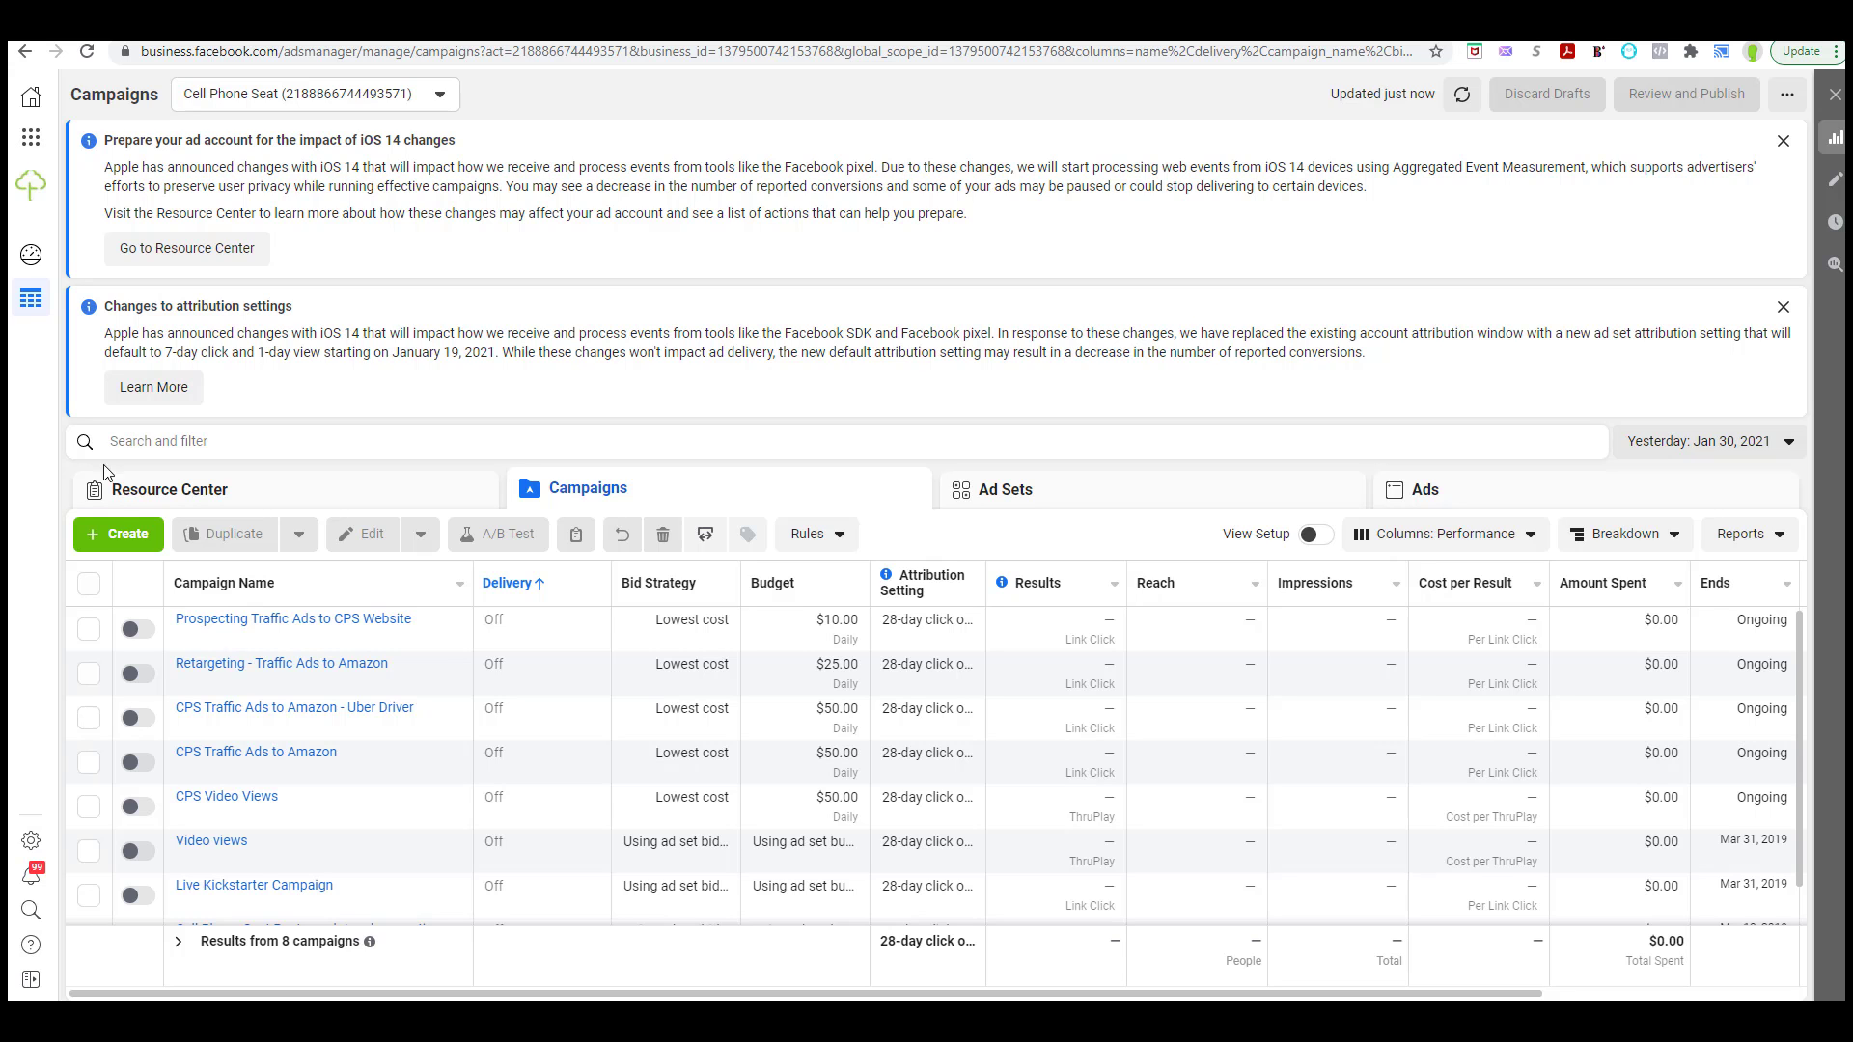
pyautogui.click(113, 536)
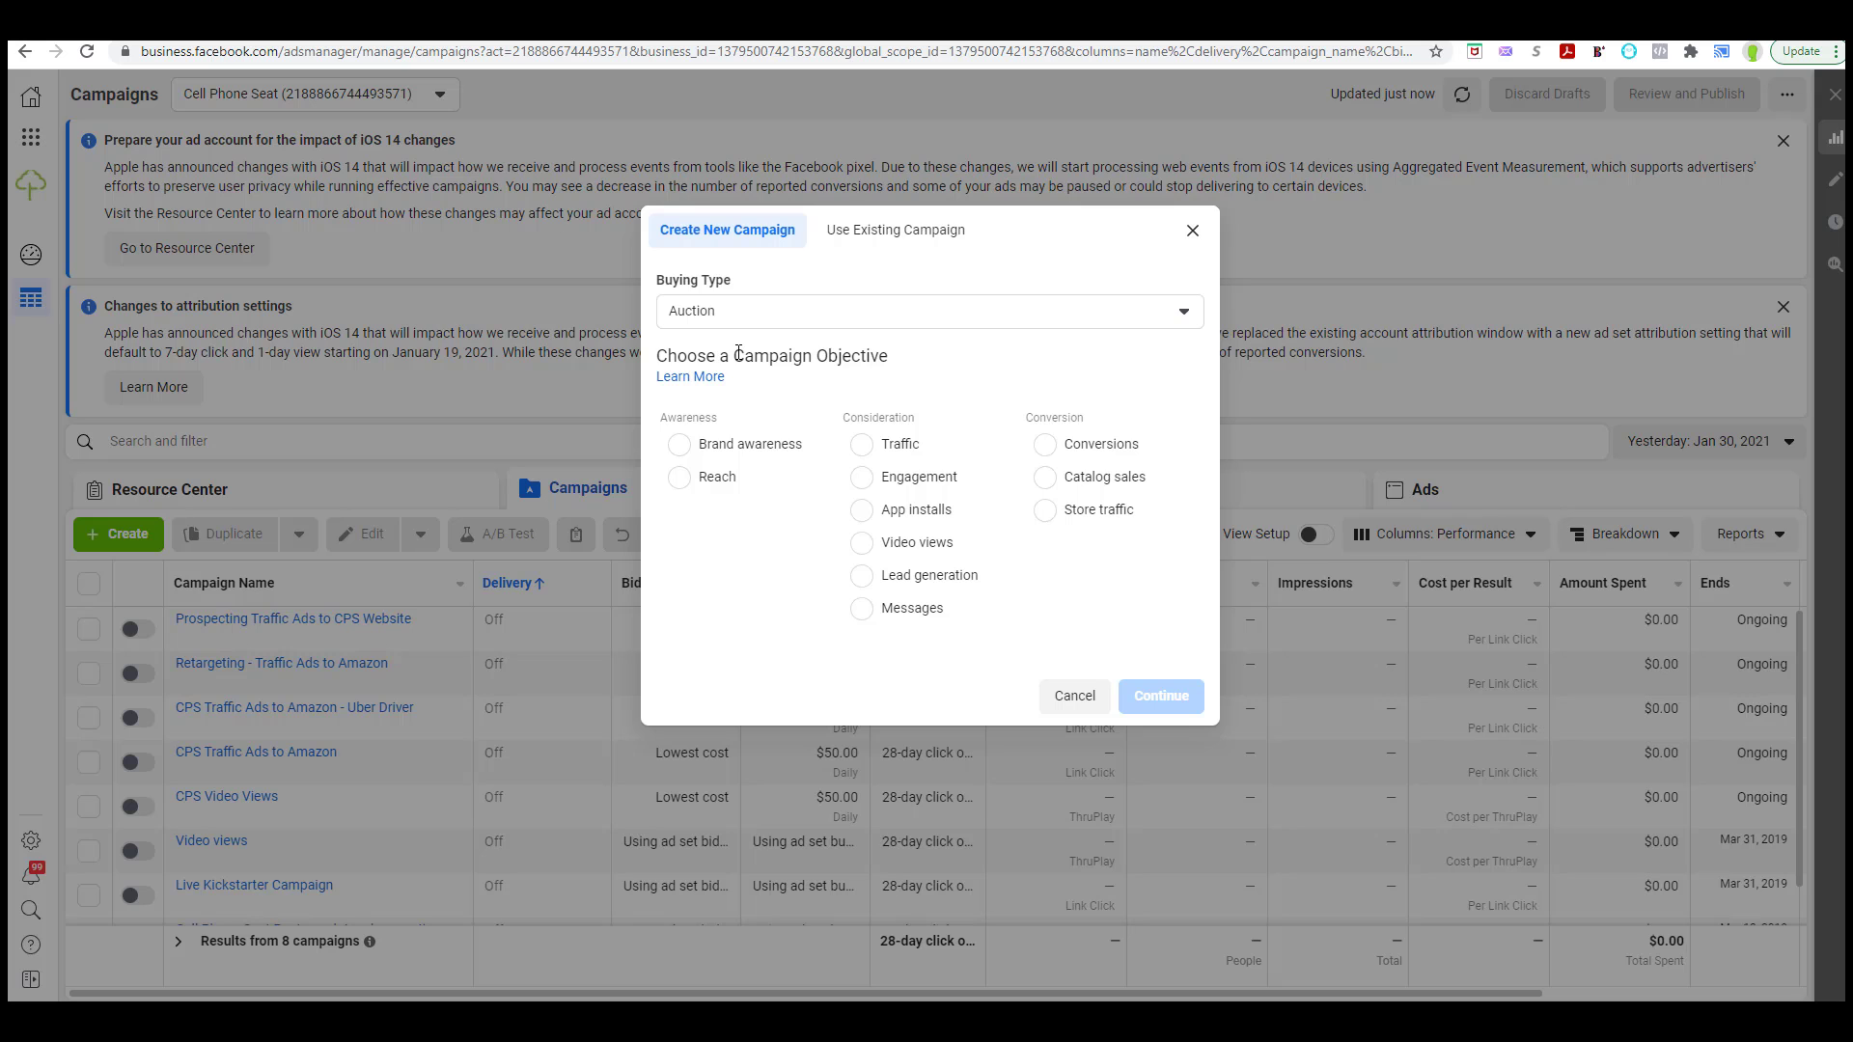
pyautogui.moveTo(1026, 241); pyautogui.dragTo(1076, 352)
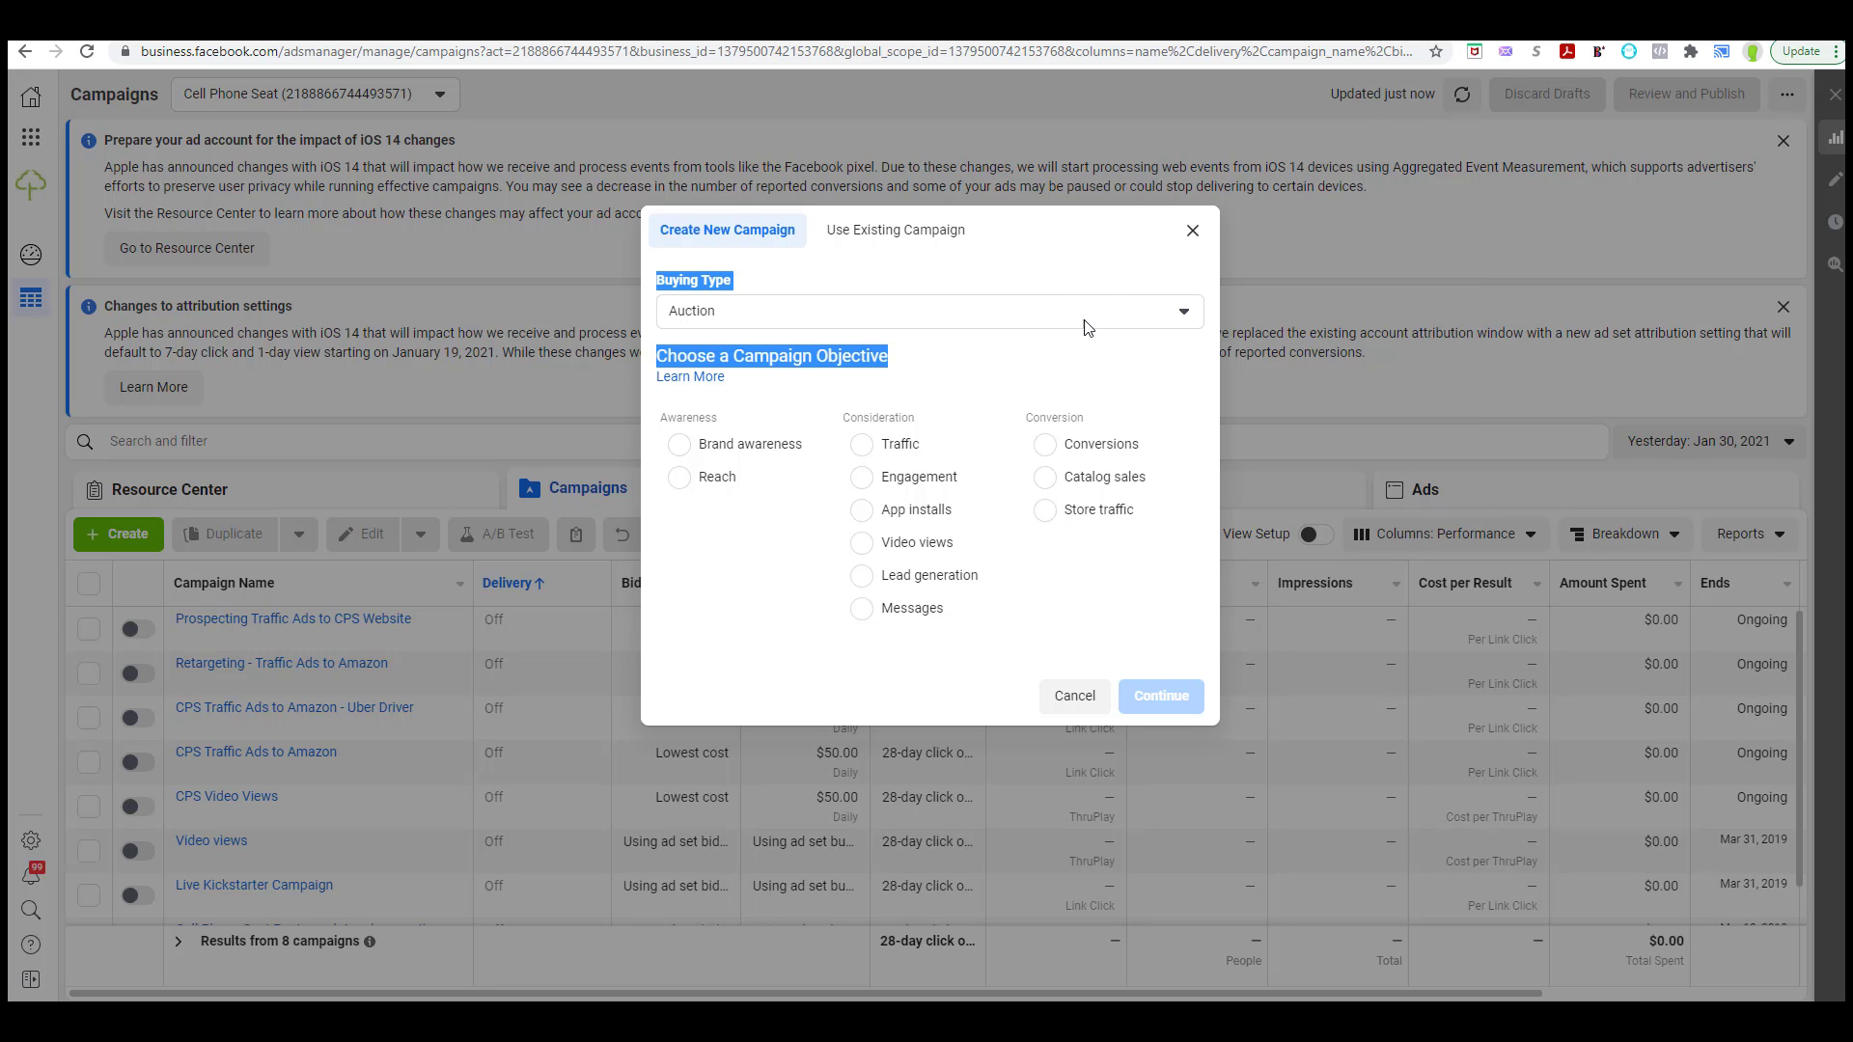
pyautogui.click(1193, 230)
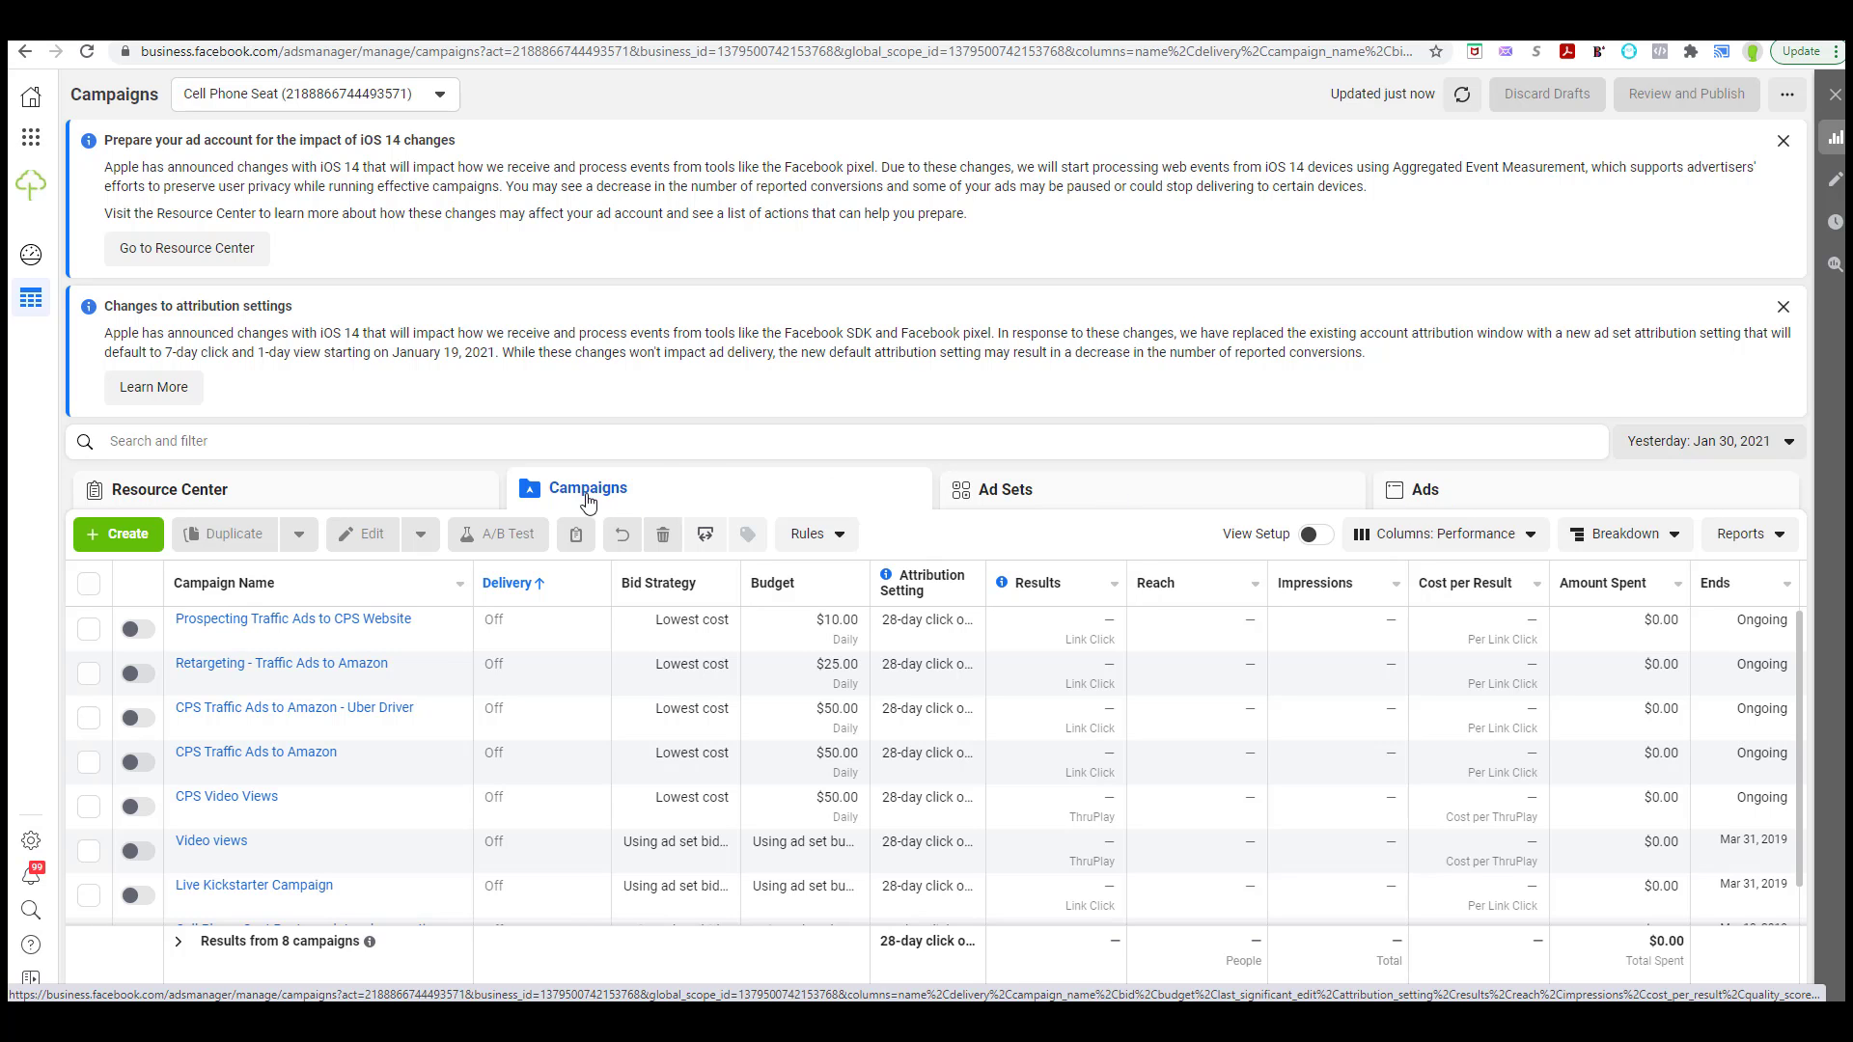
# - Start a new Auction campaign, review the objective descriptions and choose Conversions as the campaign objective
pyautogui.click(118, 533)
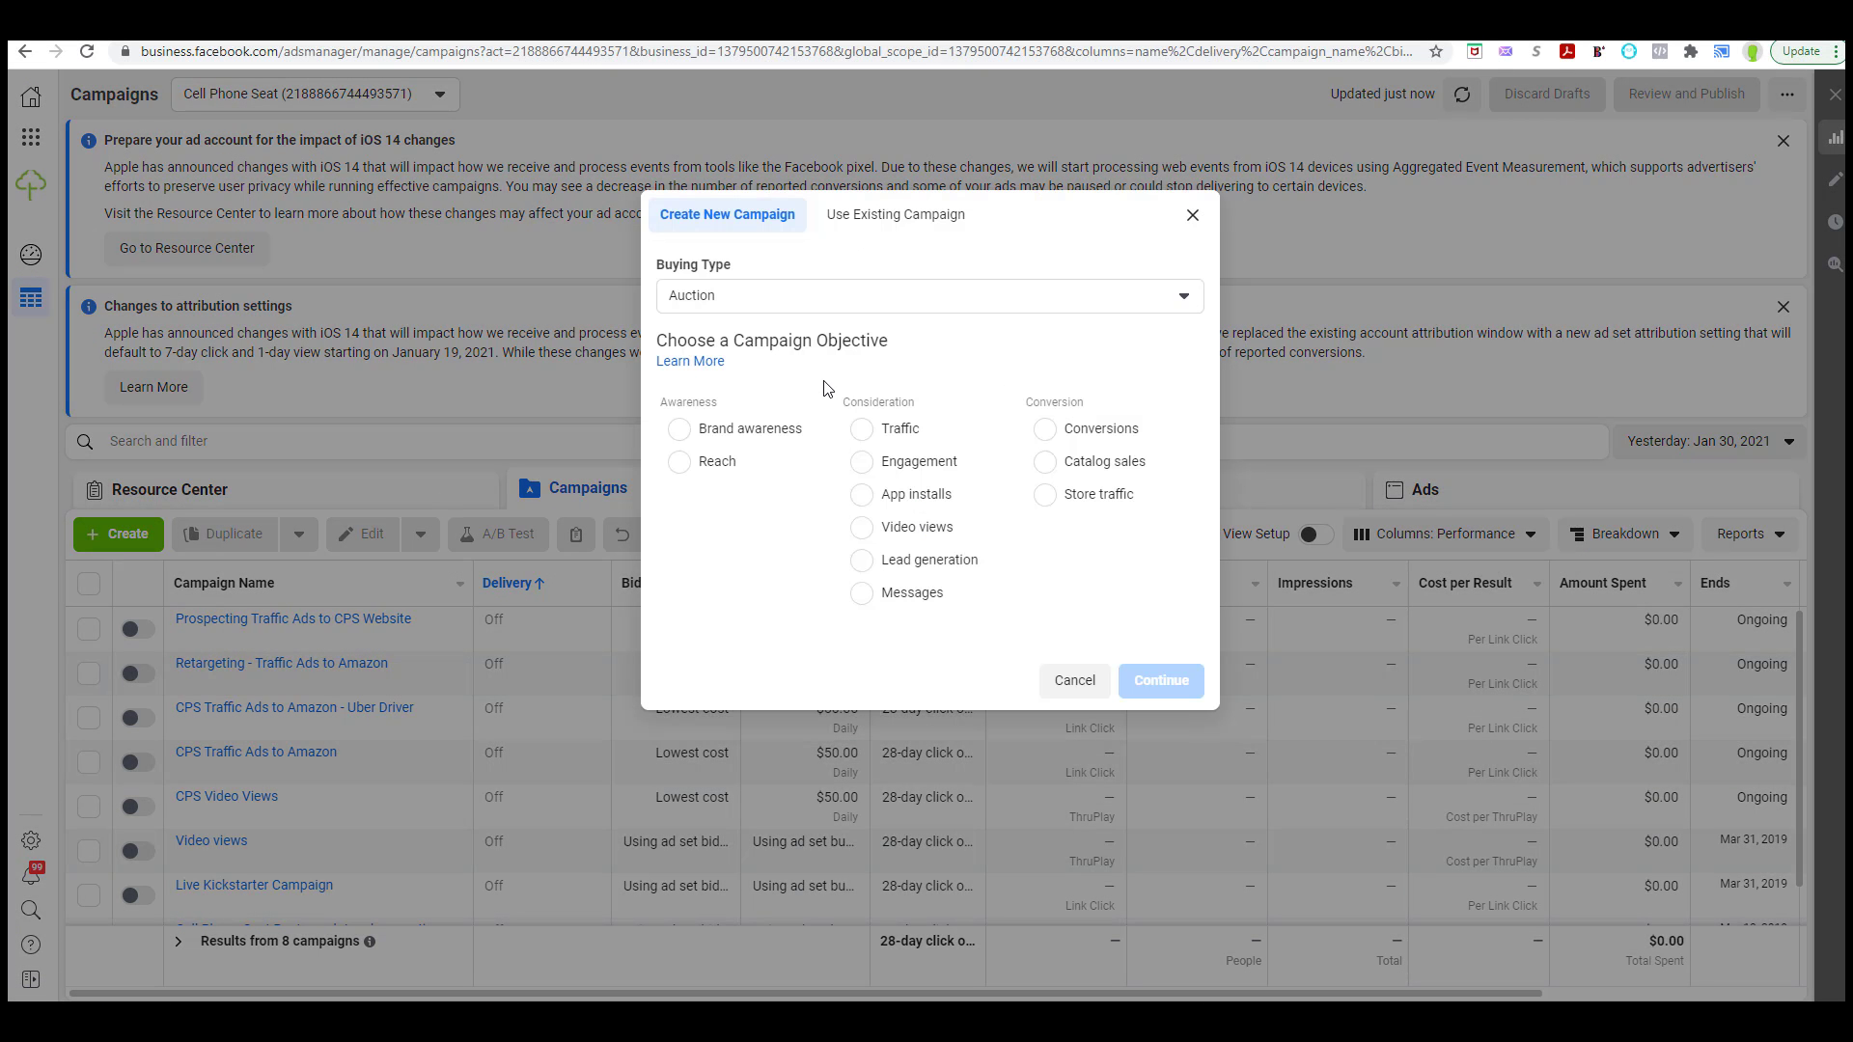
pyautogui.moveTo(818, 450)
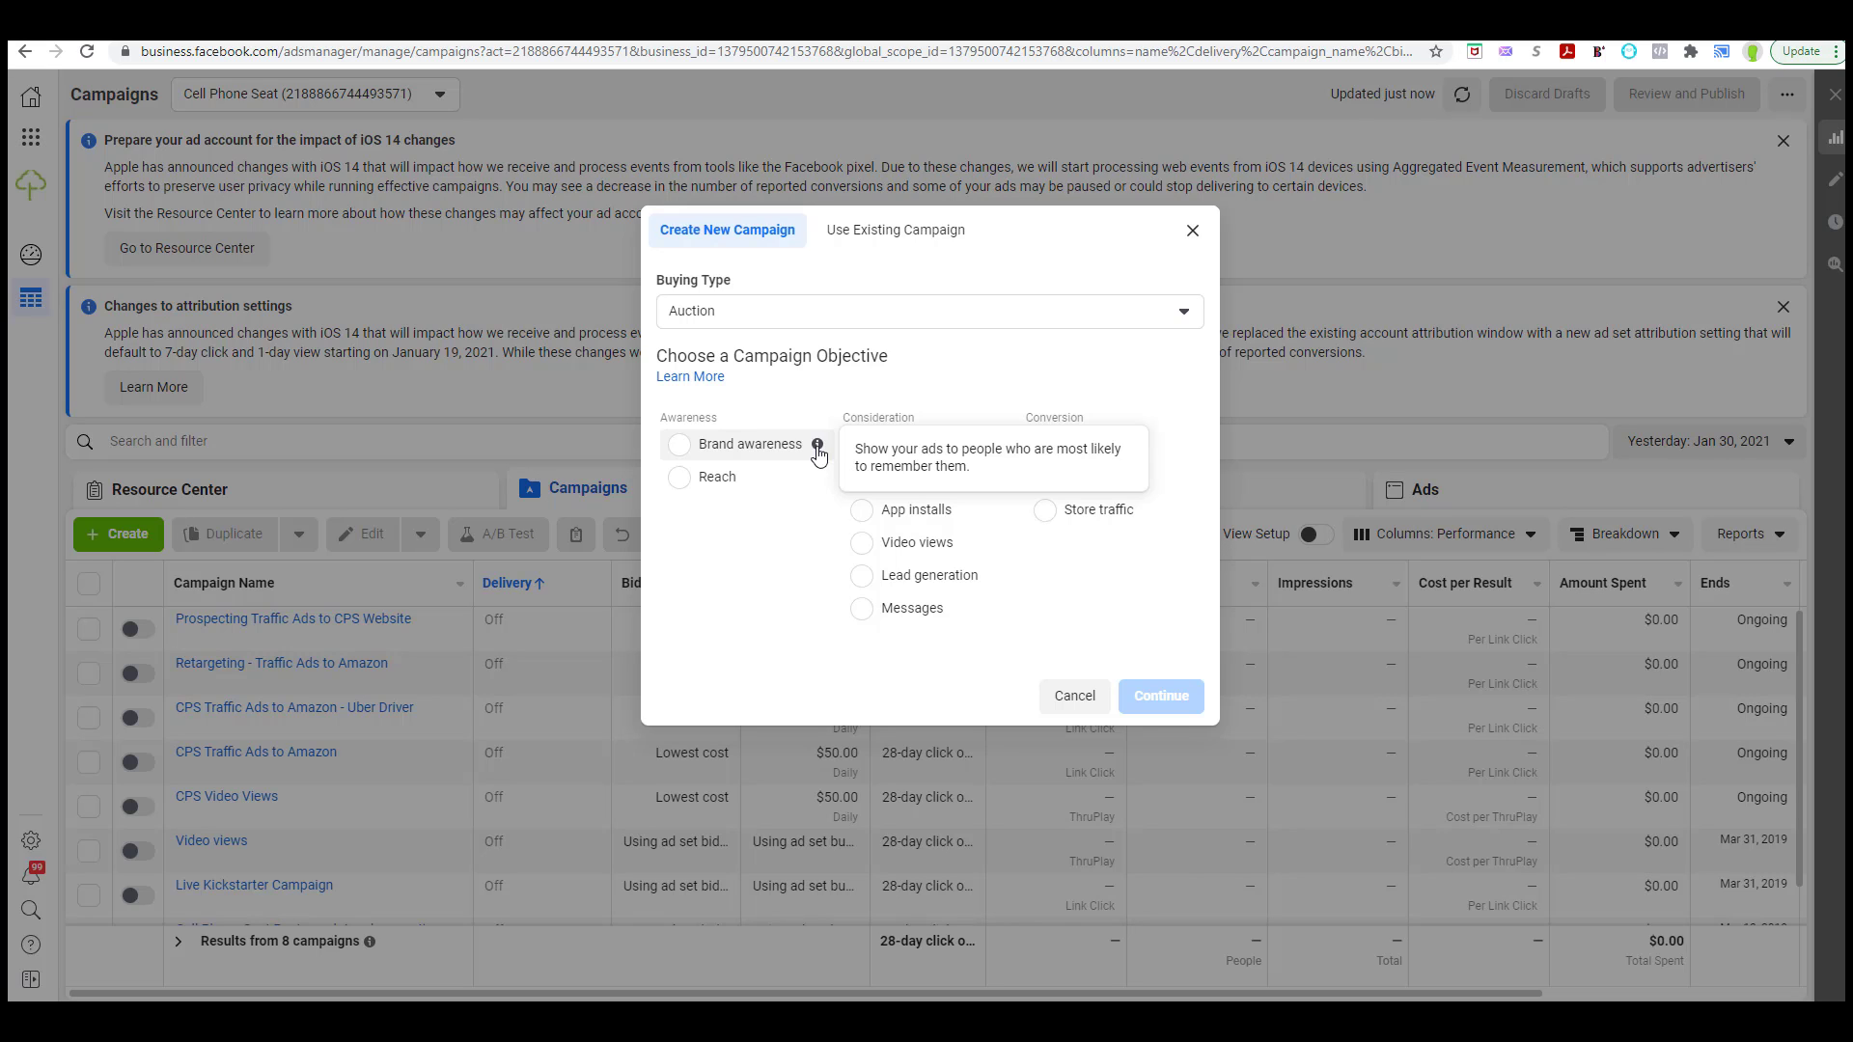
pyautogui.moveTo(818, 484)
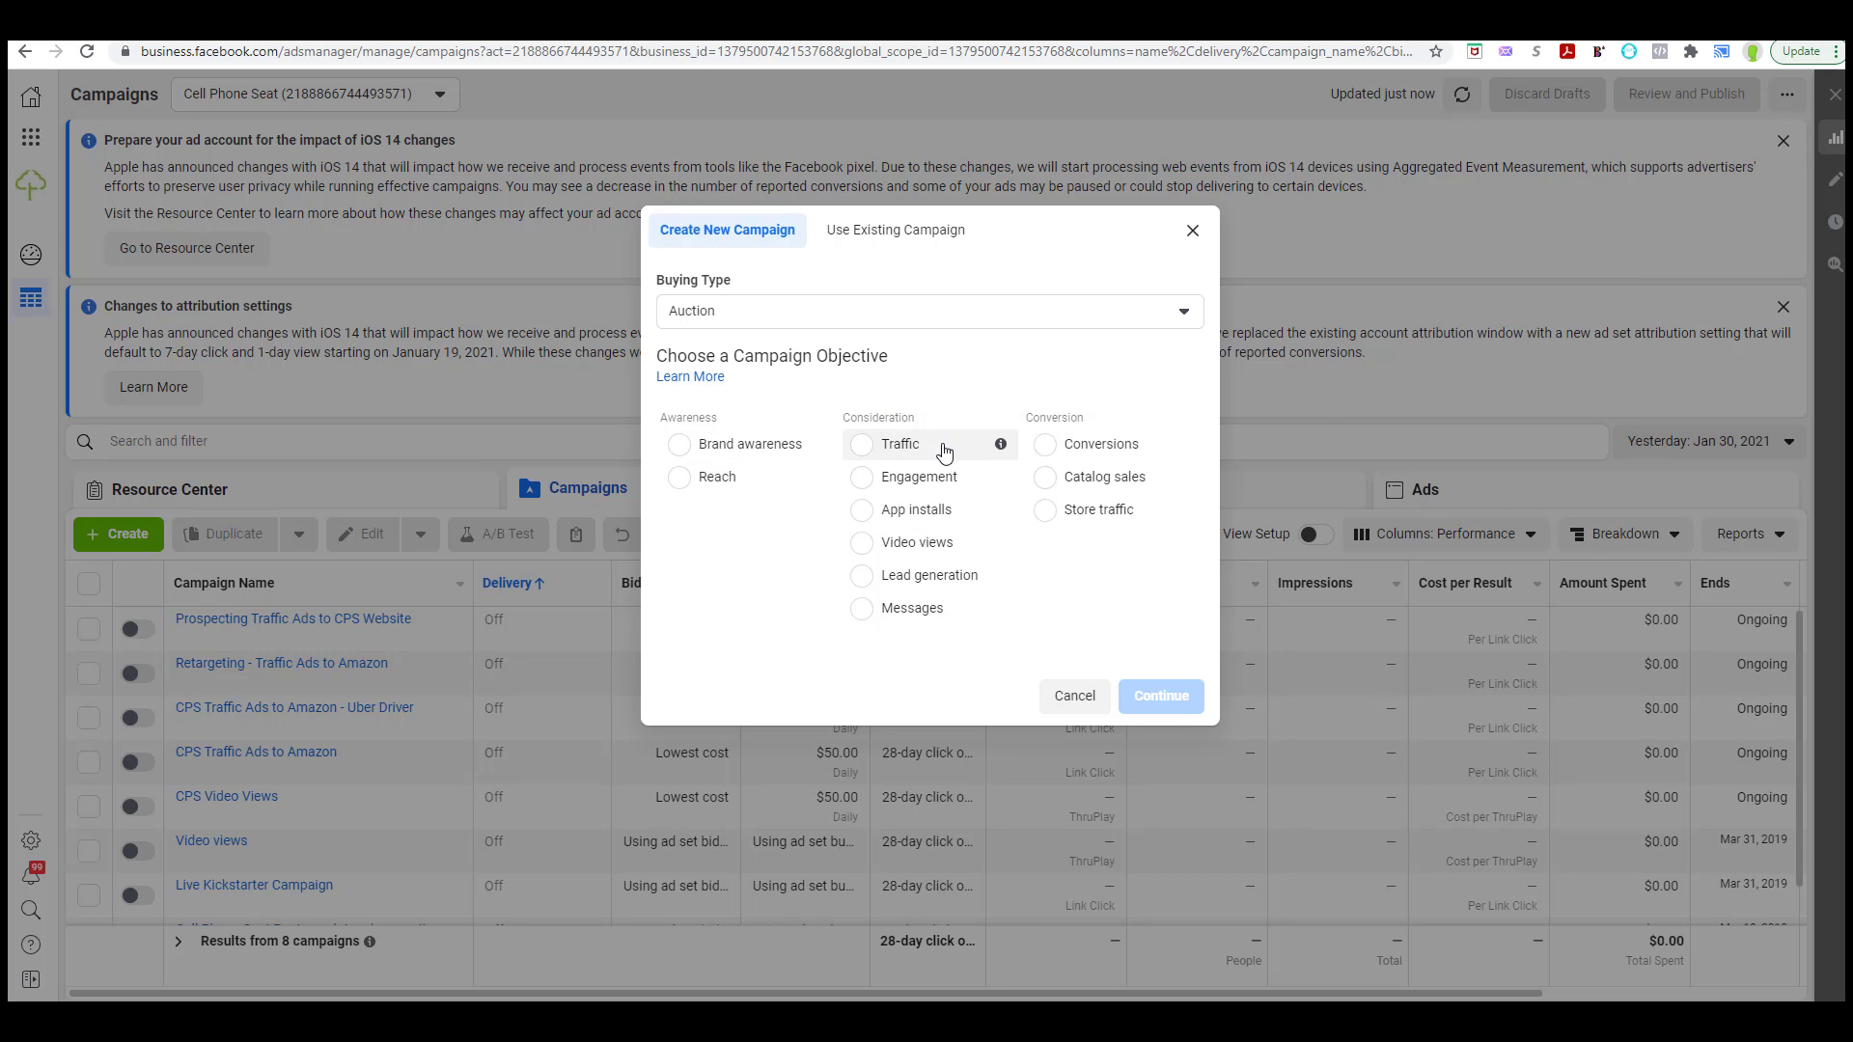
pyautogui.moveTo(998, 451)
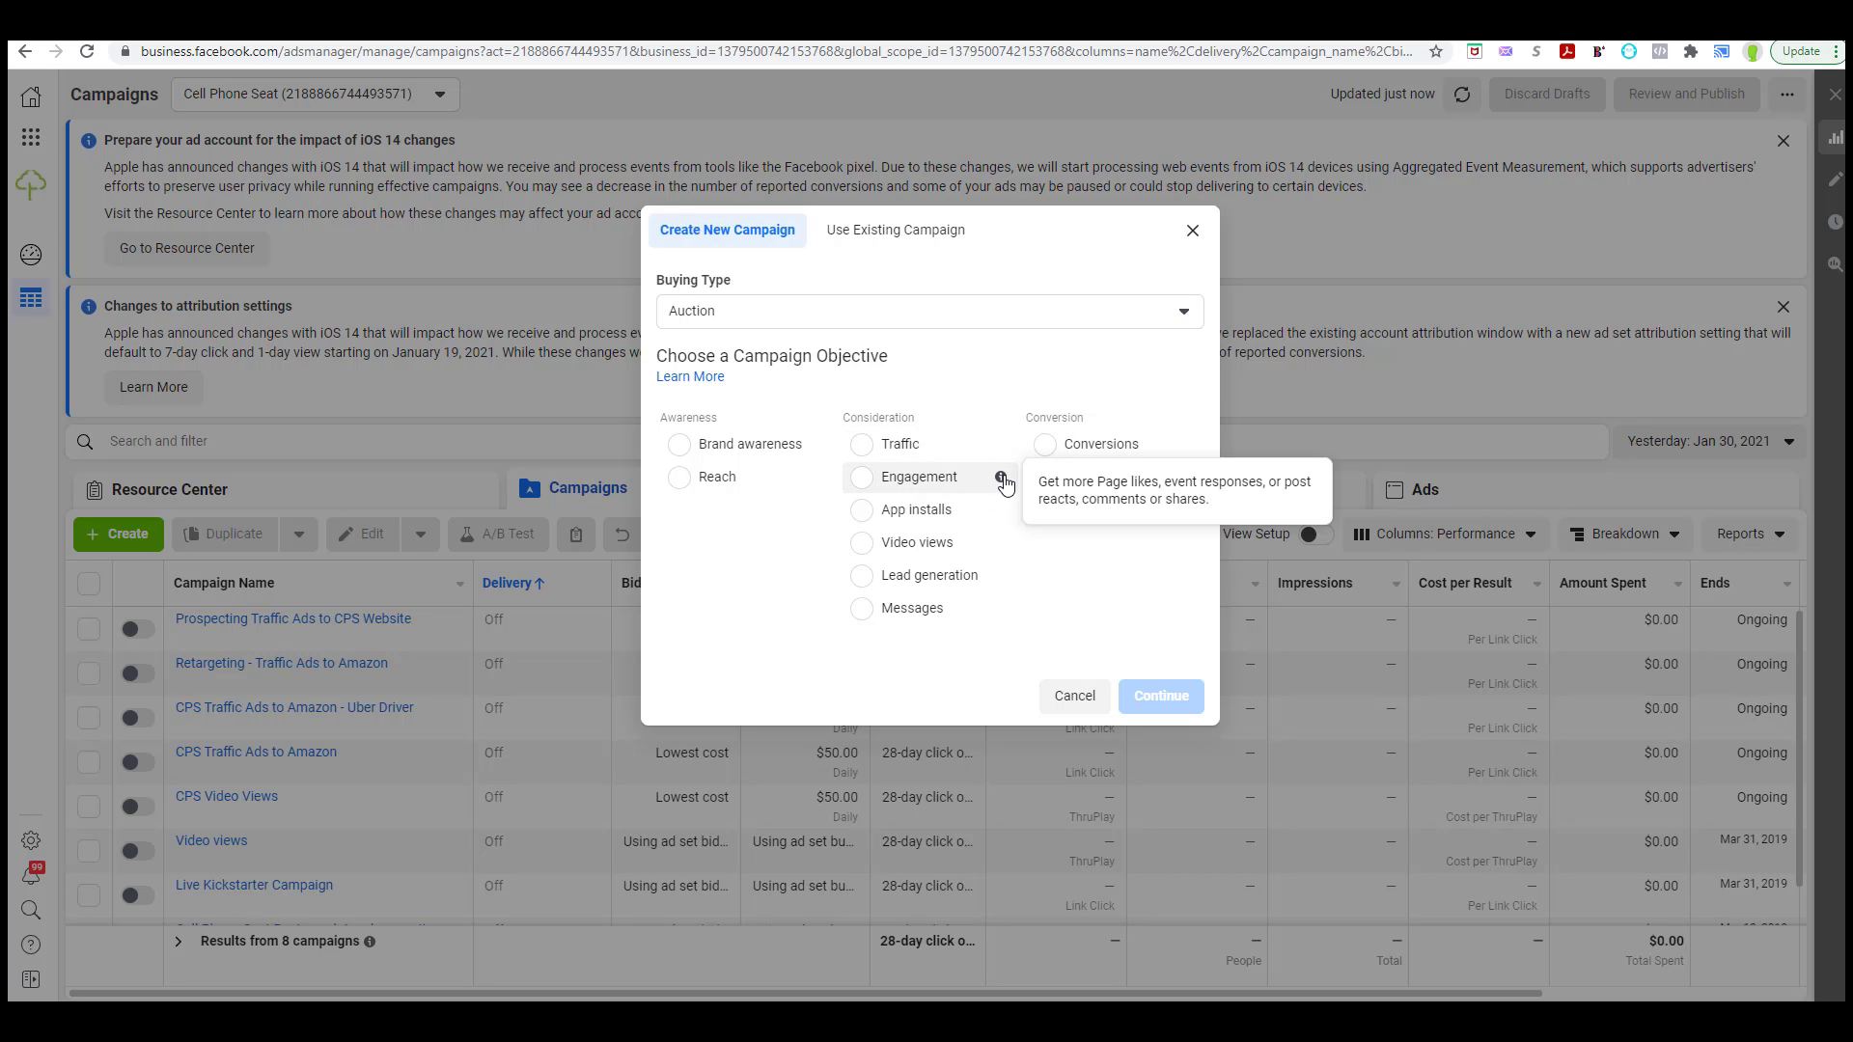
pyautogui.moveTo(998, 512)
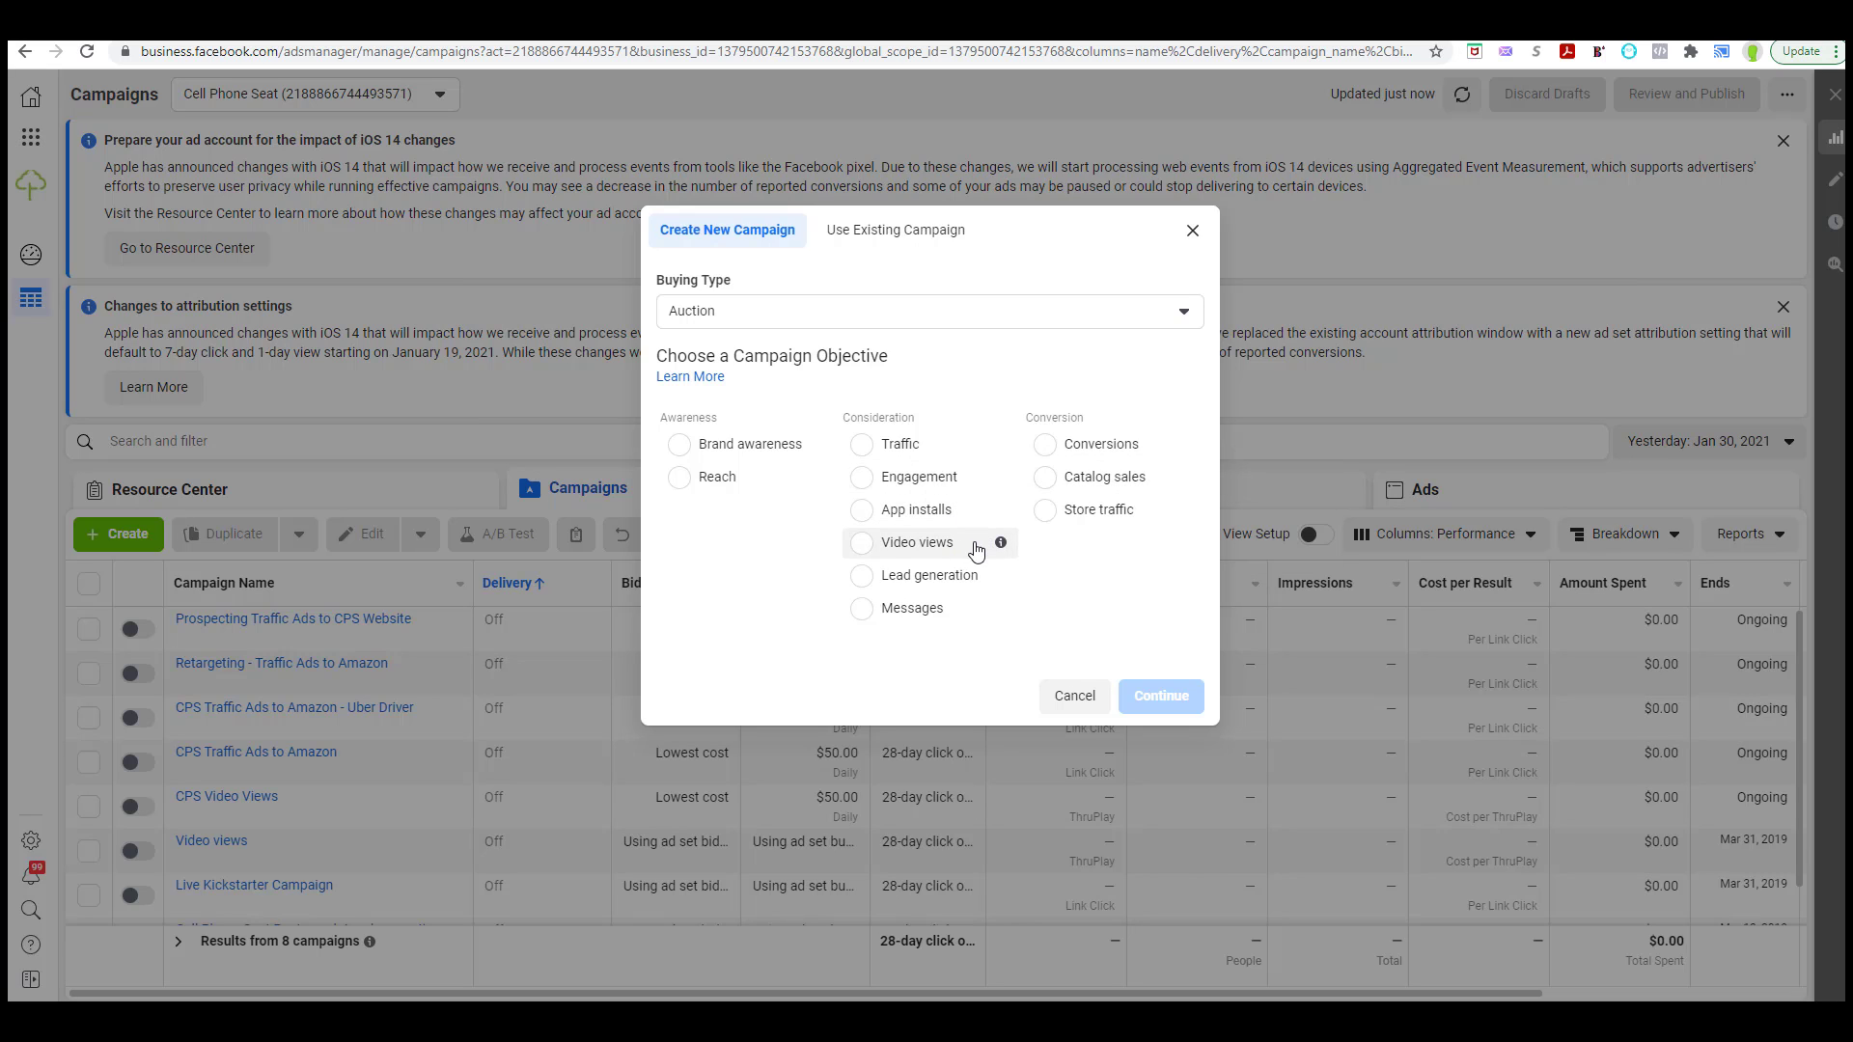
pyautogui.moveTo(999, 579)
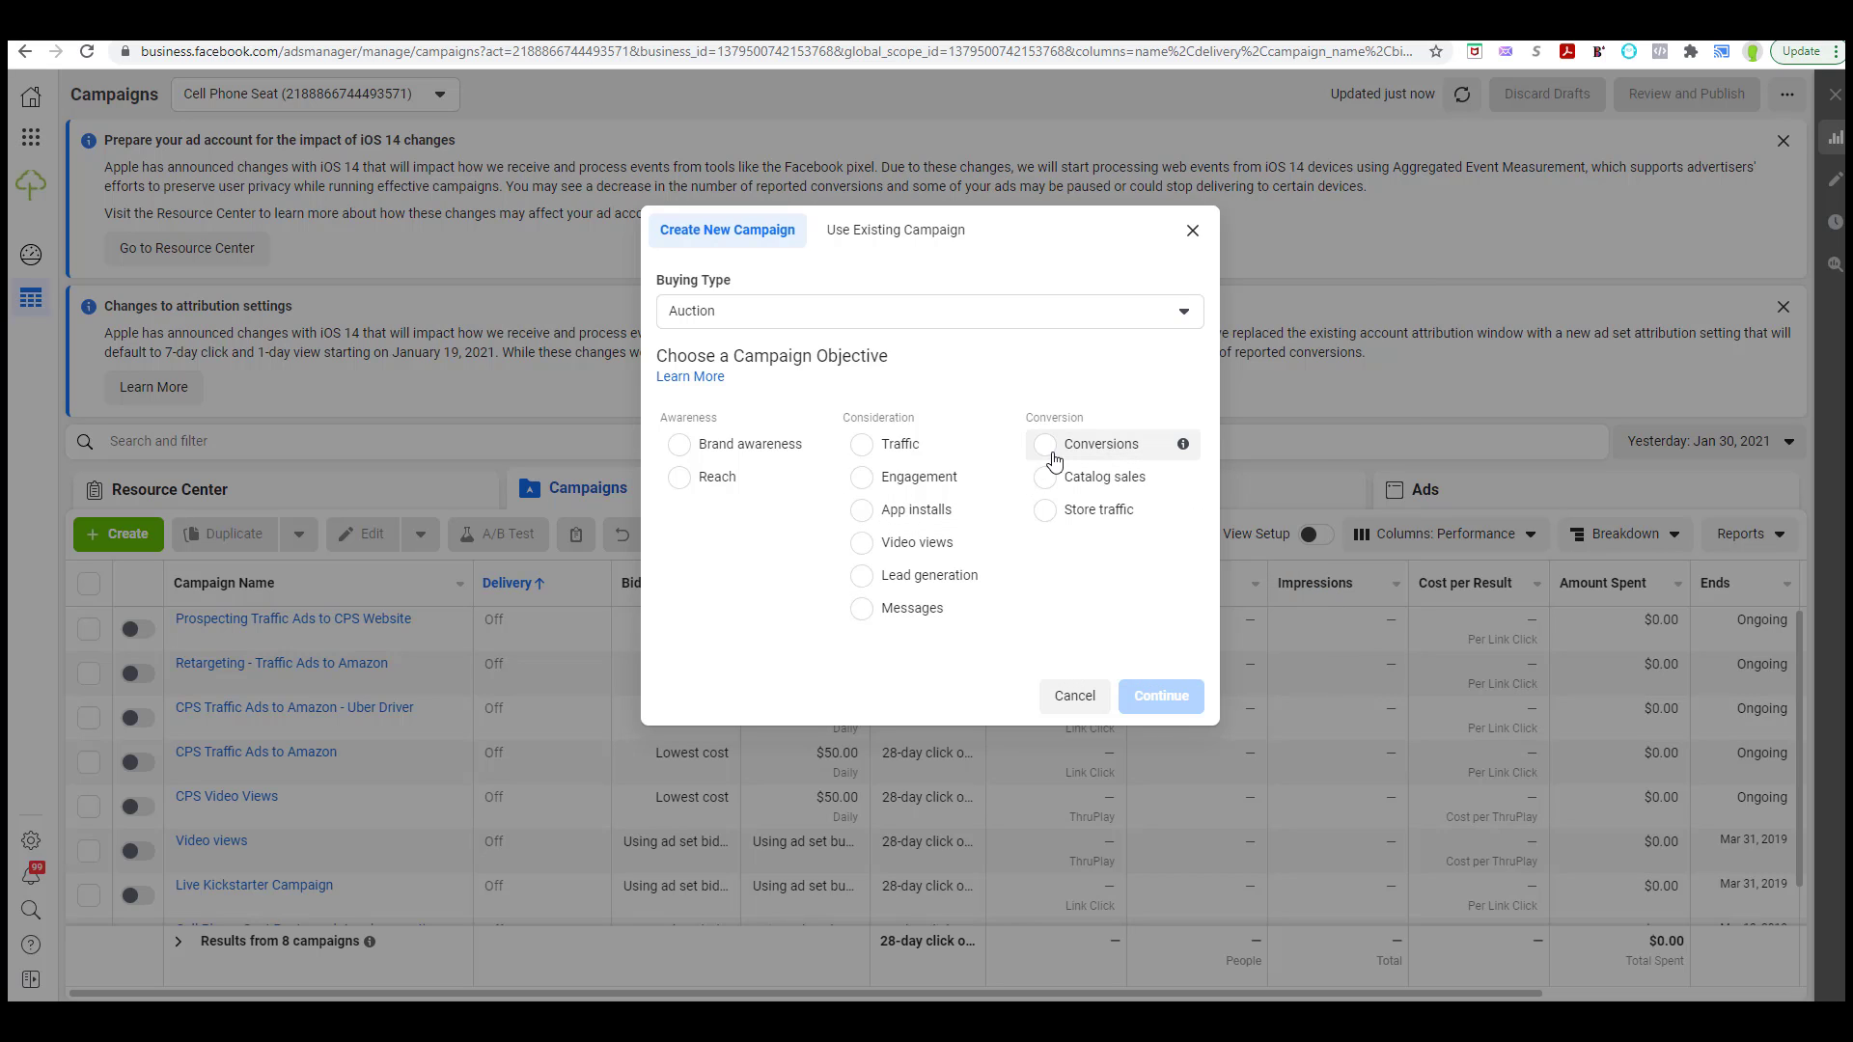
pyautogui.moveTo(1194, 452)
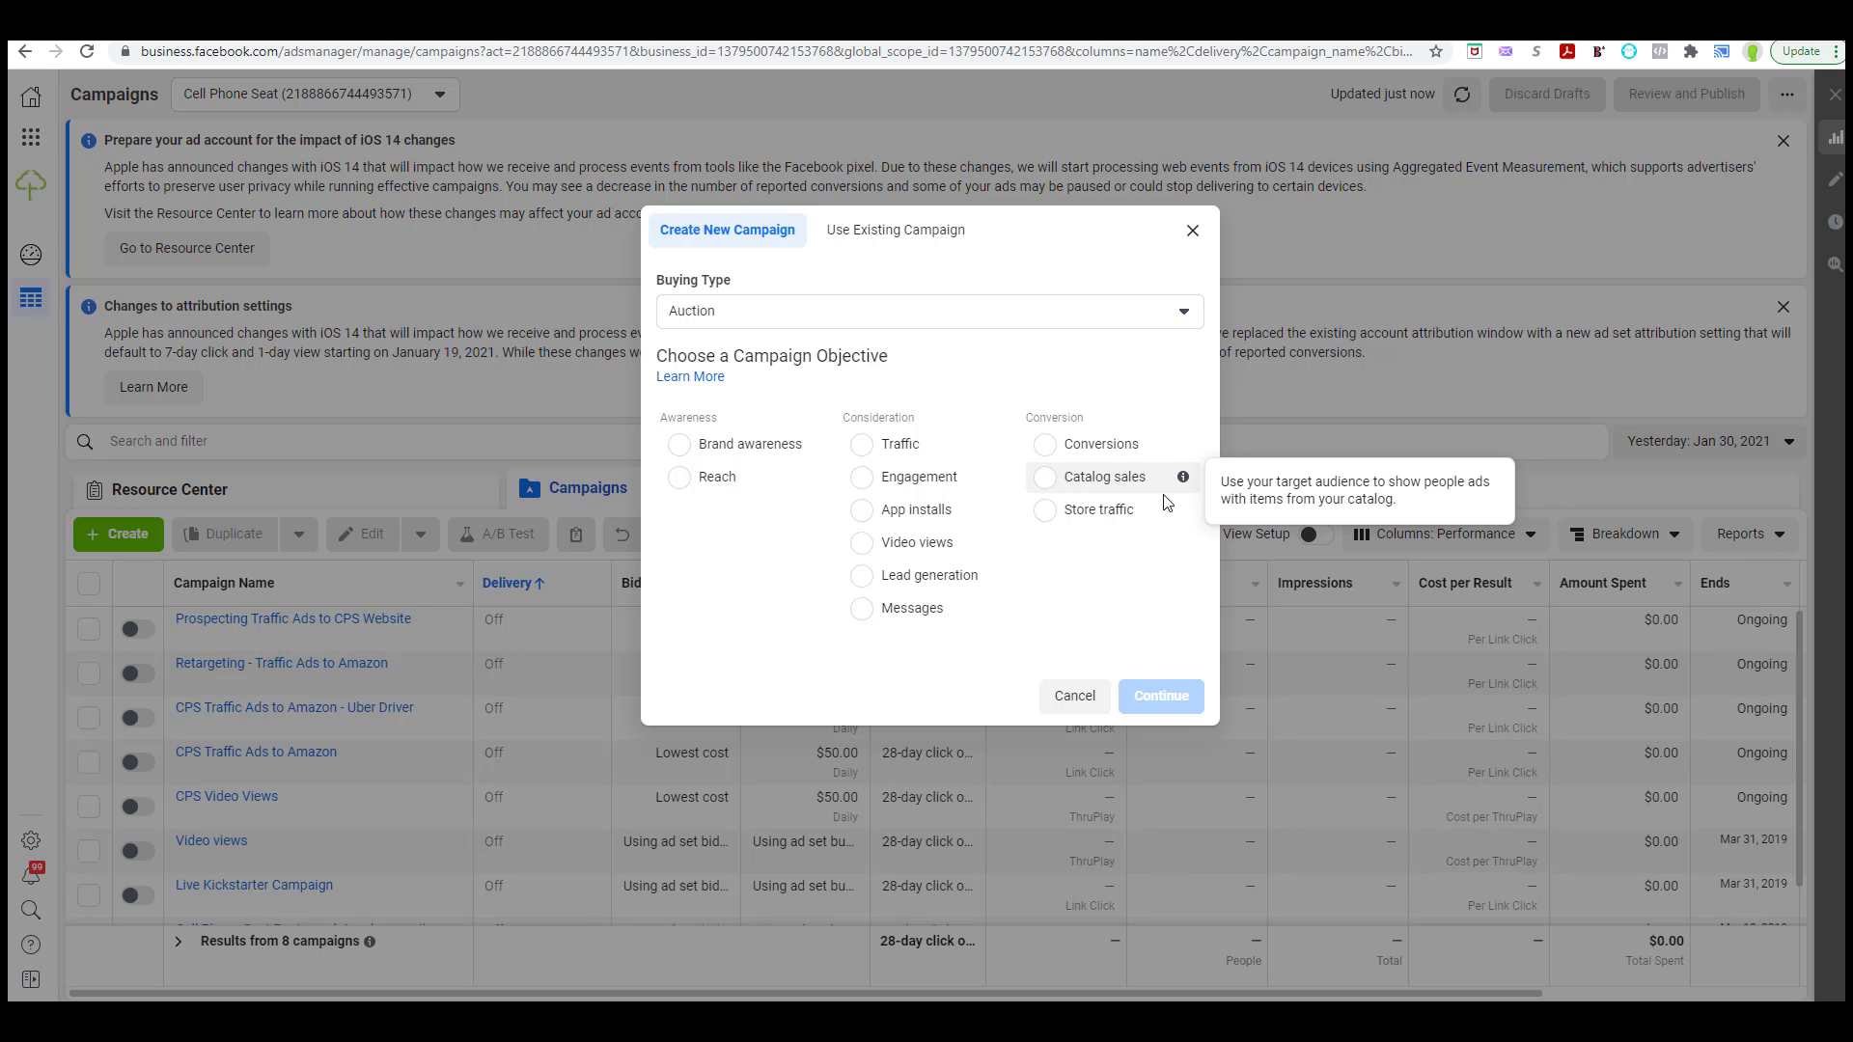
pyautogui.moveTo(1185, 516)
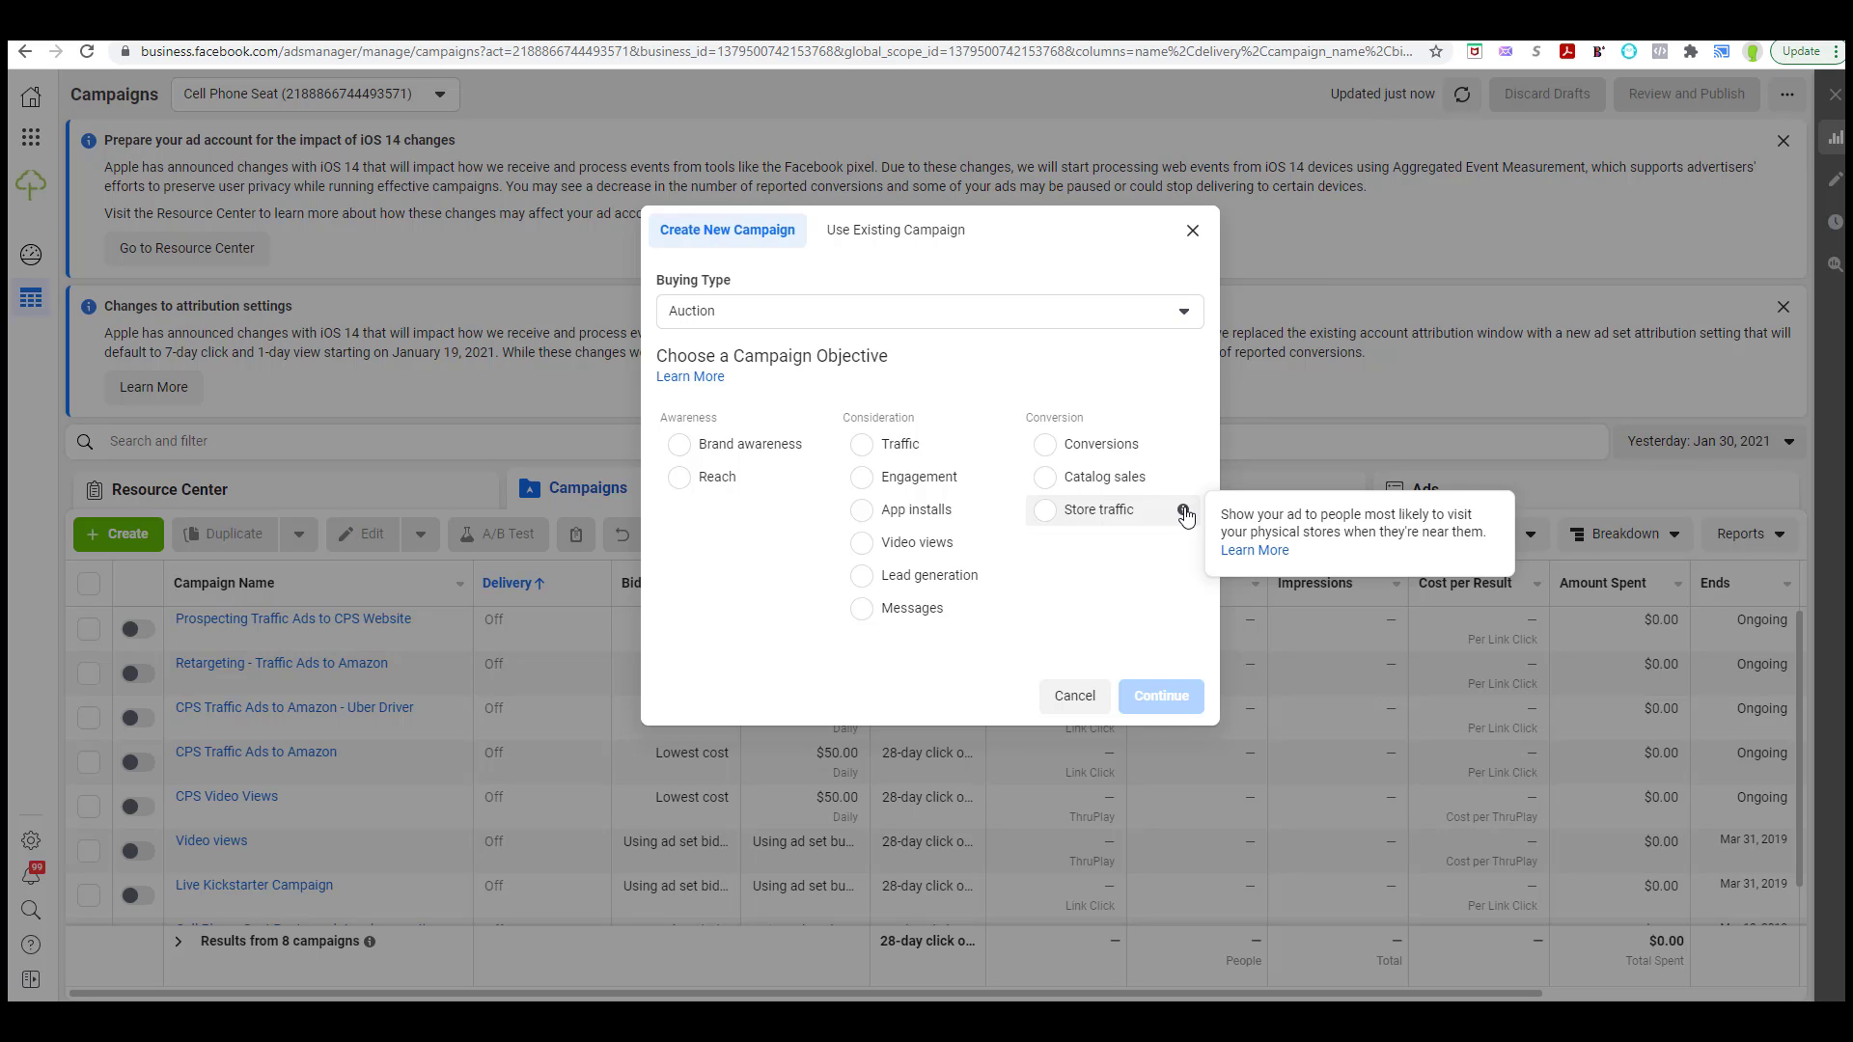
pyautogui.click(1045, 446)
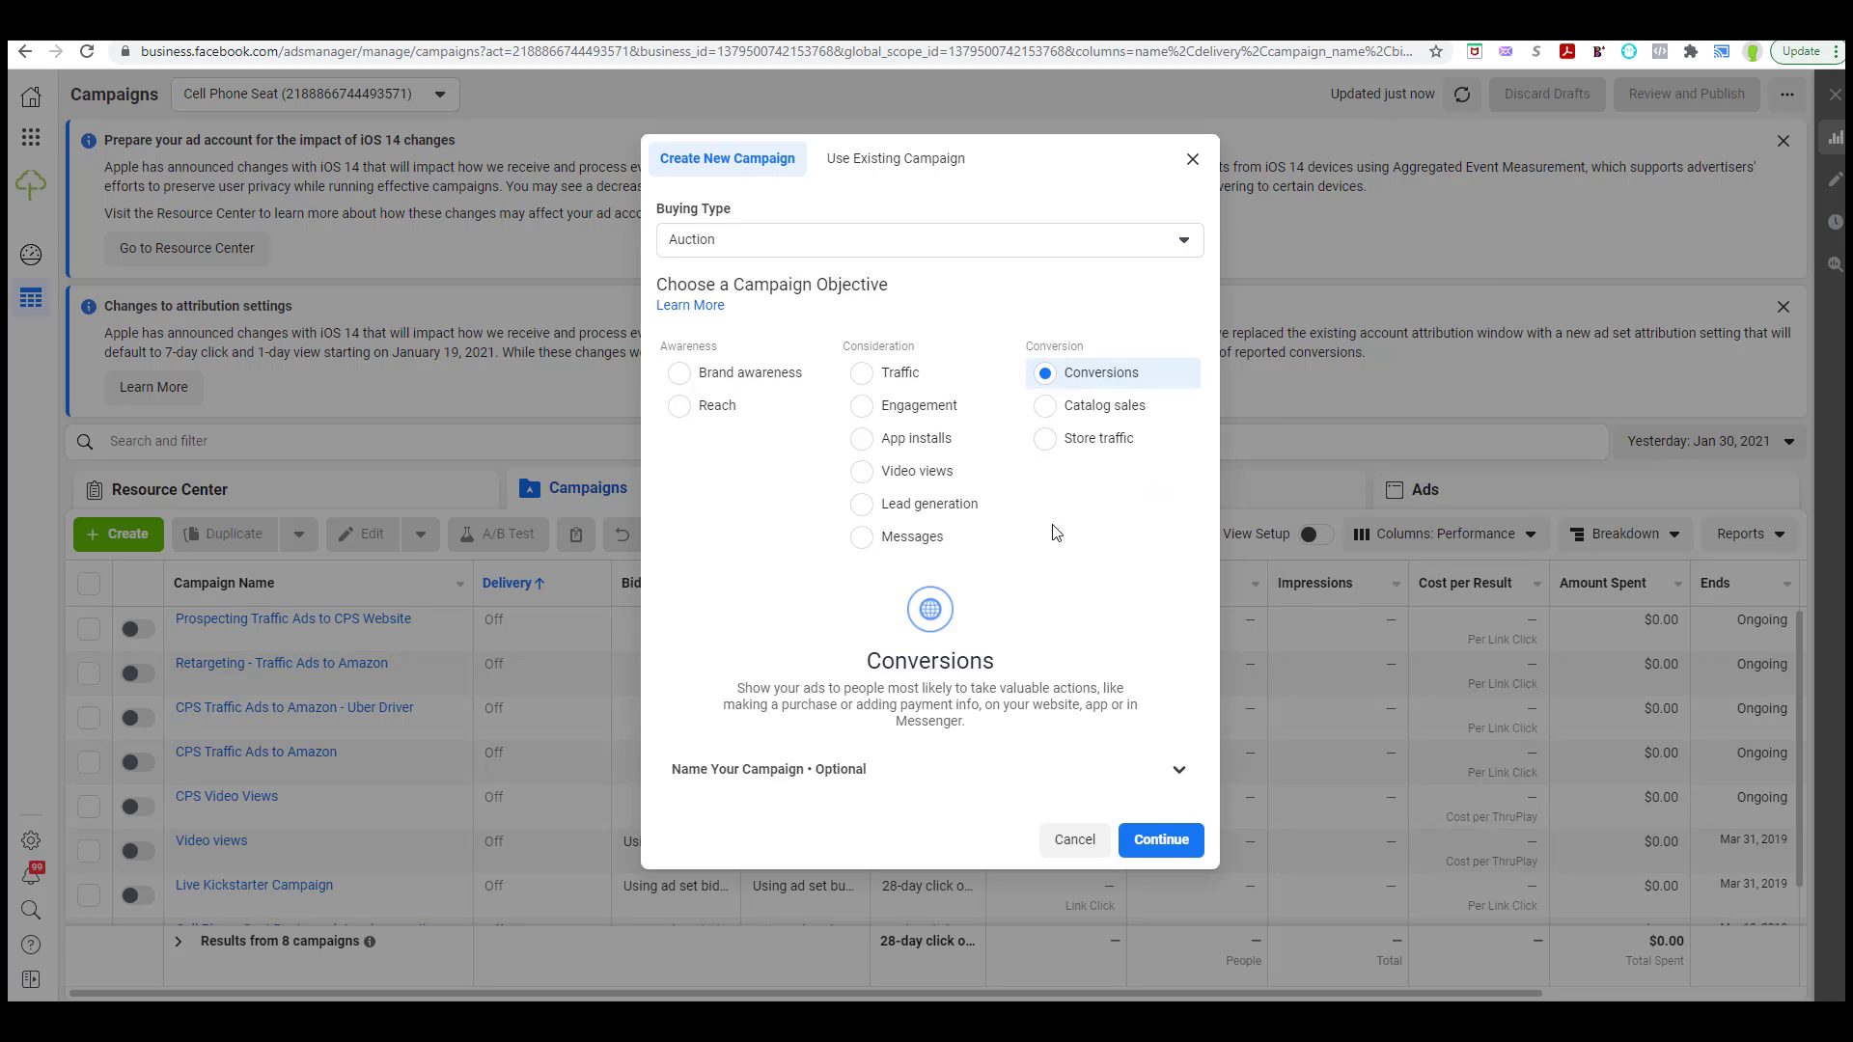
# - Name the new campaign "Cell Phone Seat Sales" in the optional naming section
pyautogui.click(1007, 784)
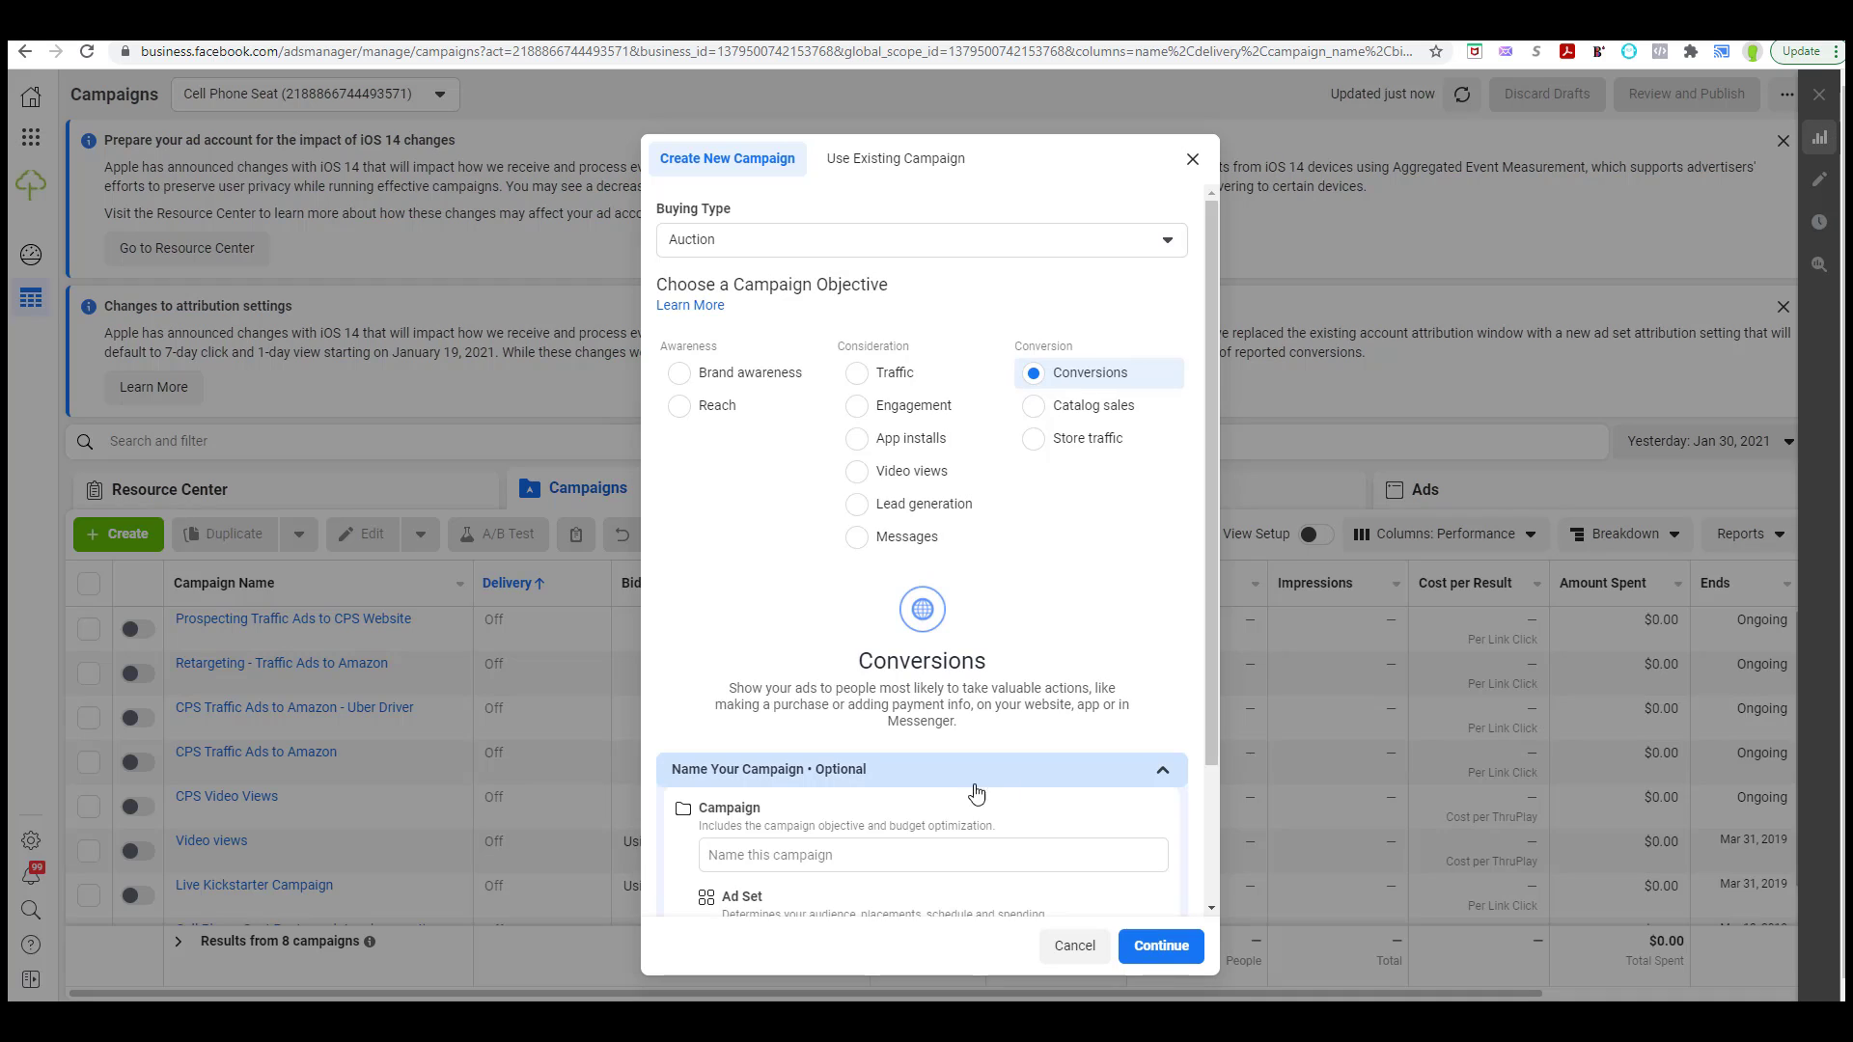
pyautogui.click(960, 853)
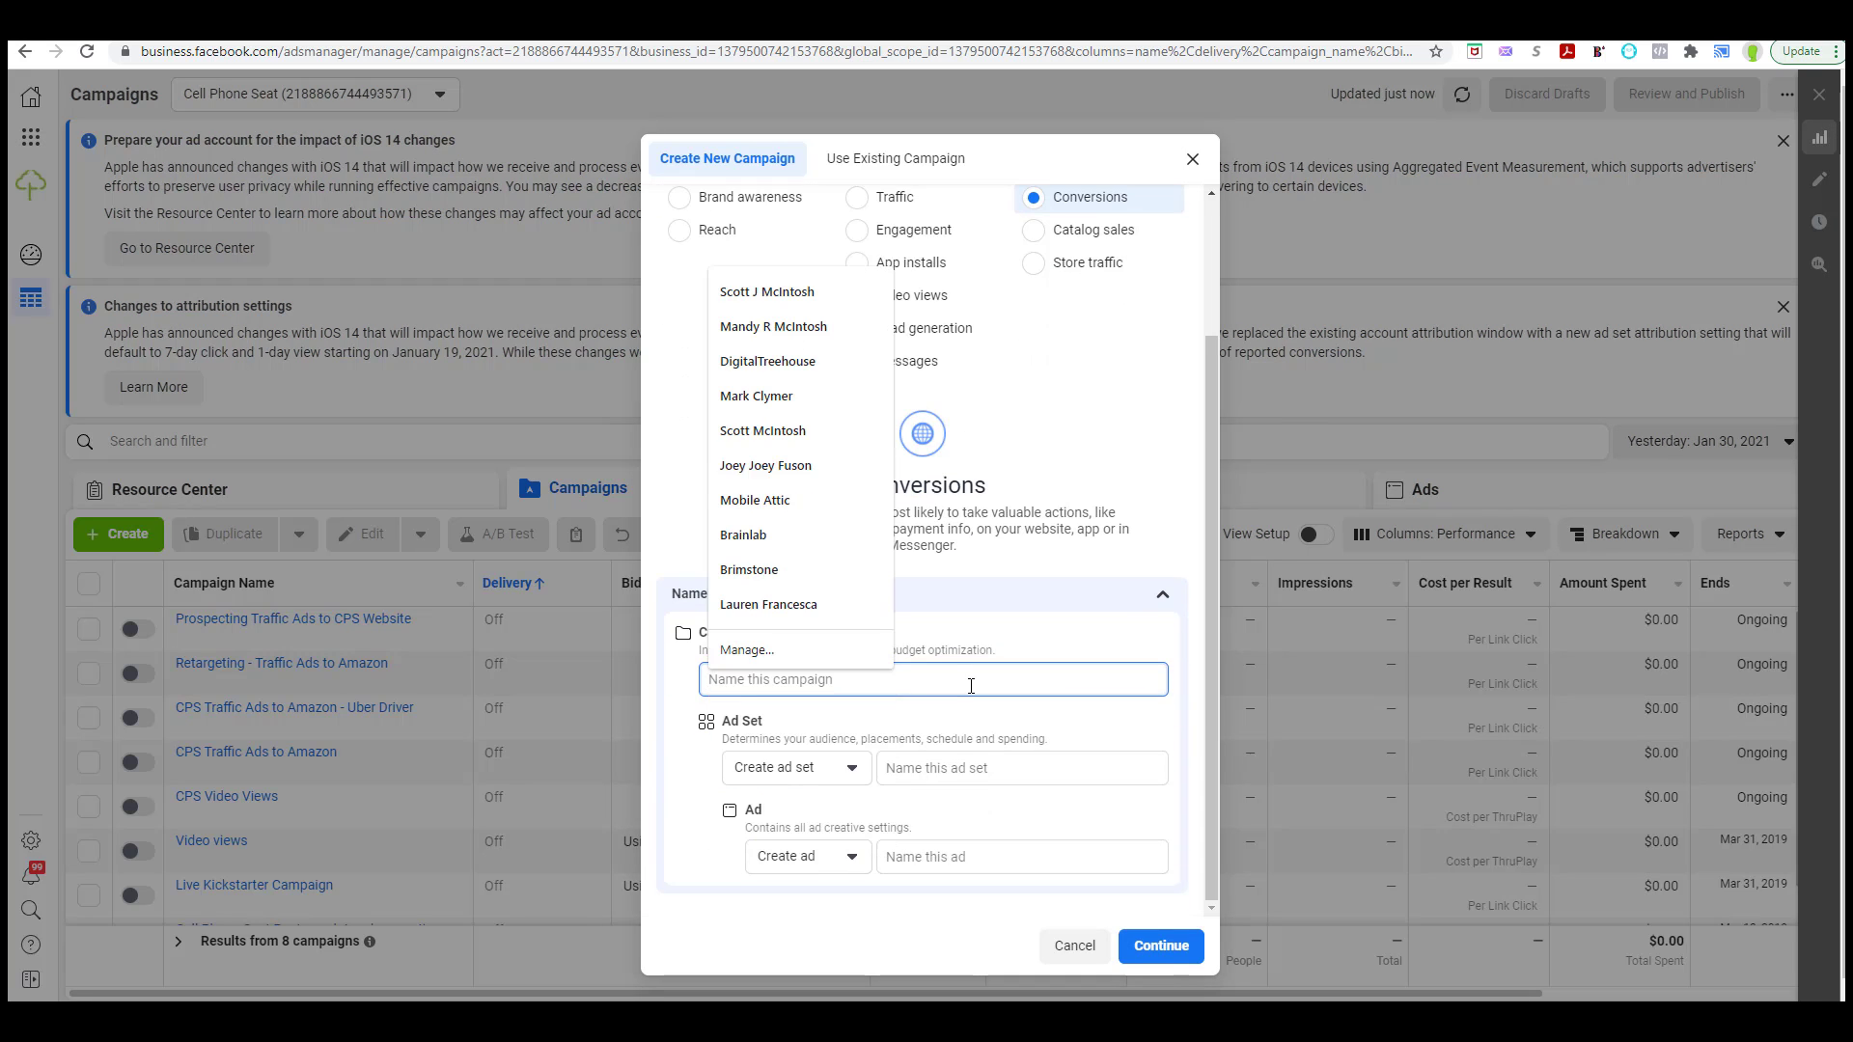
pyautogui.write('Cell ')
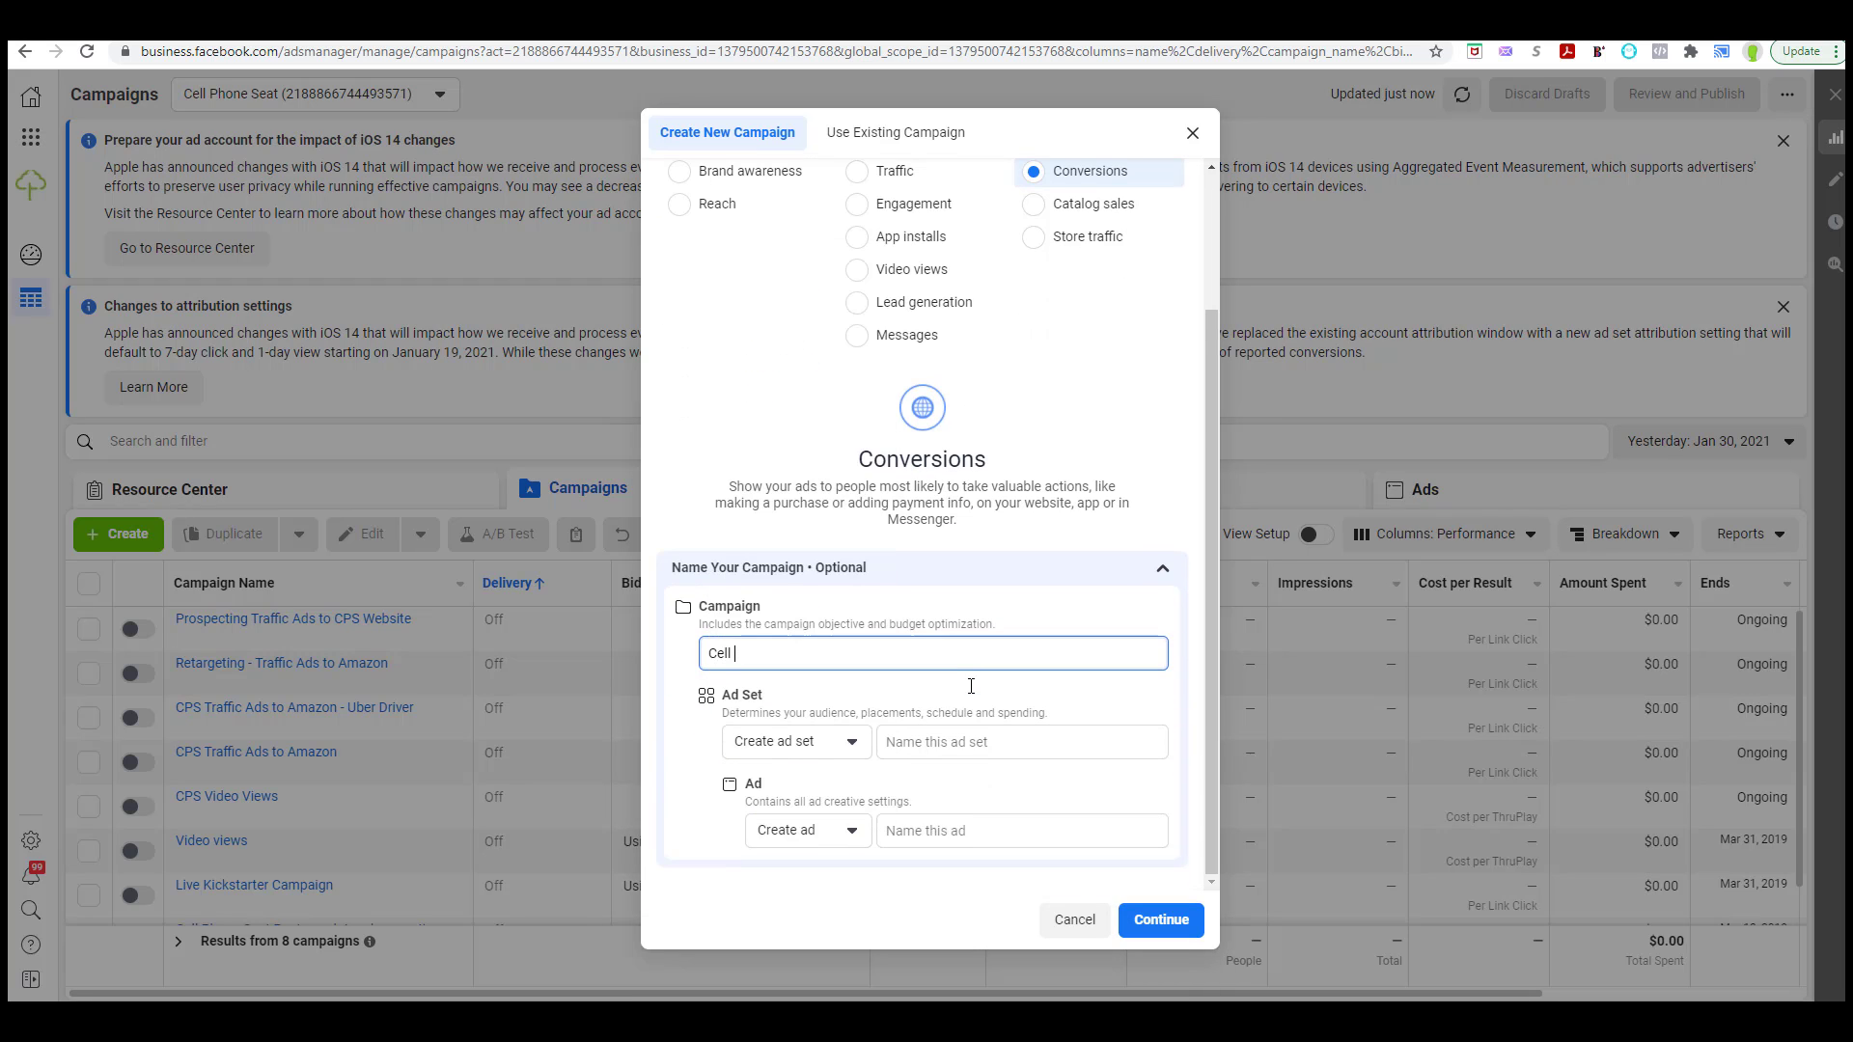
pyautogui.write('Phone Seat Sales')
pyautogui.click(929, 745)
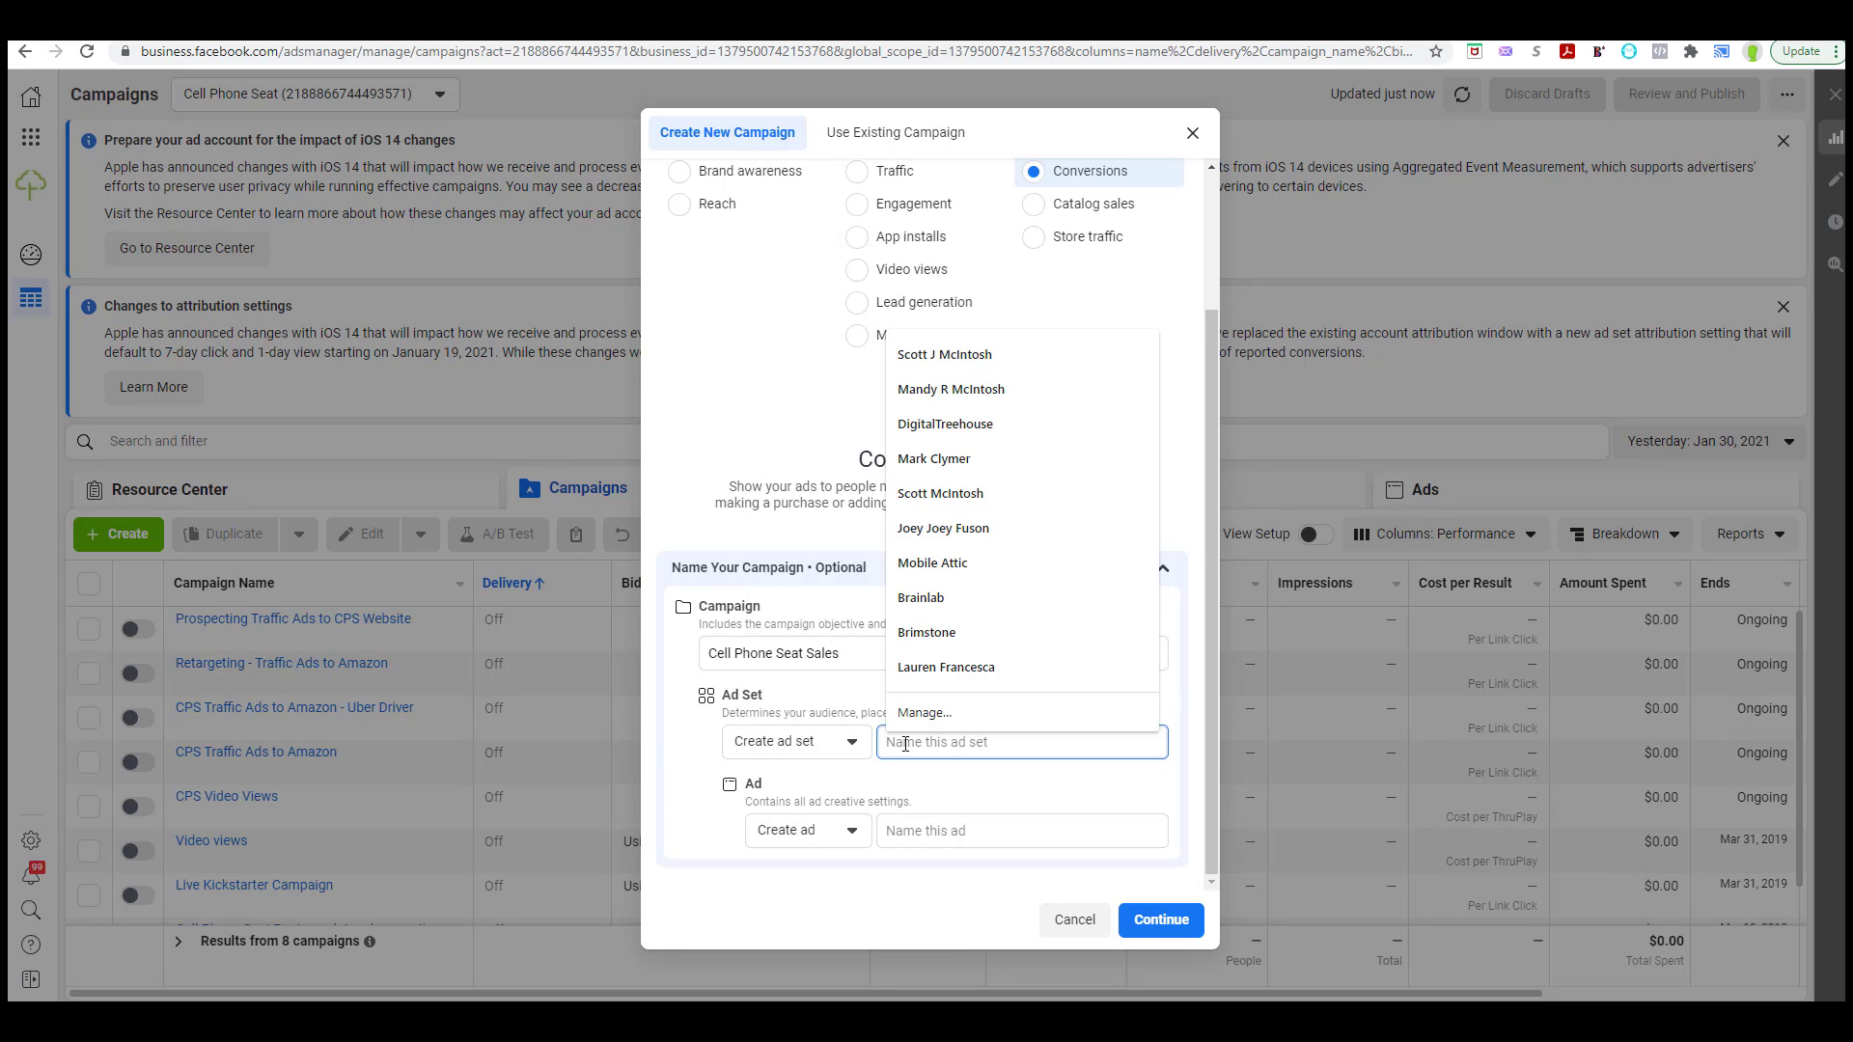
pyautogui.click(791, 656)
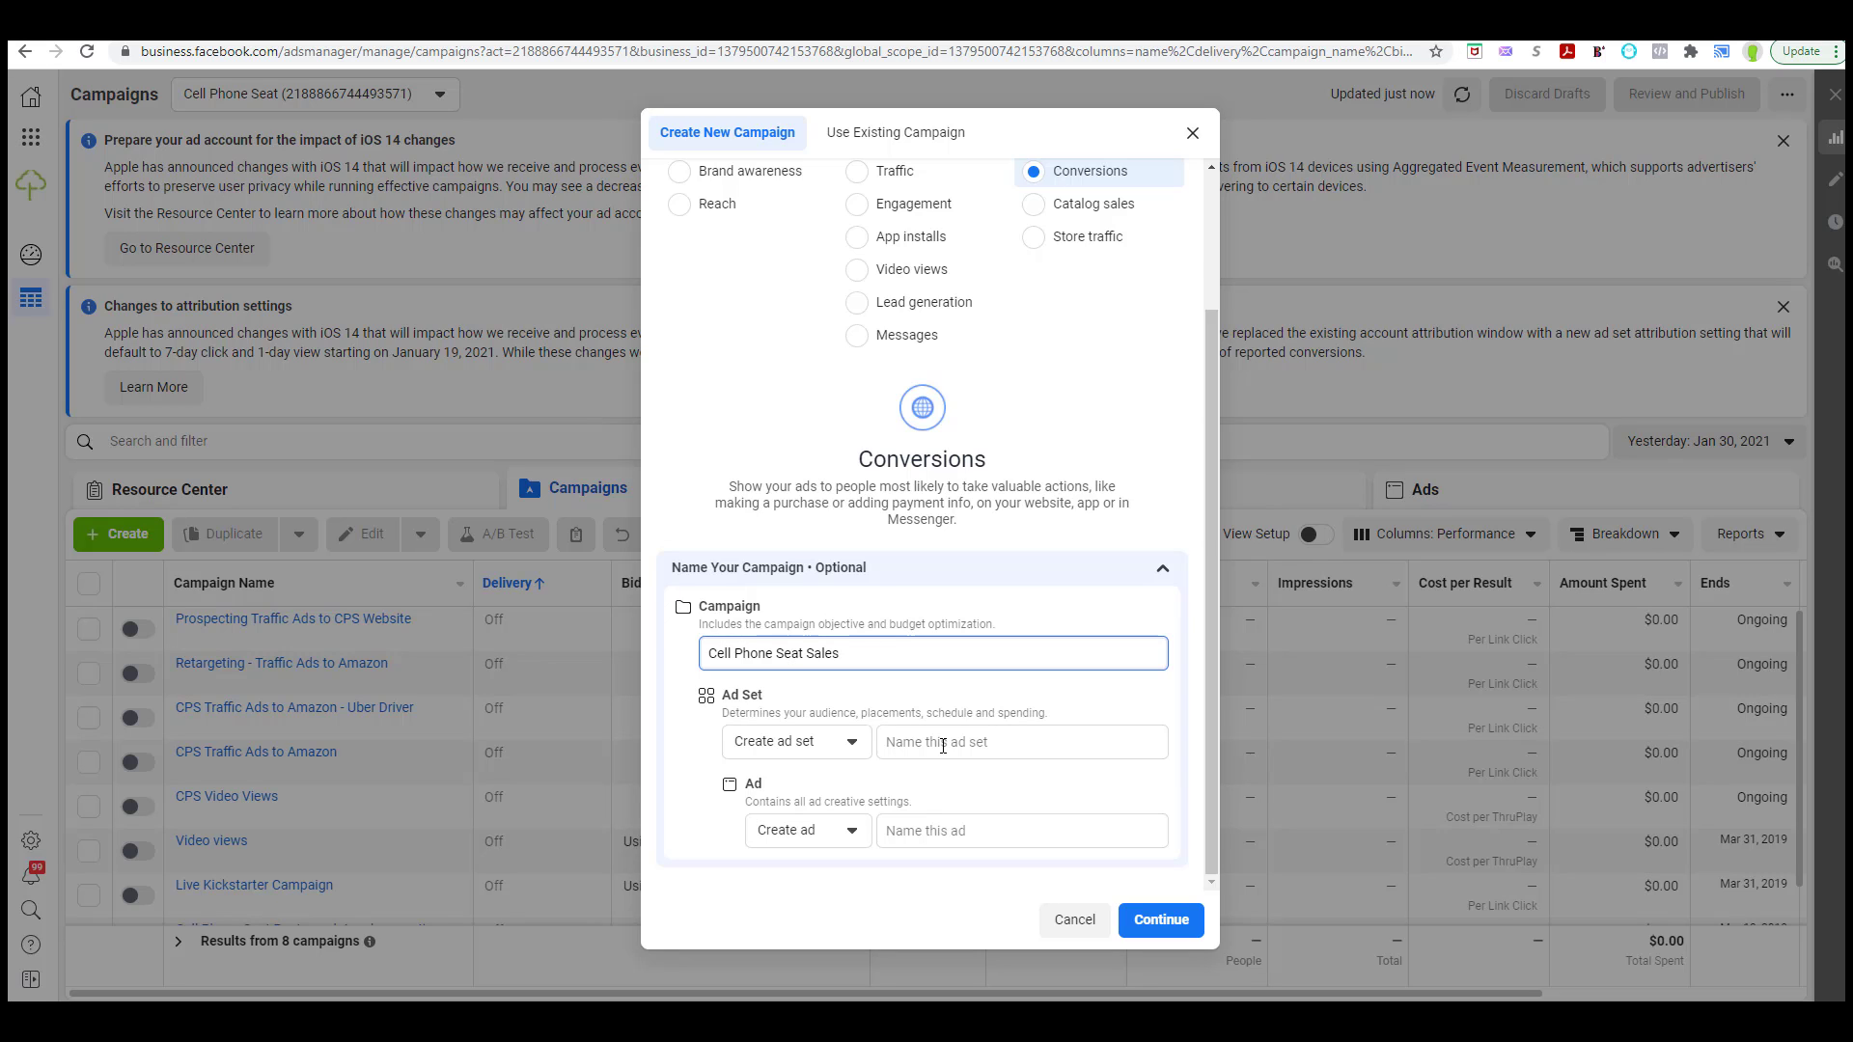
# - Name the ad set "Cell Phone Seat Buyers Lookalike" and the ad "Video", and continue to the campaign draft
pyautogui.click(943, 745)
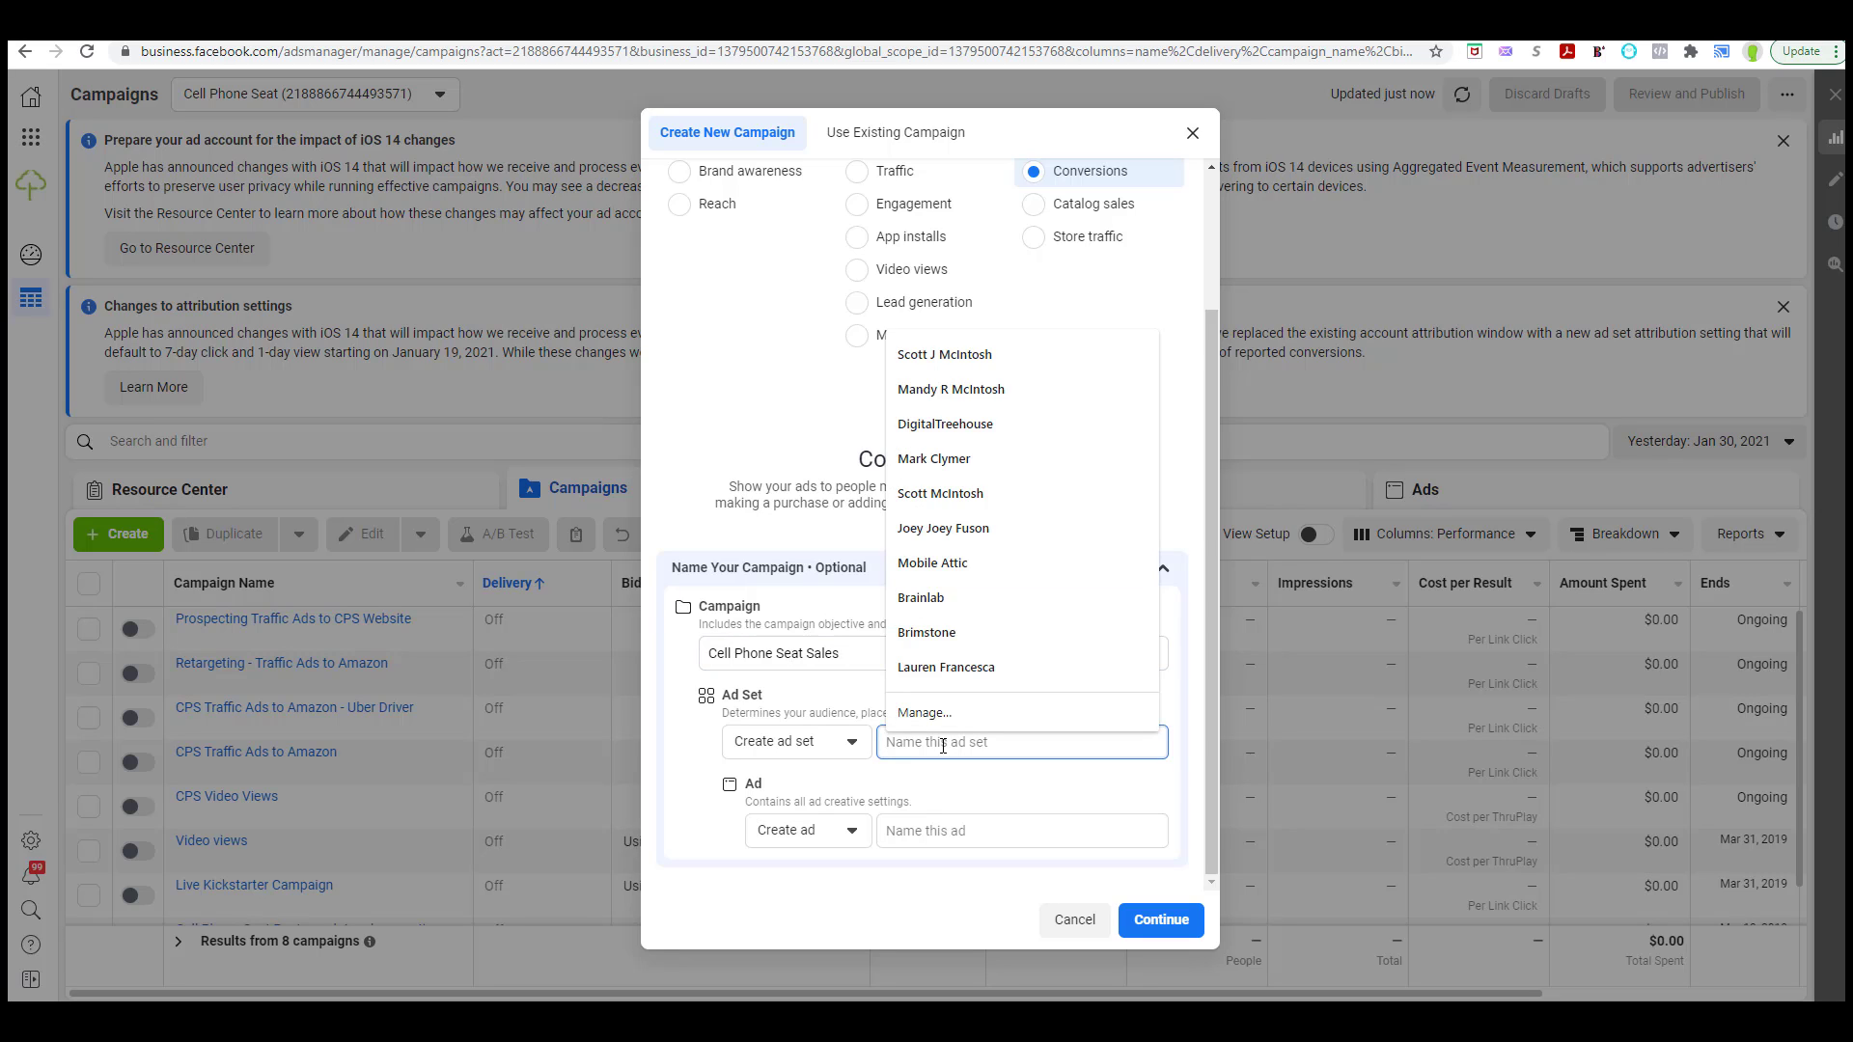
pyautogui.write('C')
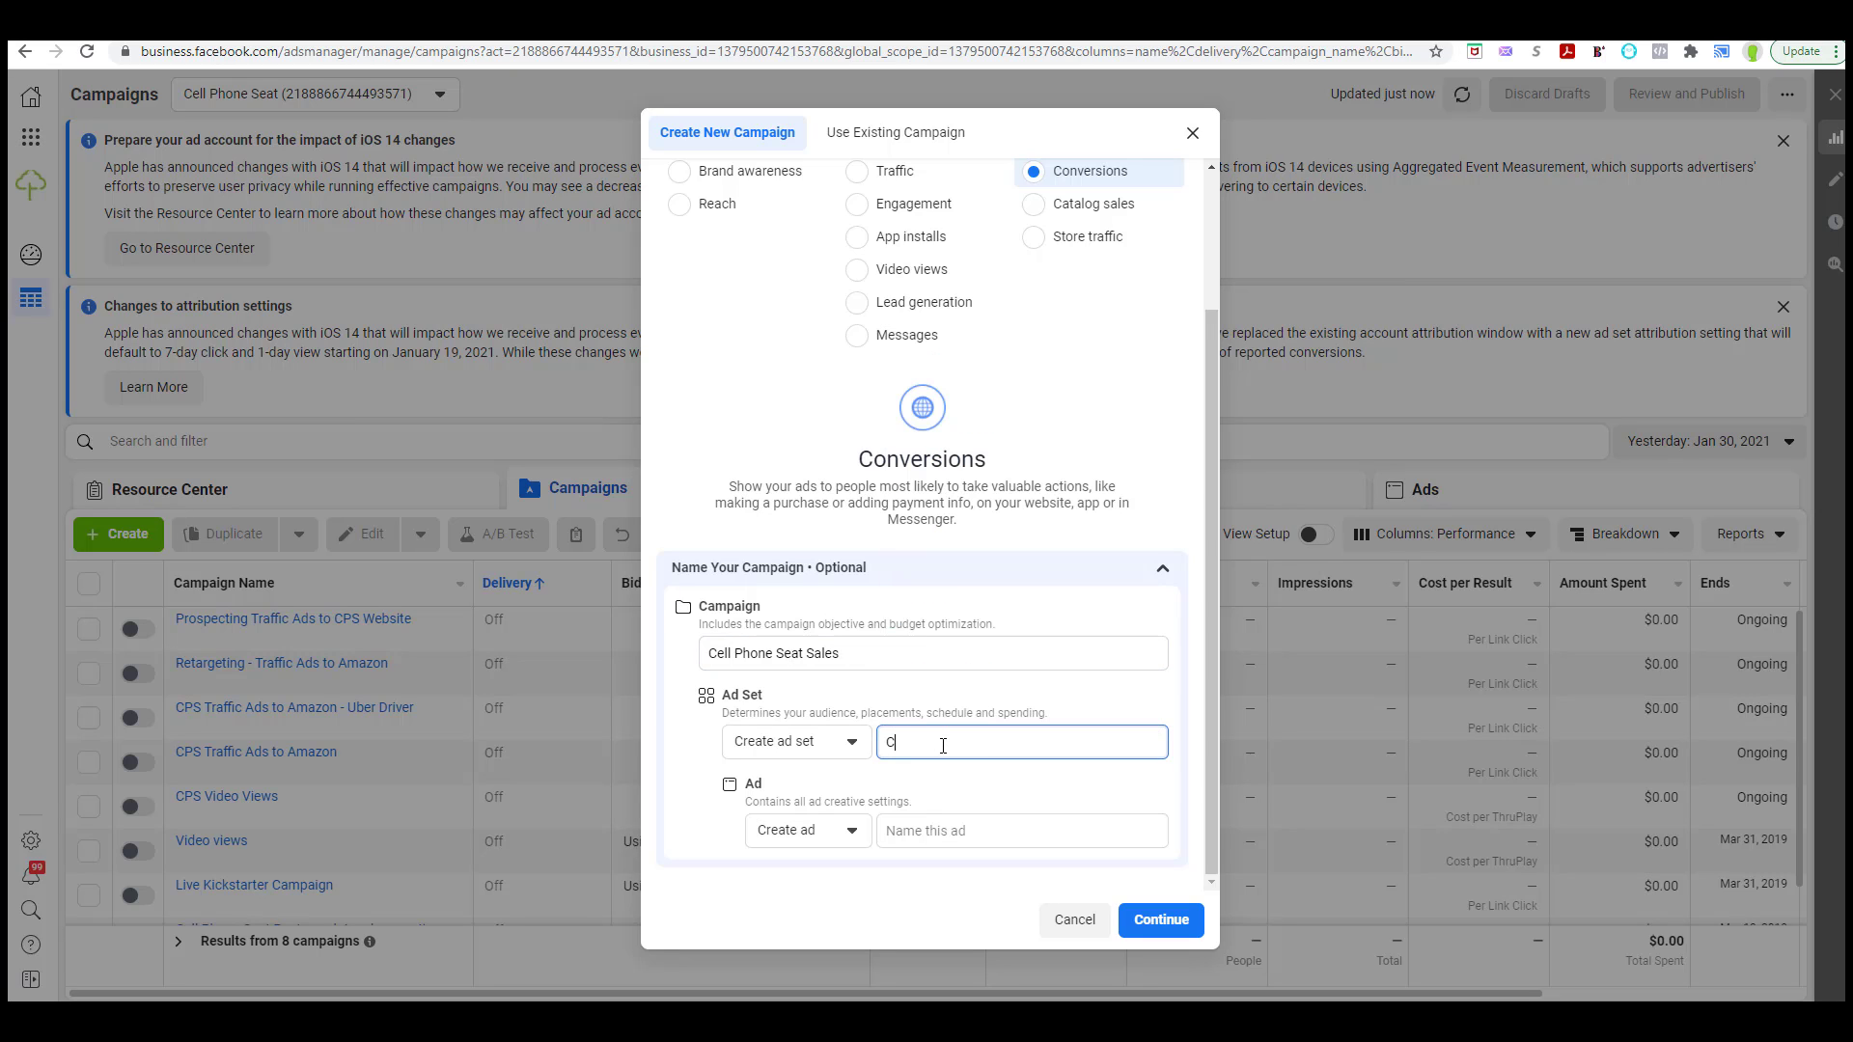
pyautogui.write('ell Phone SEat Buyers Lookalike')
pyautogui.click(939, 828)
pyautogui.write('V')
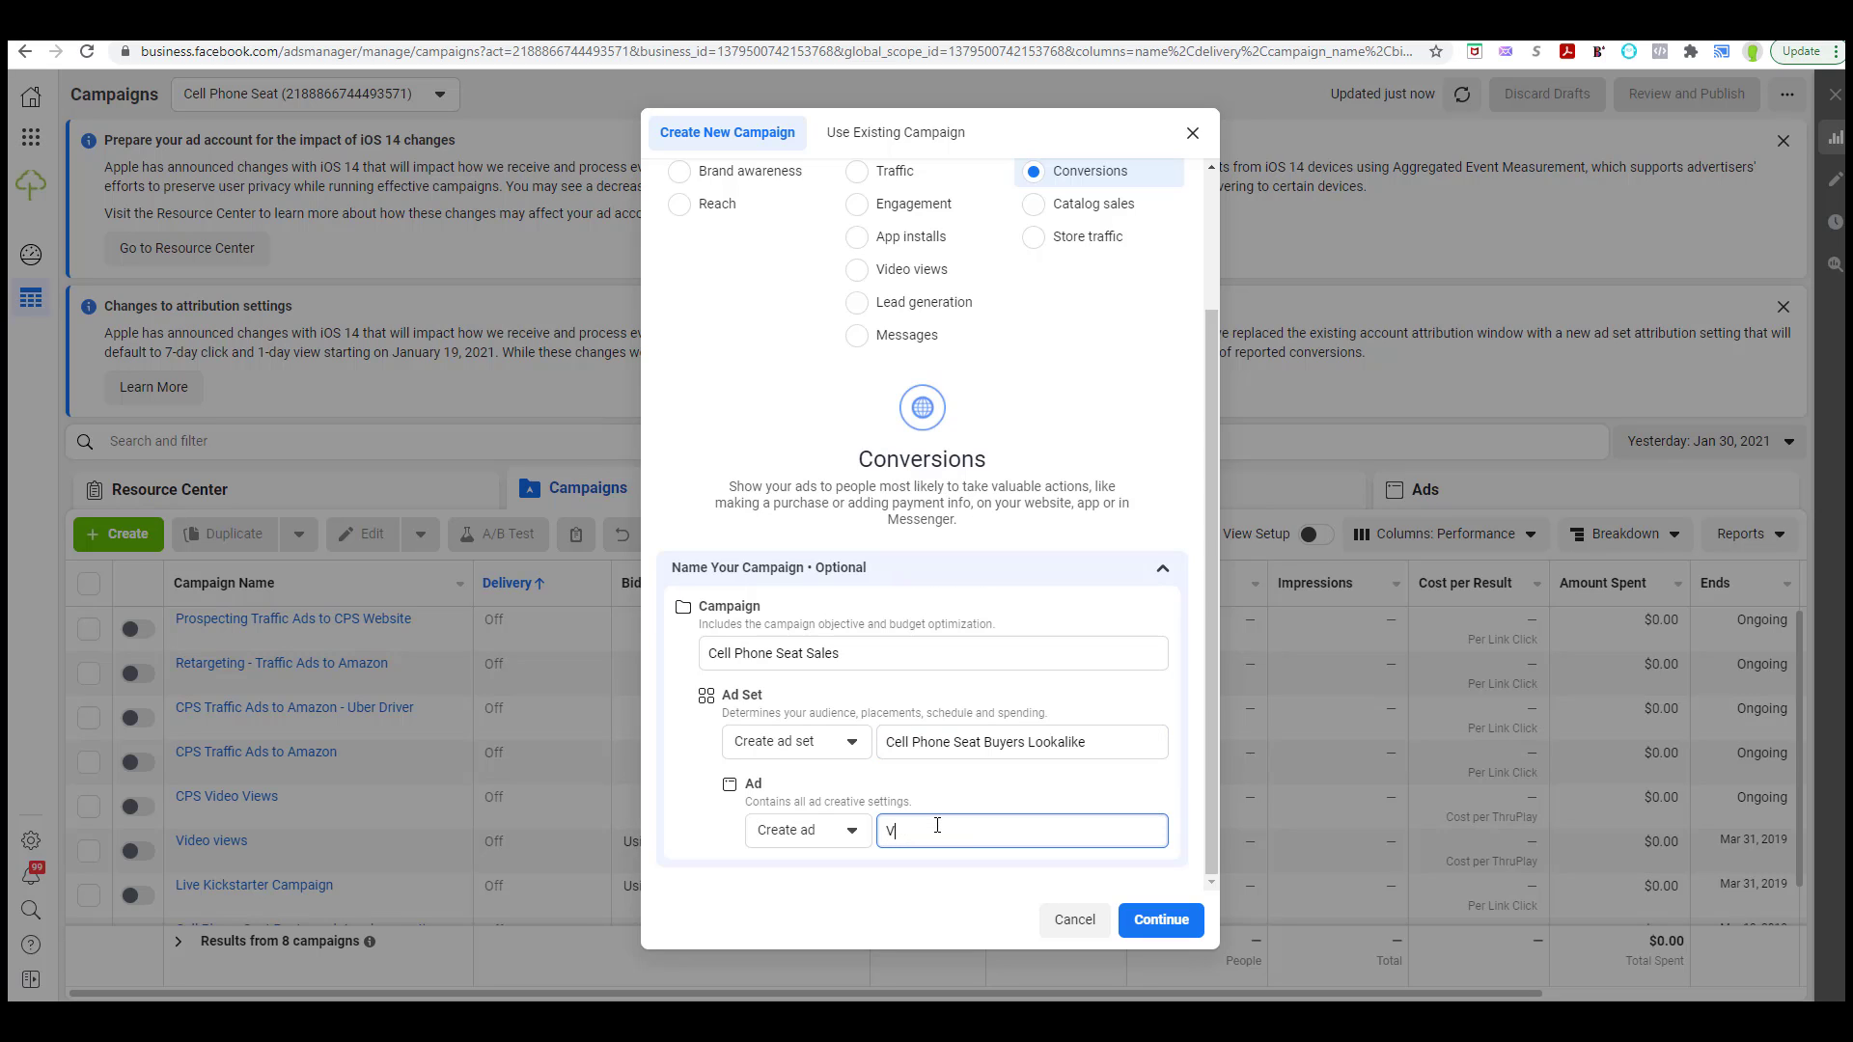
pyautogui.write('ideo')
pyautogui.click(1149, 923)
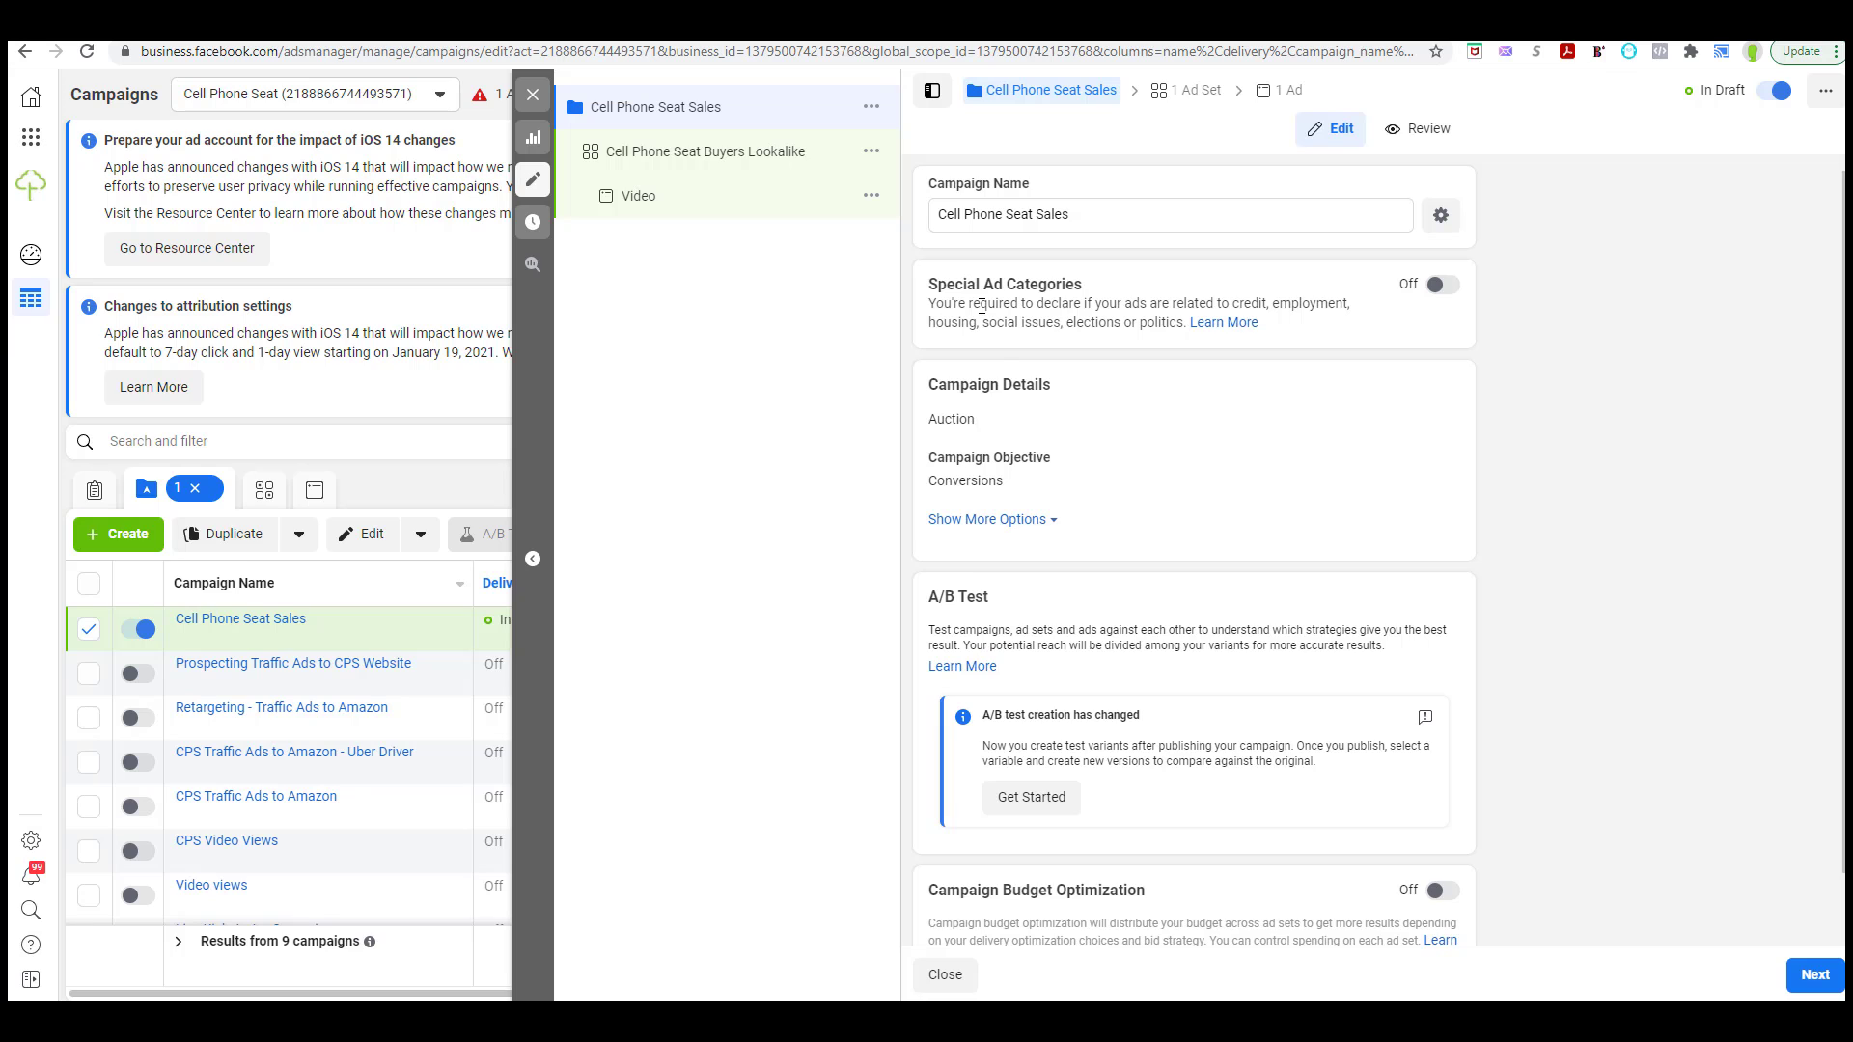
# - Examine the draft campaign's settings, including the optional campaign spending limit and its explanation
pyautogui.scroll(-1, 981, 318)
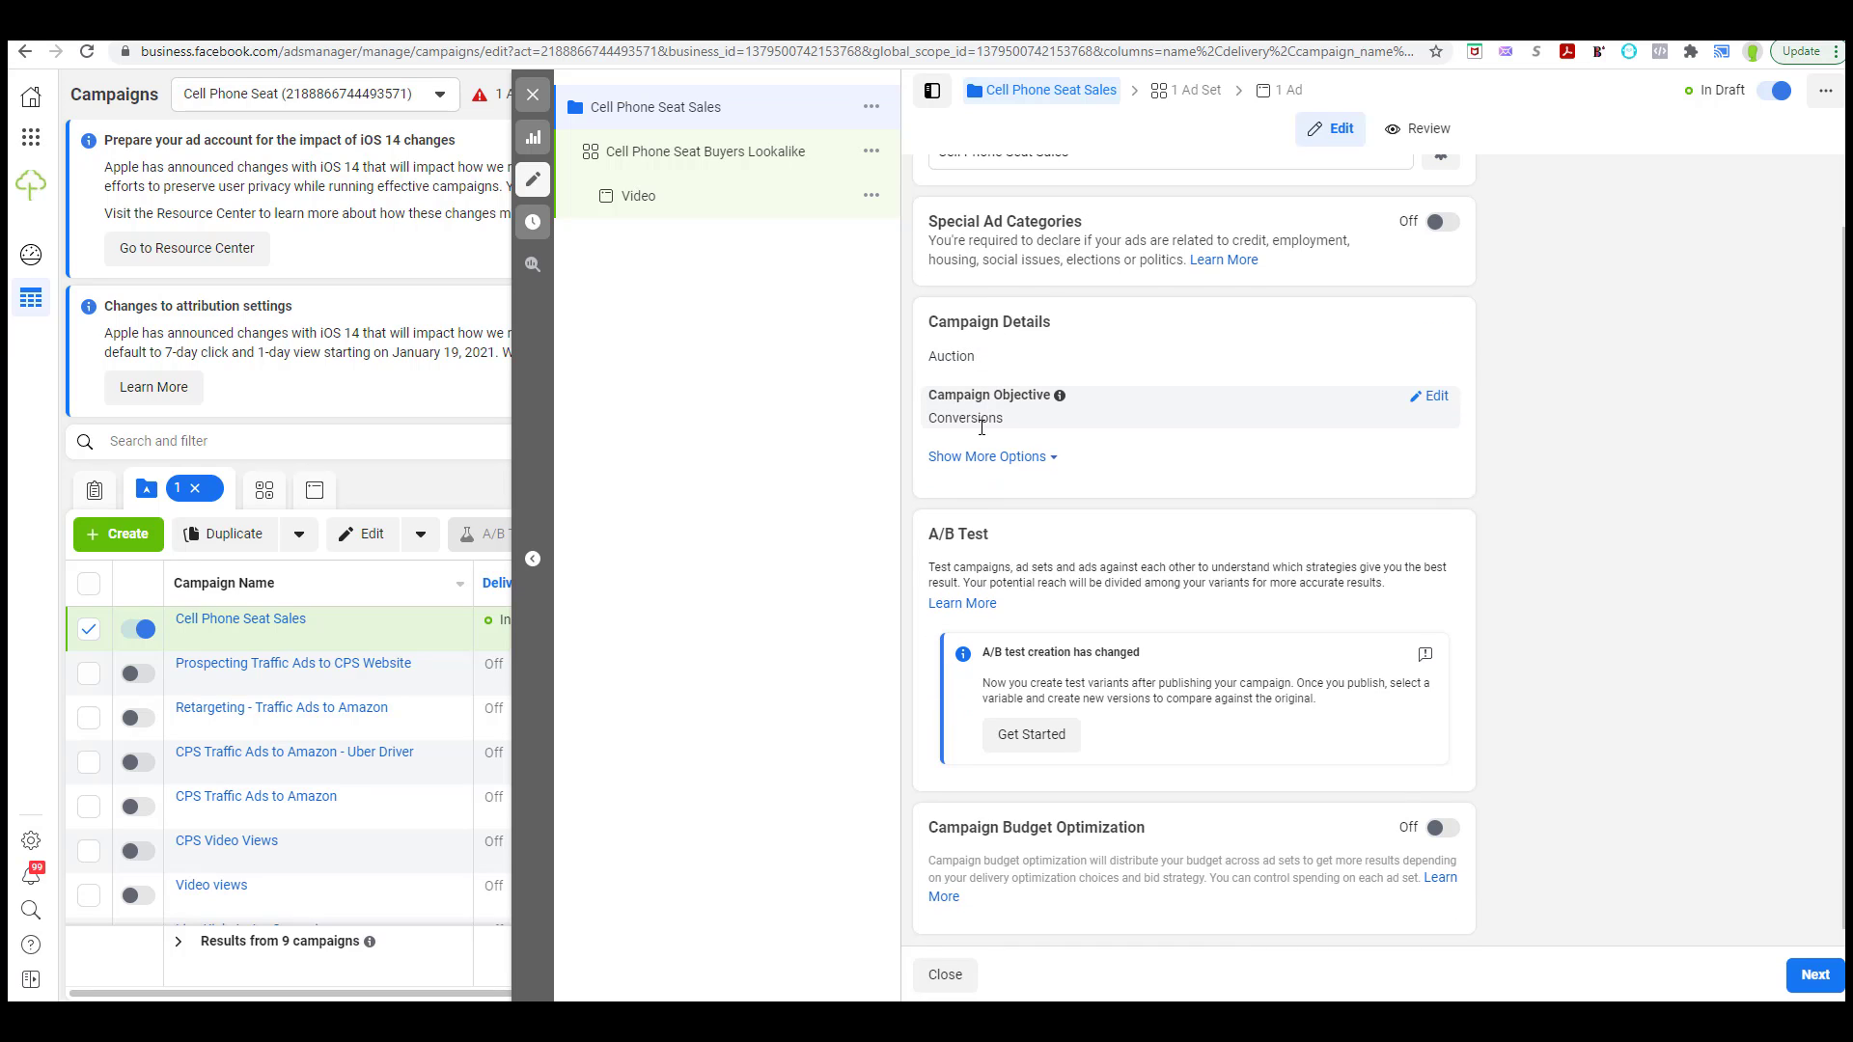
pyautogui.click(1035, 458)
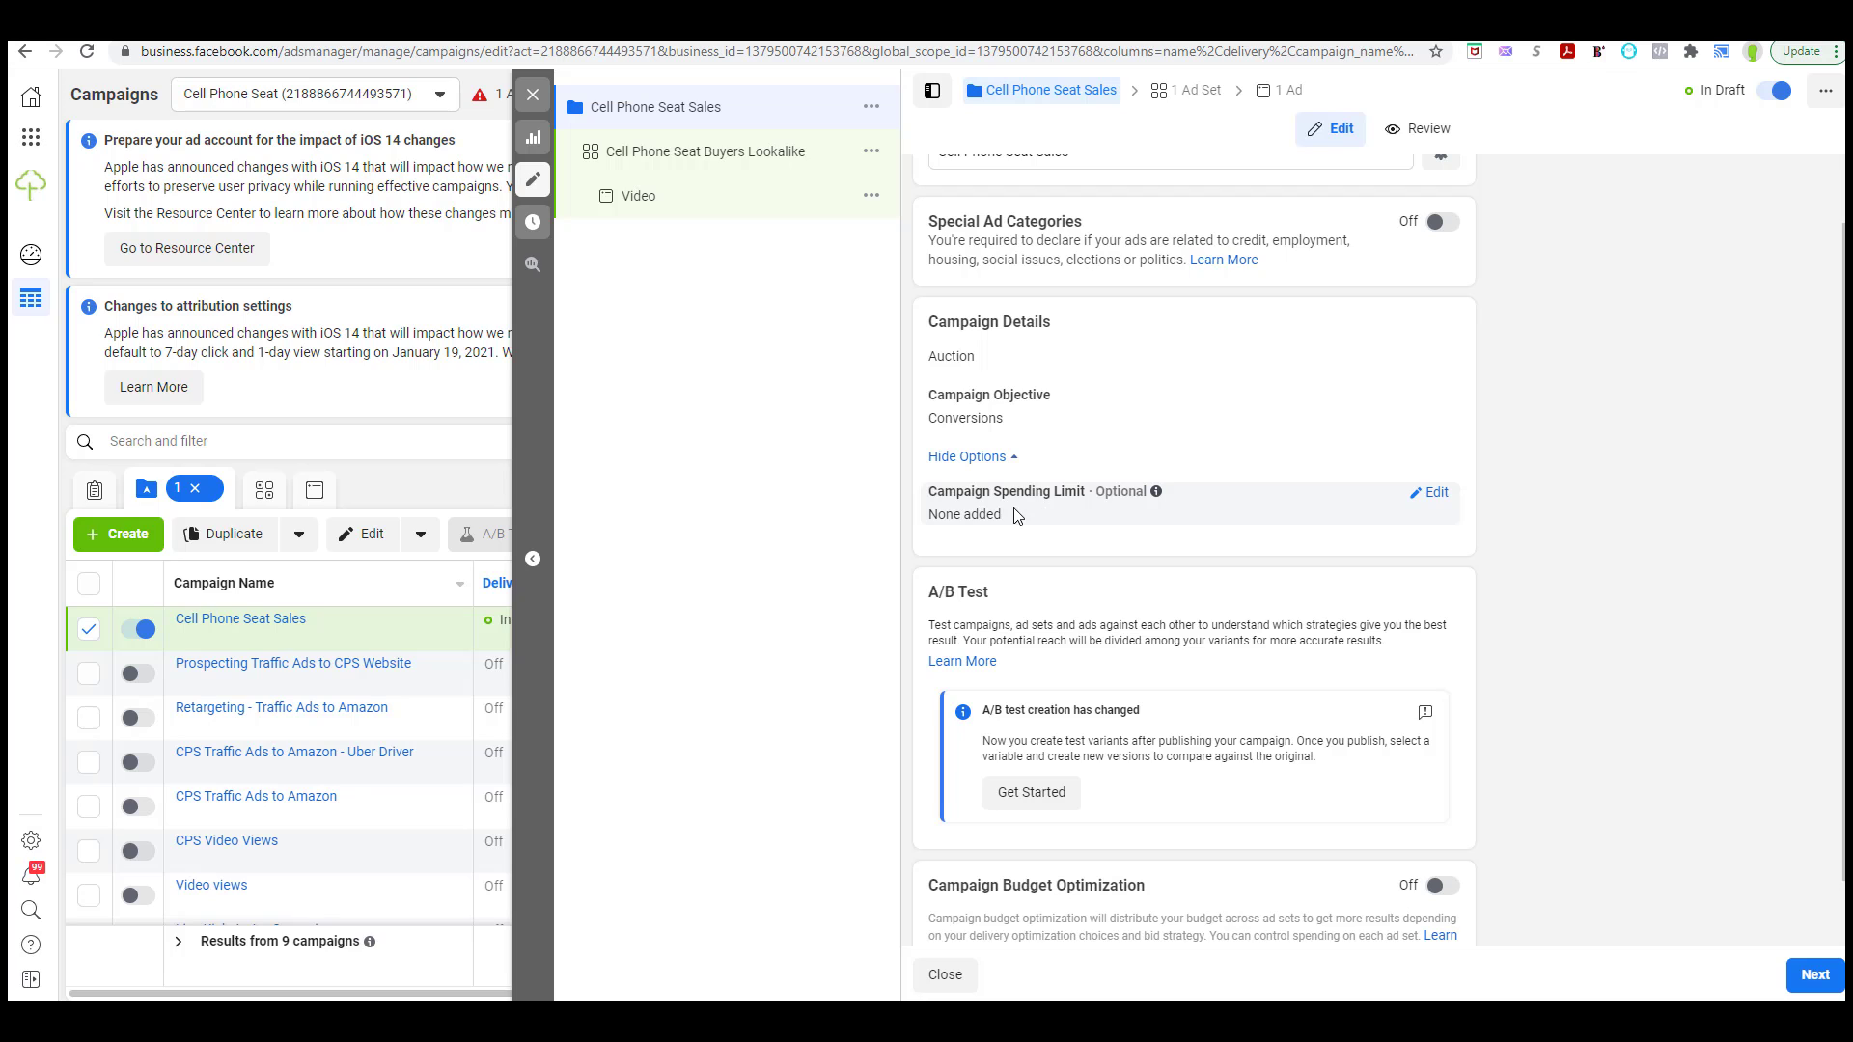
pyautogui.moveTo(1156, 497)
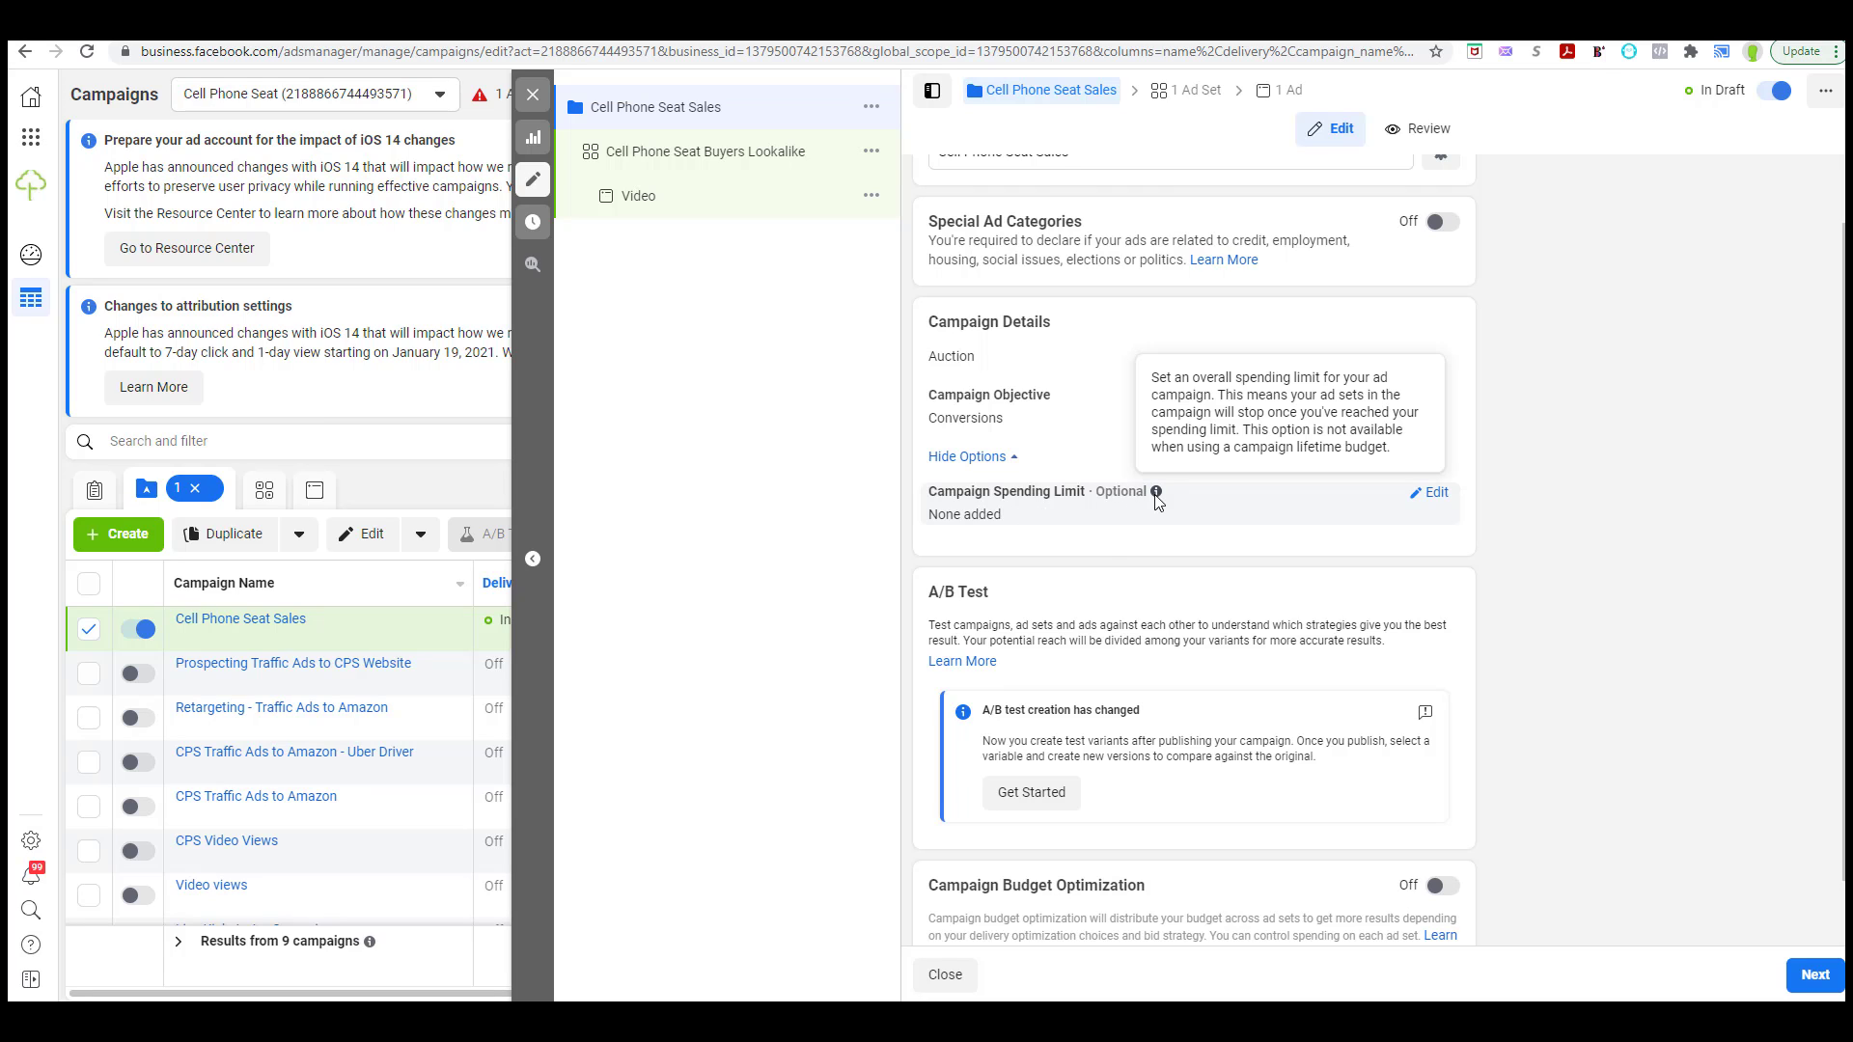
pyautogui.scroll(-1, 1112, 555)
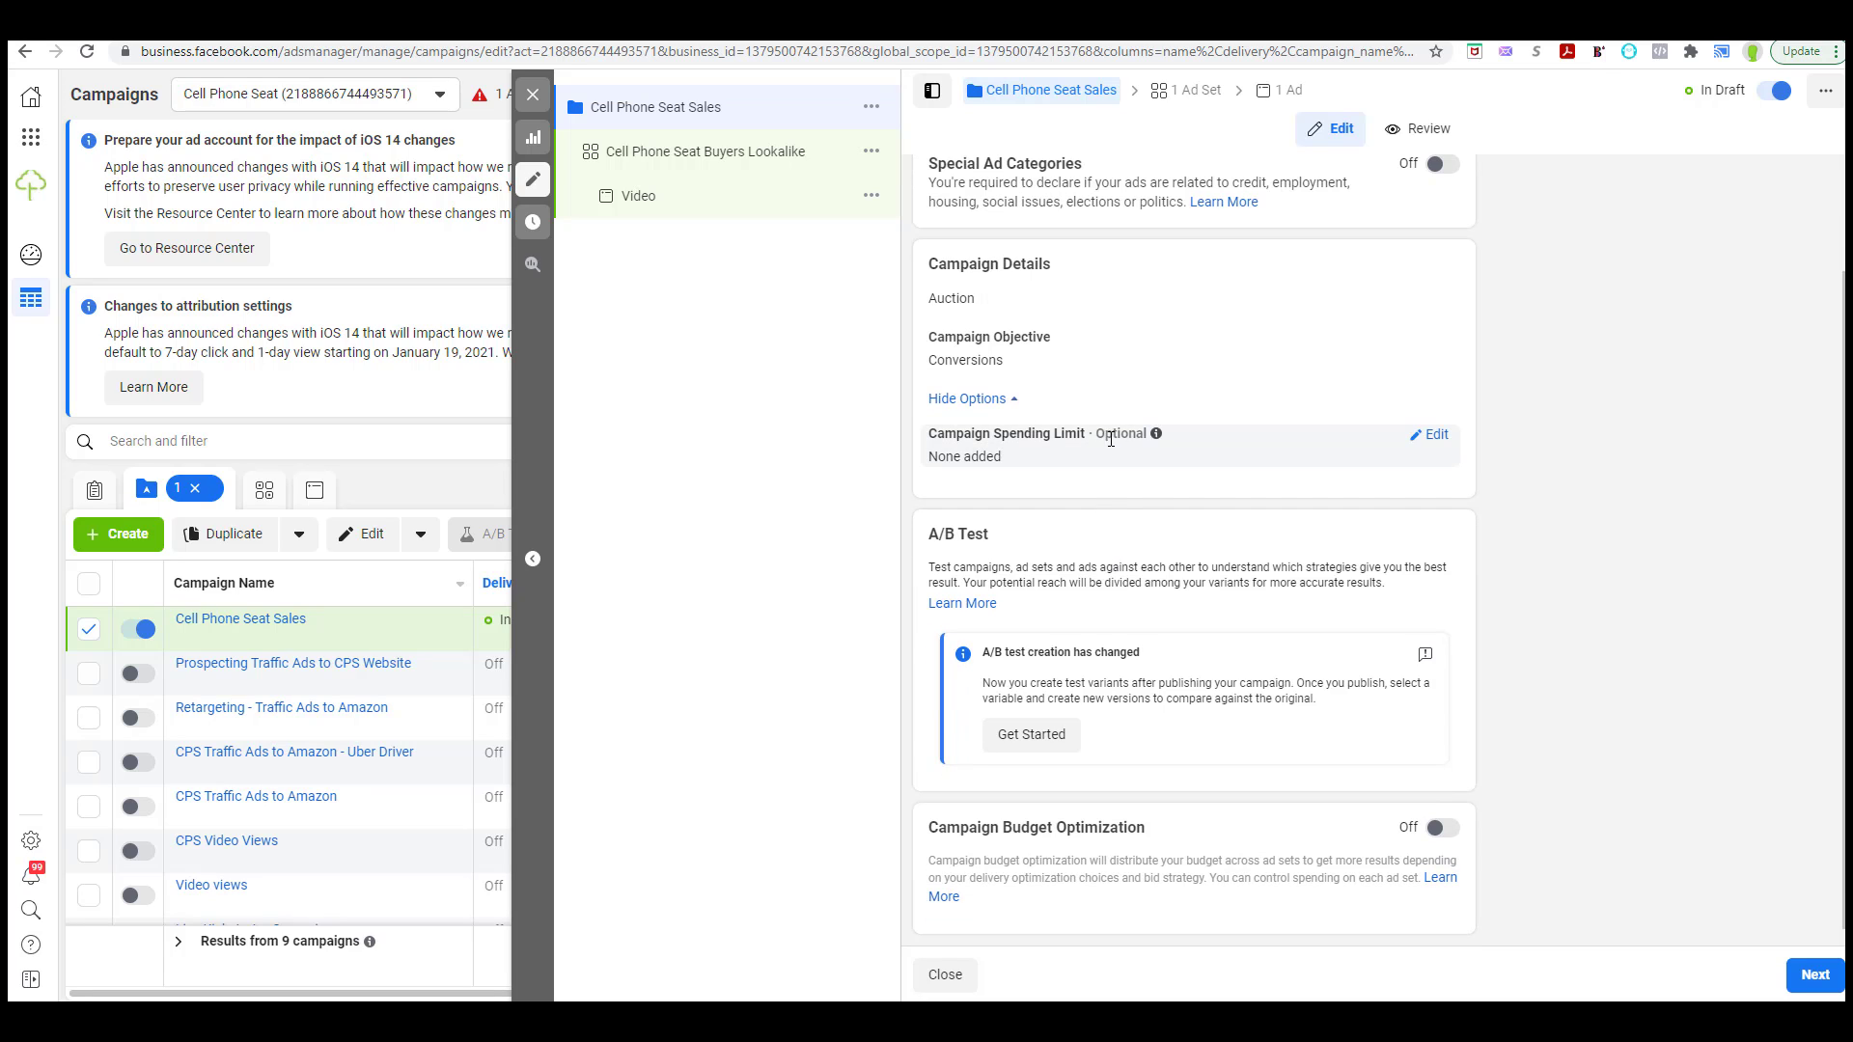
pyautogui.moveTo(1156, 436)
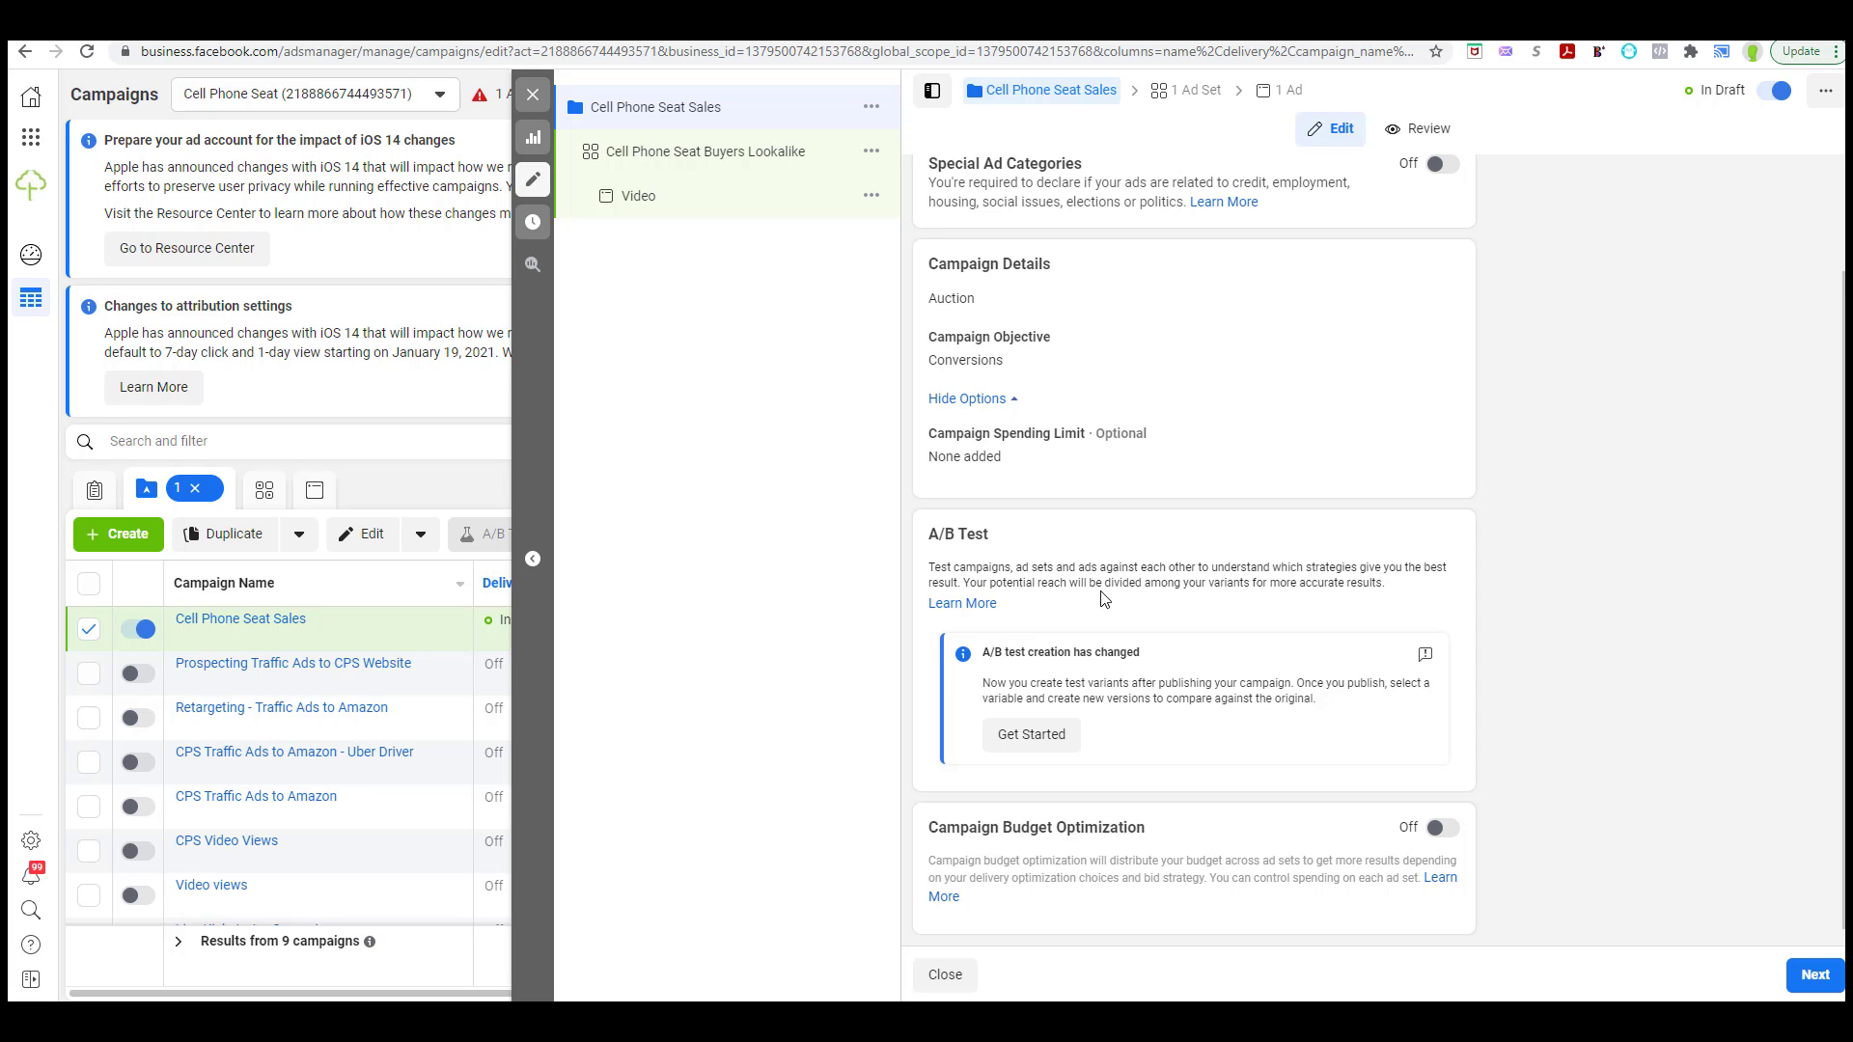
pyautogui.scroll(2, 1196, 367)
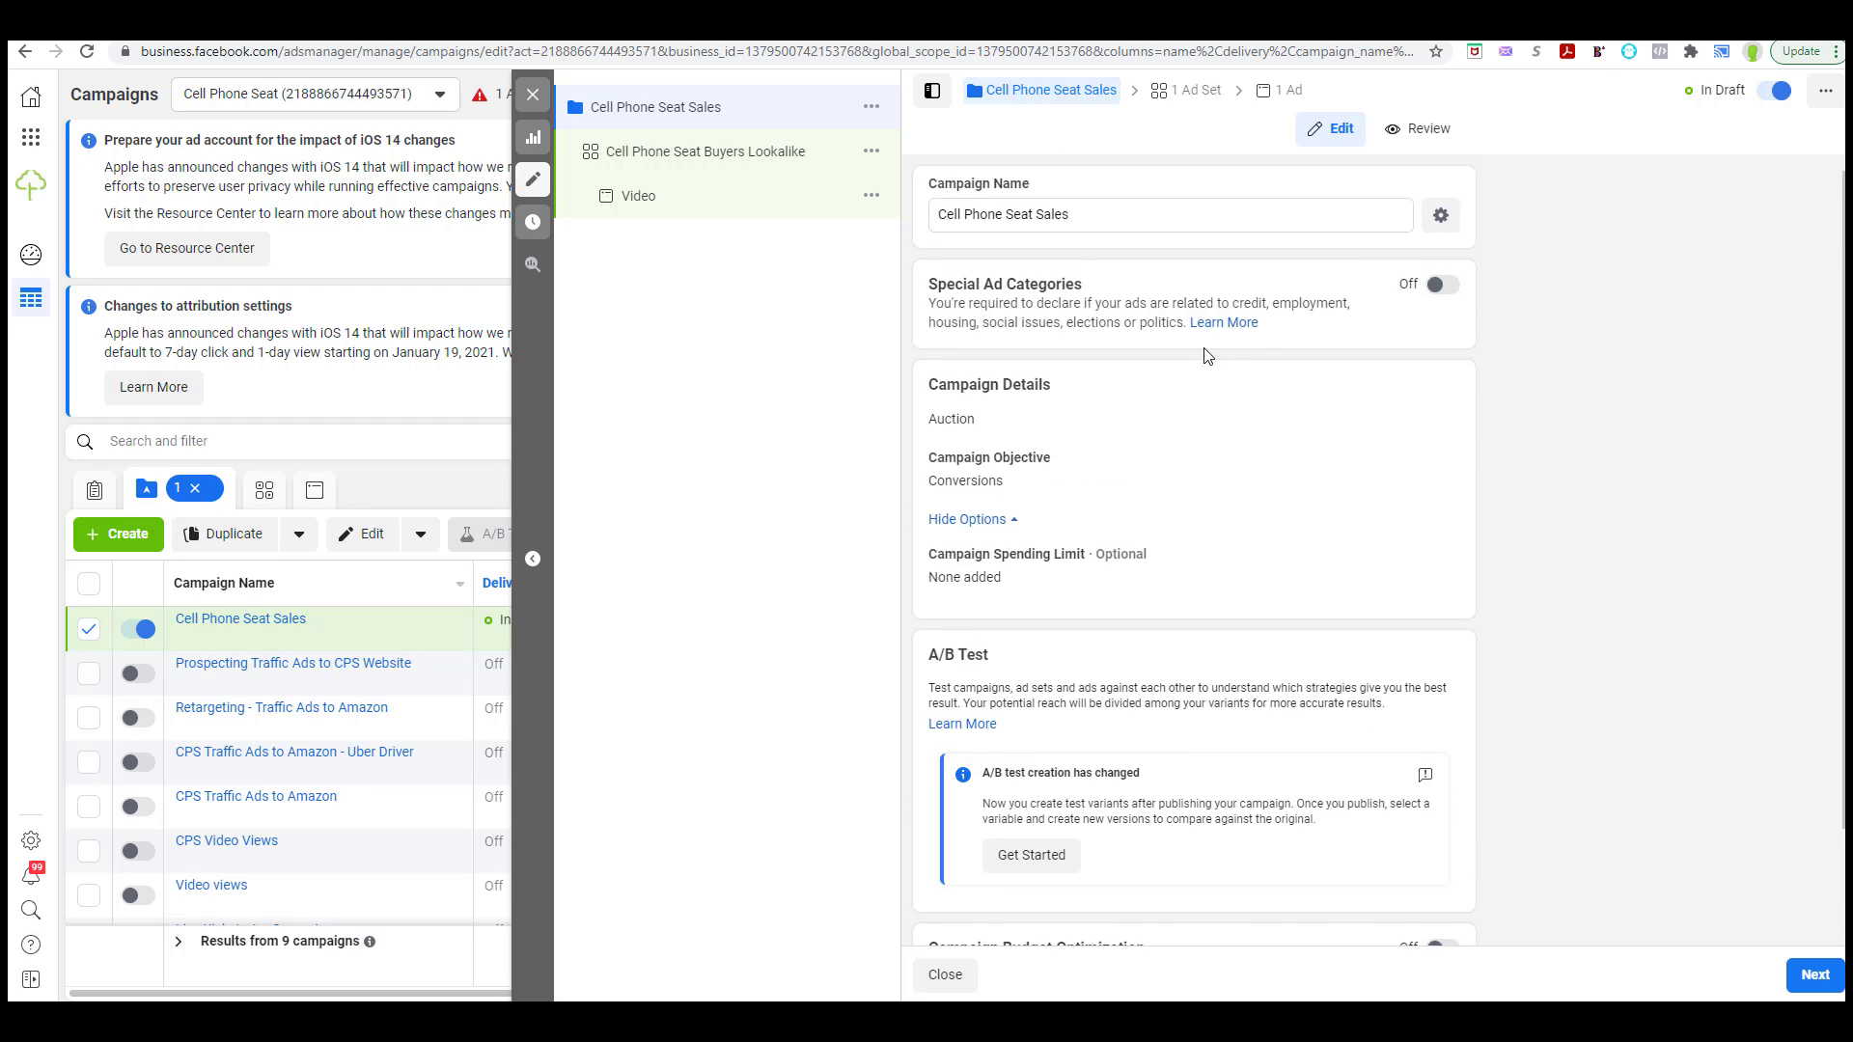
pyautogui.scroll(-2, 1119, 464)
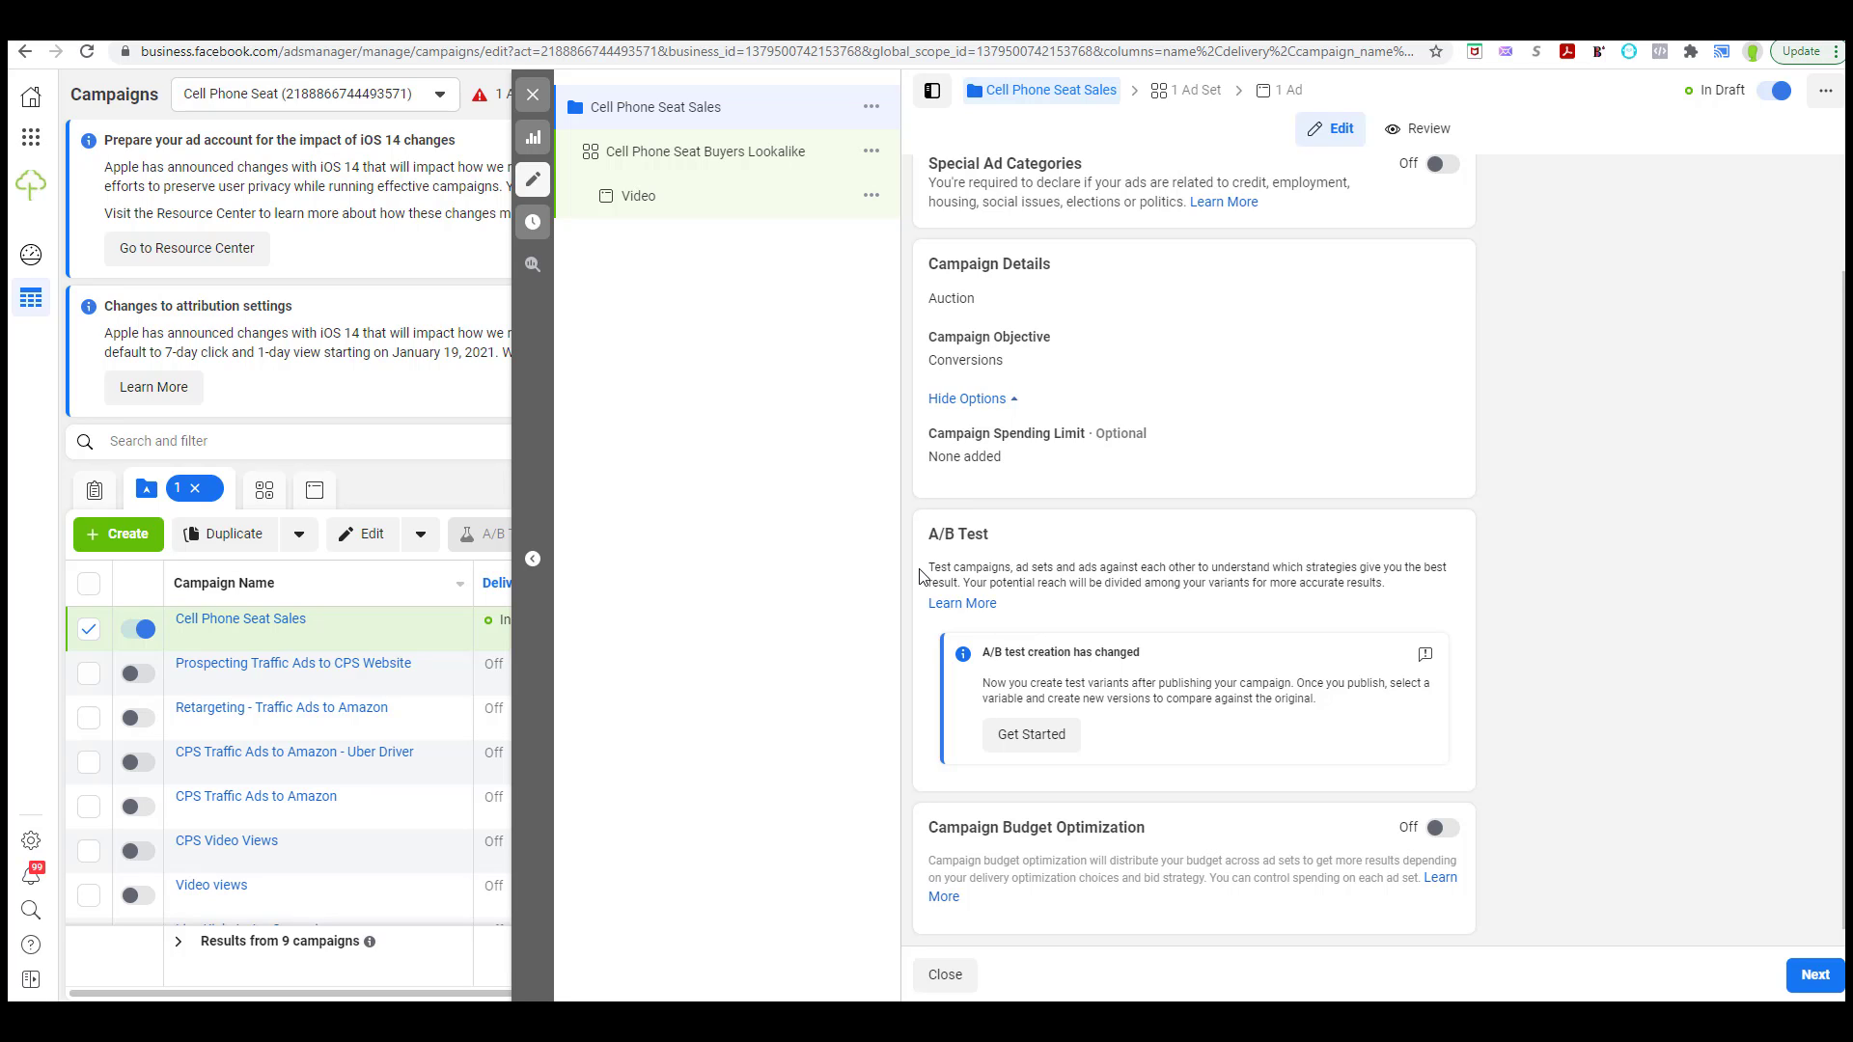
# - Turn on Campaign Budget Optimization and set the daily campaign budget to $100.00
pyautogui.click(1442, 831)
pyautogui.scroll(-2, 1203, 740)
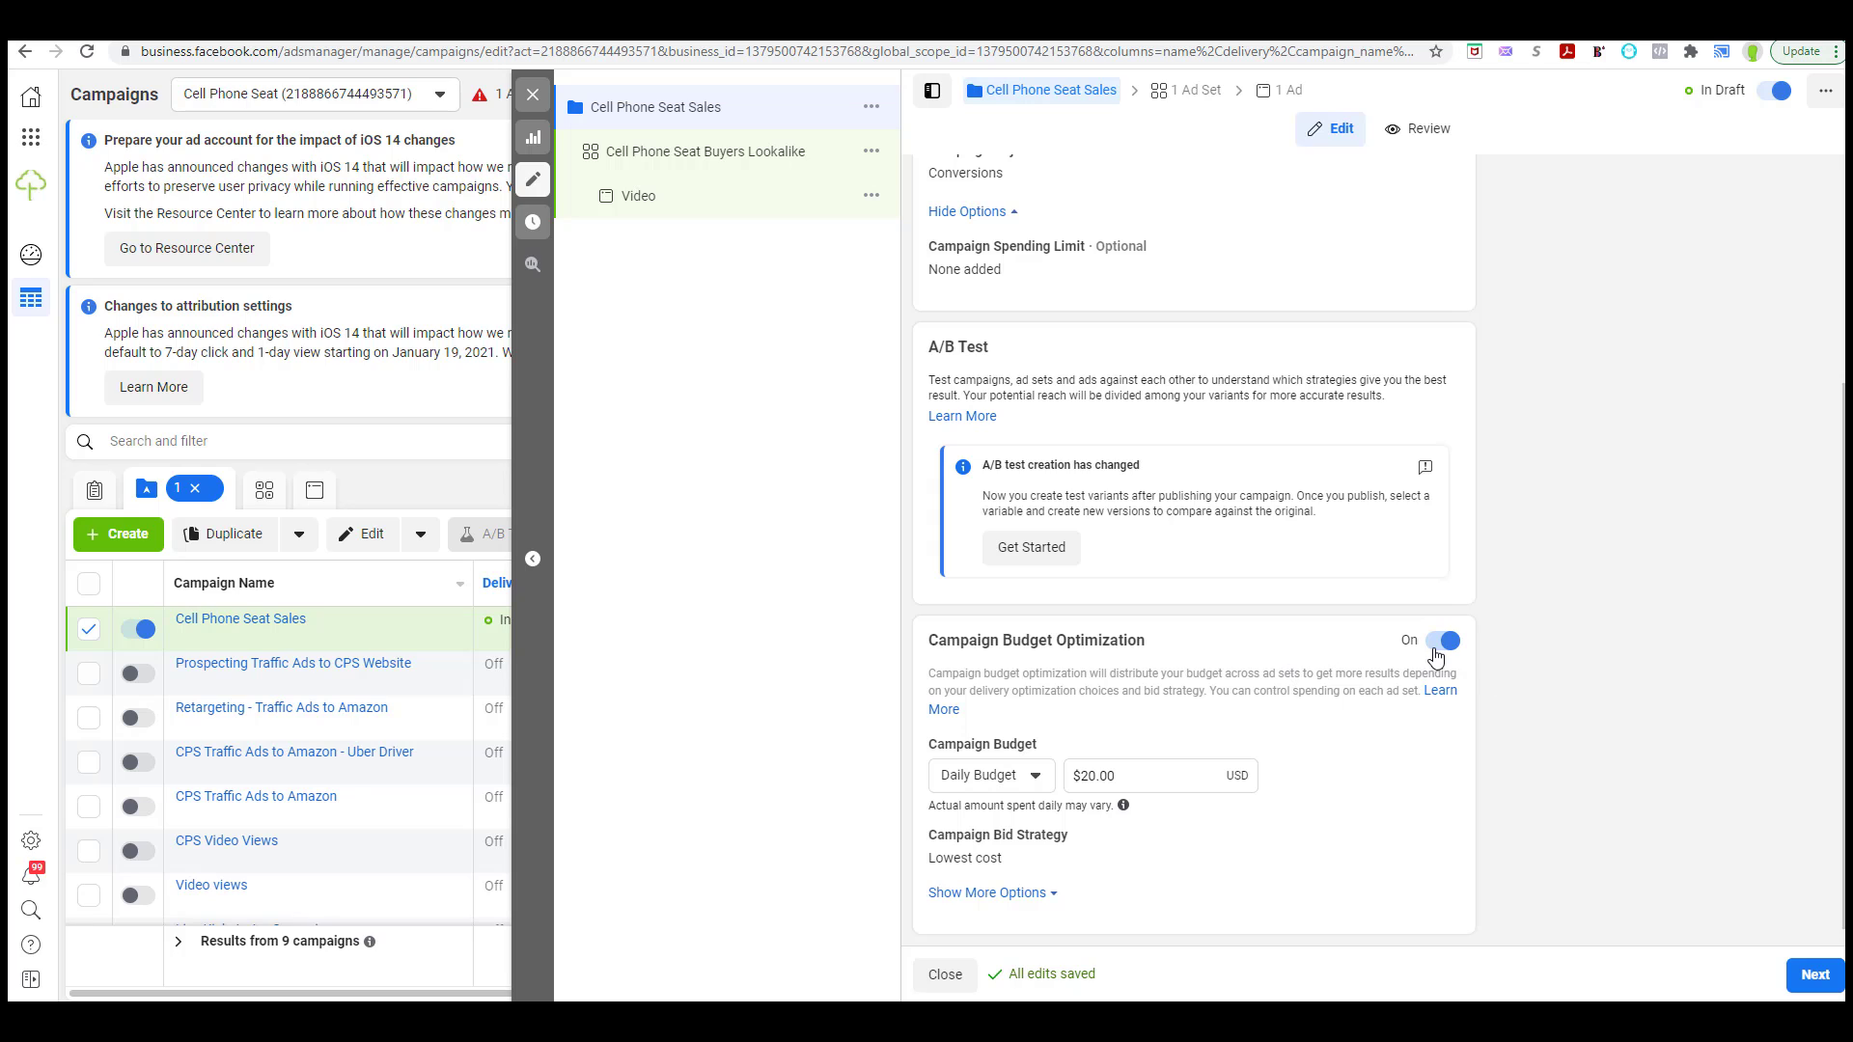
pyautogui.click(1083, 776)
pyautogui.press('Delete')
pyautogui.write('10')
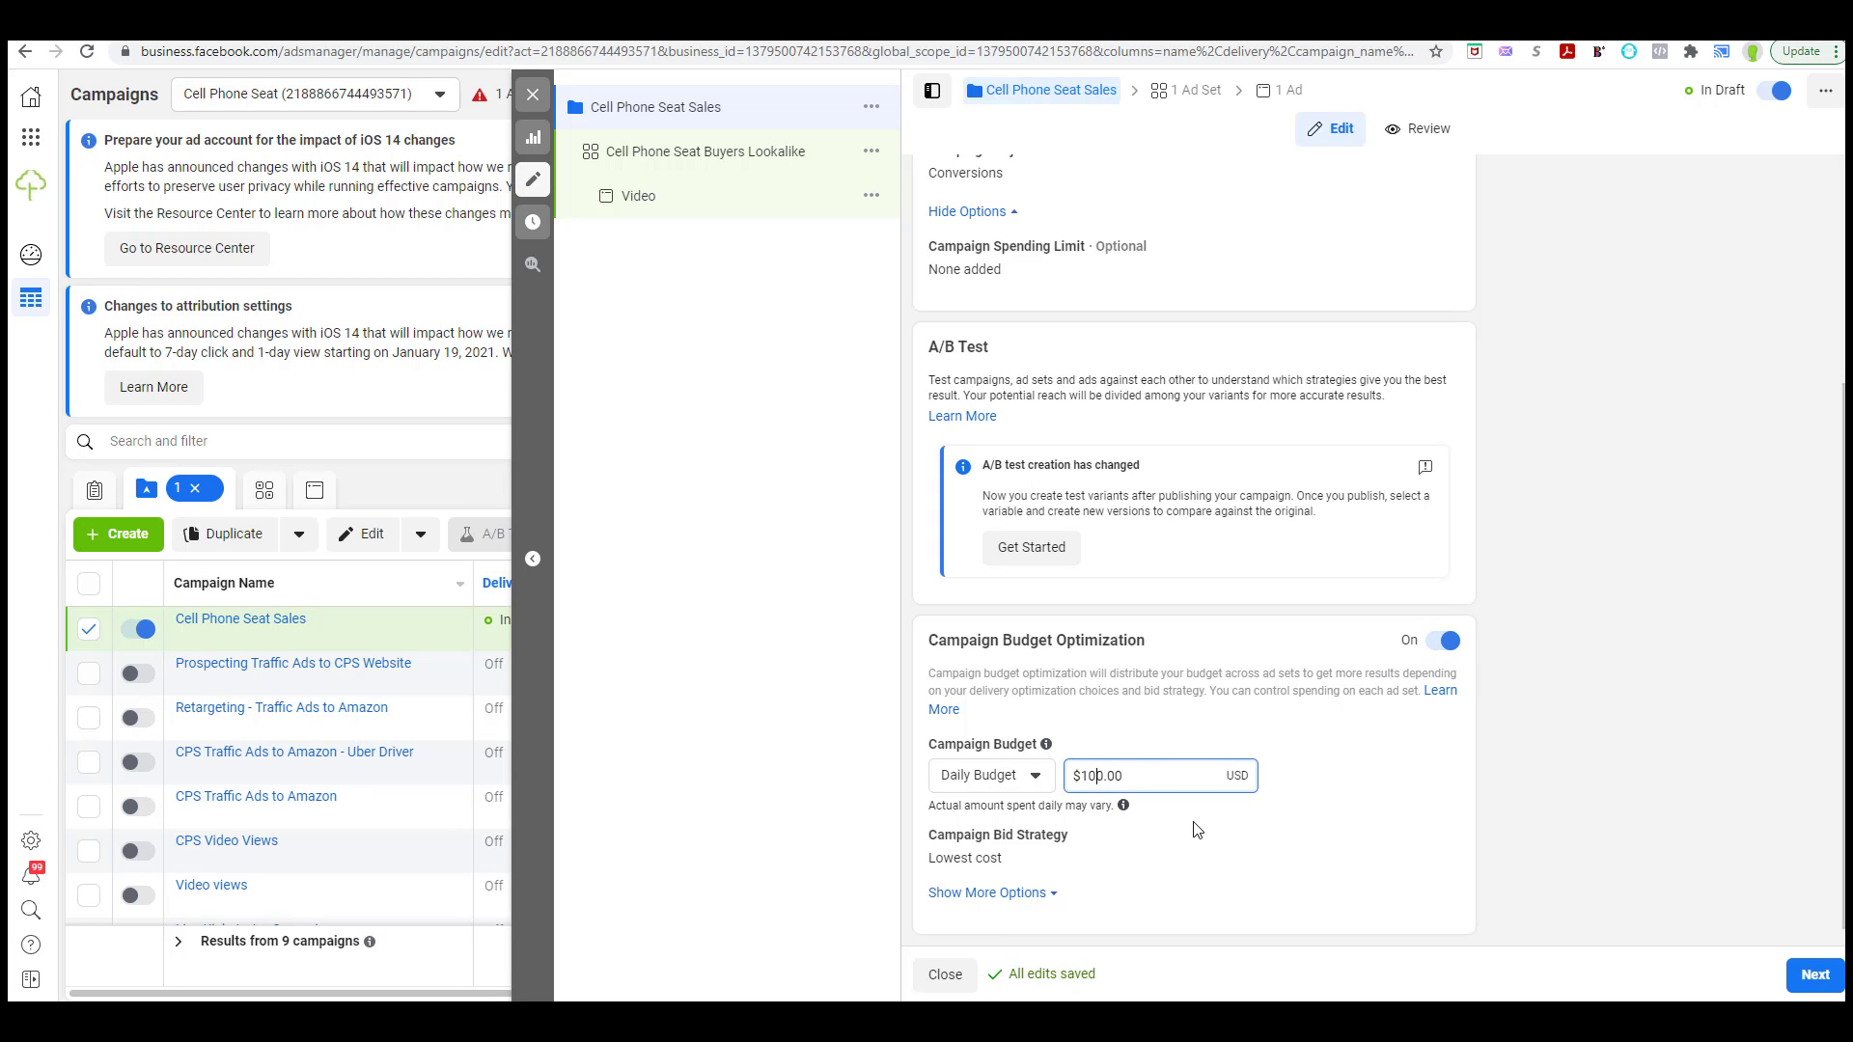
pyautogui.click(1197, 830)
# - Proceed to the ad set settings and show the available conversion events for the pixel
pyautogui.click(1813, 974)
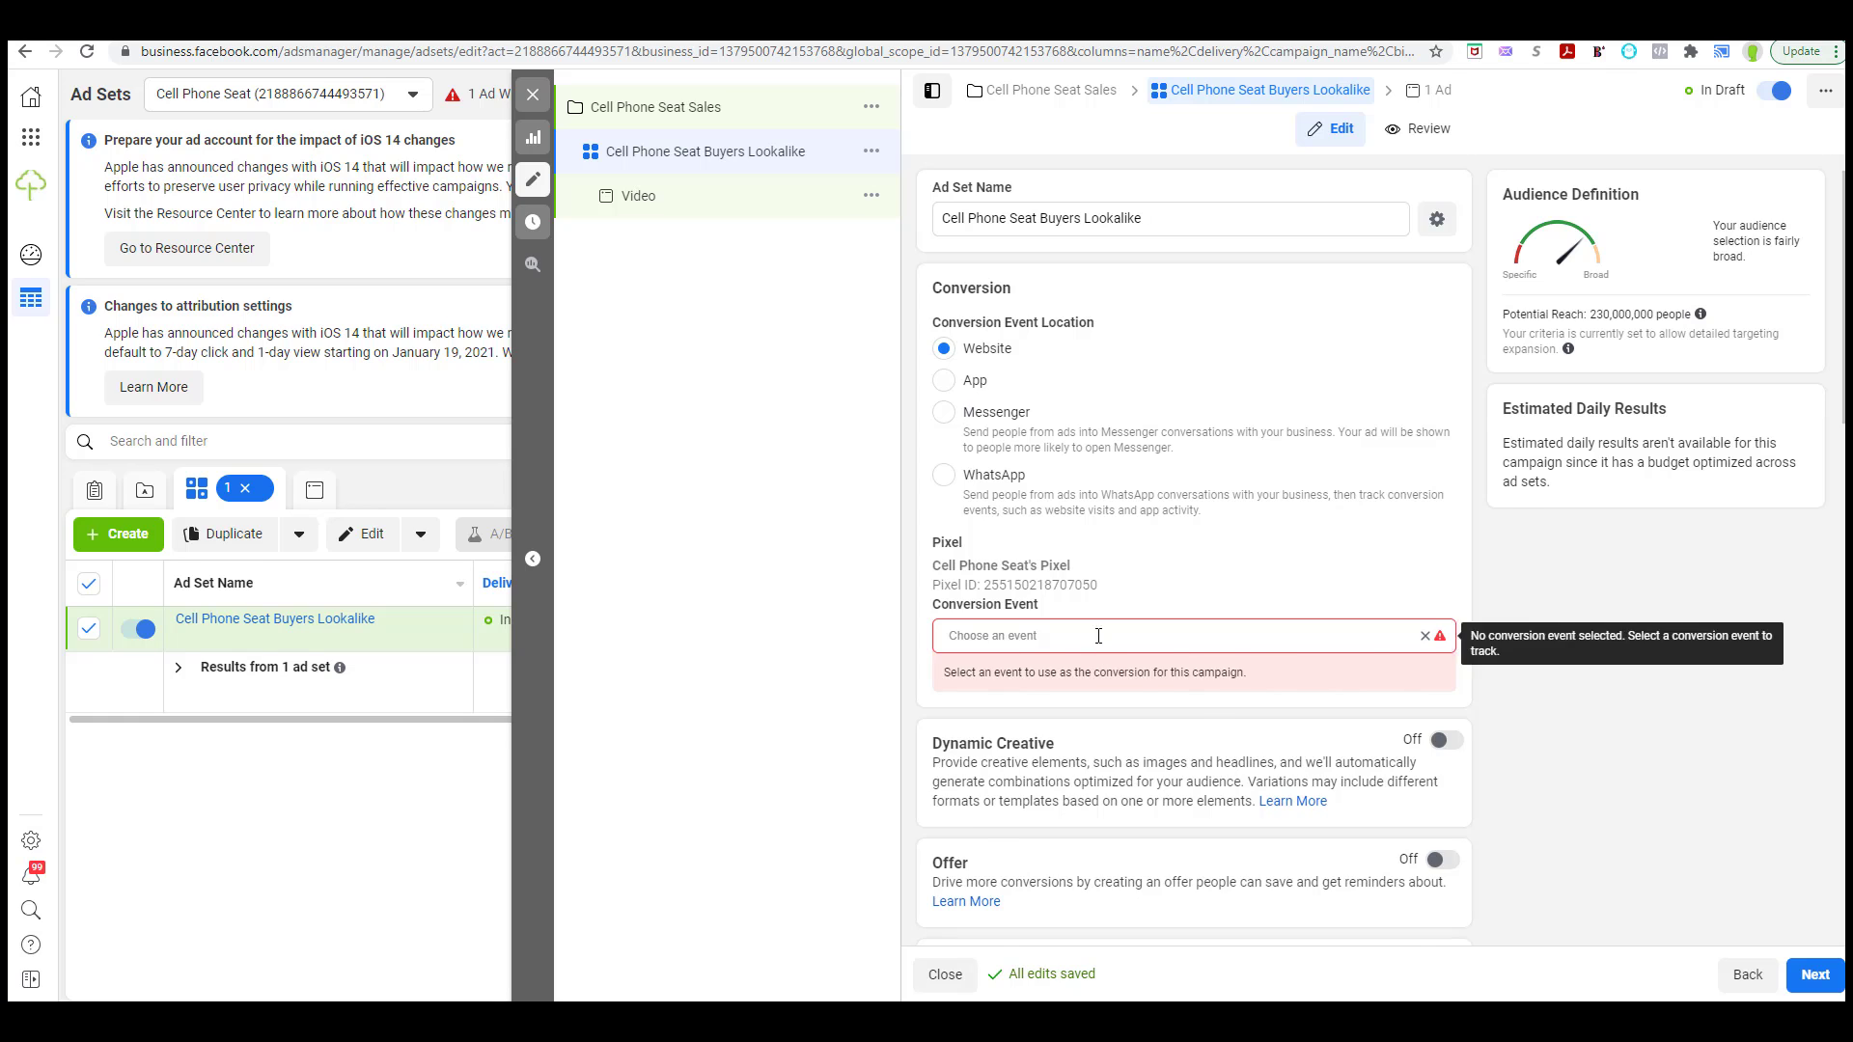
pyautogui.click(1438, 639)
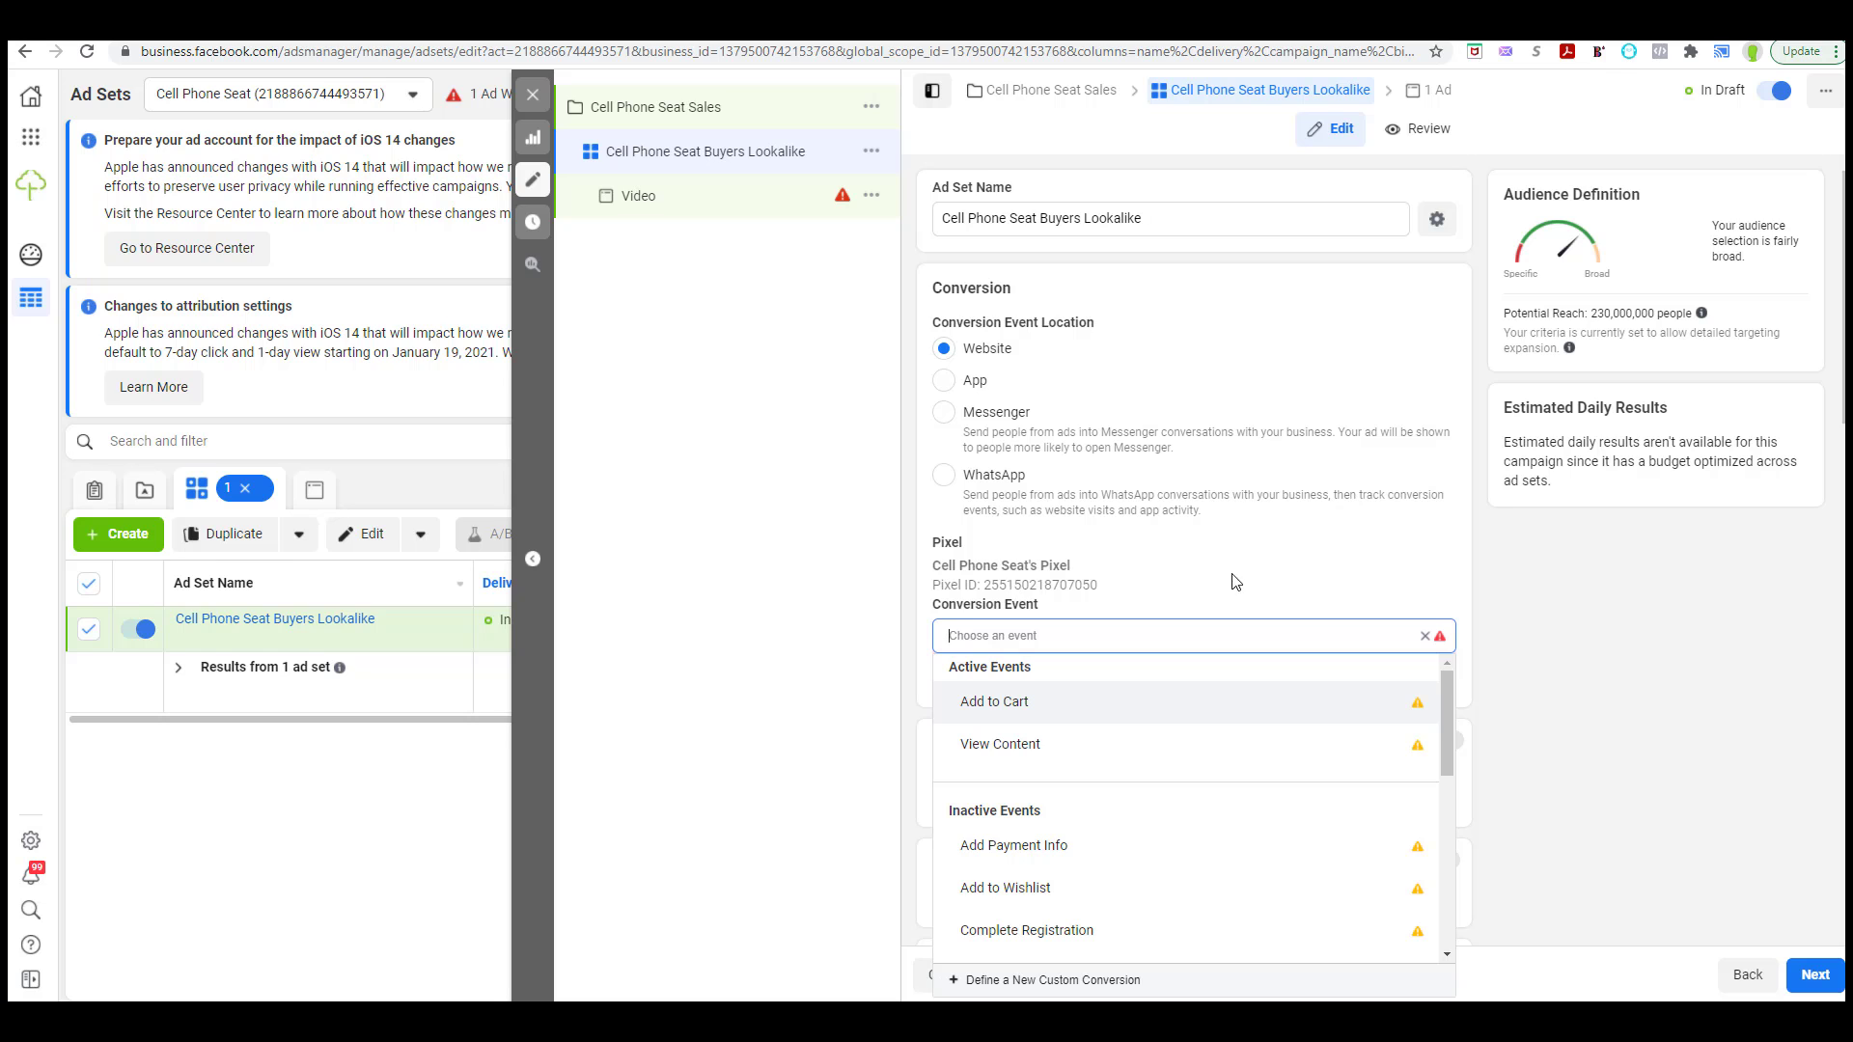
# - Open the website cellphoneseat.com in a new browser tab
pyautogui.hotkey('ctrl', 't')
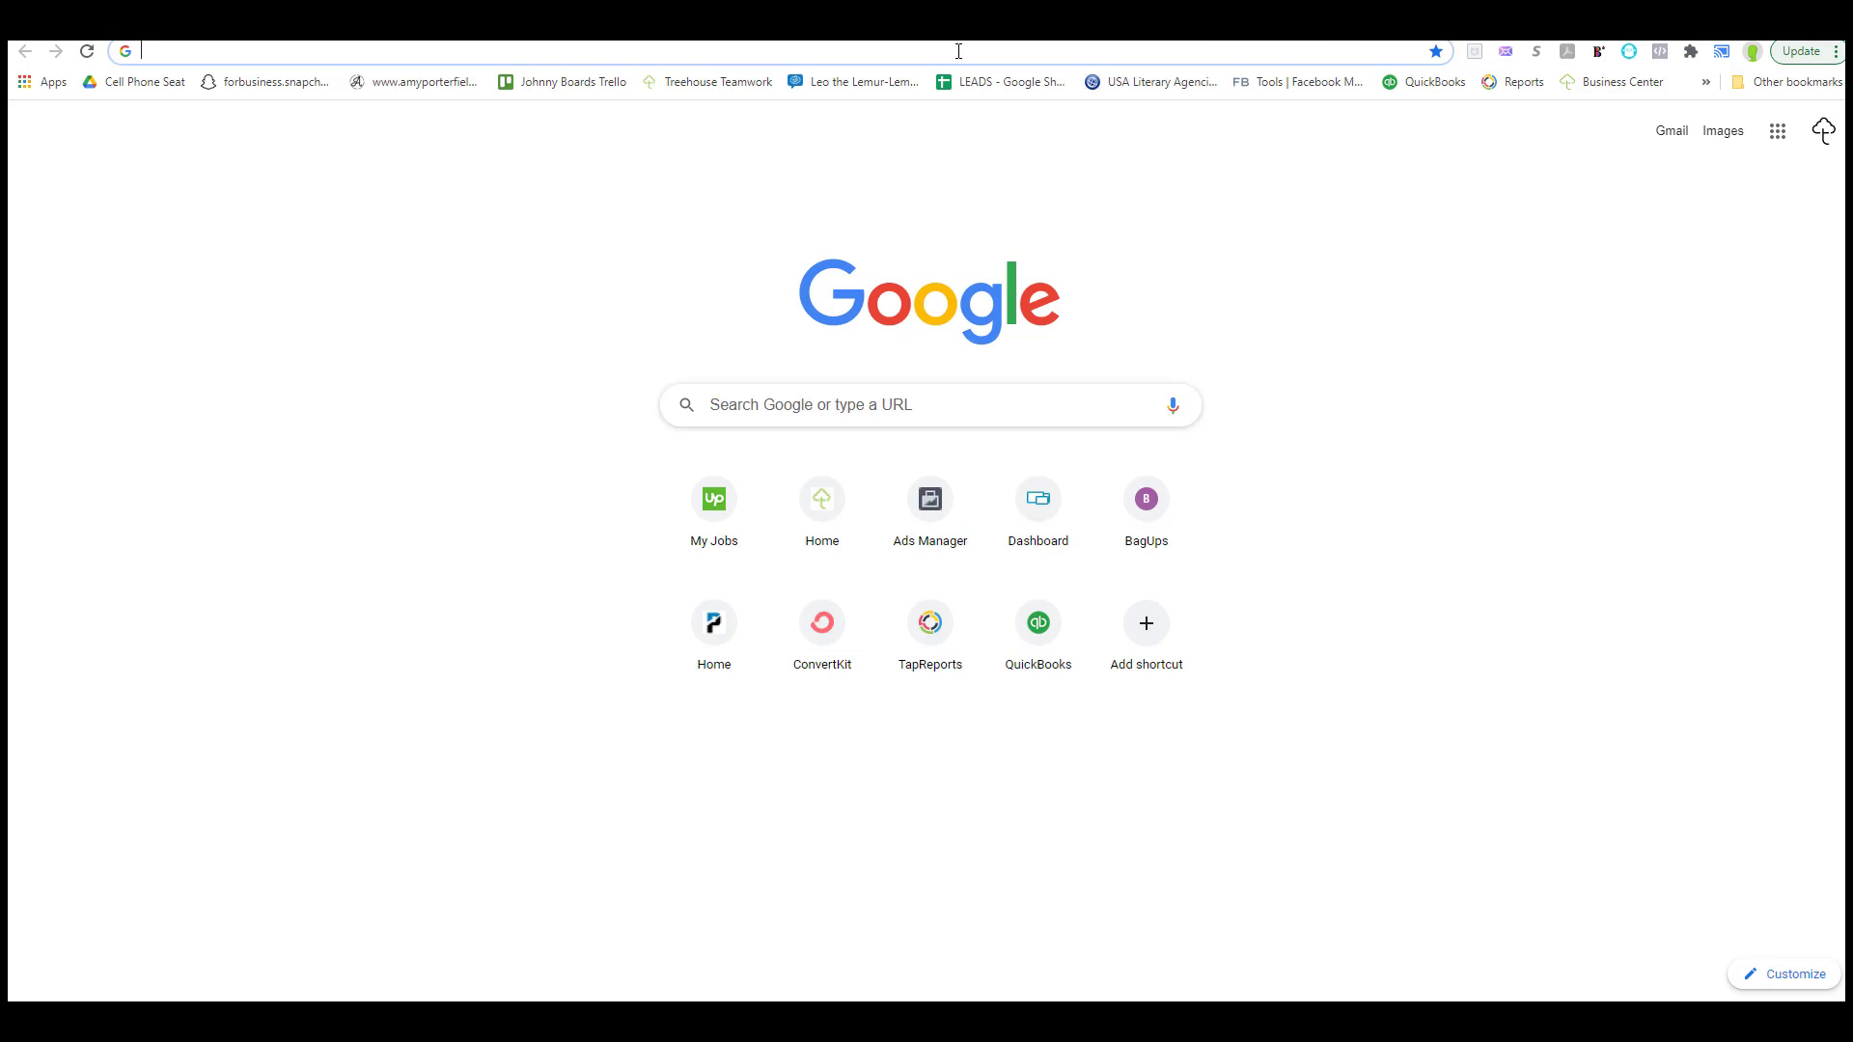
pyautogui.write('cellphone')
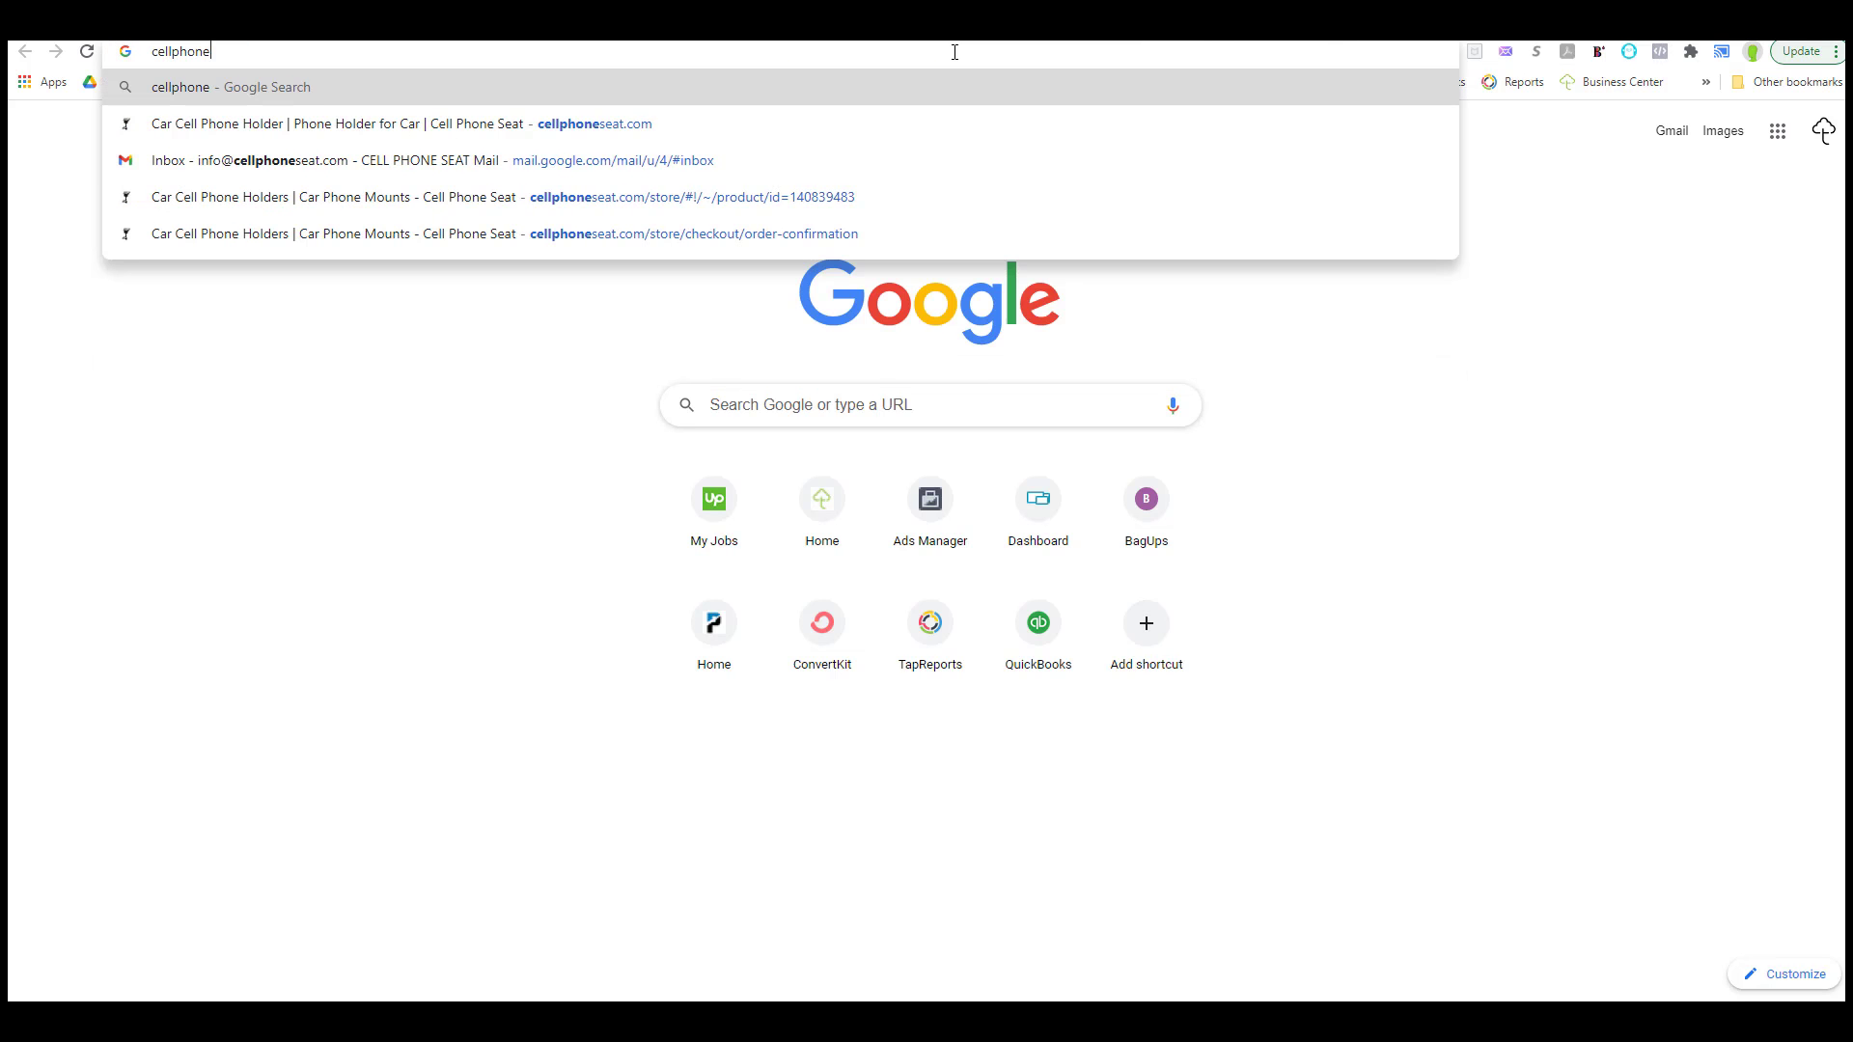
pyautogui.write('seat.com')
pyautogui.press('Return')
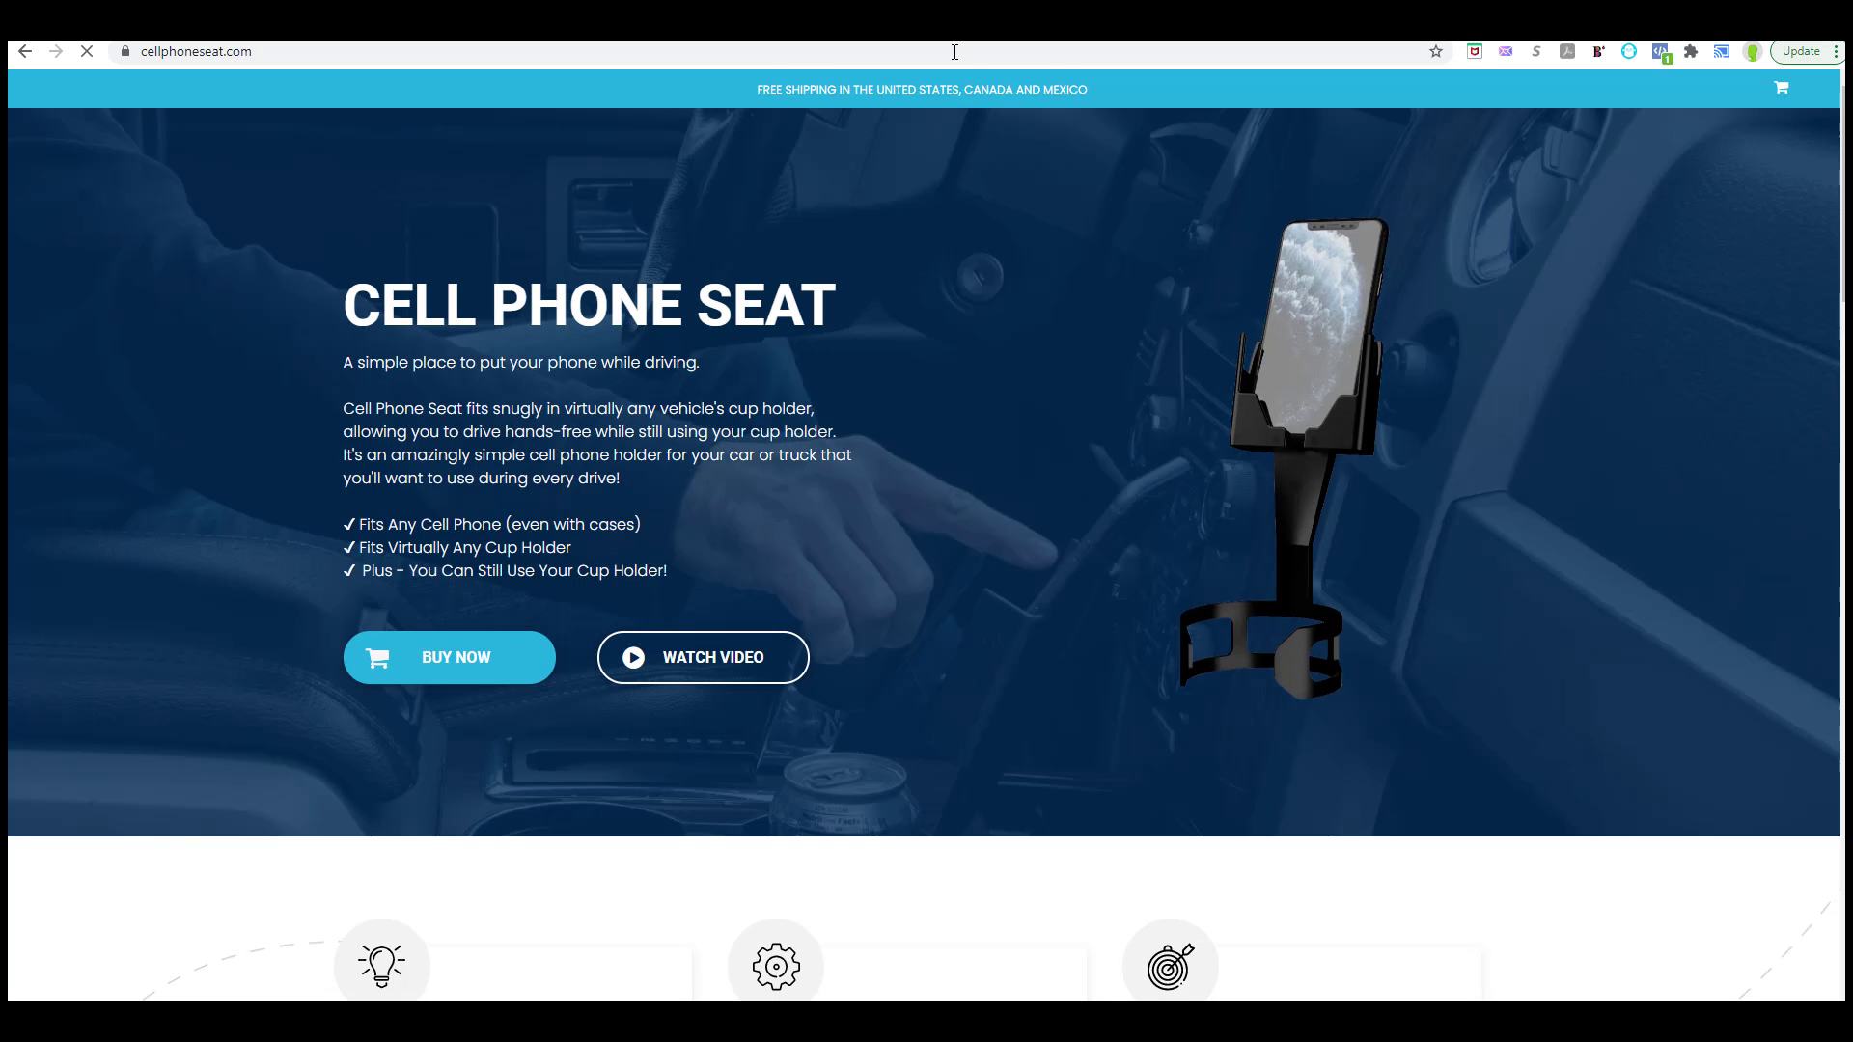
# - Inspect the pixel on cellphoneseat.com with Facebook Pixel Helper, expand its PageView event details, and return to Ads Manager
pyautogui.click(1661, 55)
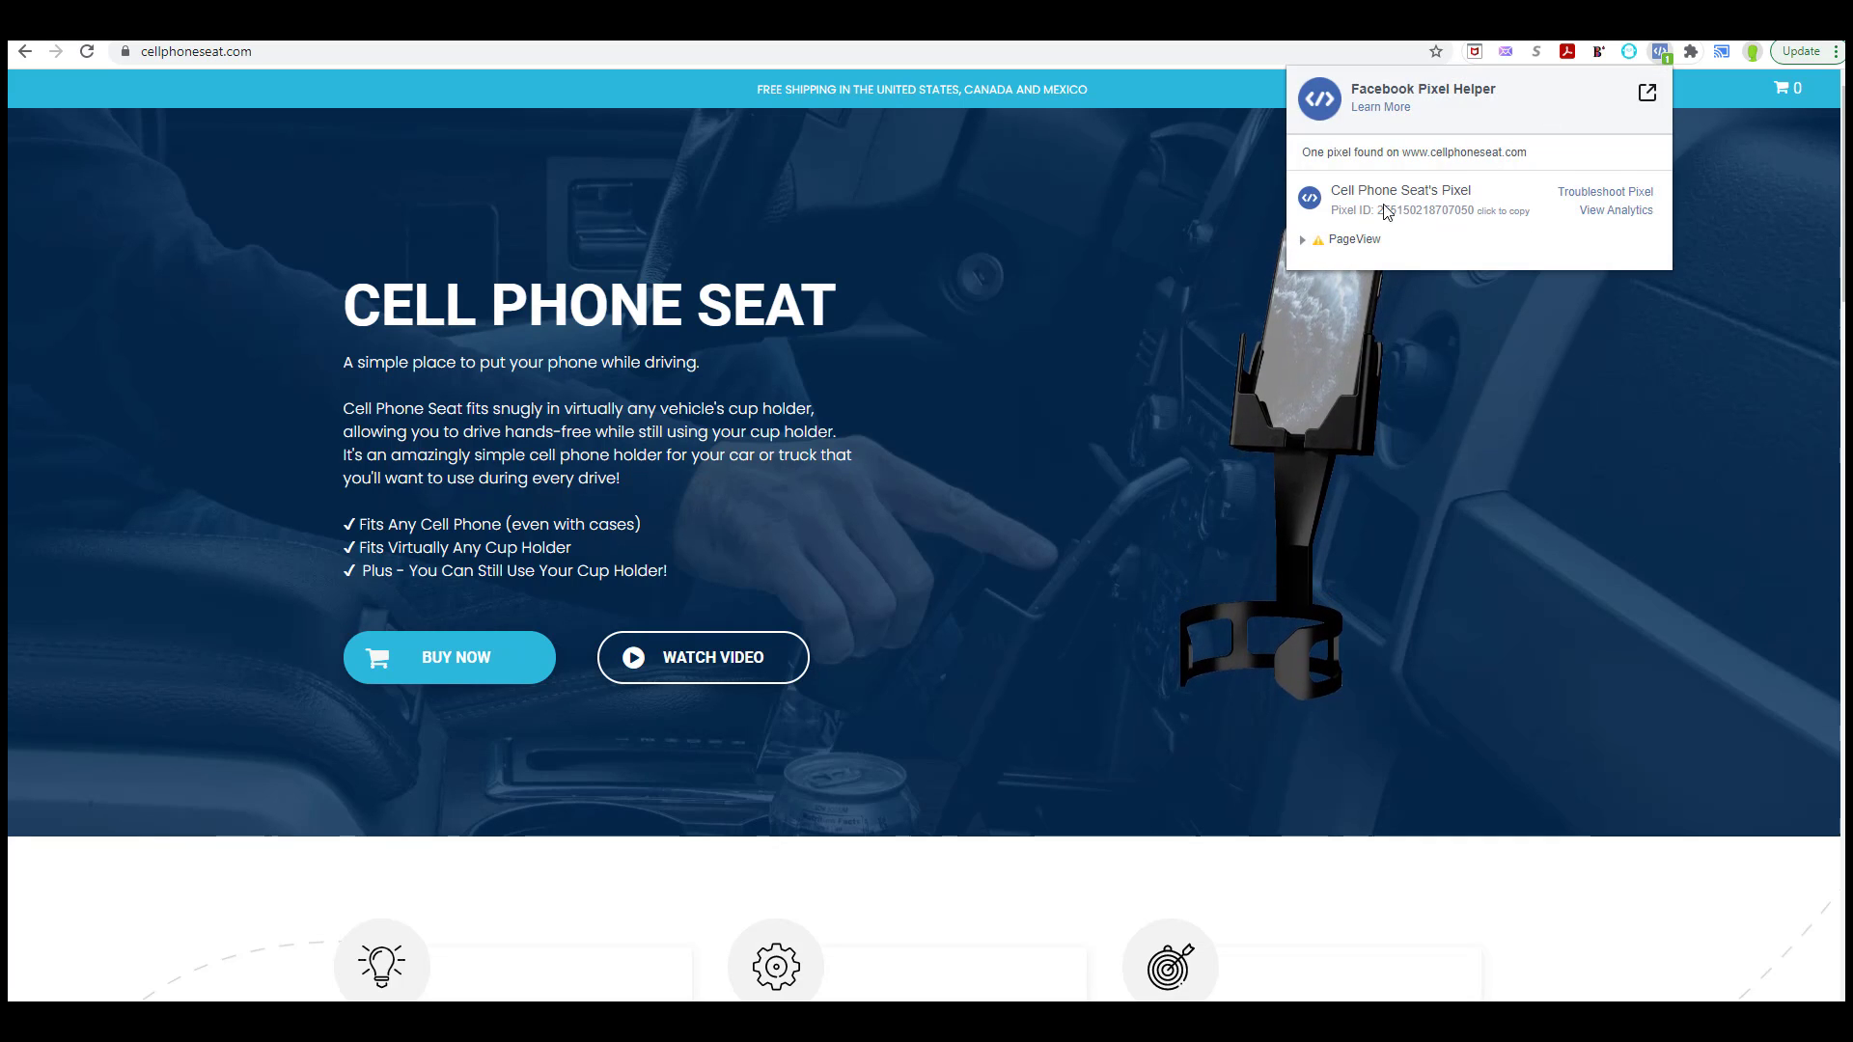
pyautogui.click(1354, 241)
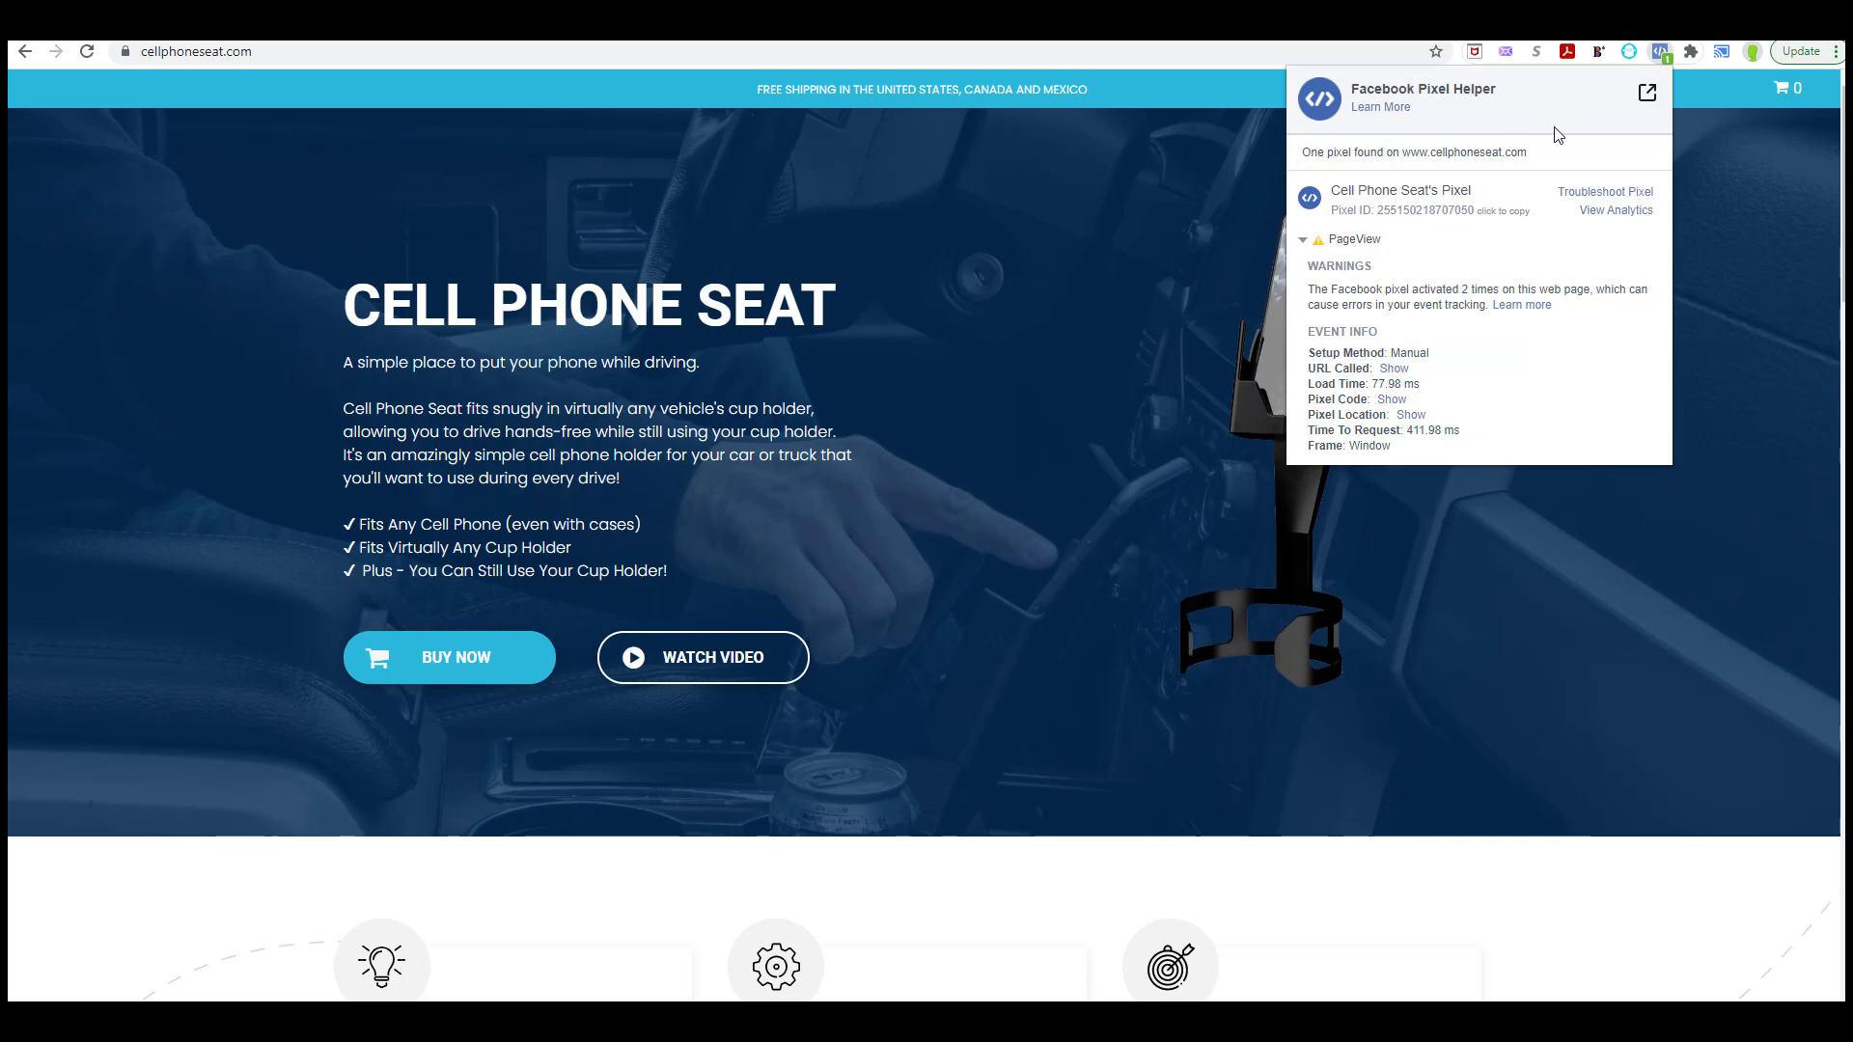
pyautogui.click(1102, 142)
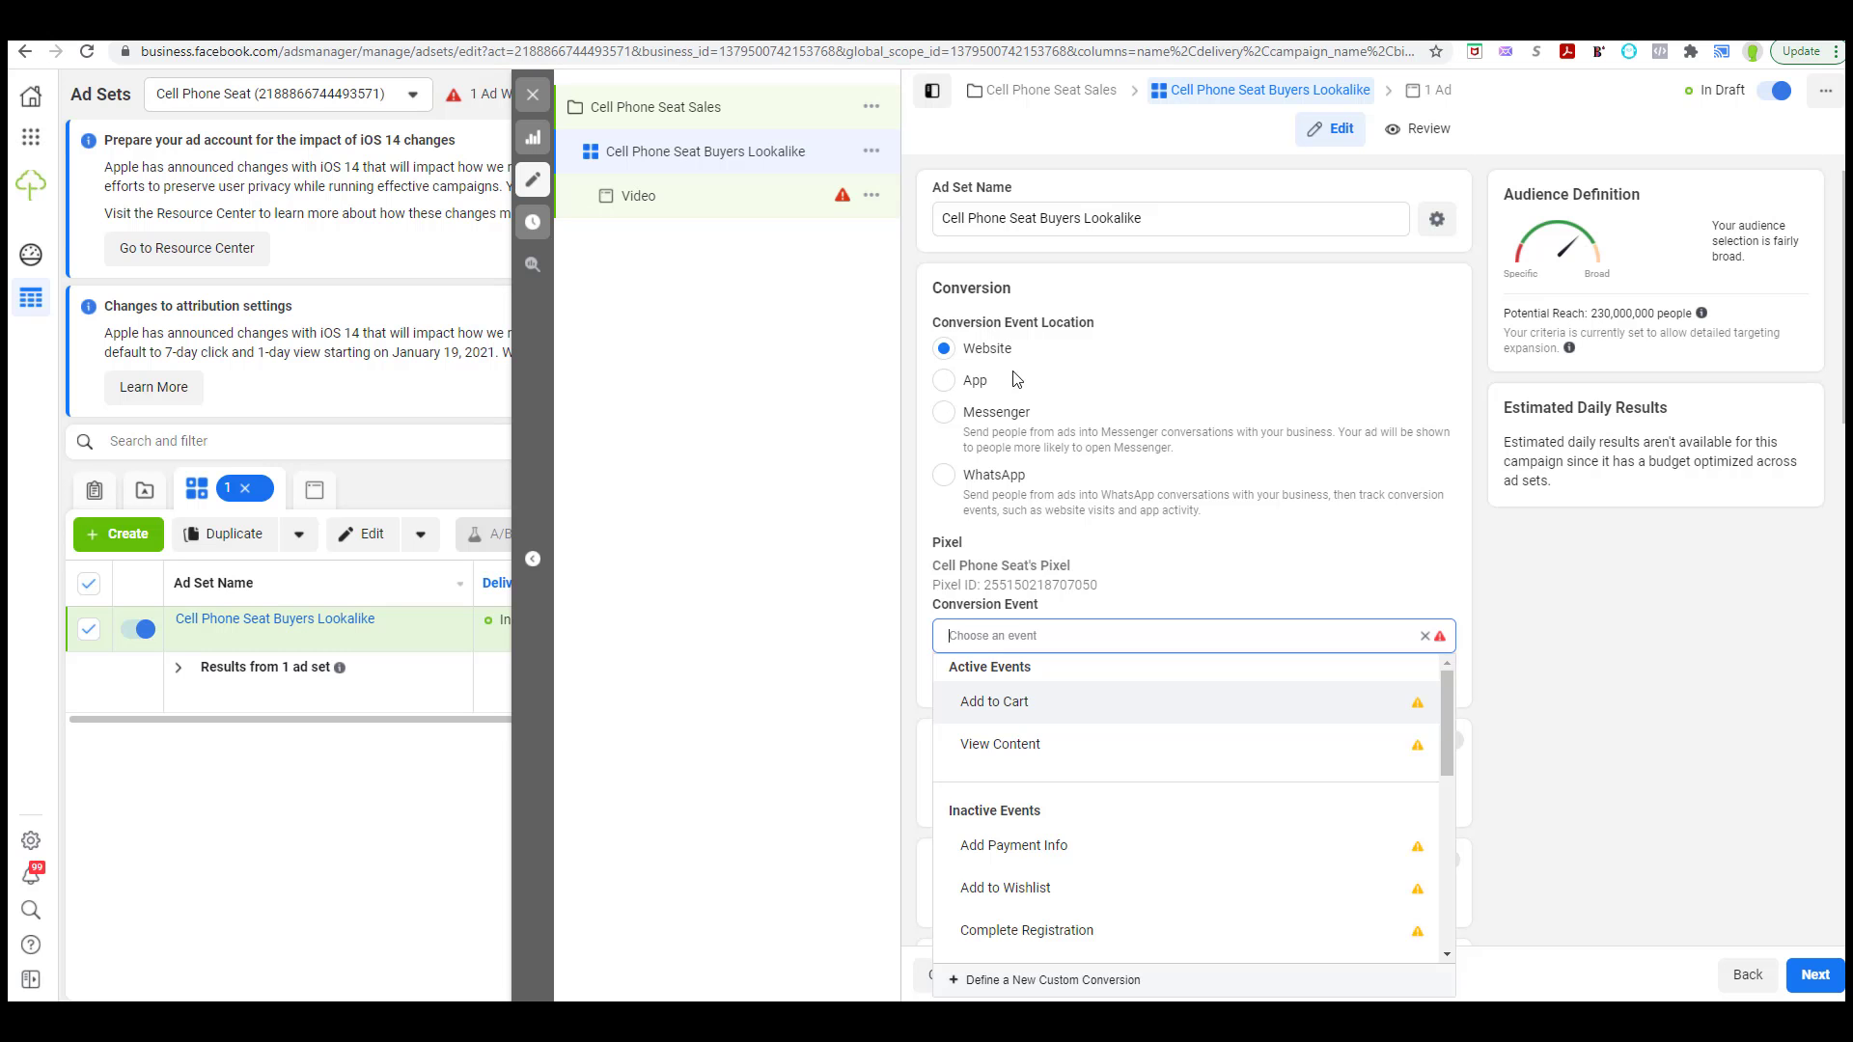
# - Browse the available conversion events, set the ad set's conversion event to Purchase, and dismiss the conversion optimization notice
pyautogui.scroll(-1, 1003, 538)
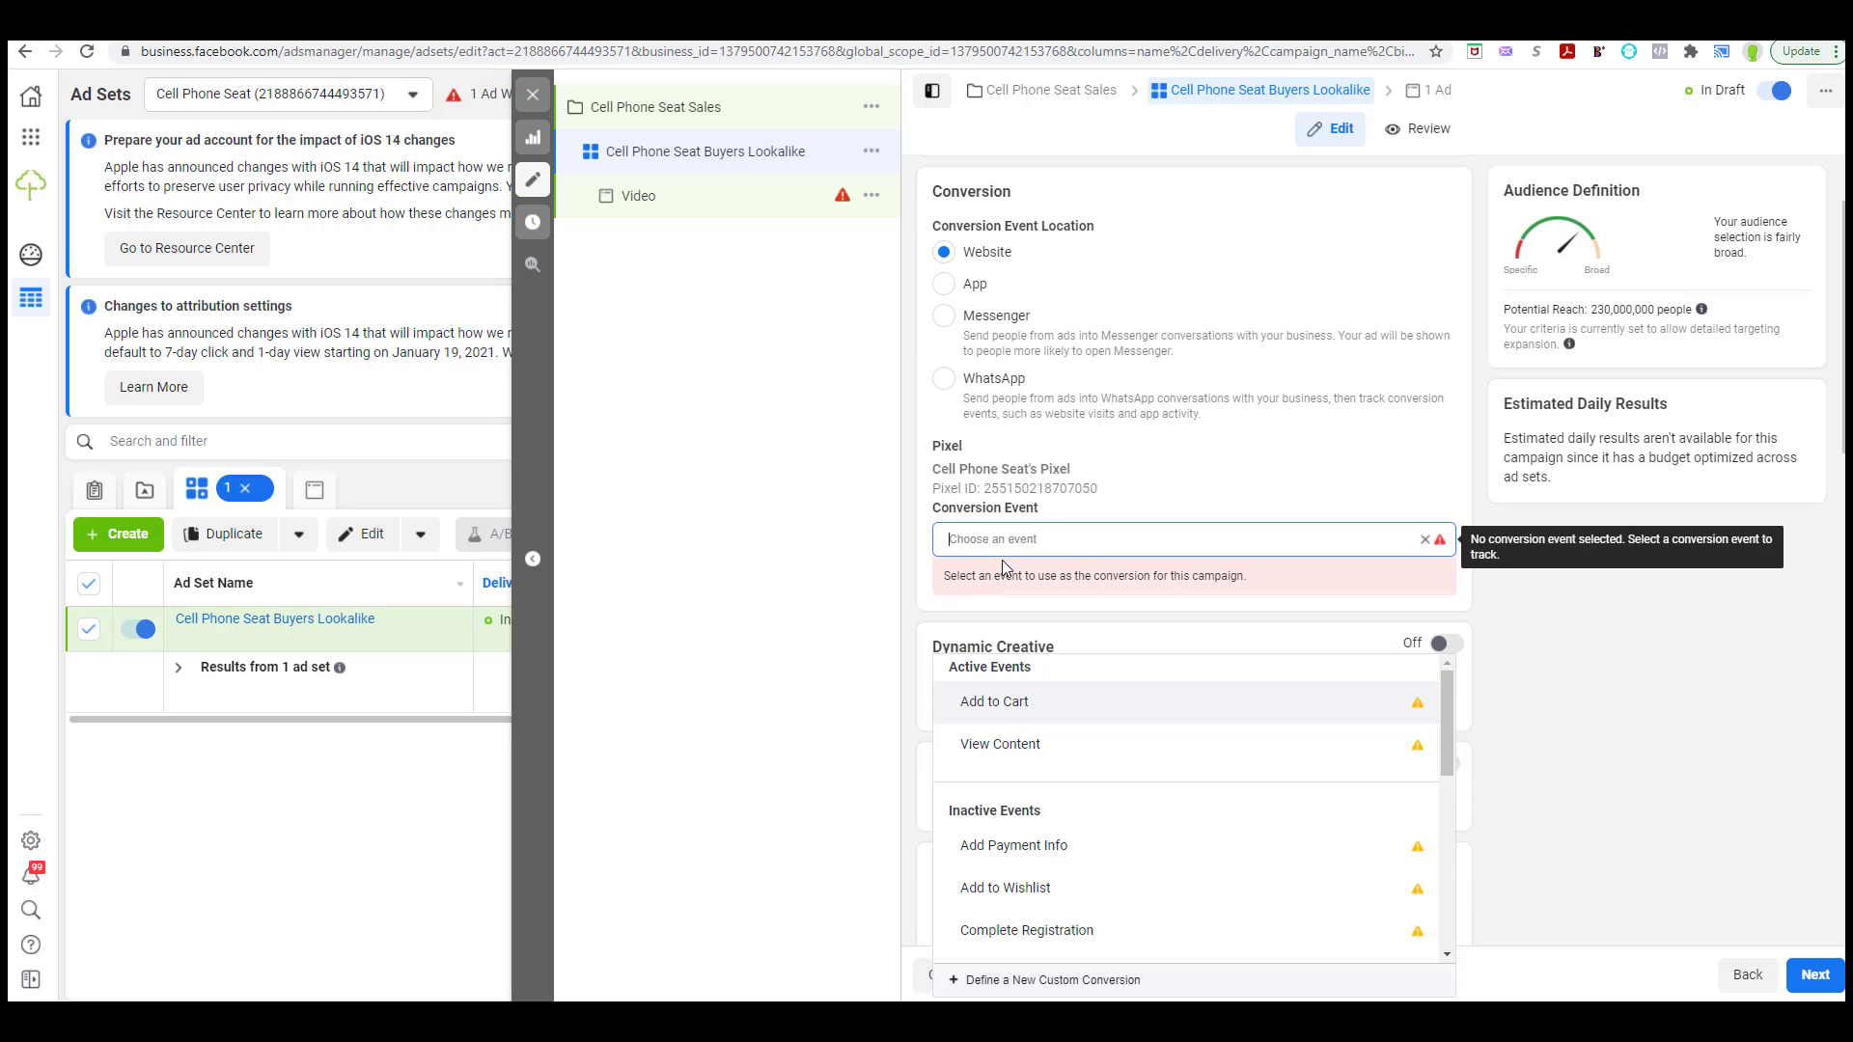
pyautogui.scroll(1, 1051, 540)
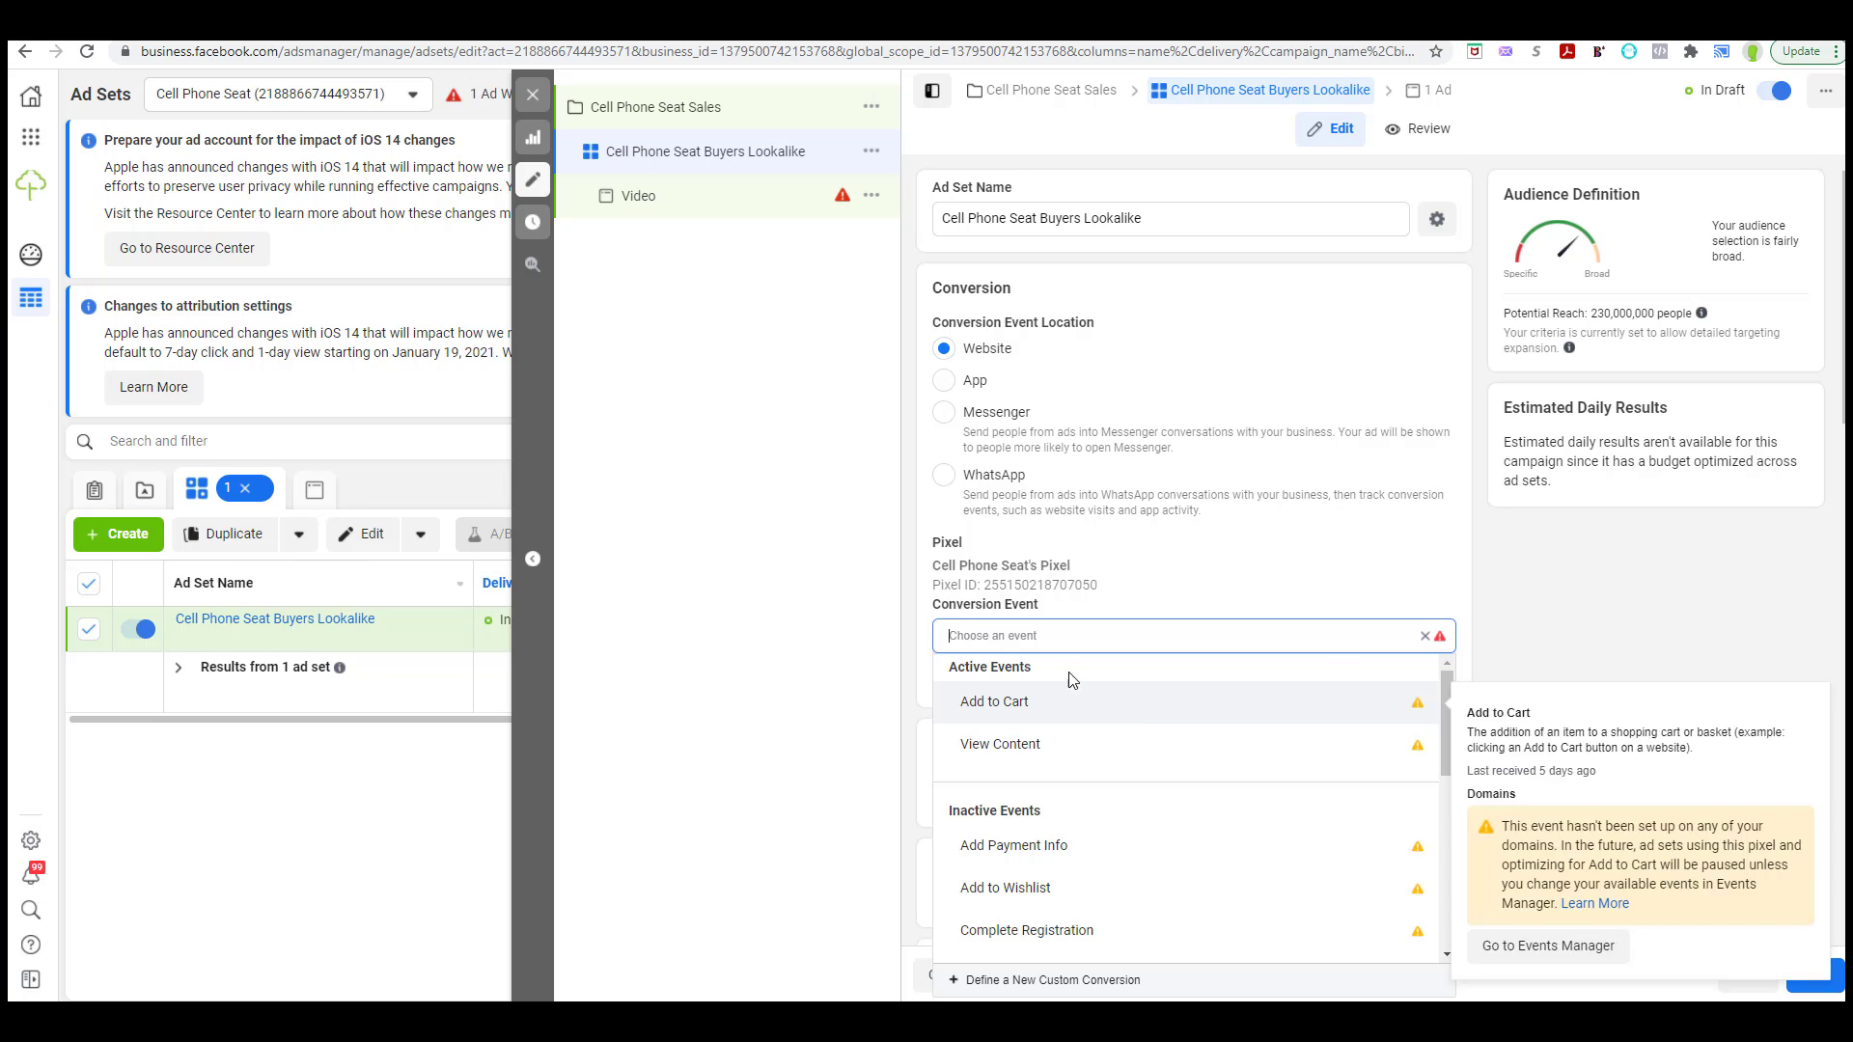
pyautogui.scroll(-2, 1047, 749)
pyautogui.scroll(2, 1049, 759)
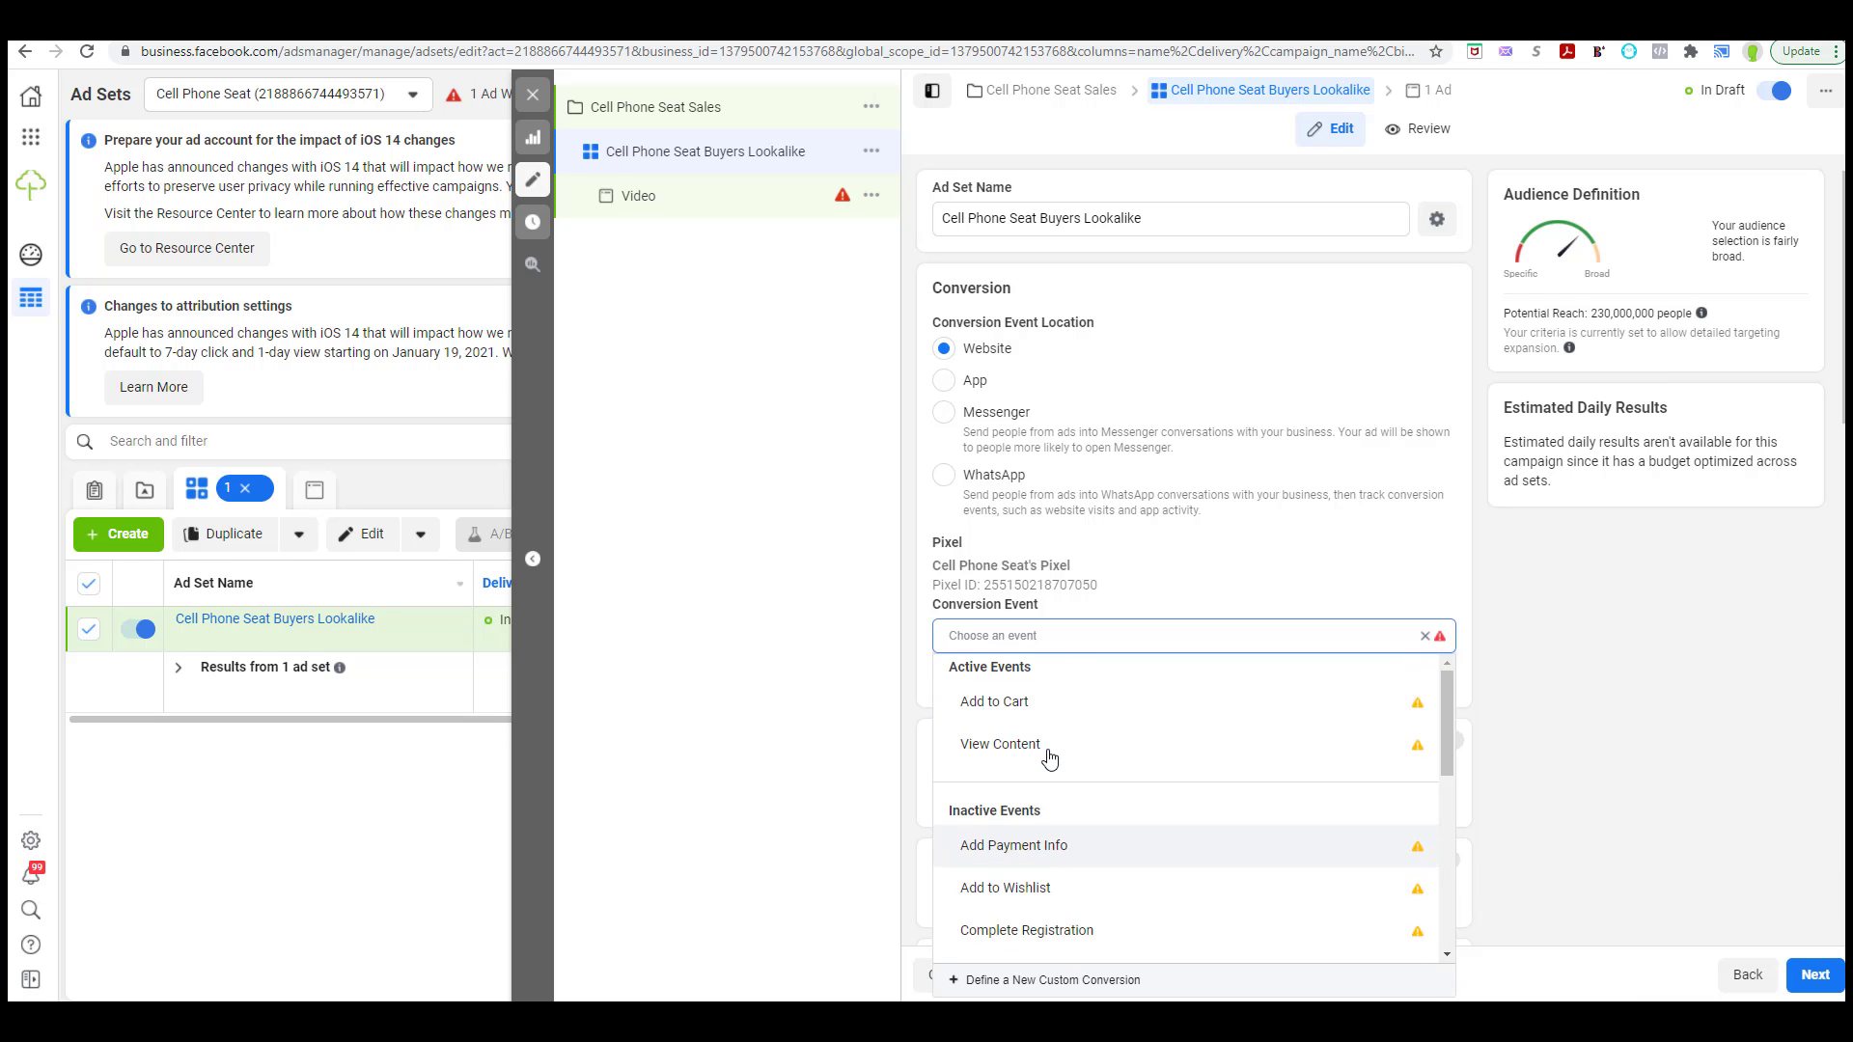
pyautogui.moveTo(1017, 706)
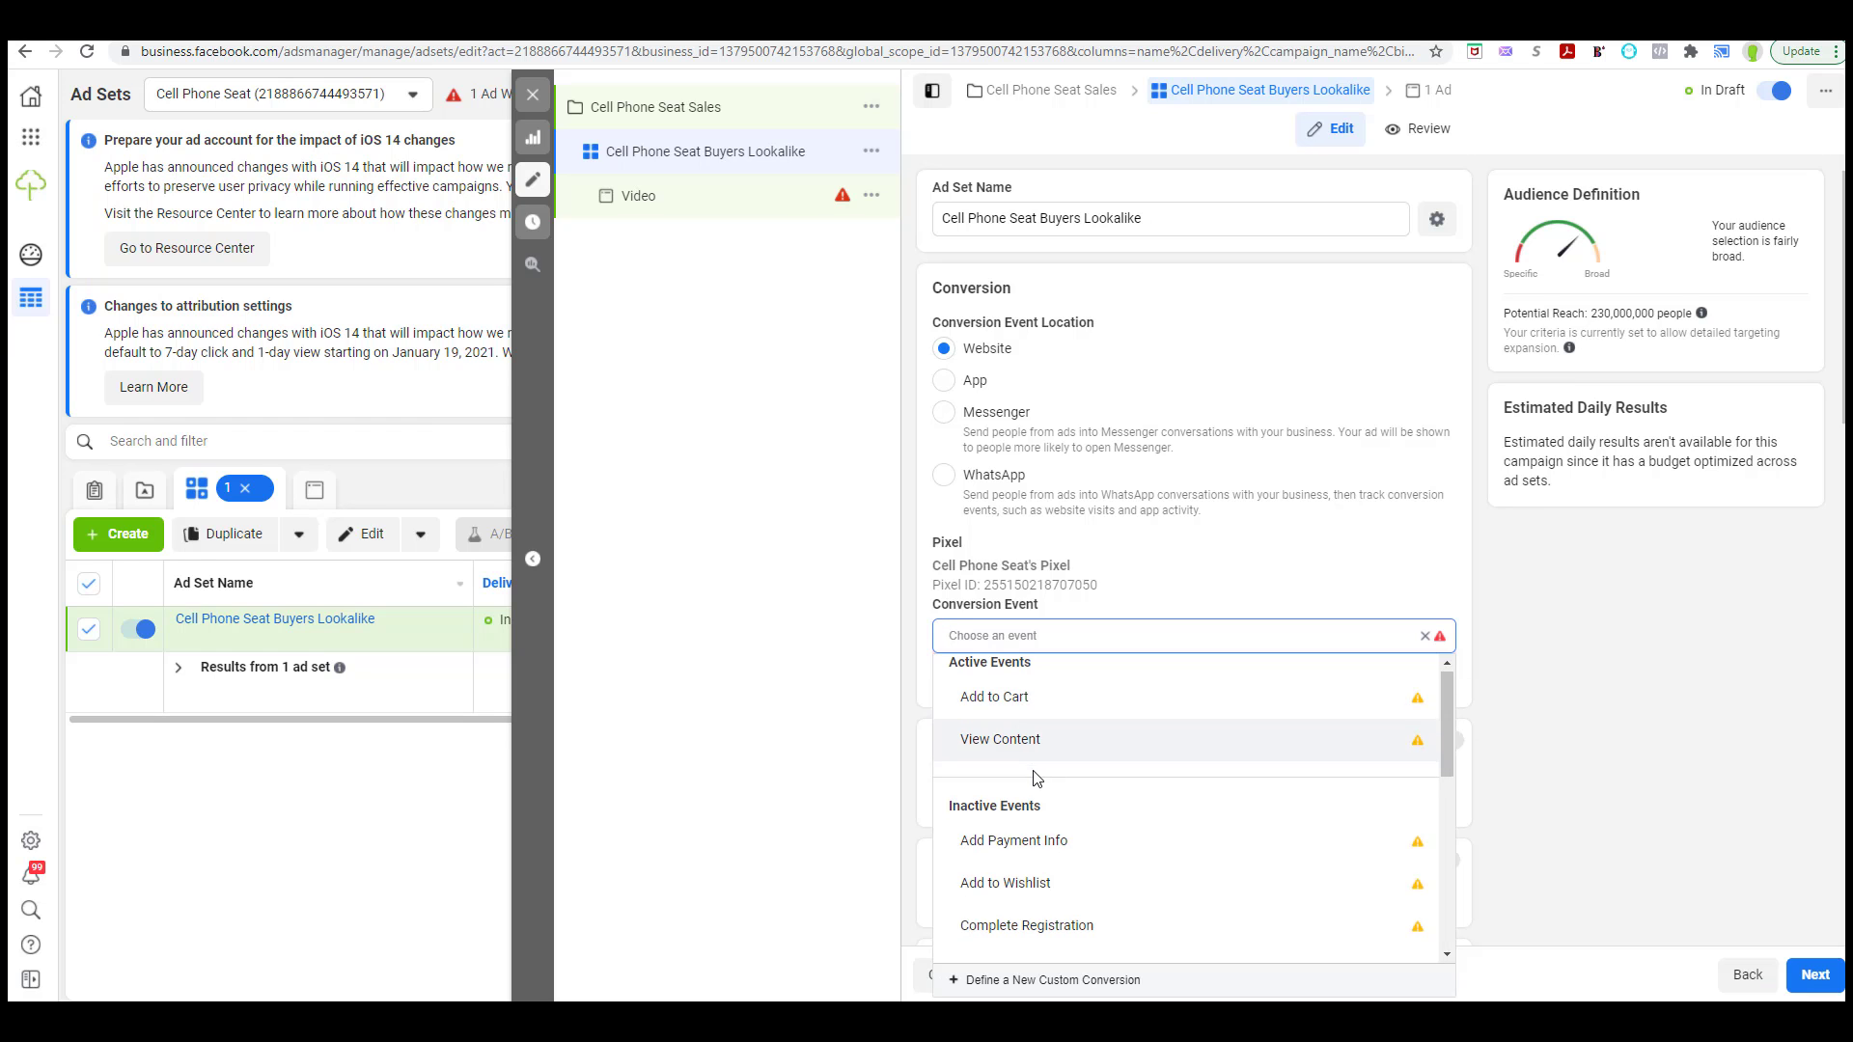
pyautogui.scroll(-3, 1033, 772)
pyautogui.scroll(3, 1034, 777)
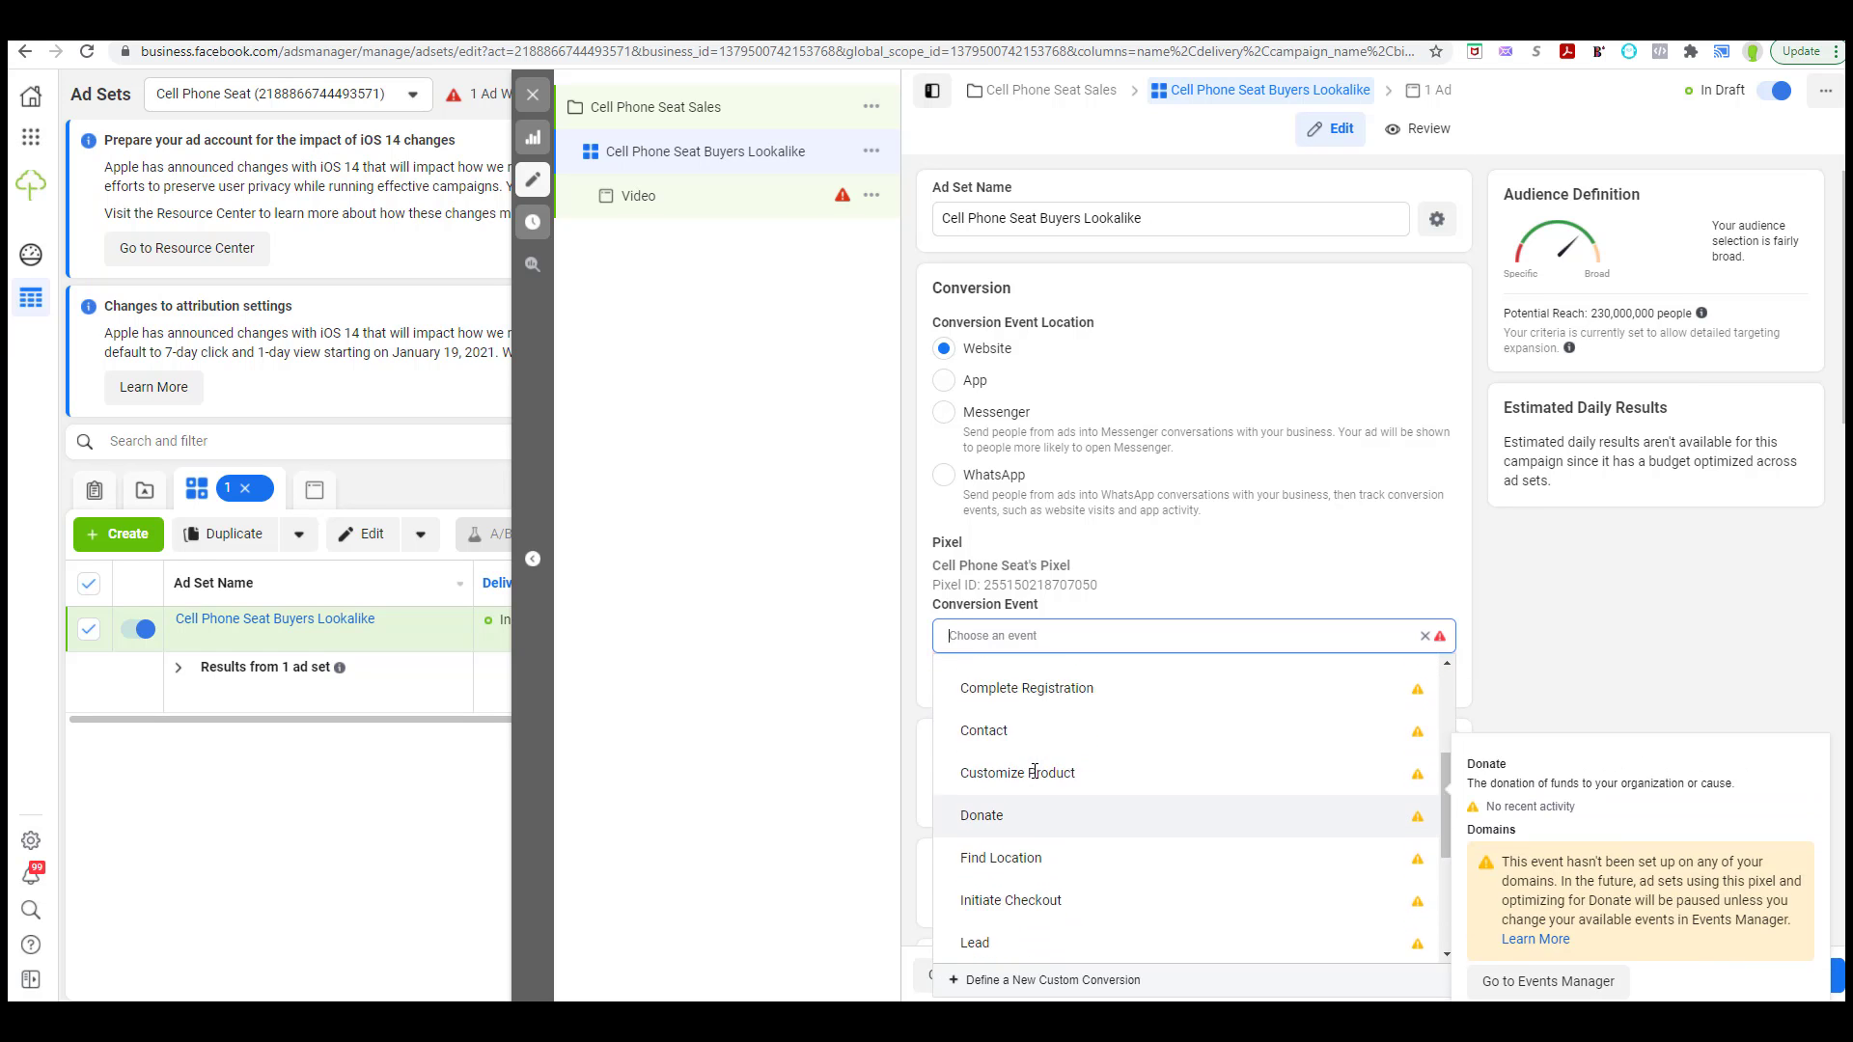
pyautogui.scroll(-1, 1032, 786)
pyautogui.scroll(-3, 1033, 796)
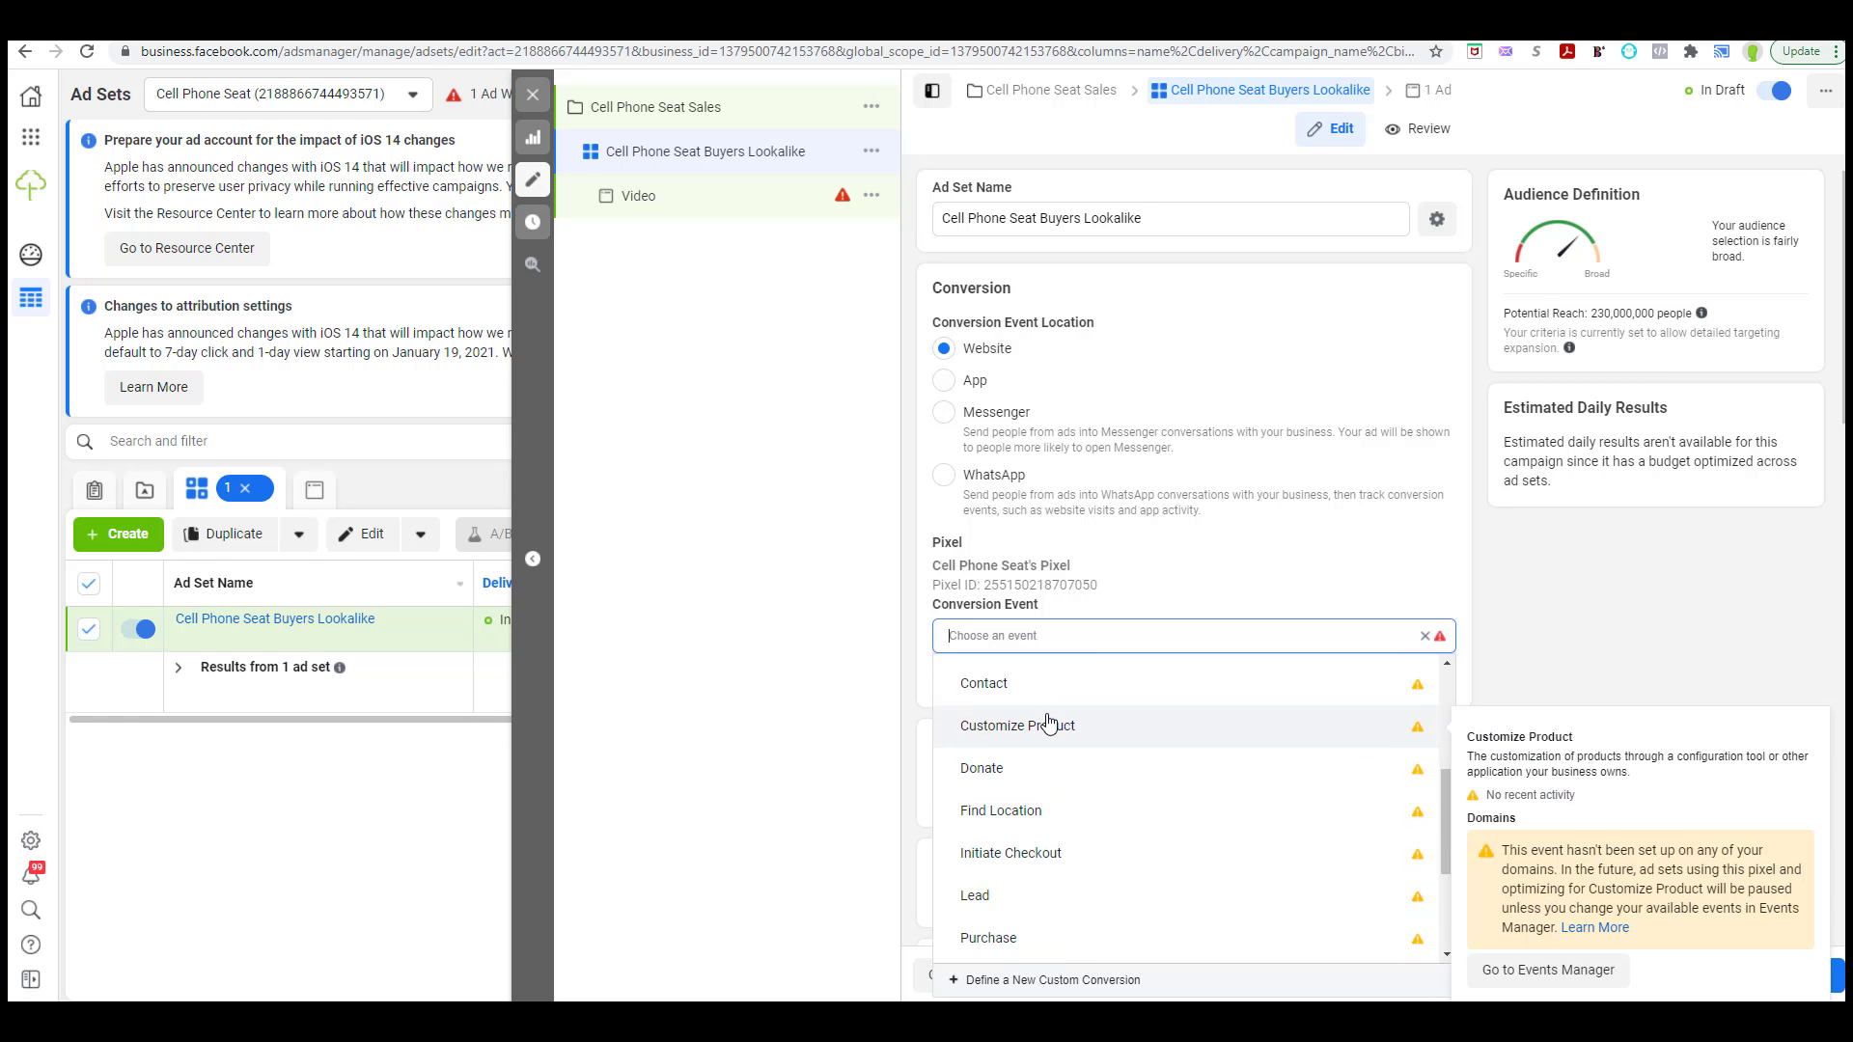
pyautogui.scroll(-2, 1032, 791)
pyautogui.click(1005, 746)
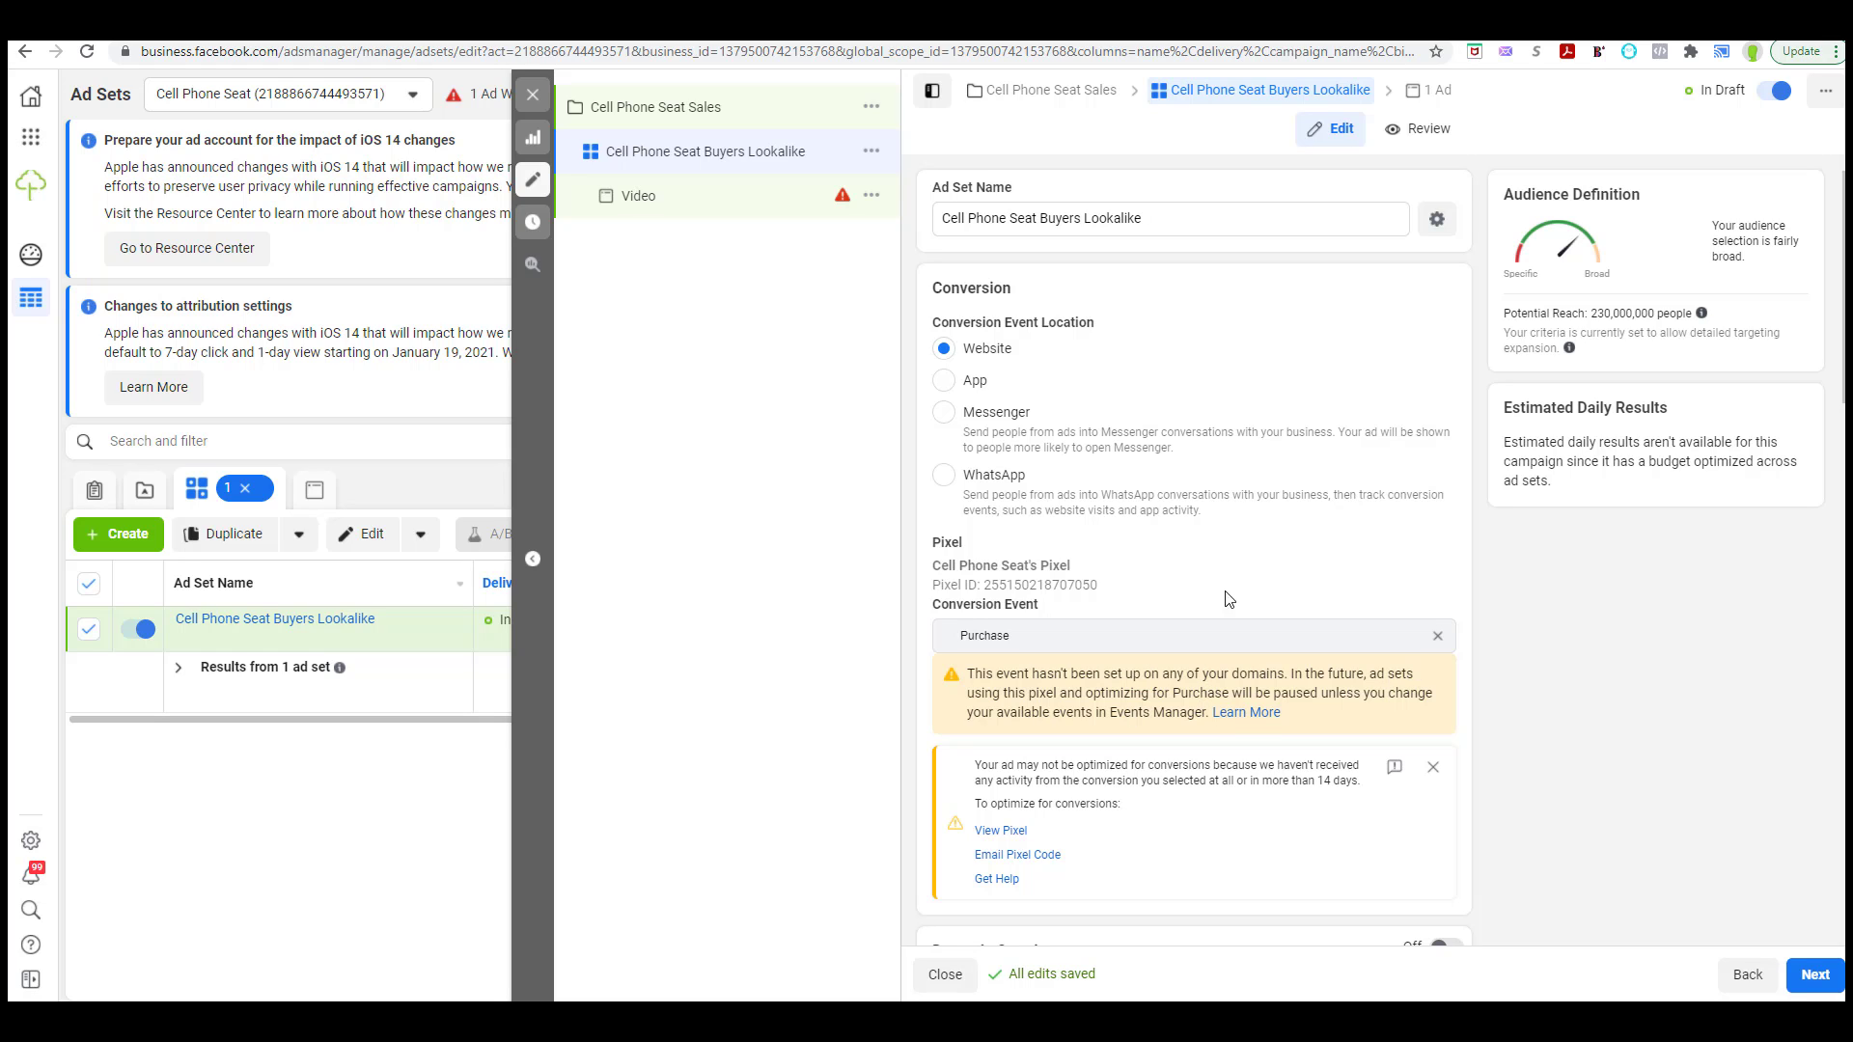
pyautogui.click(1432, 767)
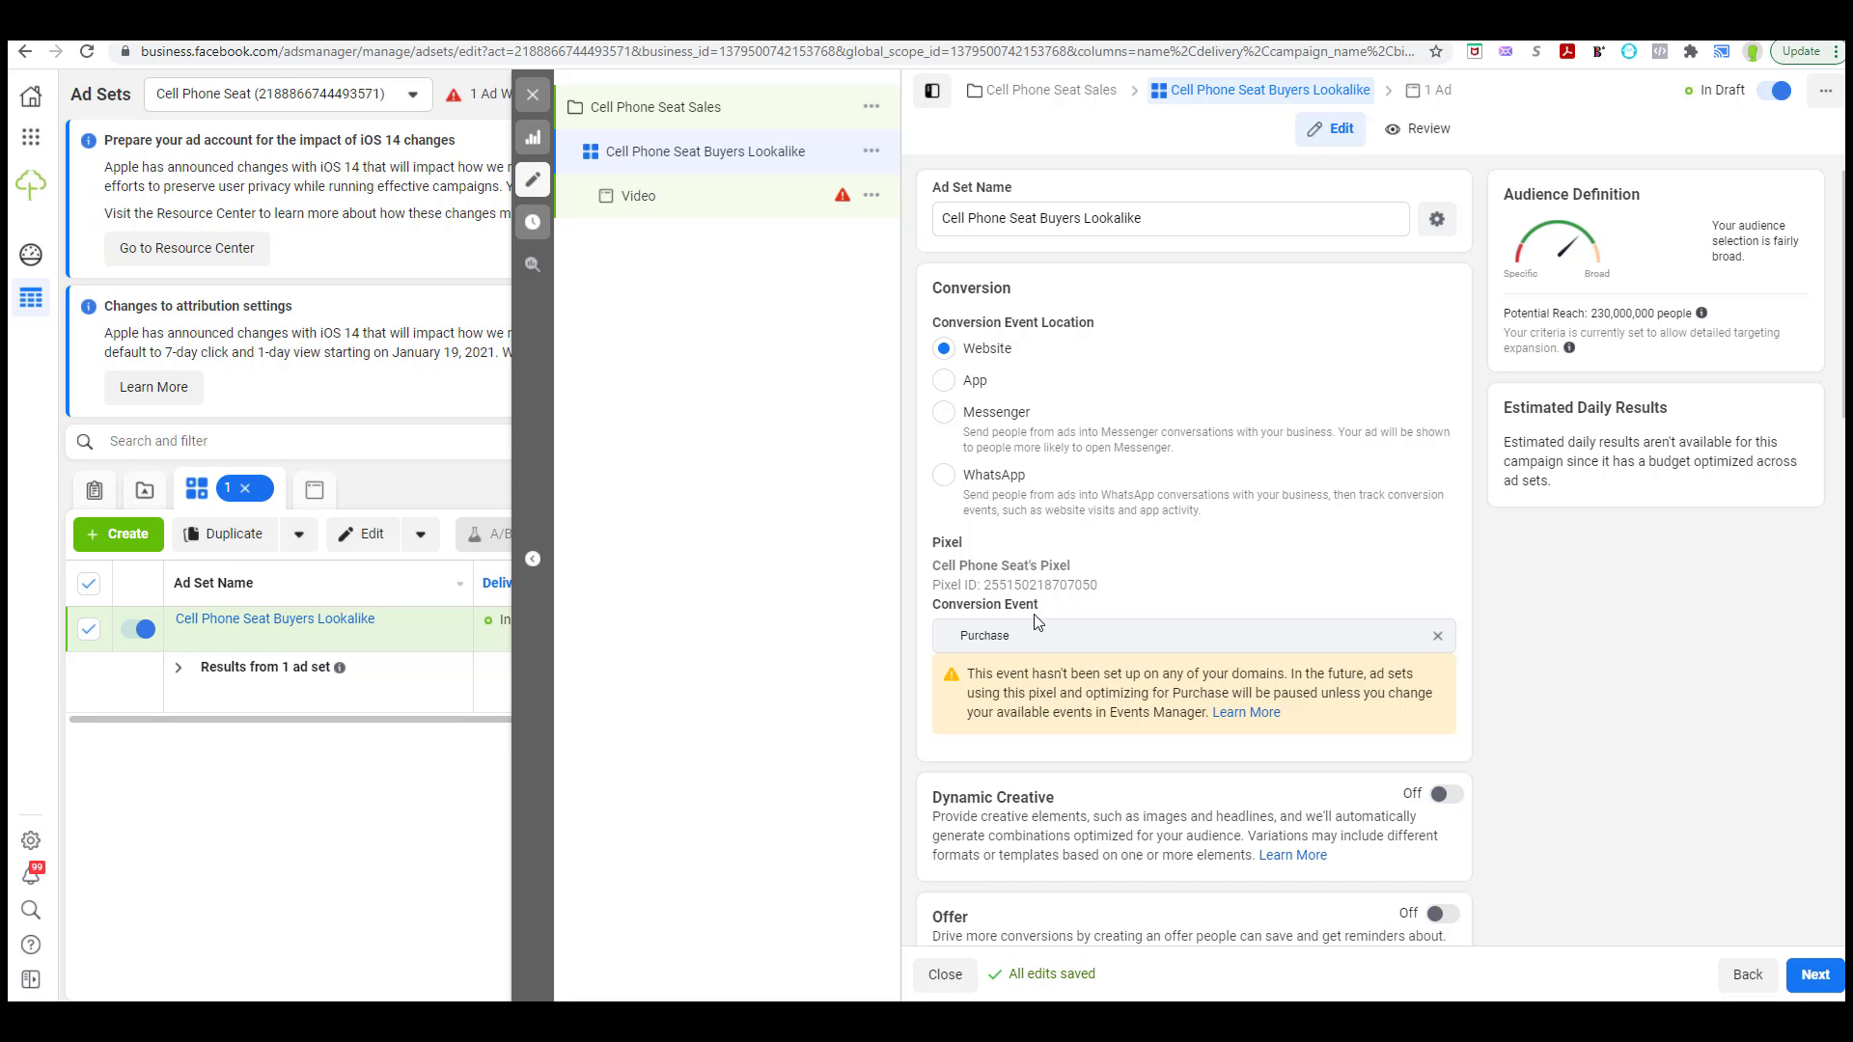
# - Turn on the ad set's optional end date to view its calendar and turn the end date off again
pyautogui.scroll(-7, 1033, 620)
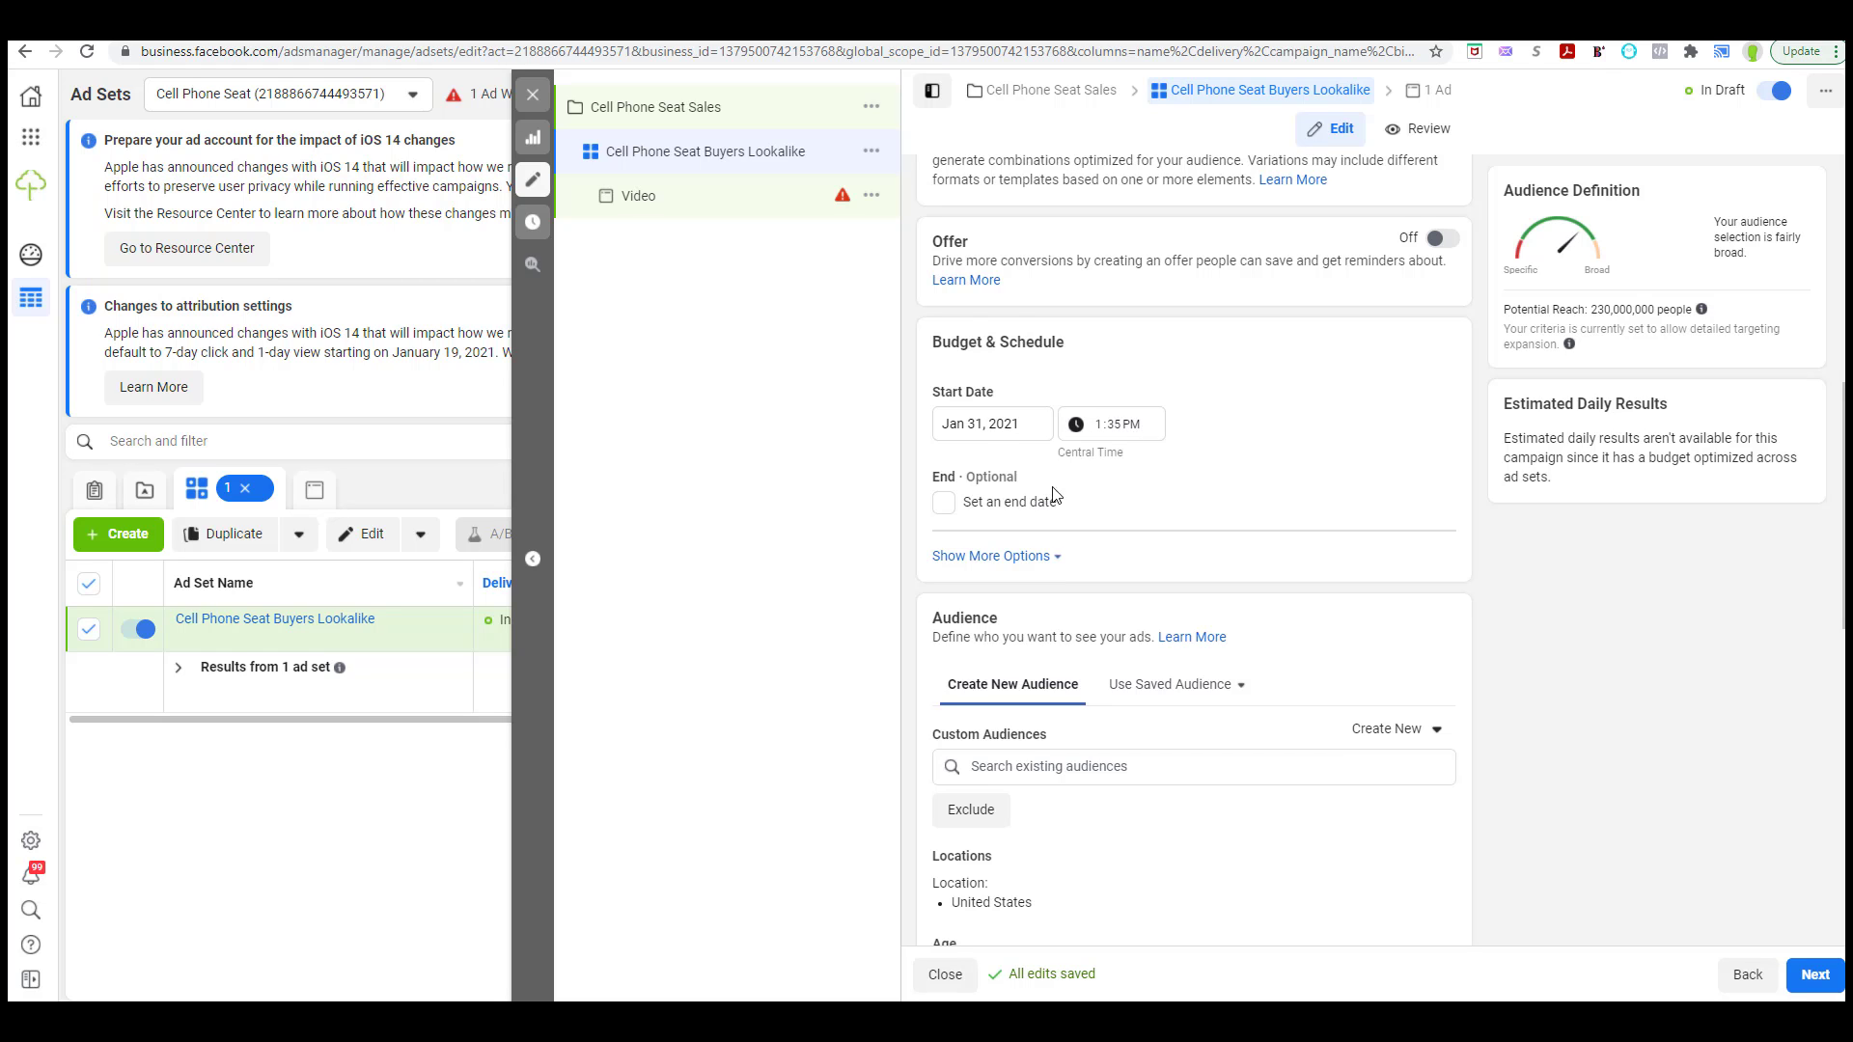
pyautogui.scroll(-1, 1104, 461)
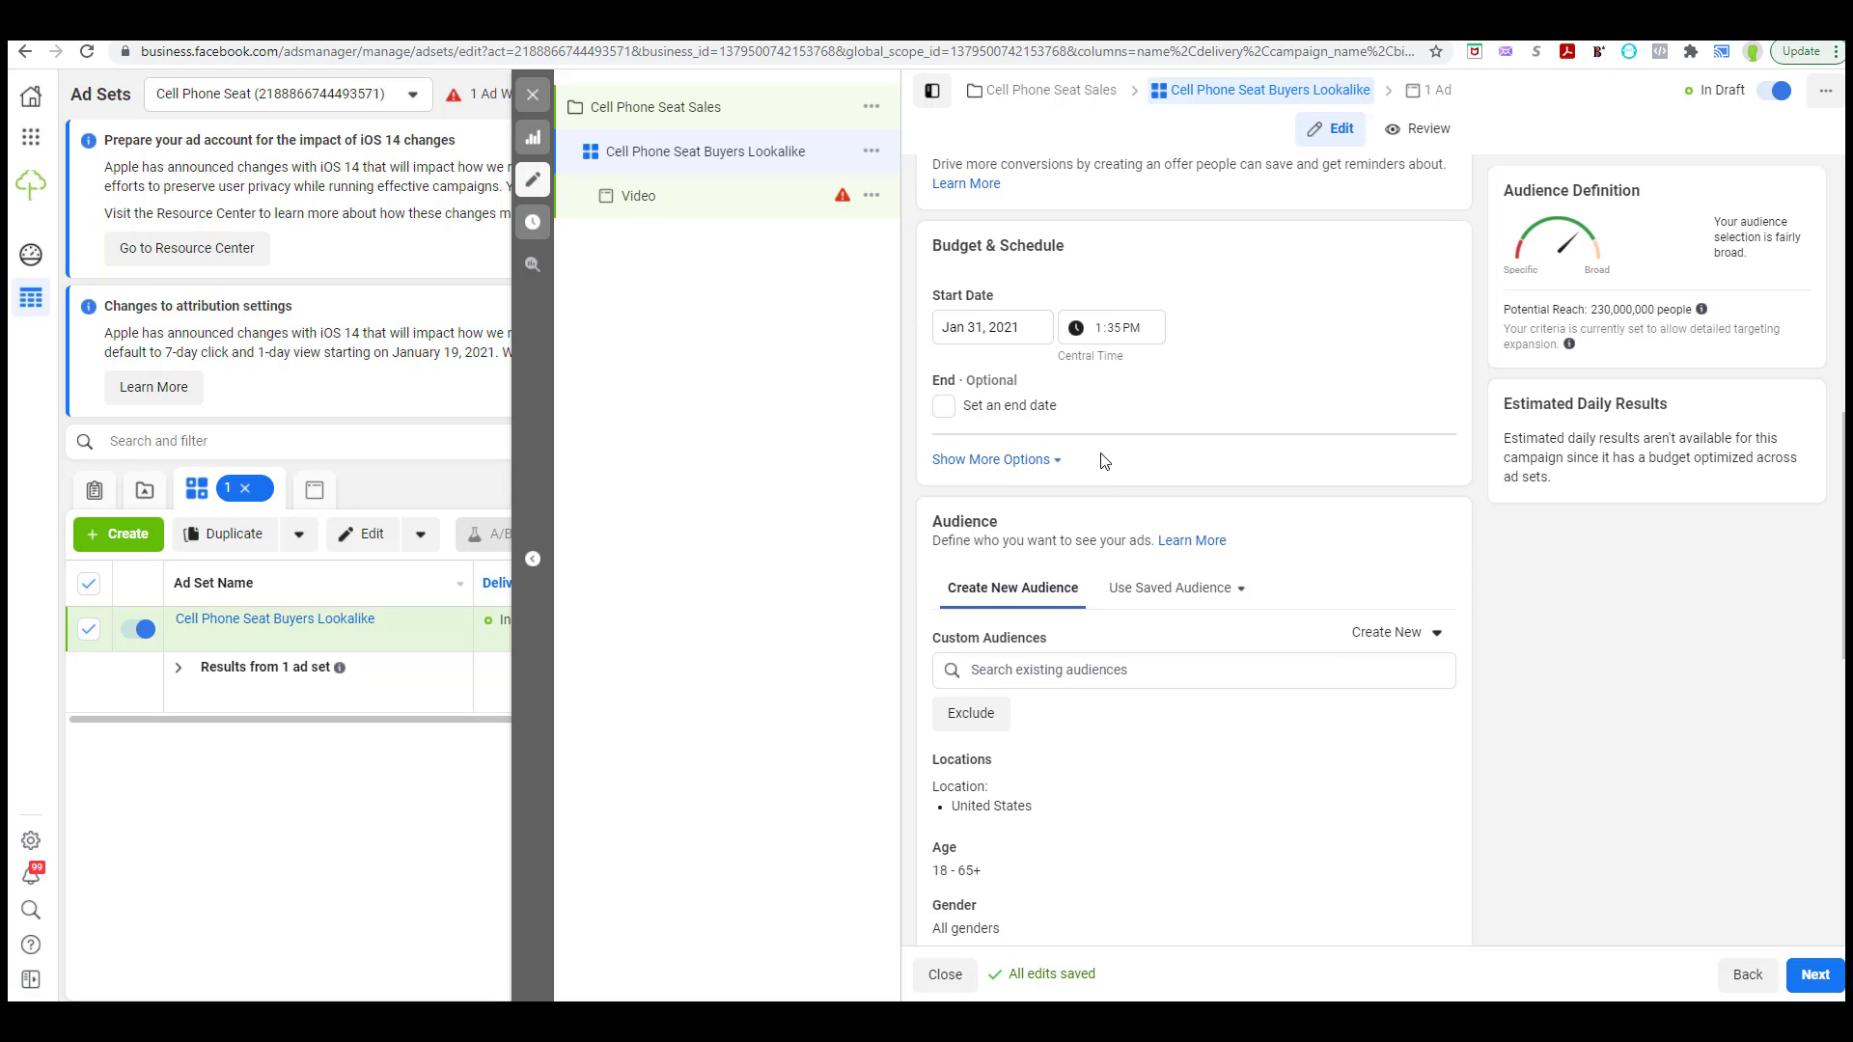
pyautogui.click(945, 407)
pyautogui.click(1040, 461)
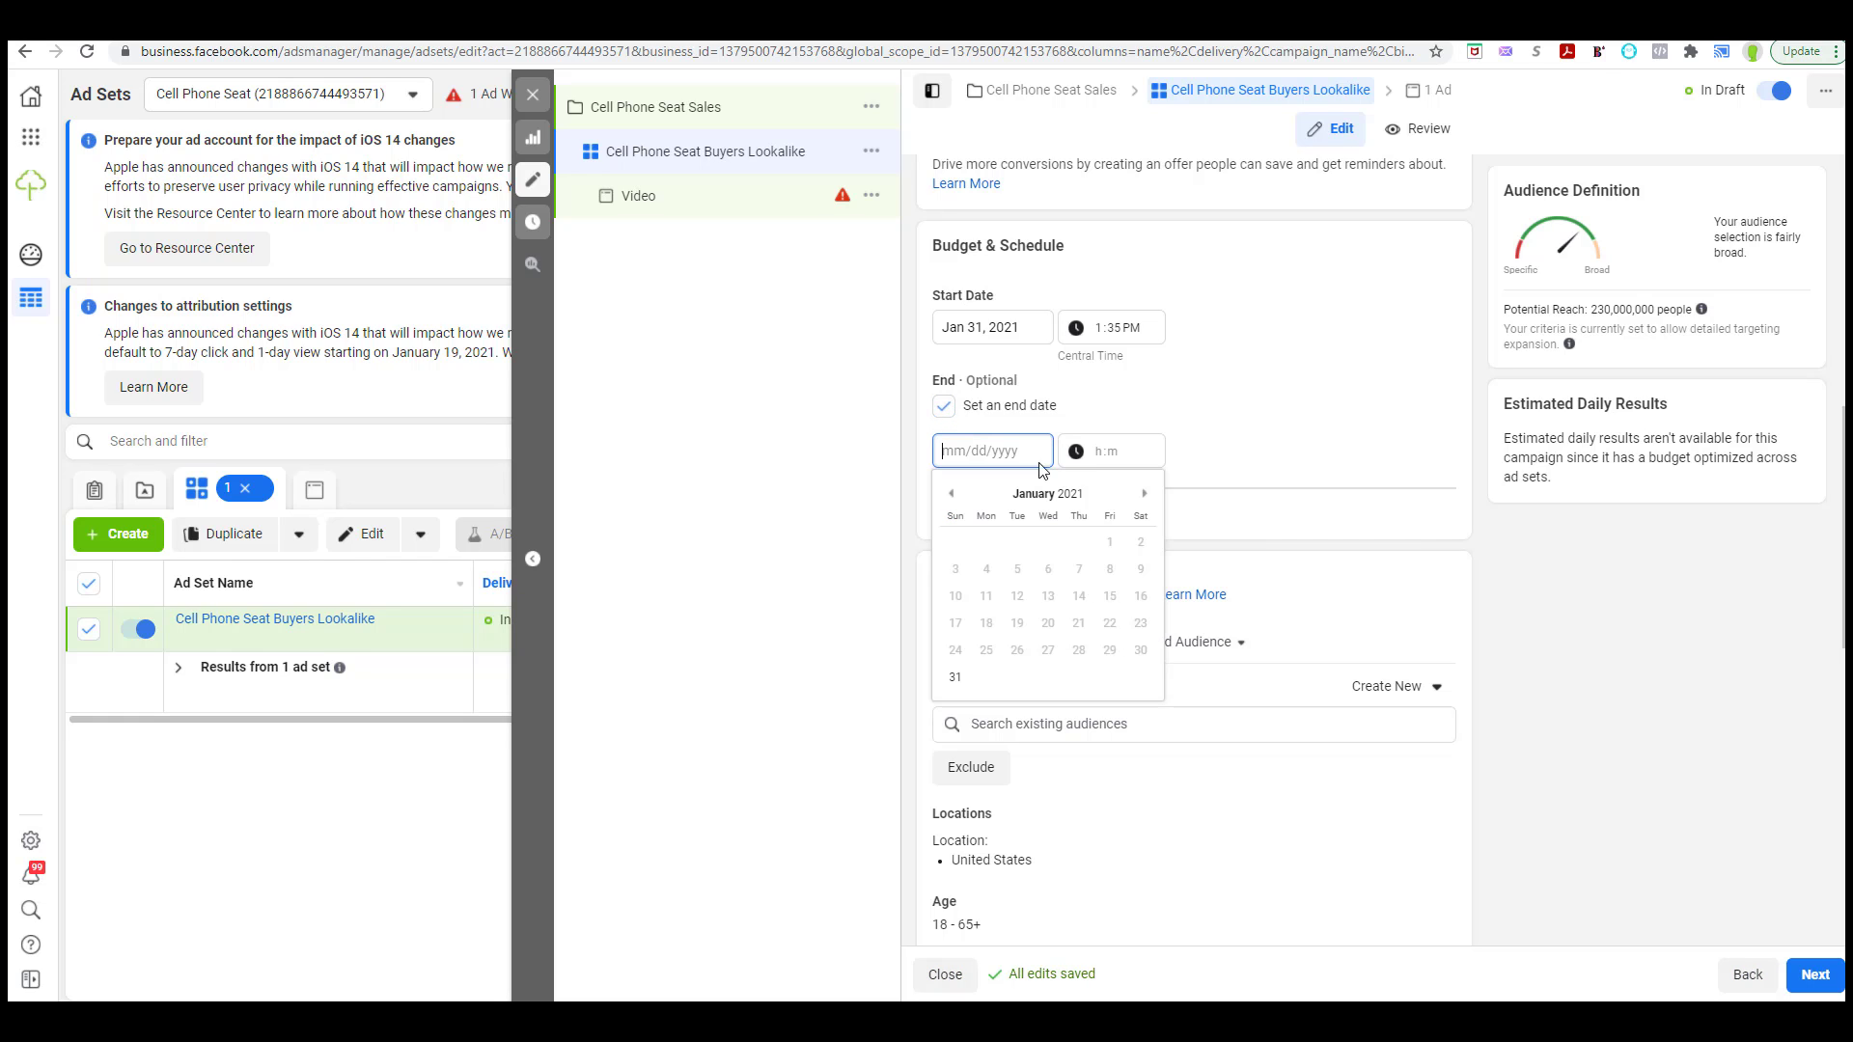
pyautogui.click(1144, 494)
pyautogui.click(919, 405)
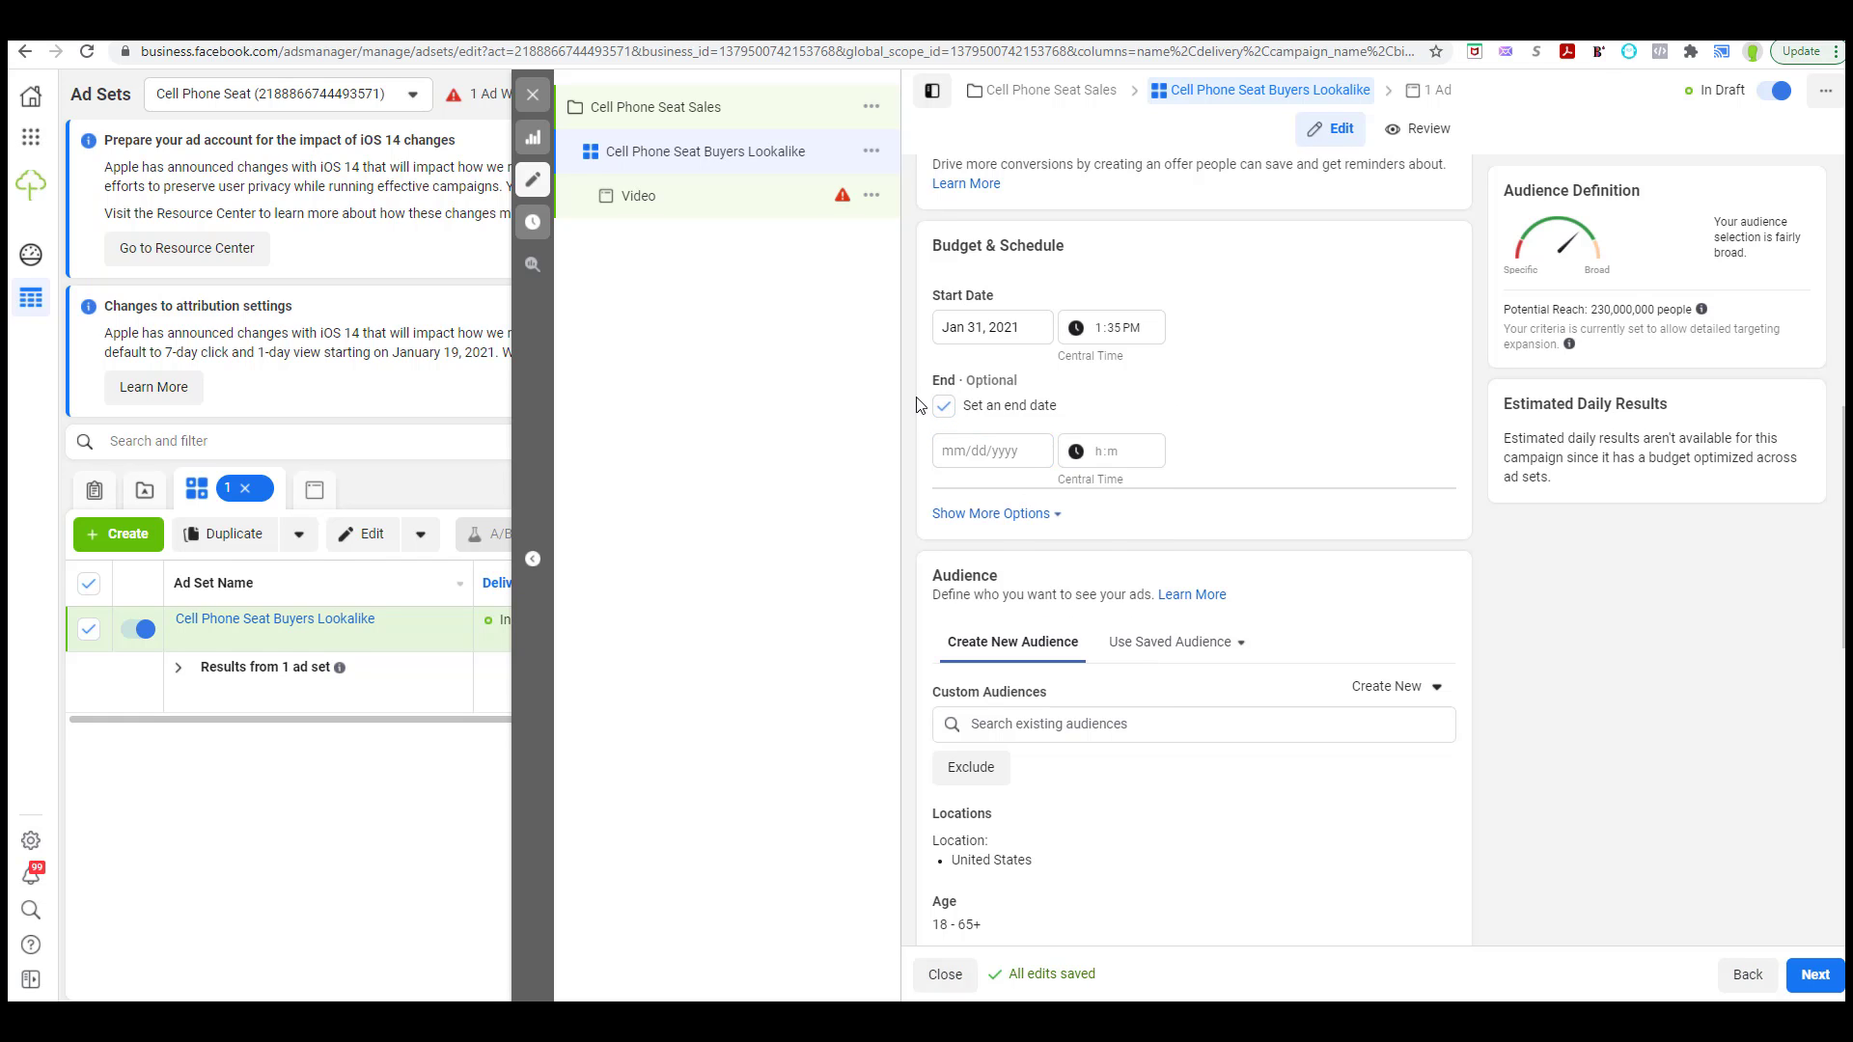
pyautogui.click(945, 406)
# - Include the custom audience "Lookalike (US, 1%) - Cell Phone Seat Buyer List" in the ad set's targeting
pyautogui.scroll(-1, 1187, 413)
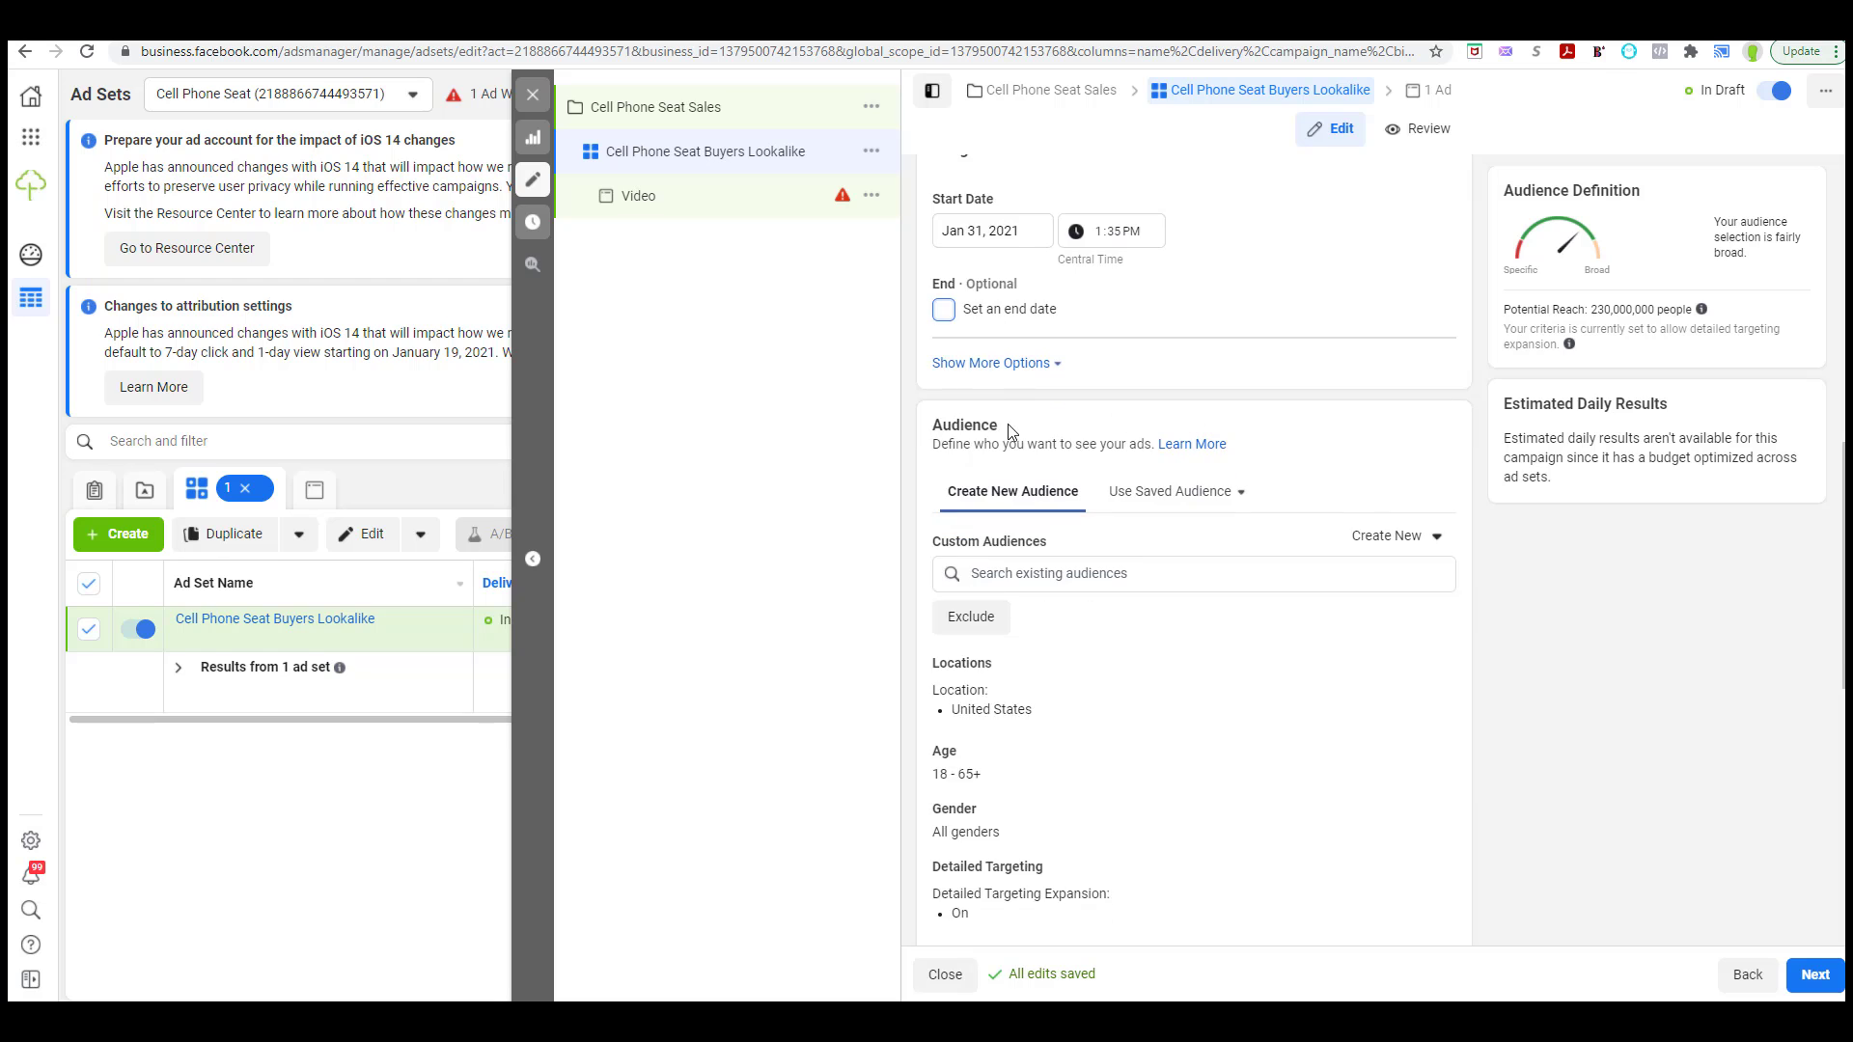
pyautogui.scroll(-2, 1010, 431)
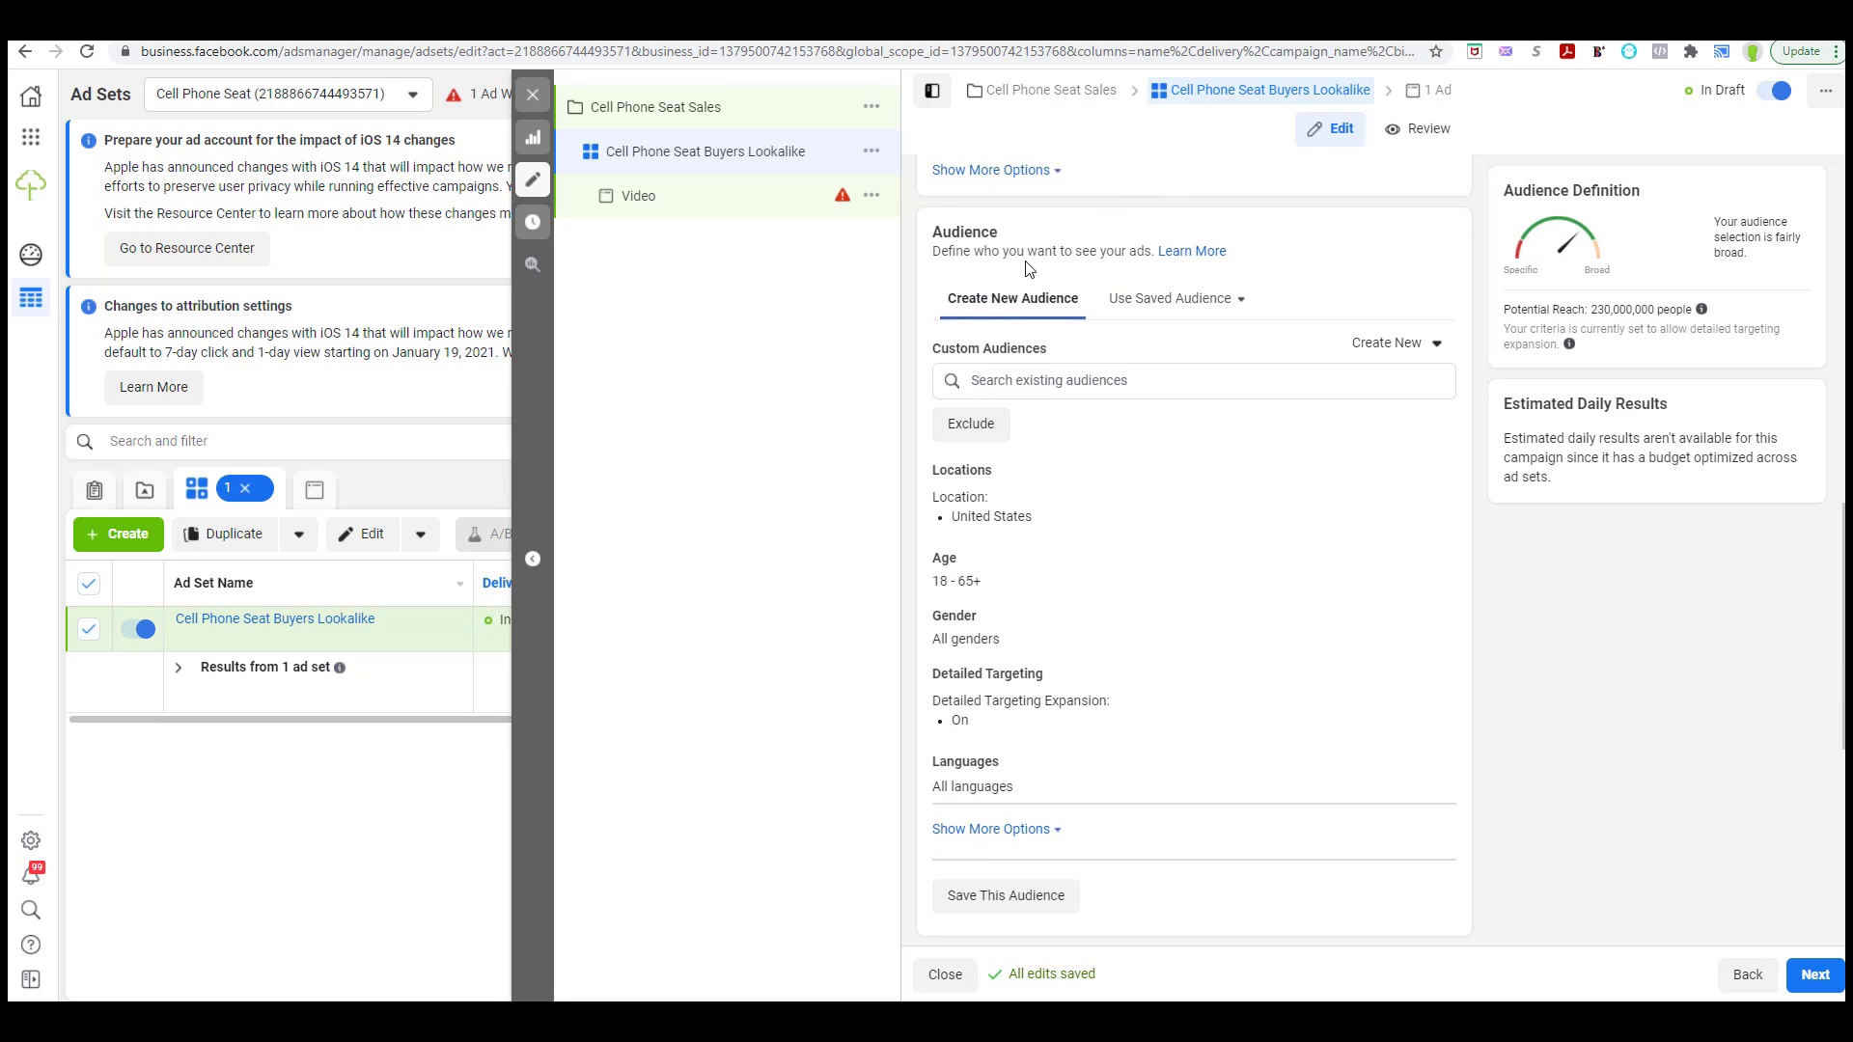
pyautogui.click(1023, 384)
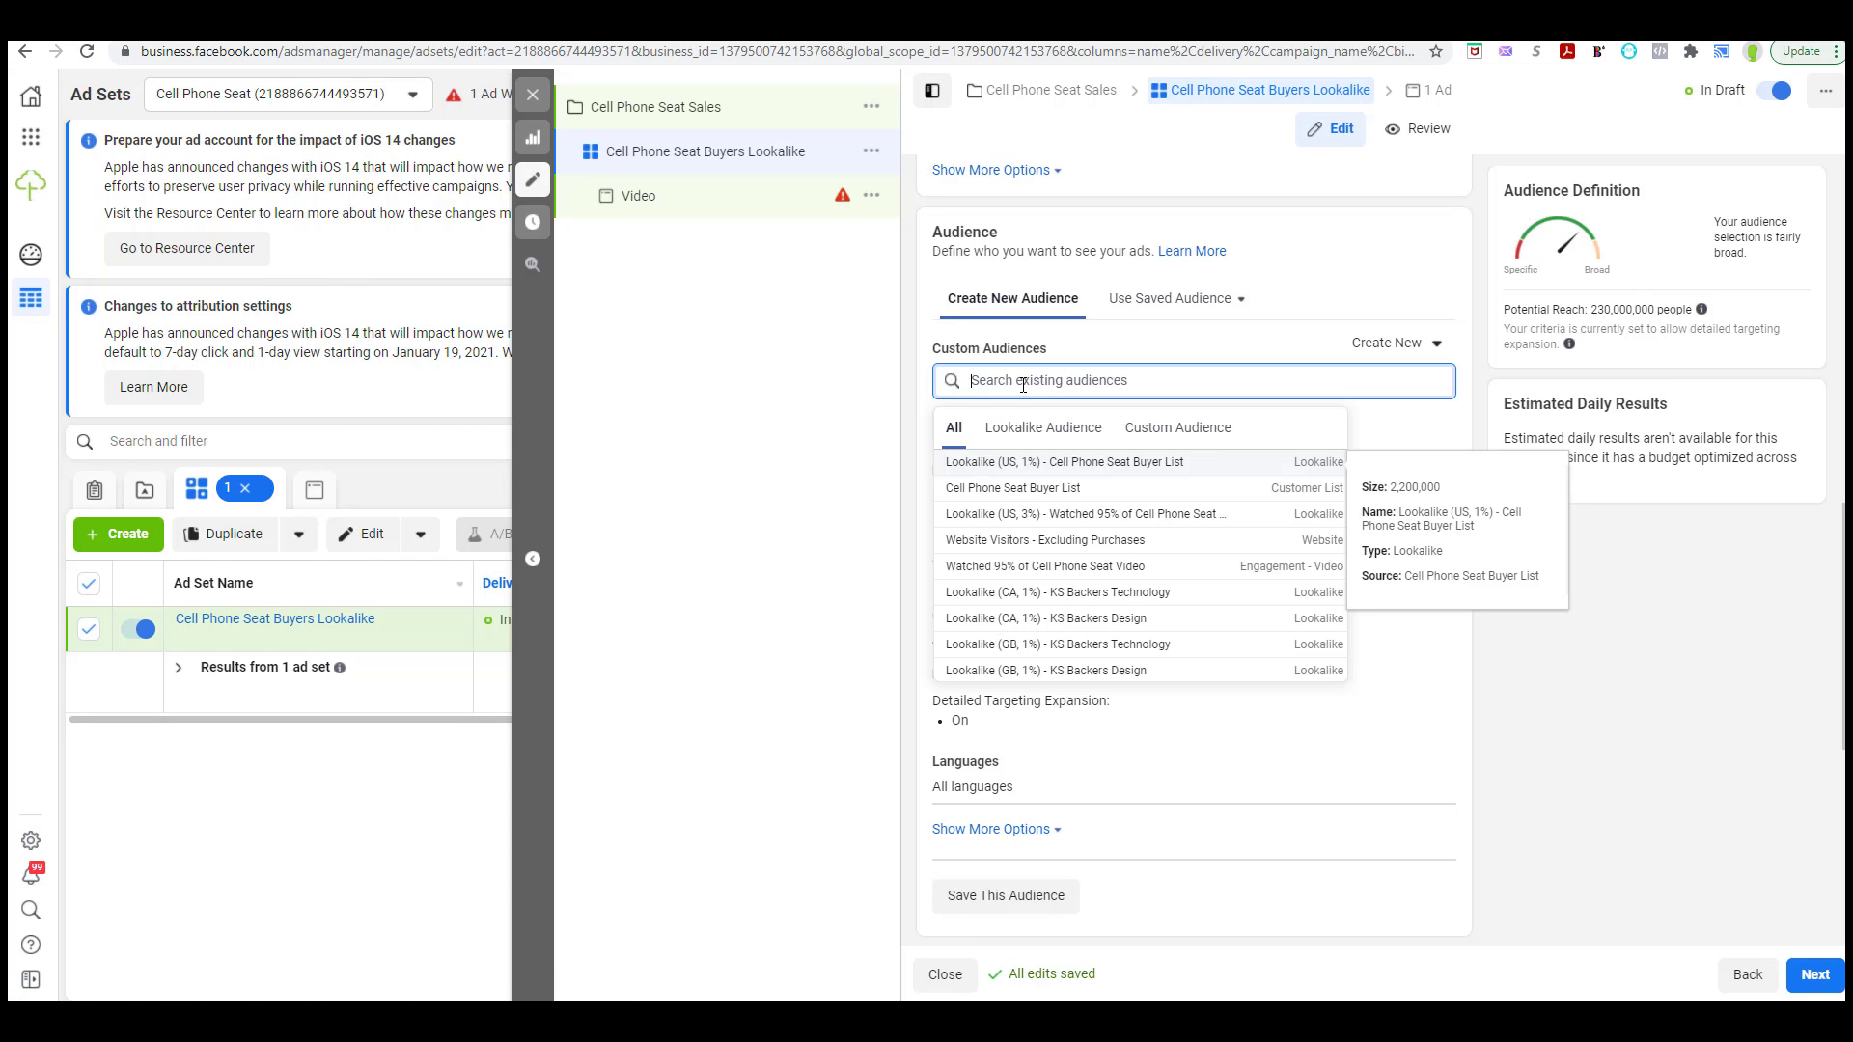
pyautogui.click(1050, 471)
pyautogui.click(1154, 411)
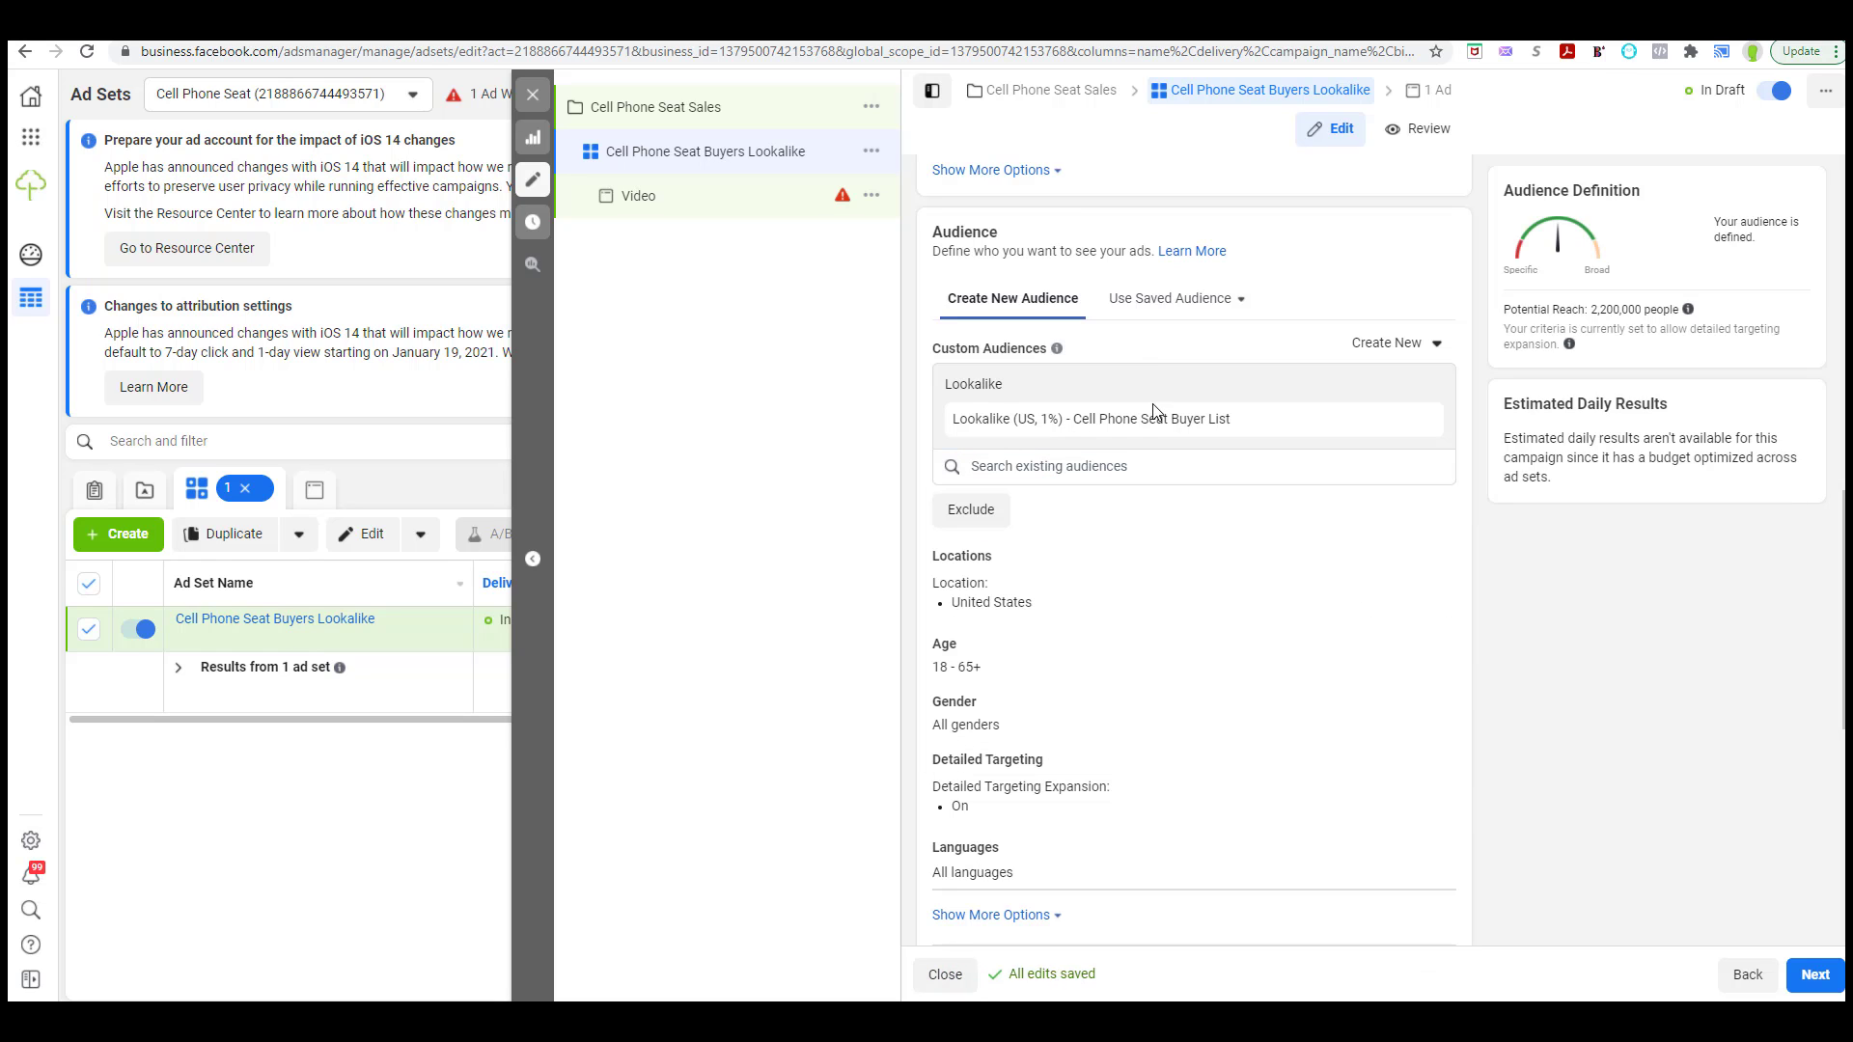
# - Exclude the "Cell Phone Seat Buyer List" customer list from the ad set's audience
pyautogui.moveTo(1129, 427)
pyautogui.click(971, 516)
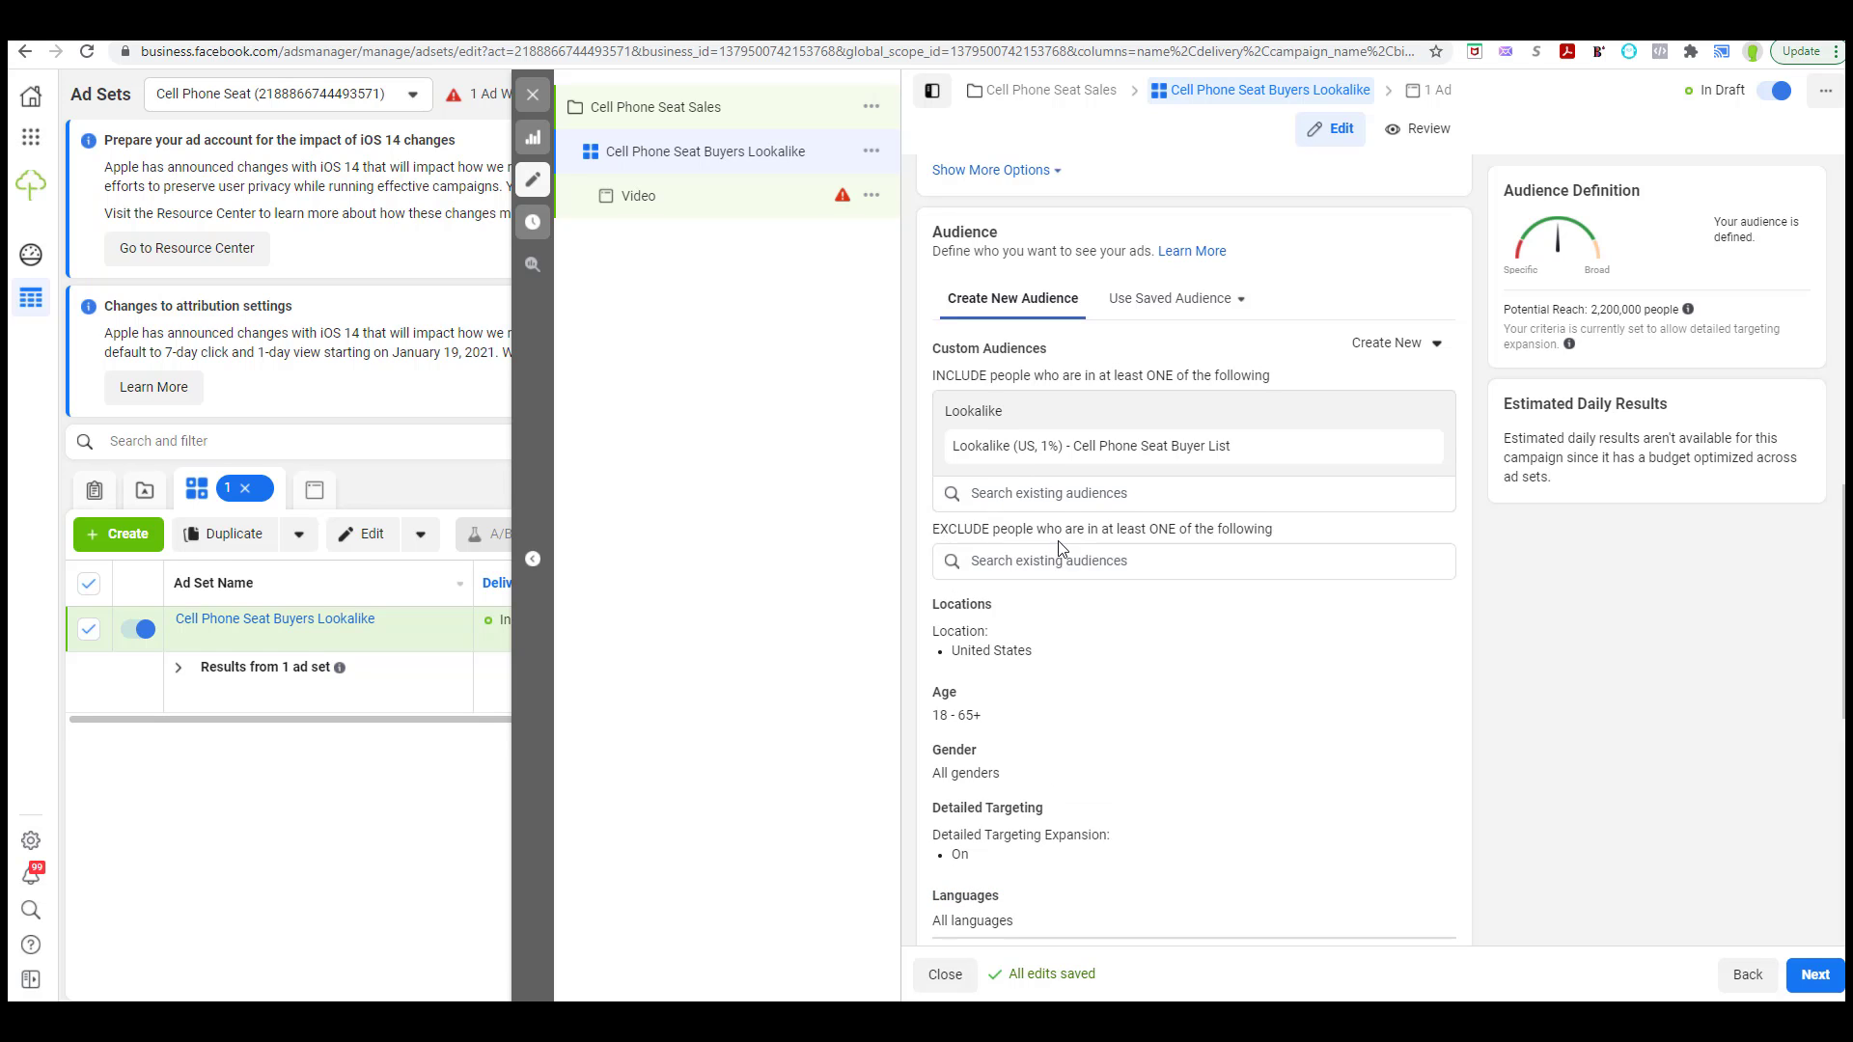
pyautogui.click(1060, 557)
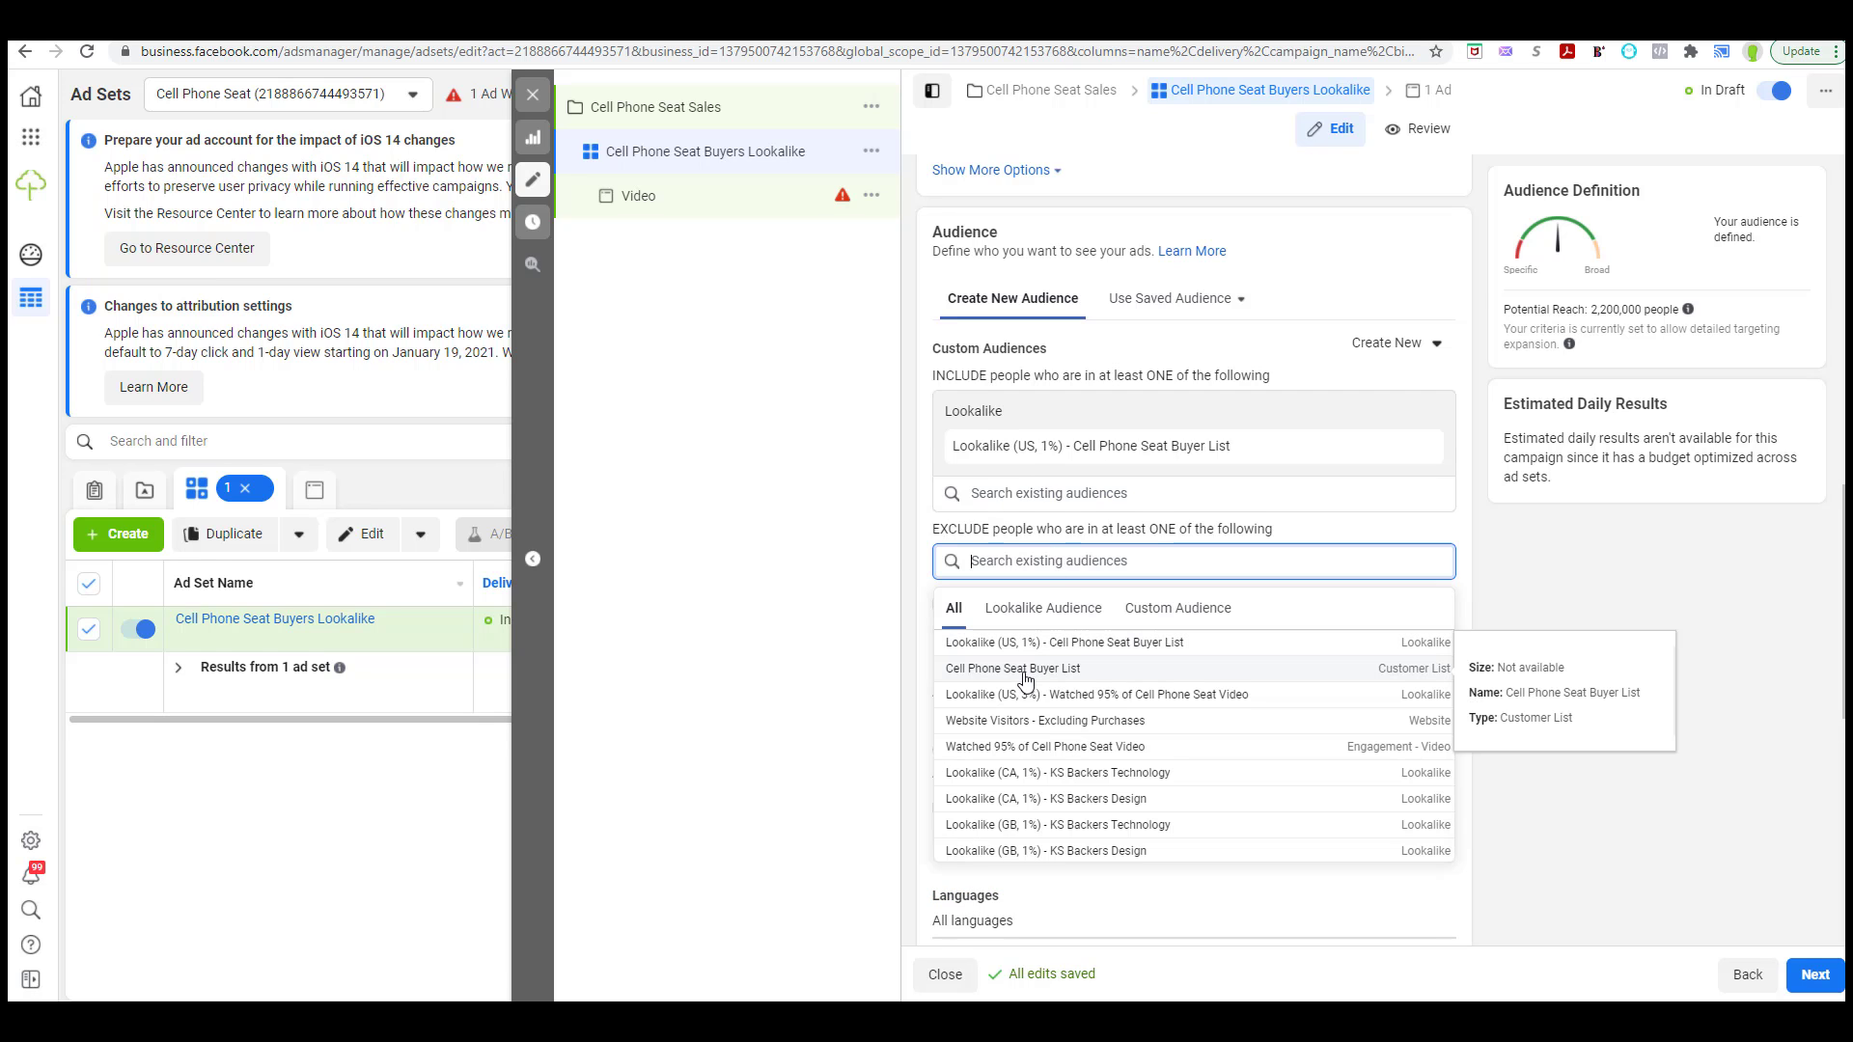
pyautogui.click(1024, 678)
pyautogui.click(1360, 535)
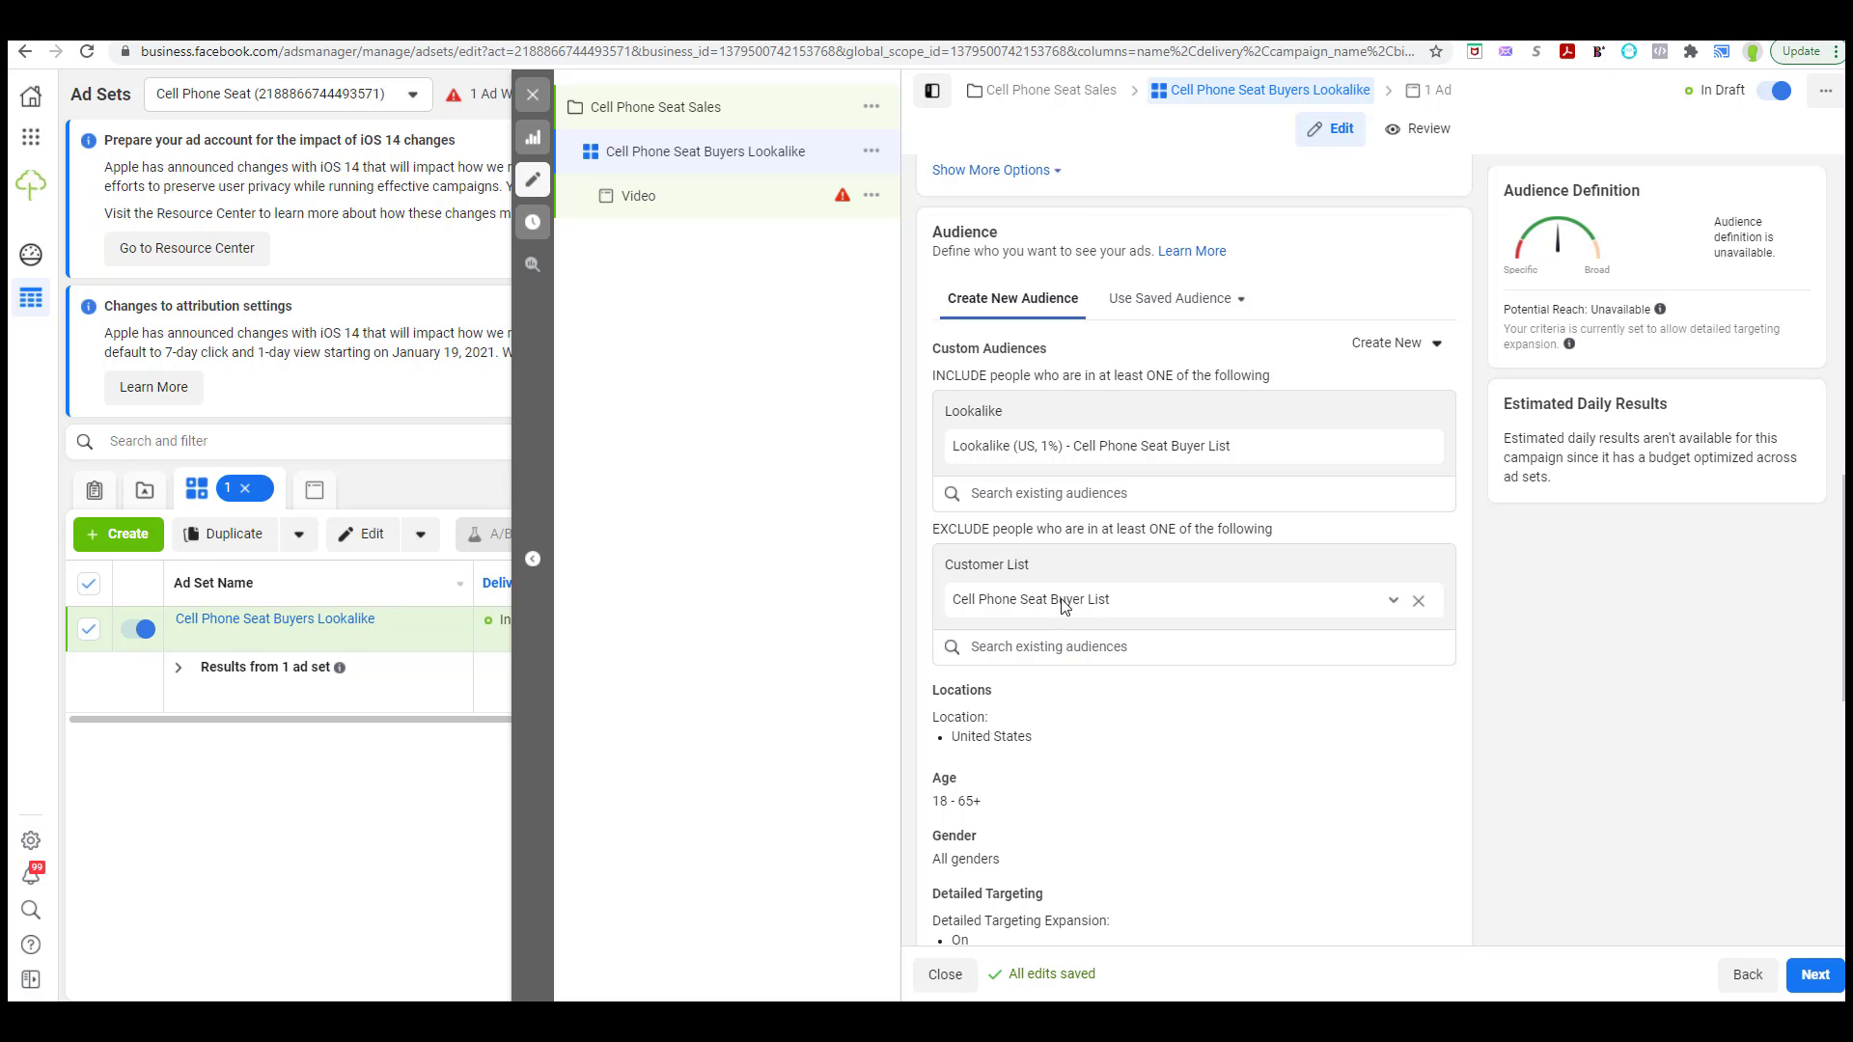
# - Review the audience's demographic settings, open detailed targeting for editing, and search it for "tellurides"
pyautogui.scroll(-2, 1102, 604)
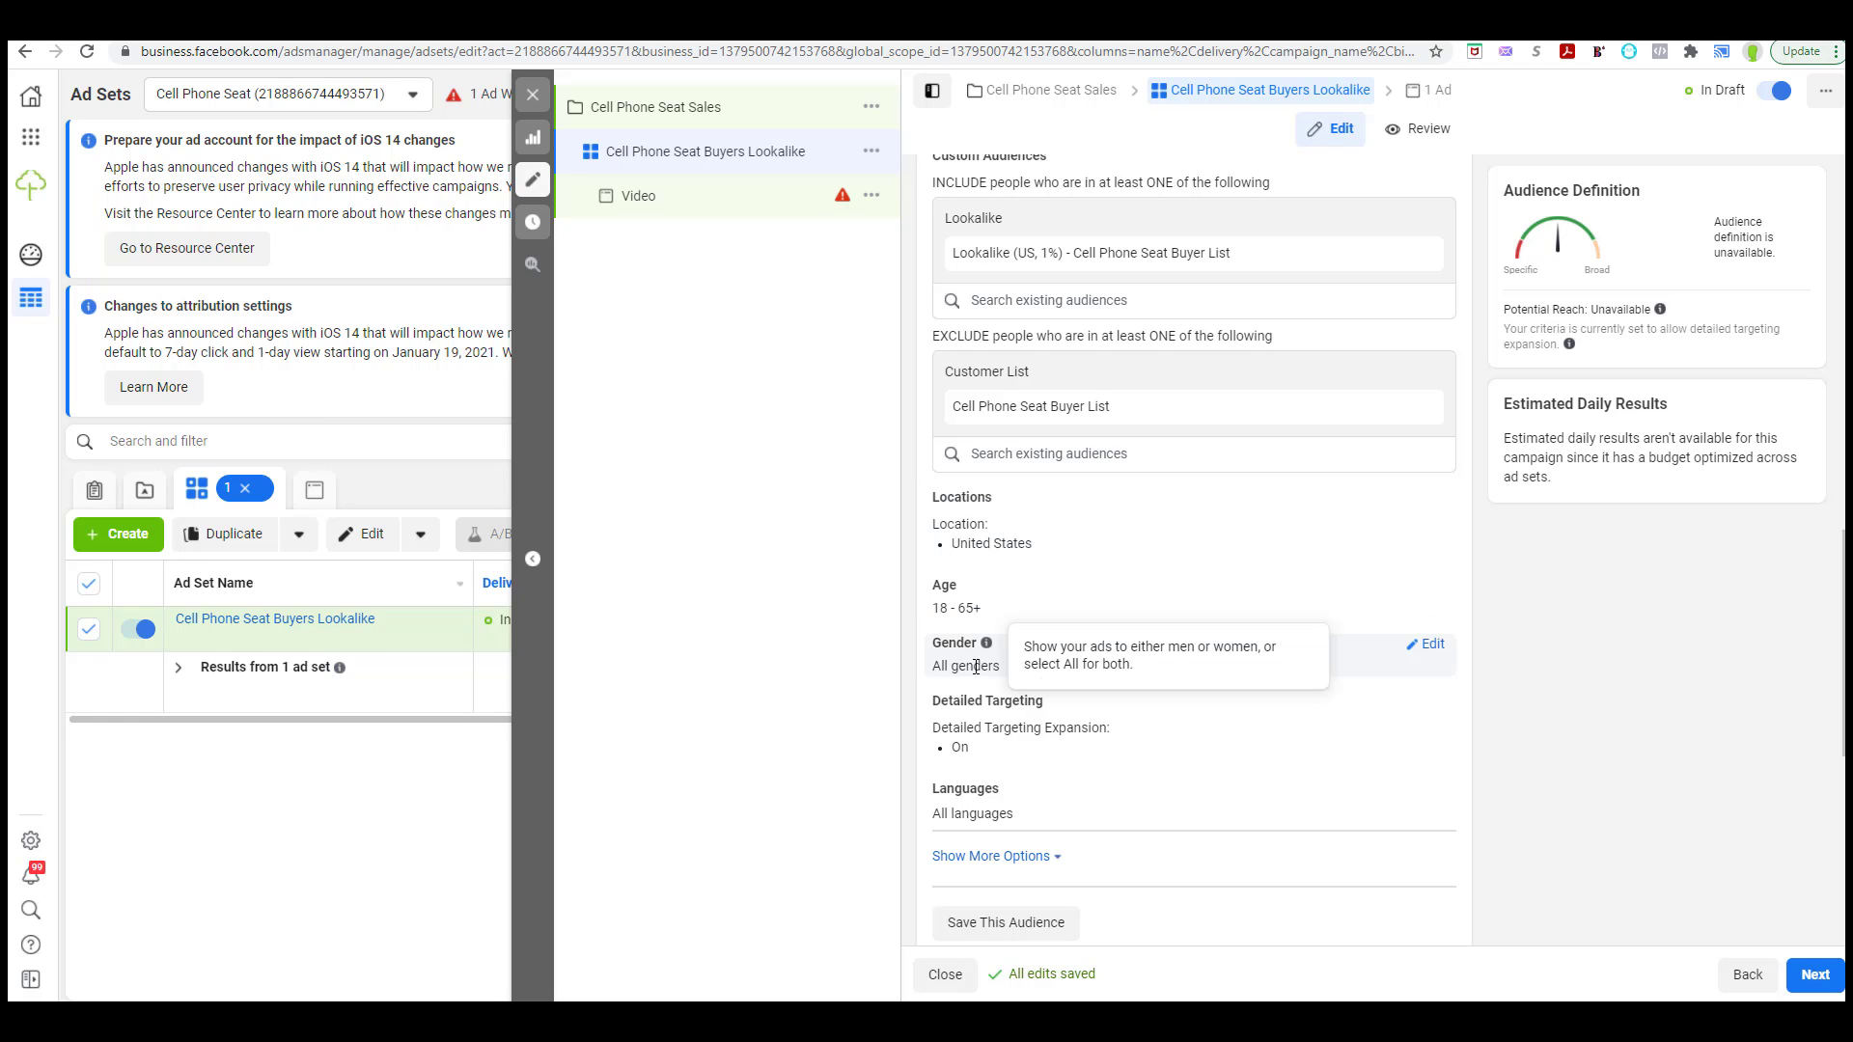
pyautogui.scroll(-2, 988, 730)
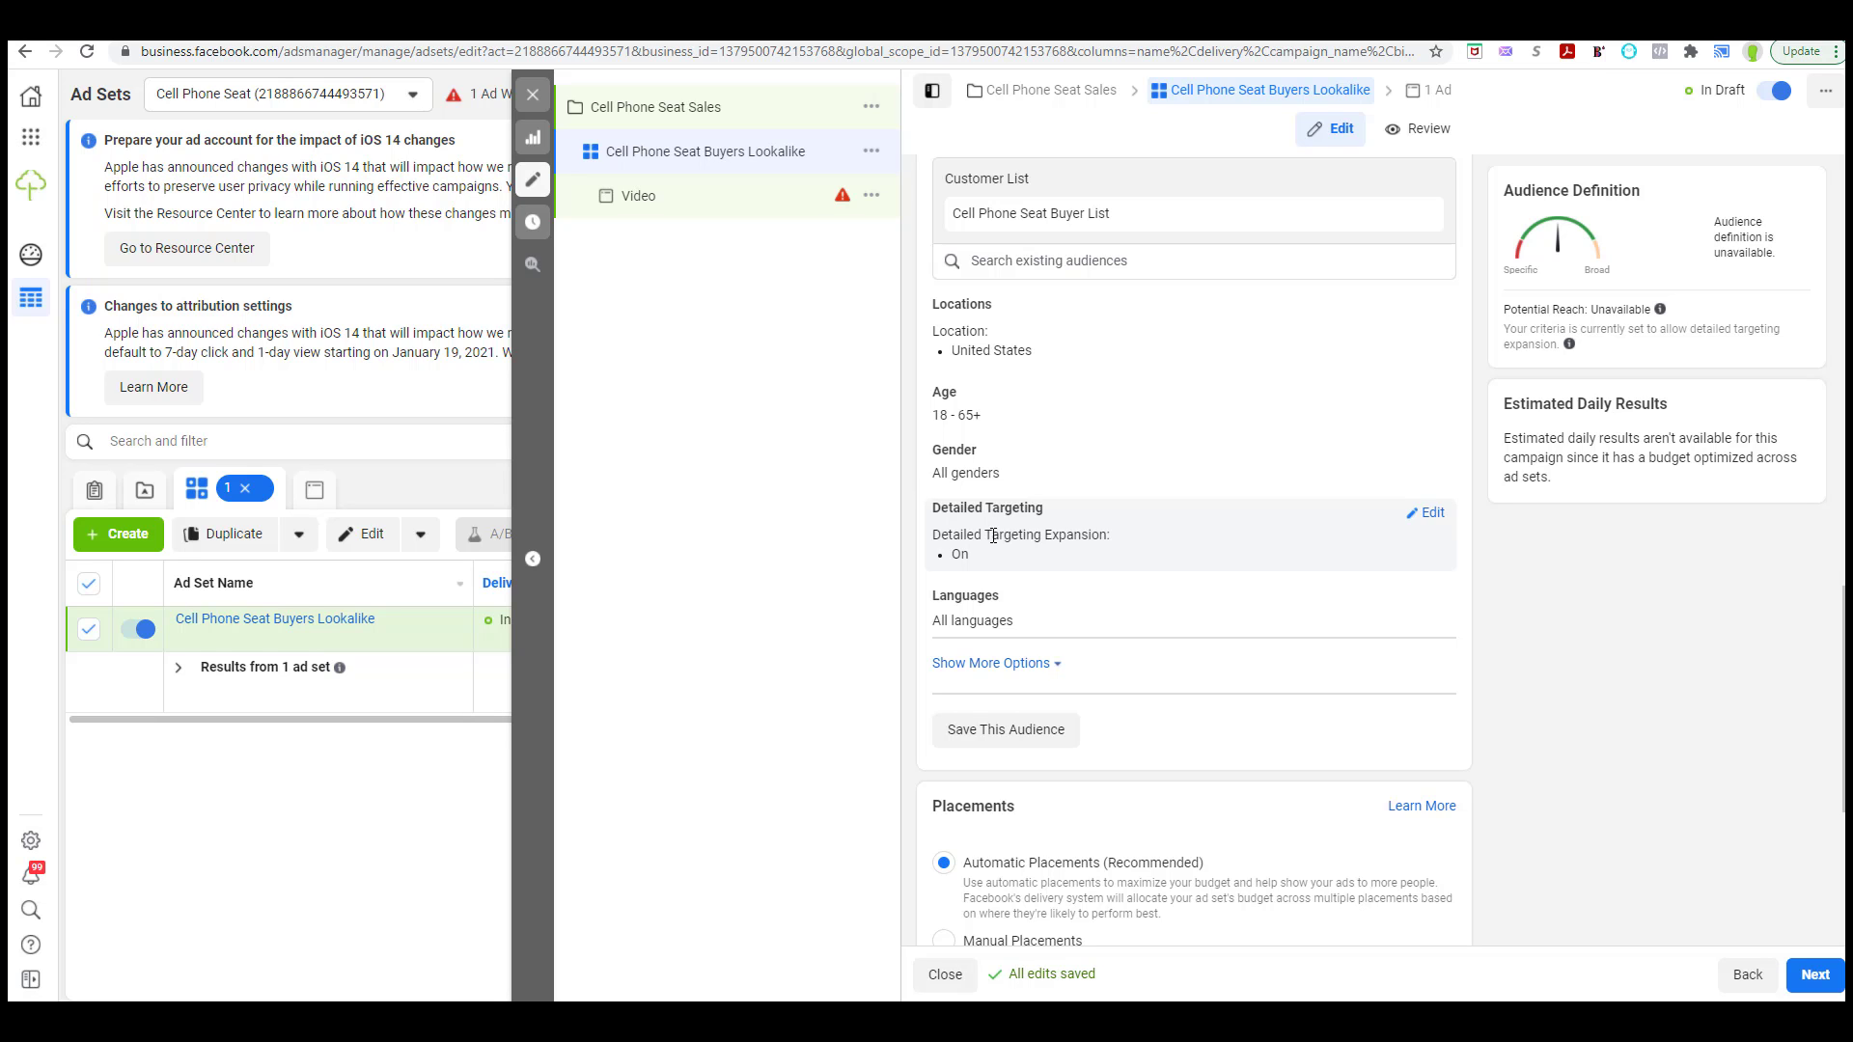
pyautogui.scroll(2, 1283, 589)
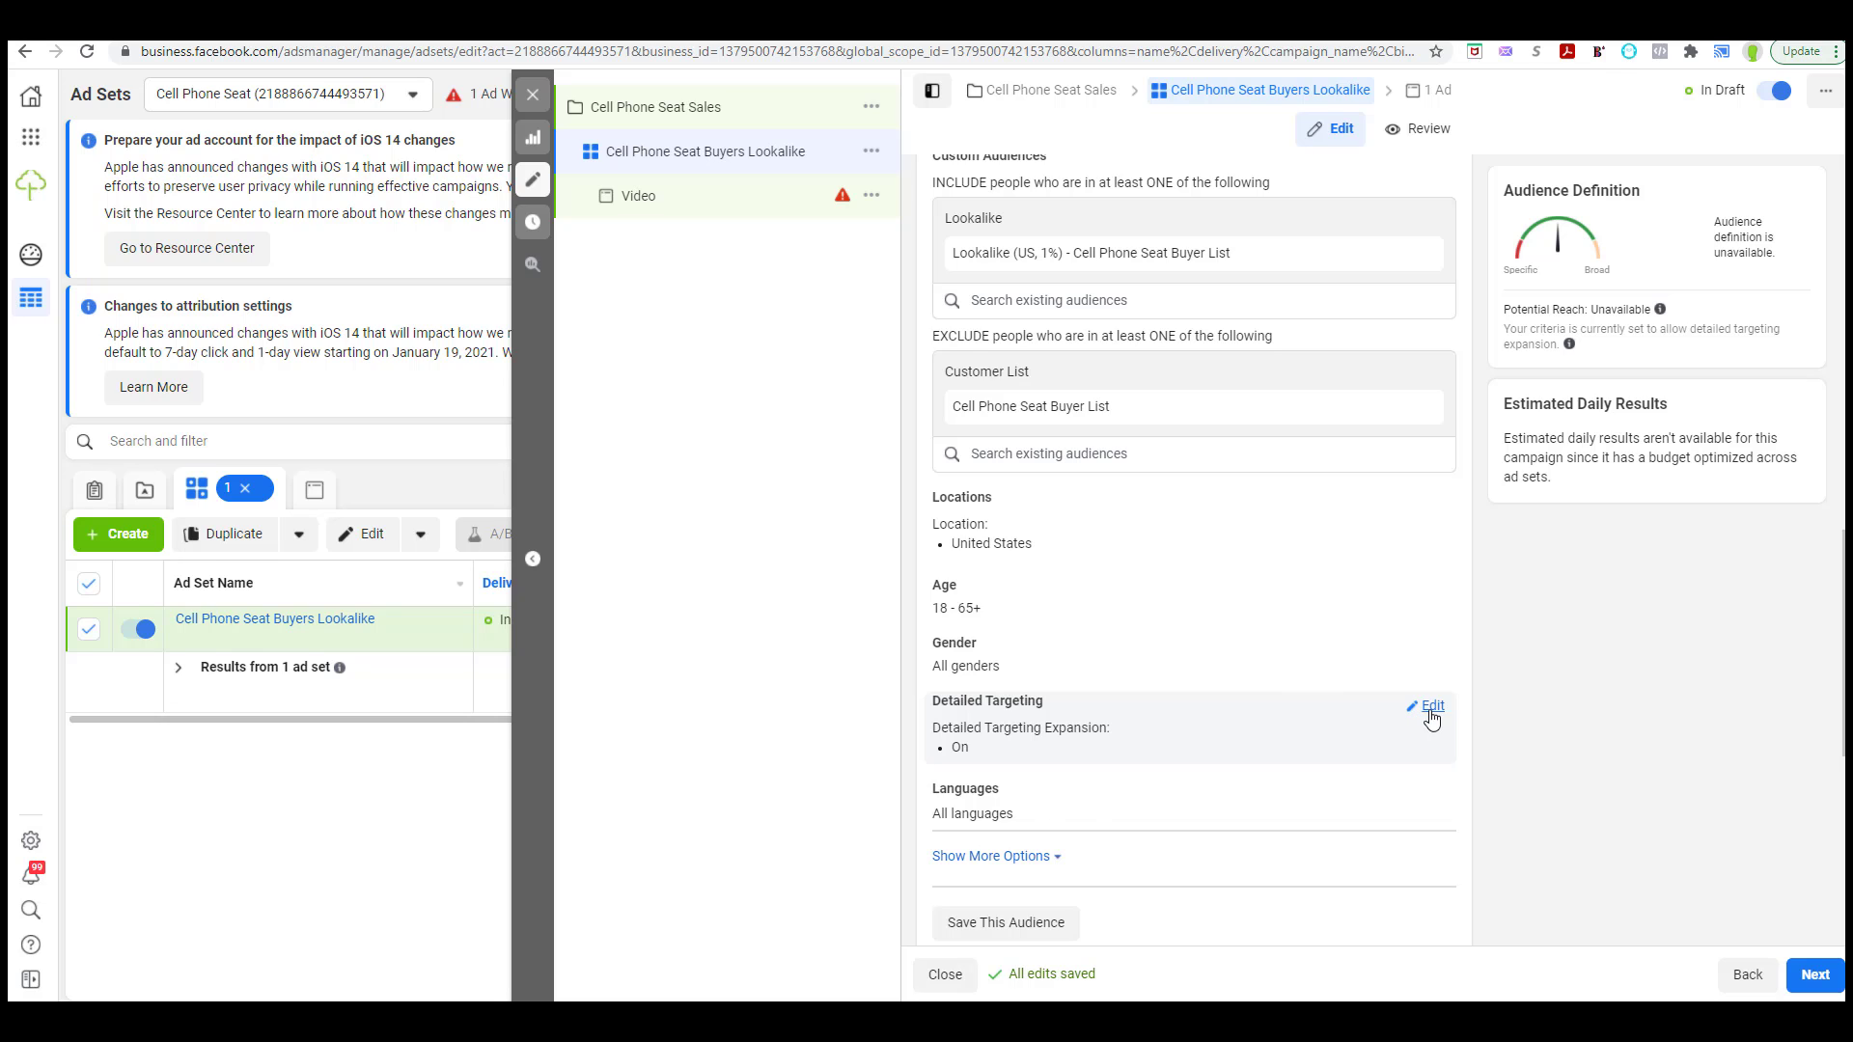
pyautogui.click(1429, 704)
pyautogui.scroll(-1, 1026, 656)
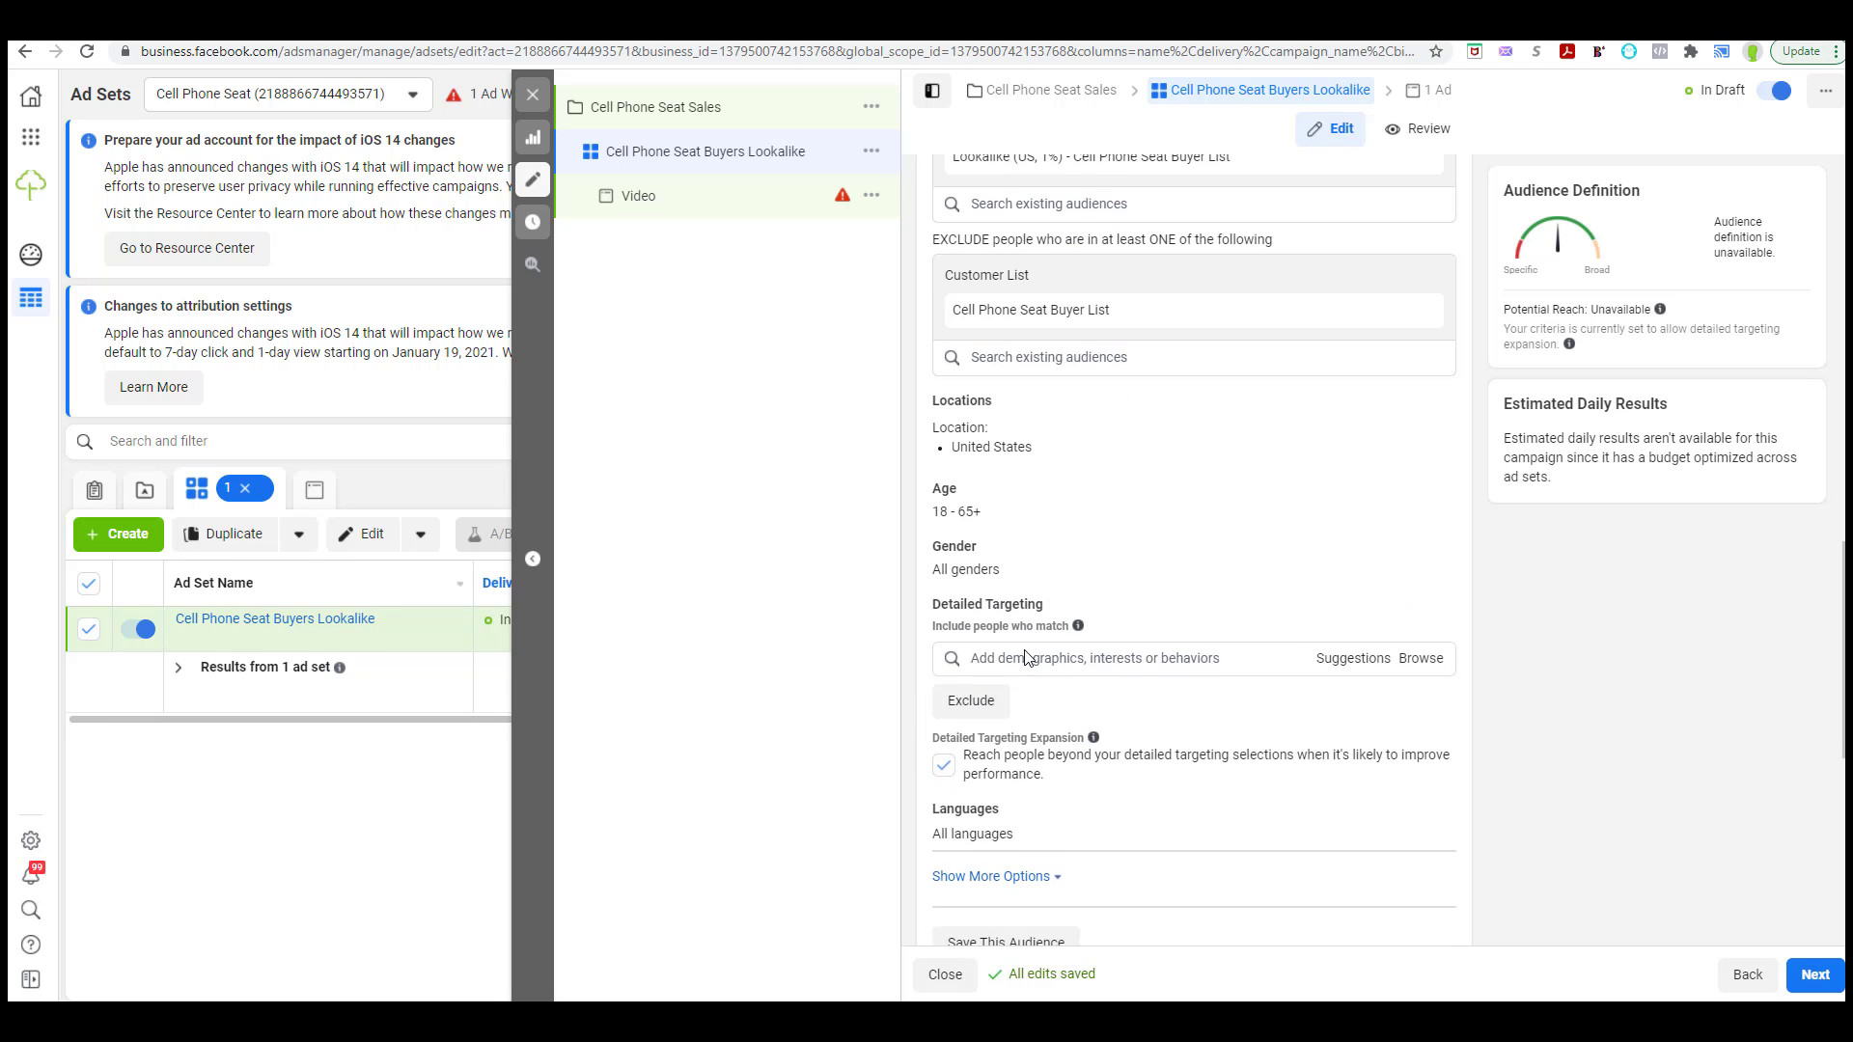
pyautogui.click(1026, 656)
pyautogui.write('telluri')
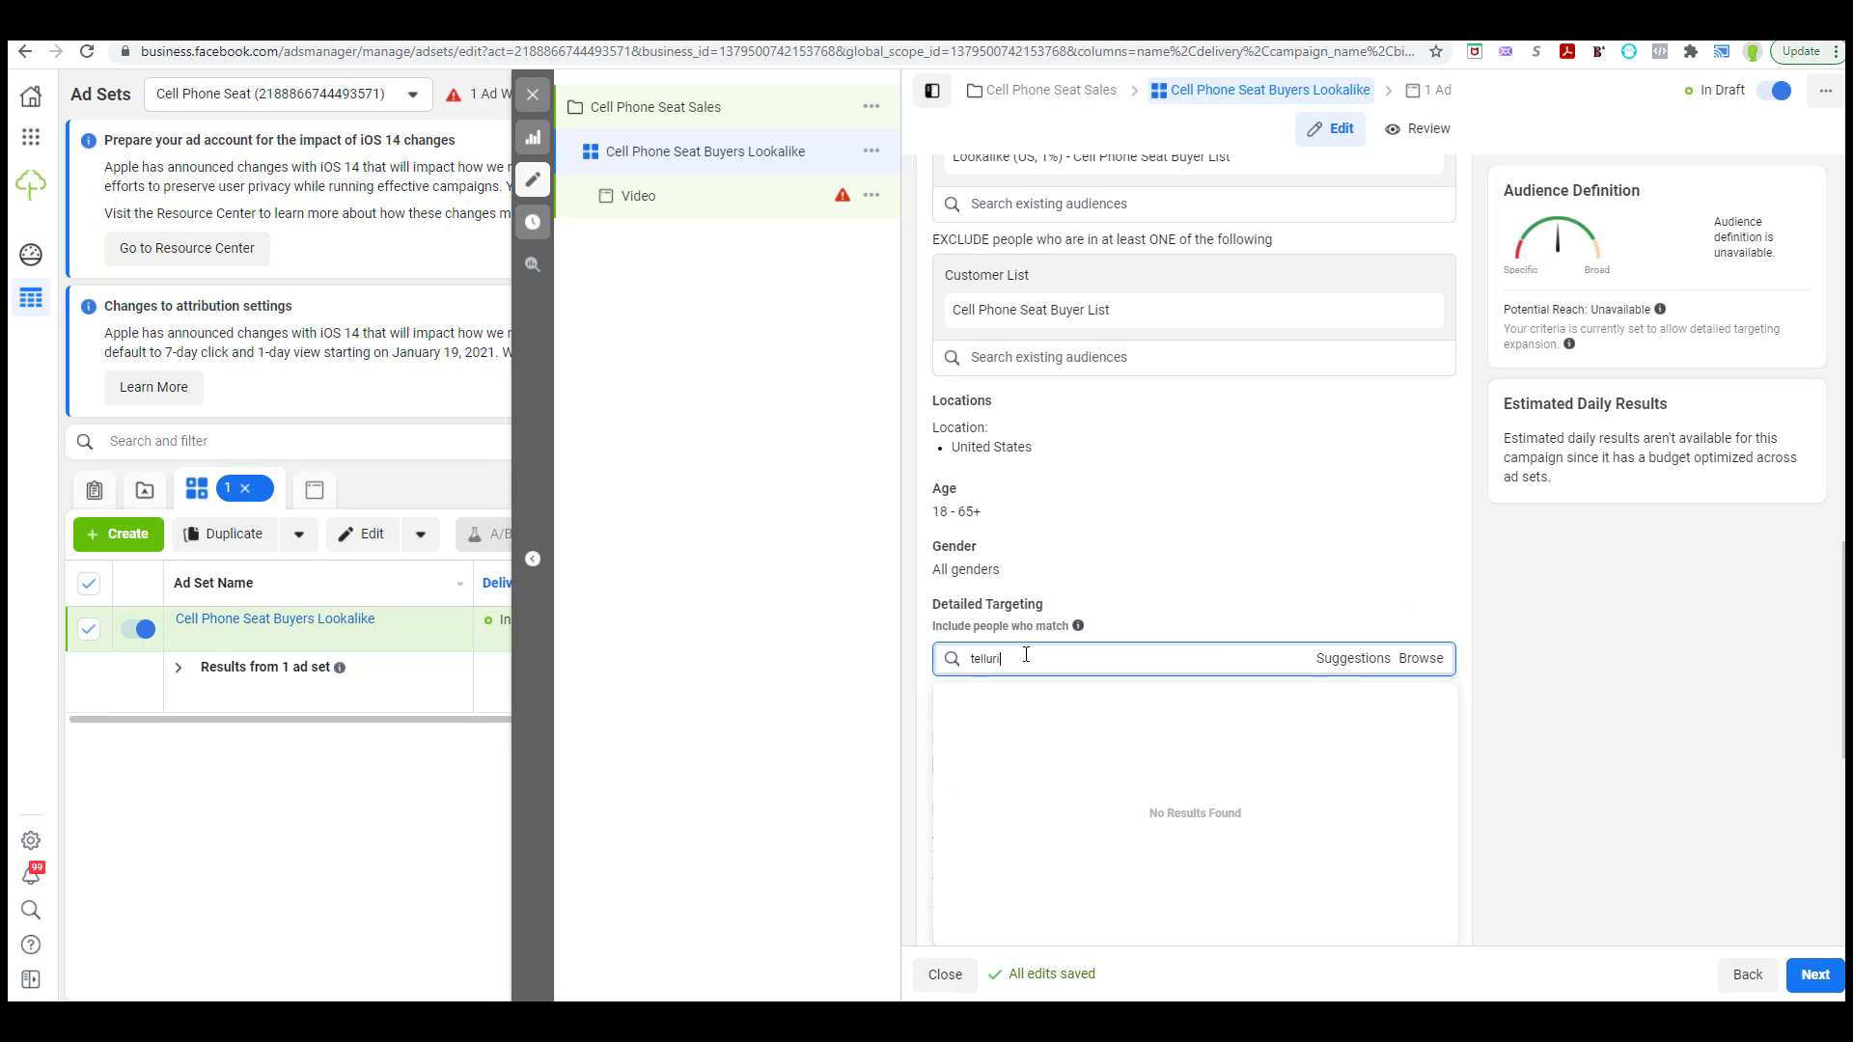
pyautogui.write('de')
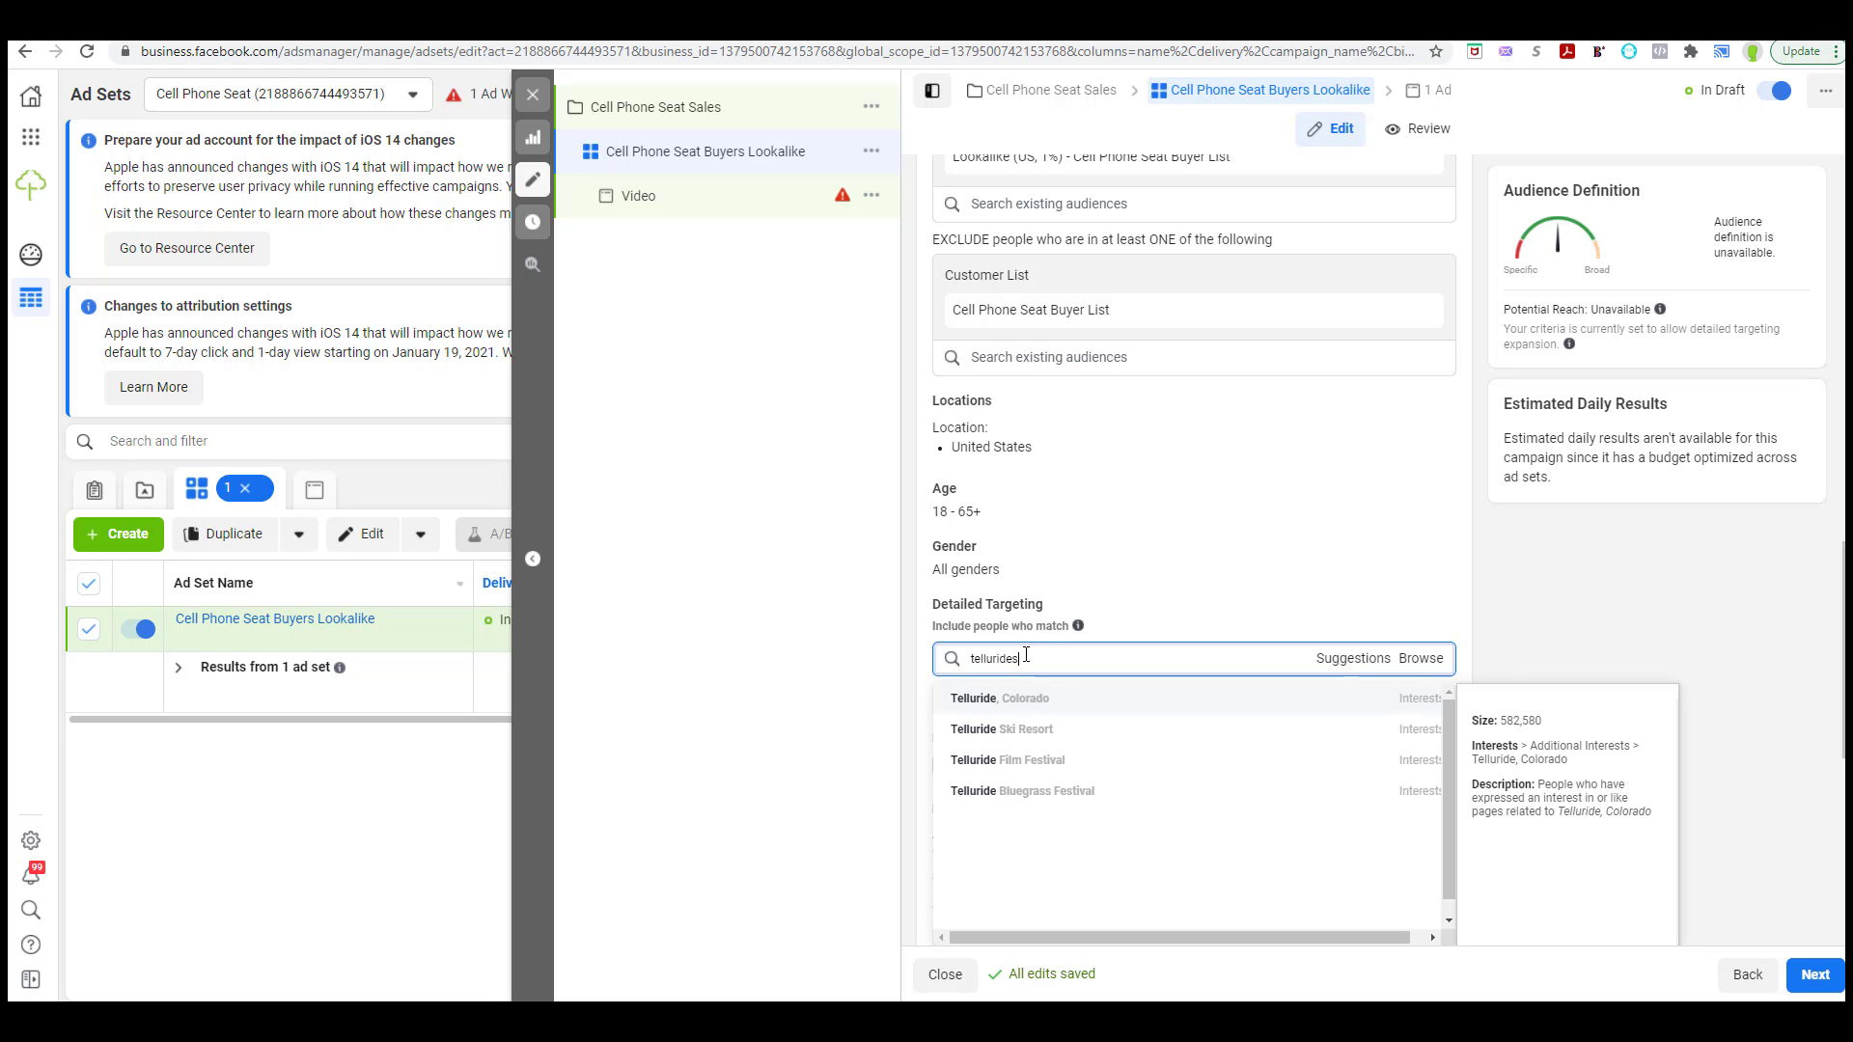
pyautogui.write('s')
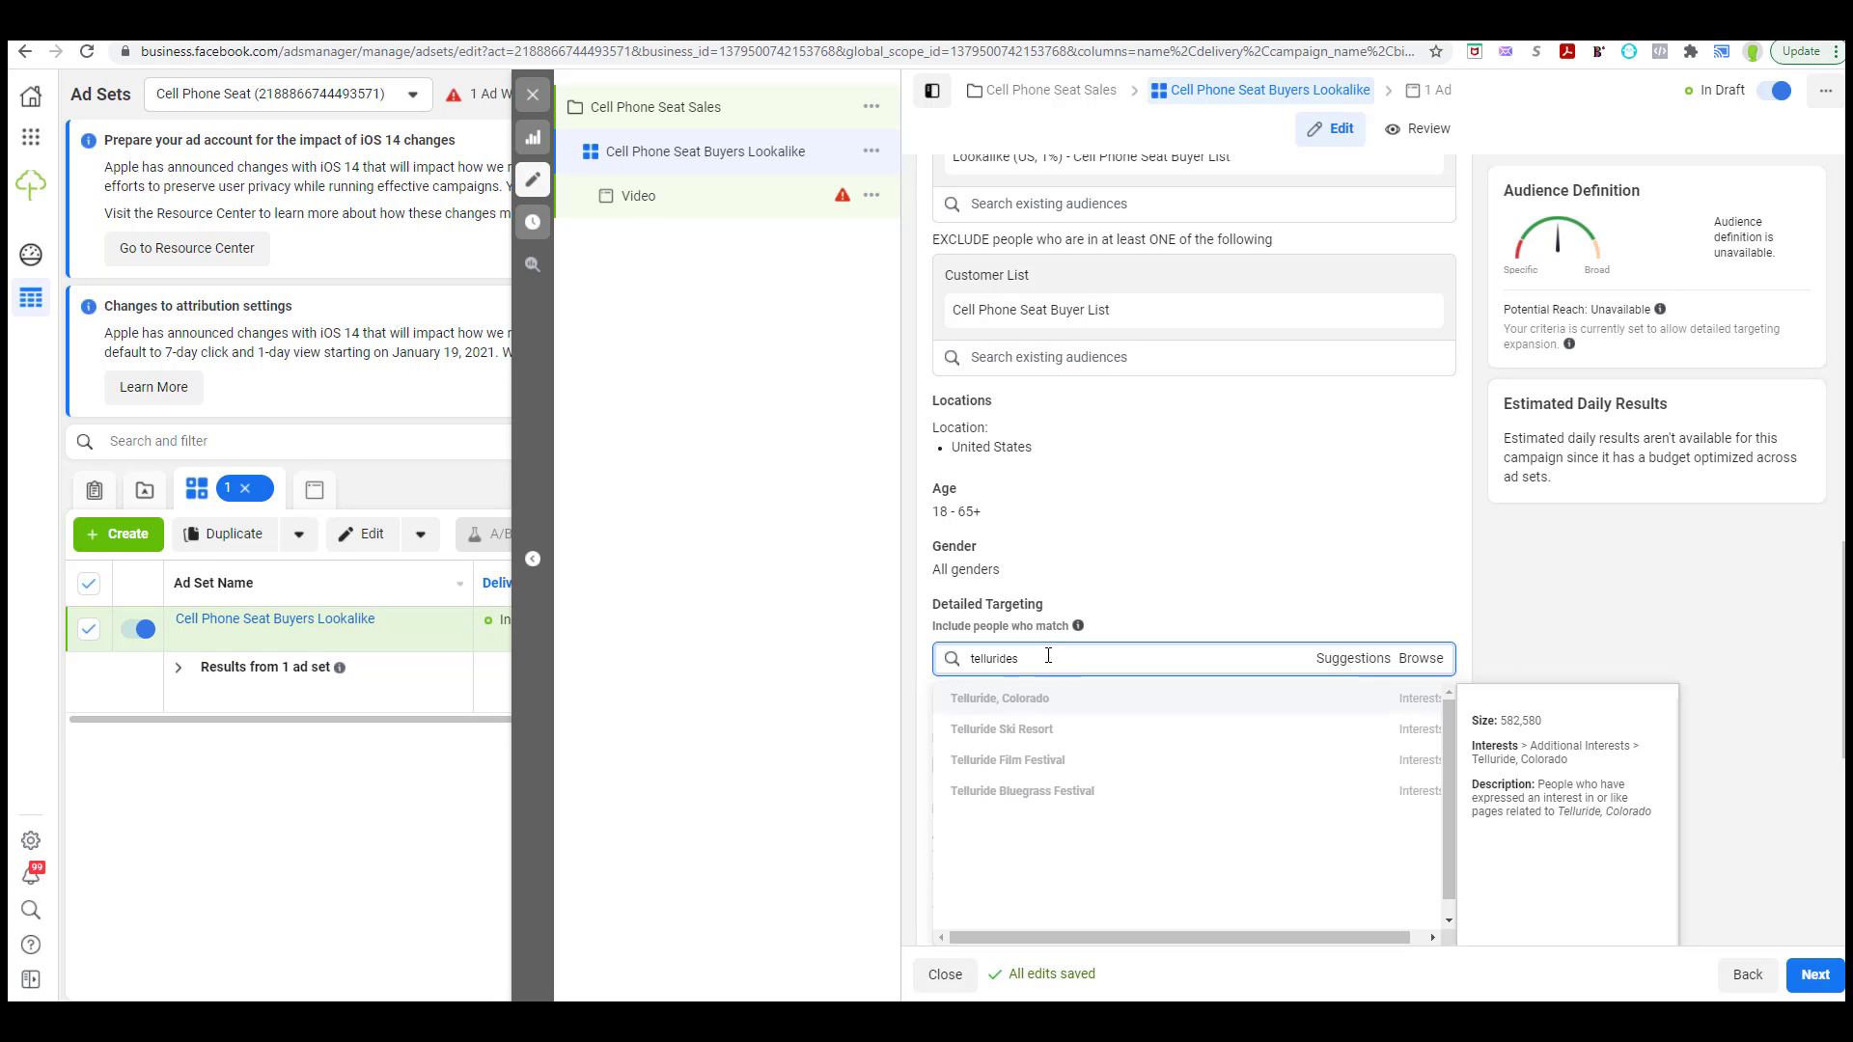
# - Search detailed targeting for "mustang", browse the matching options, and search for "owns mustang"
pyautogui.doubleClick(1040, 656)
pyautogui.write('tel')
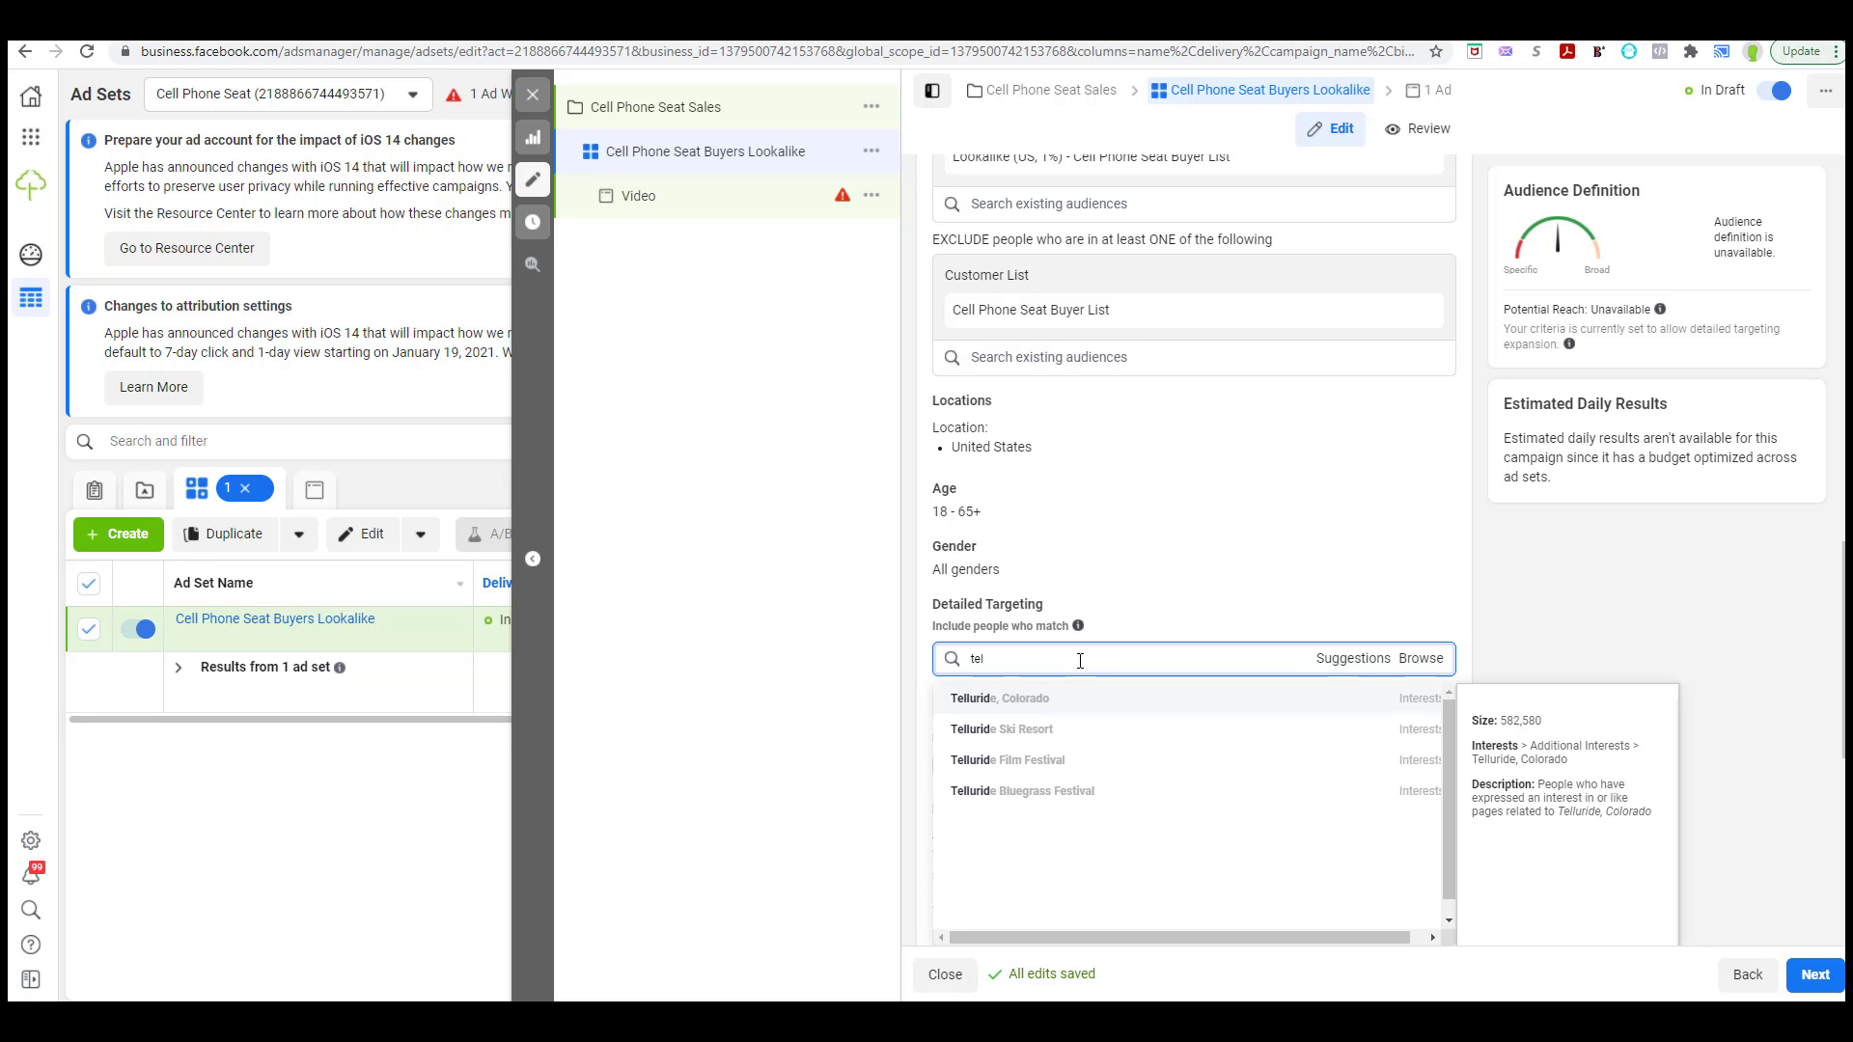
pyautogui.press('BackSpace')
pyautogui.press('BackSpace')
pyautogui.press('BackSpace')
pyautogui.write('m')
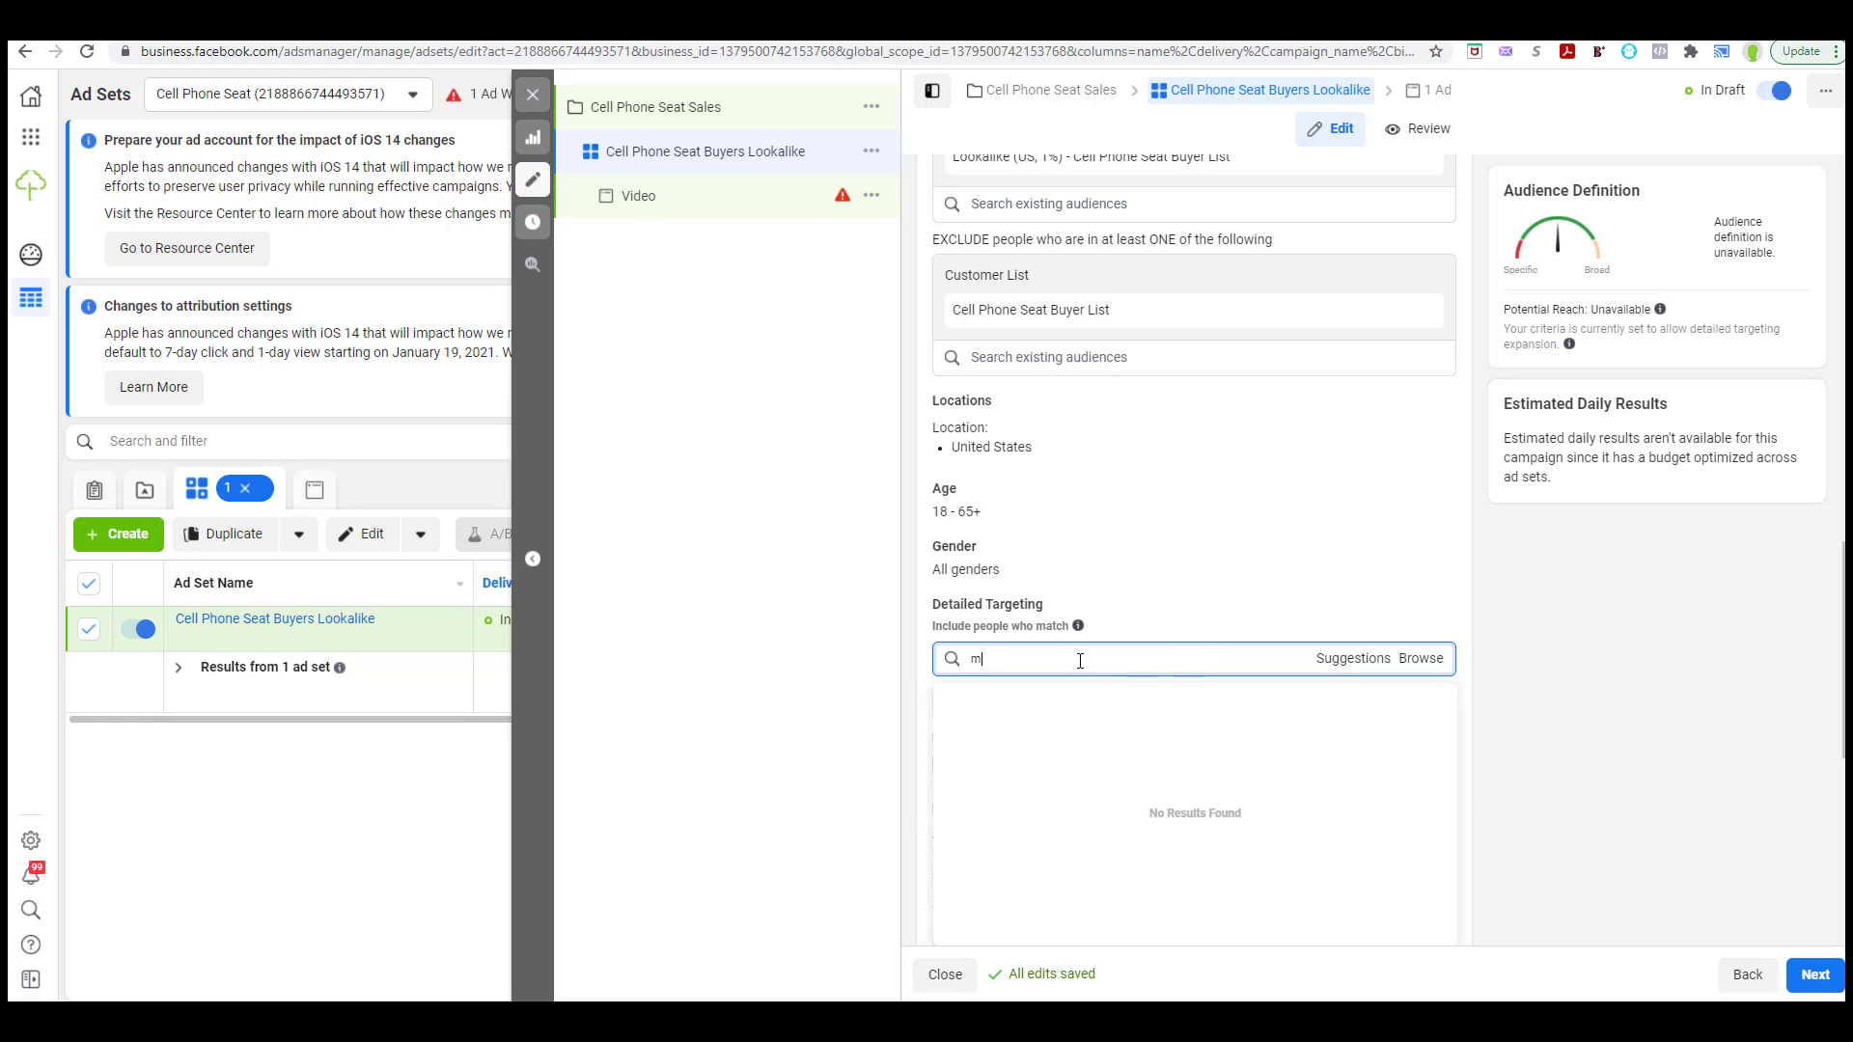
pyautogui.write('ustang')
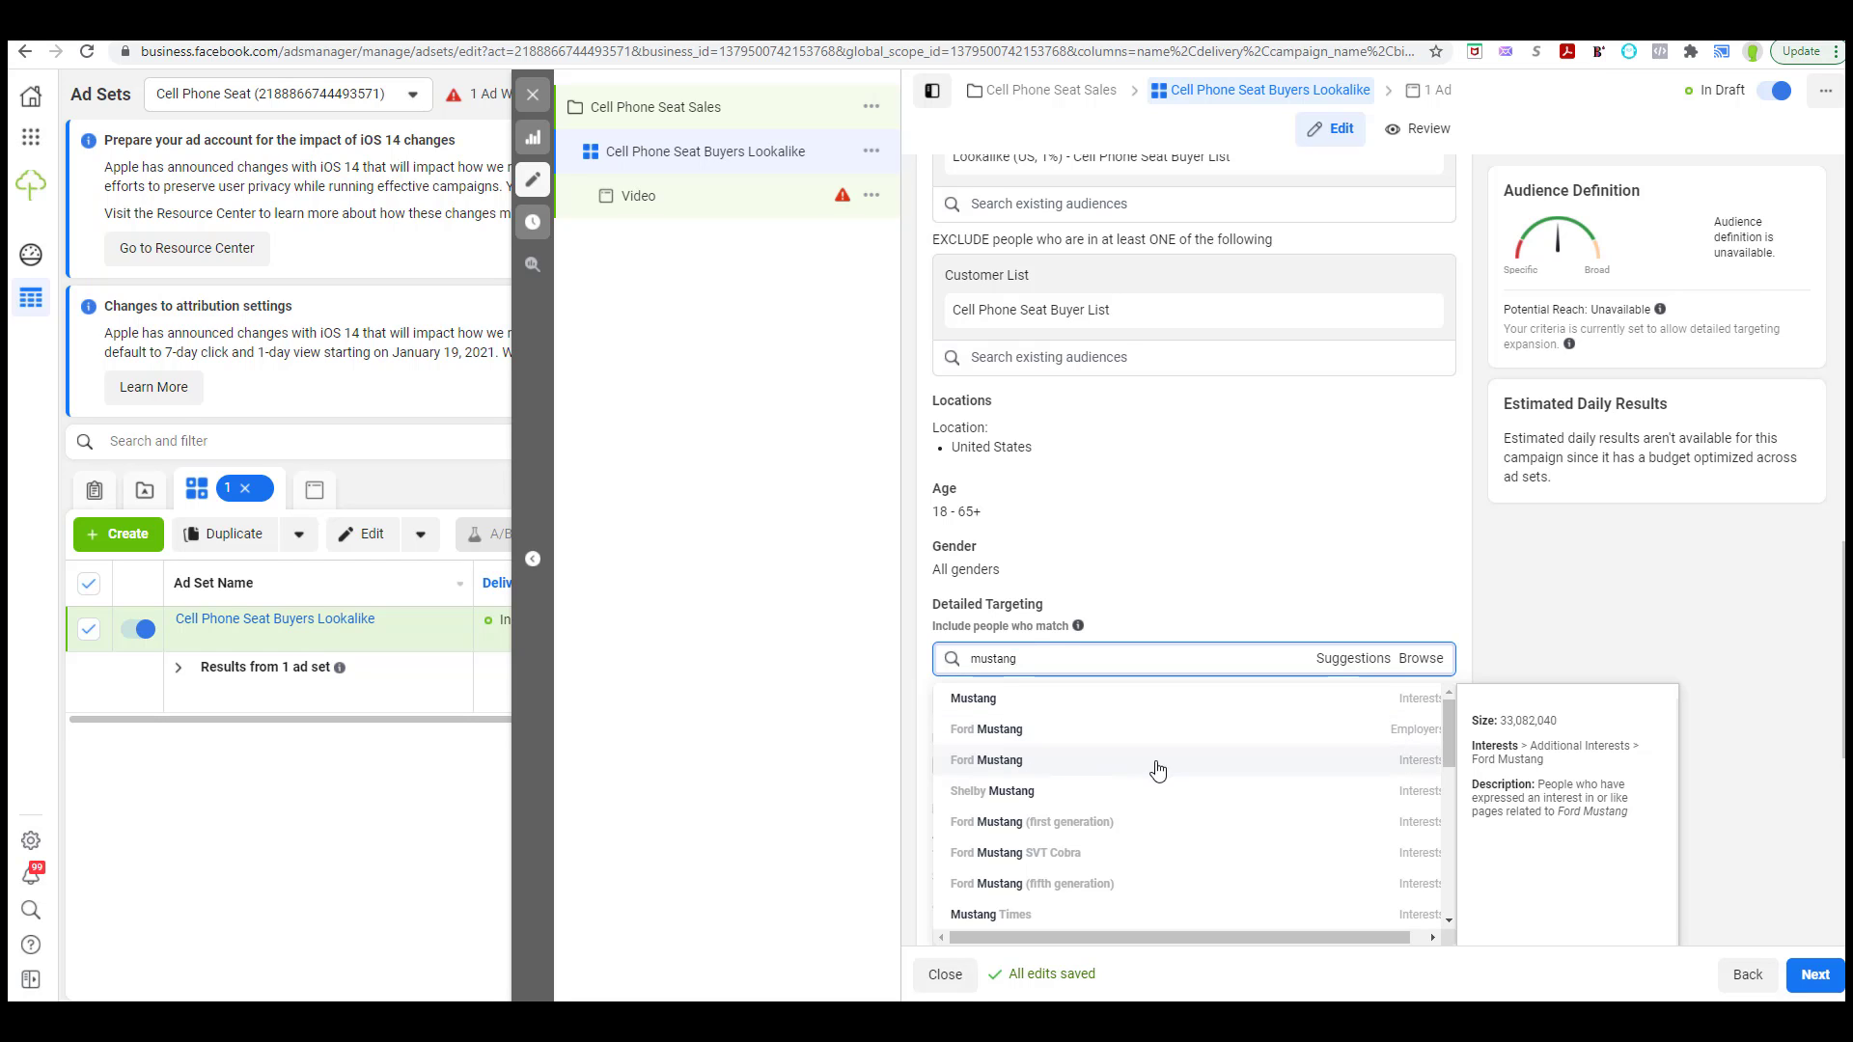
pyautogui.scroll(-1, 1079, 822)
pyautogui.scroll(-4, 1081, 822)
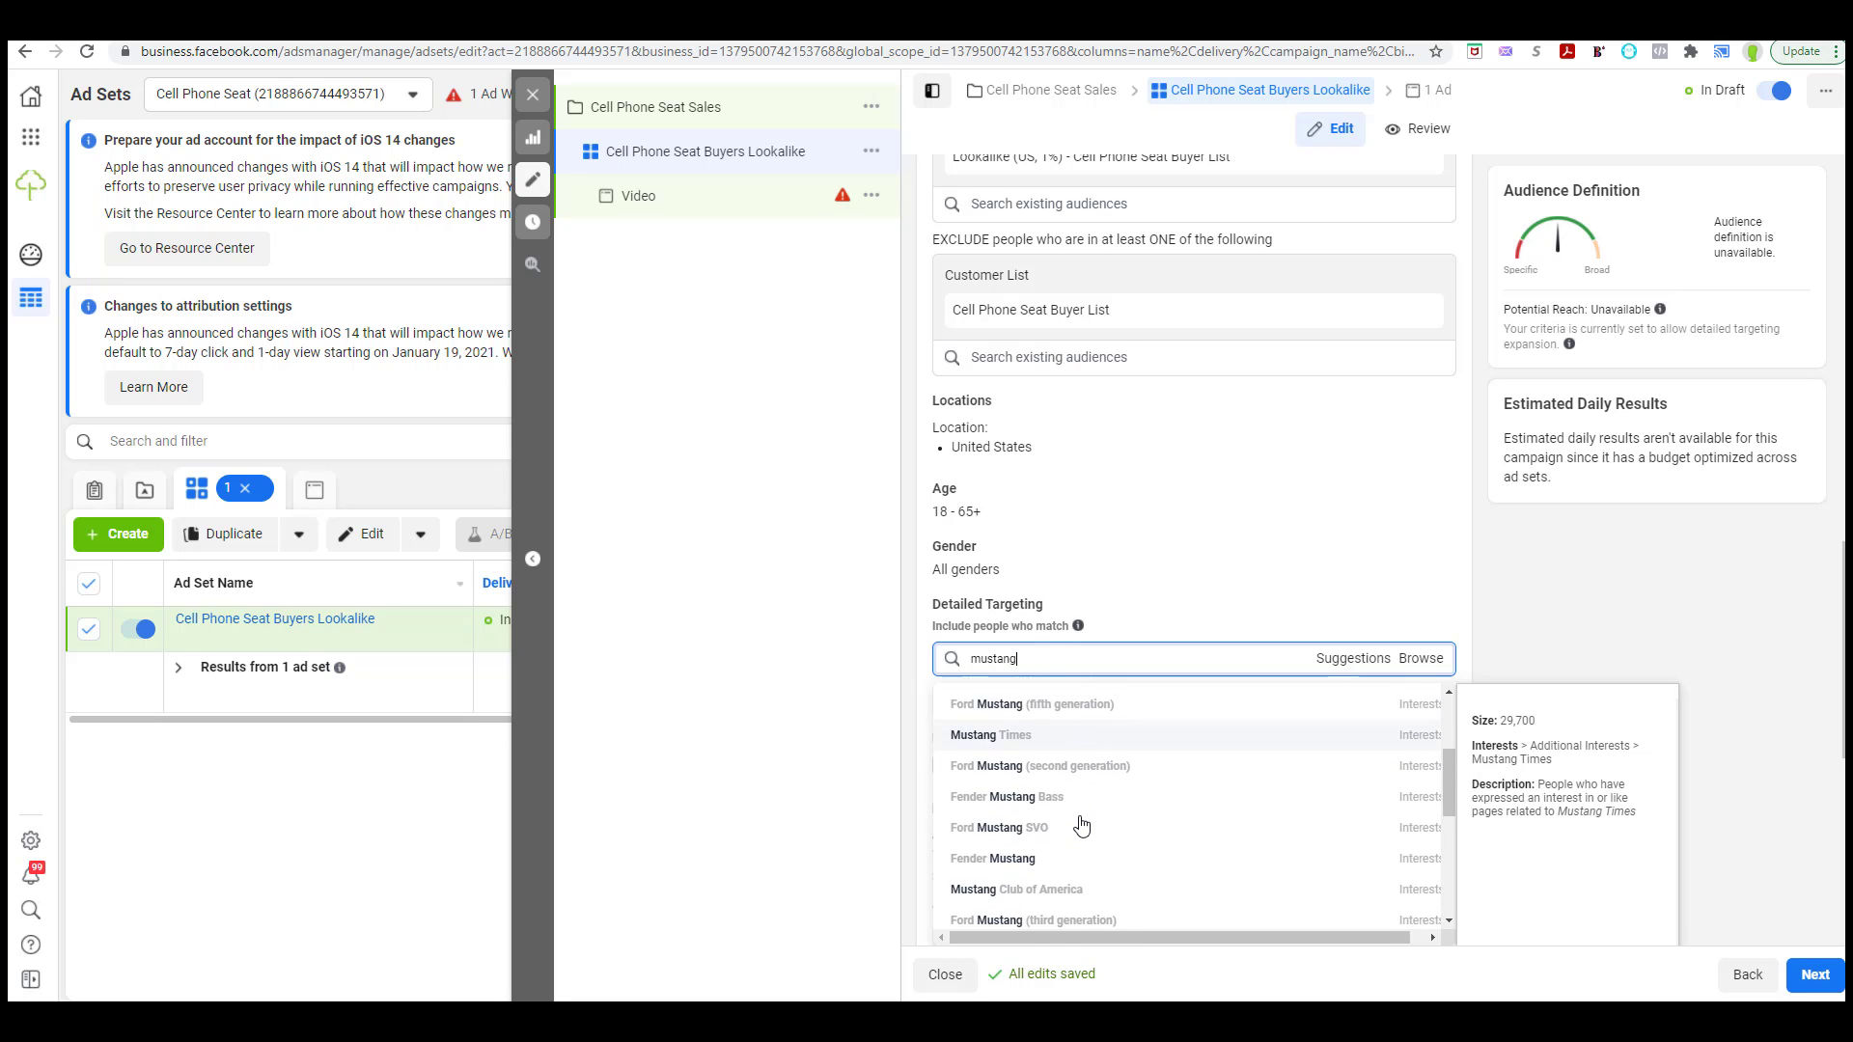
pyautogui.scroll(4, 1079, 822)
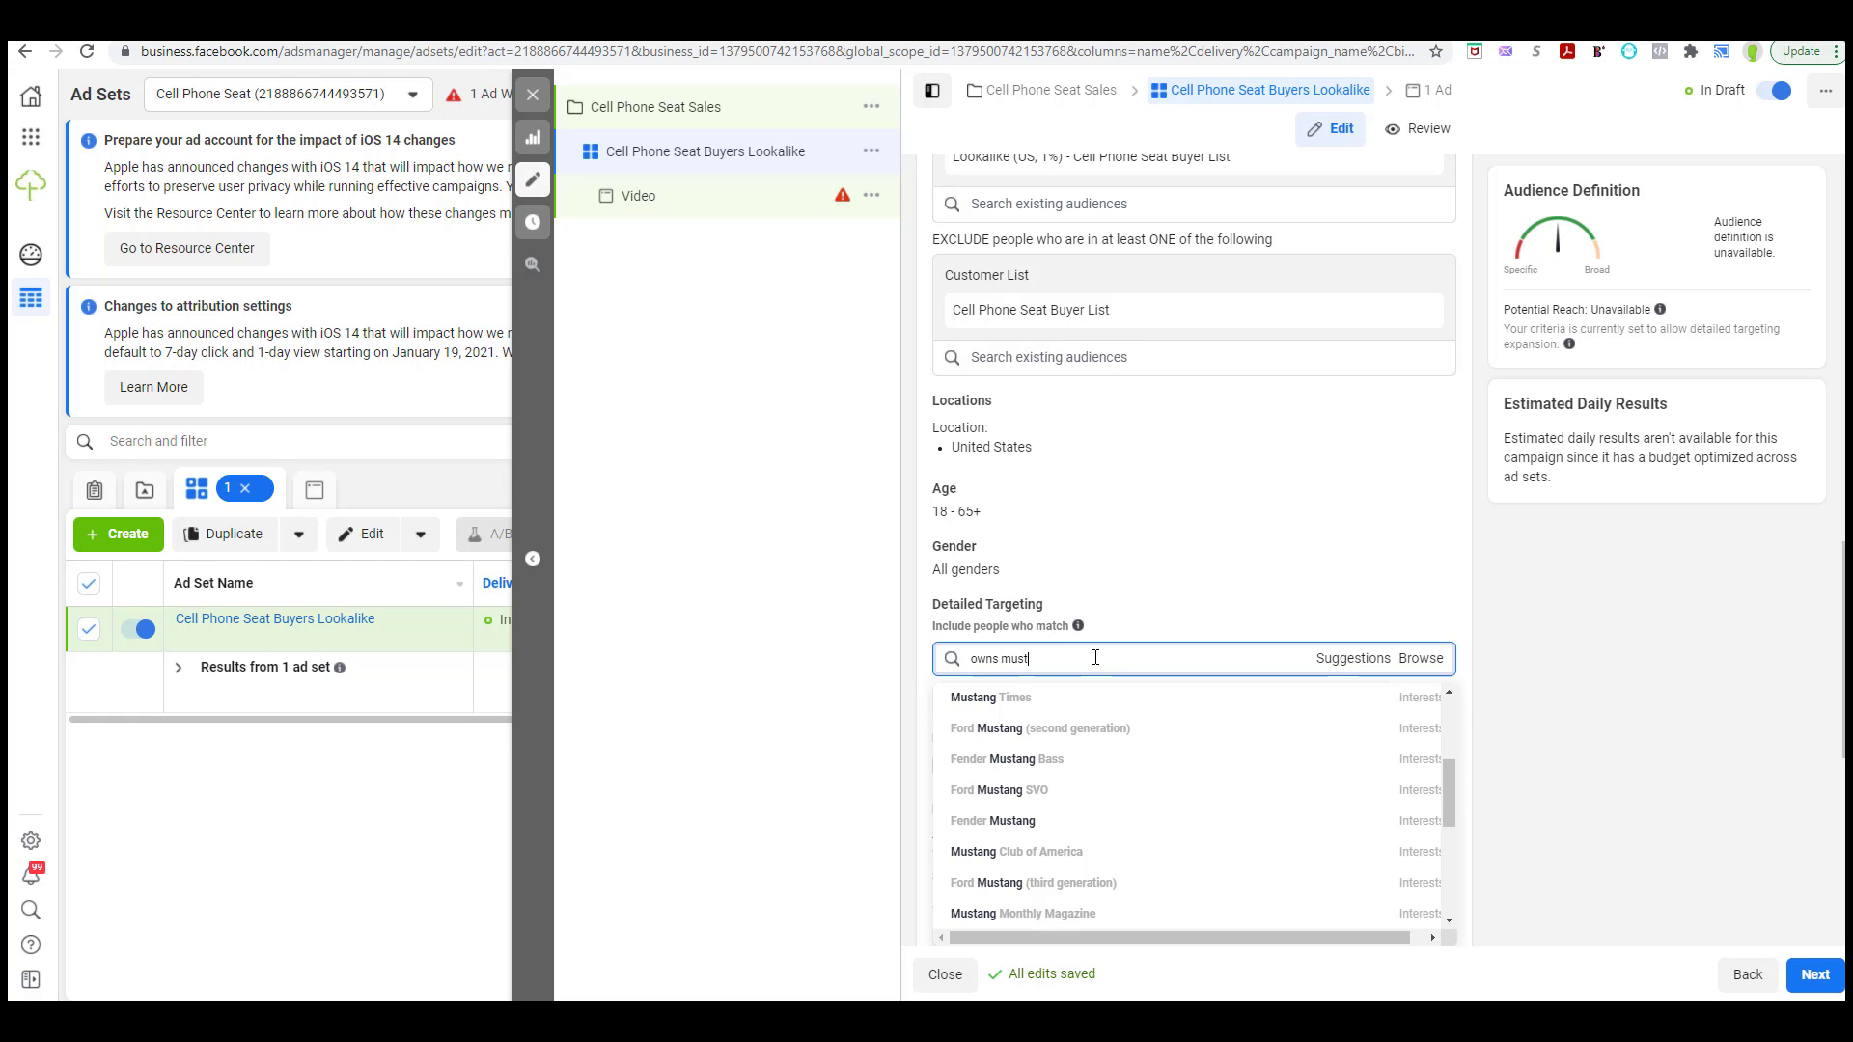
pyautogui.write('ang')
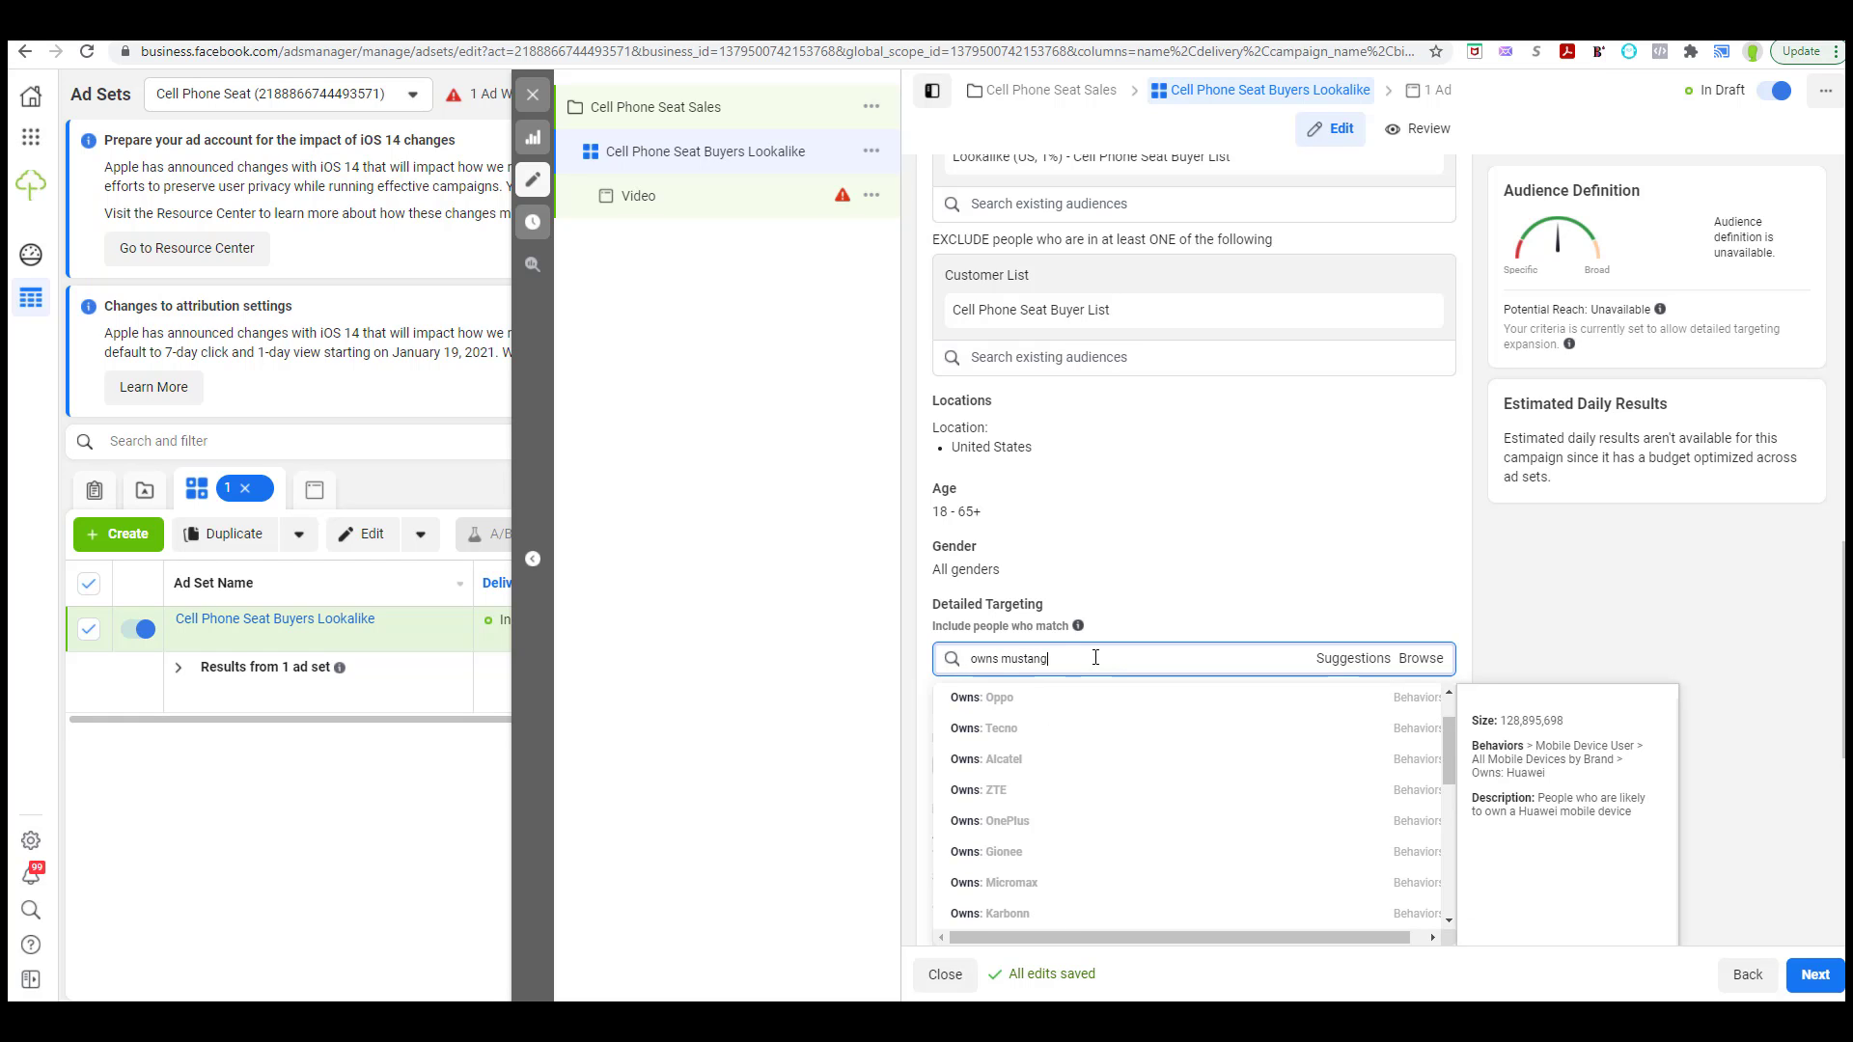
# - Browse the "owns mustang" detailed targeting matches, search for "owns vehicle" instead, and look through the listed behaviors
pyautogui.scroll(-3, 1052, 807)
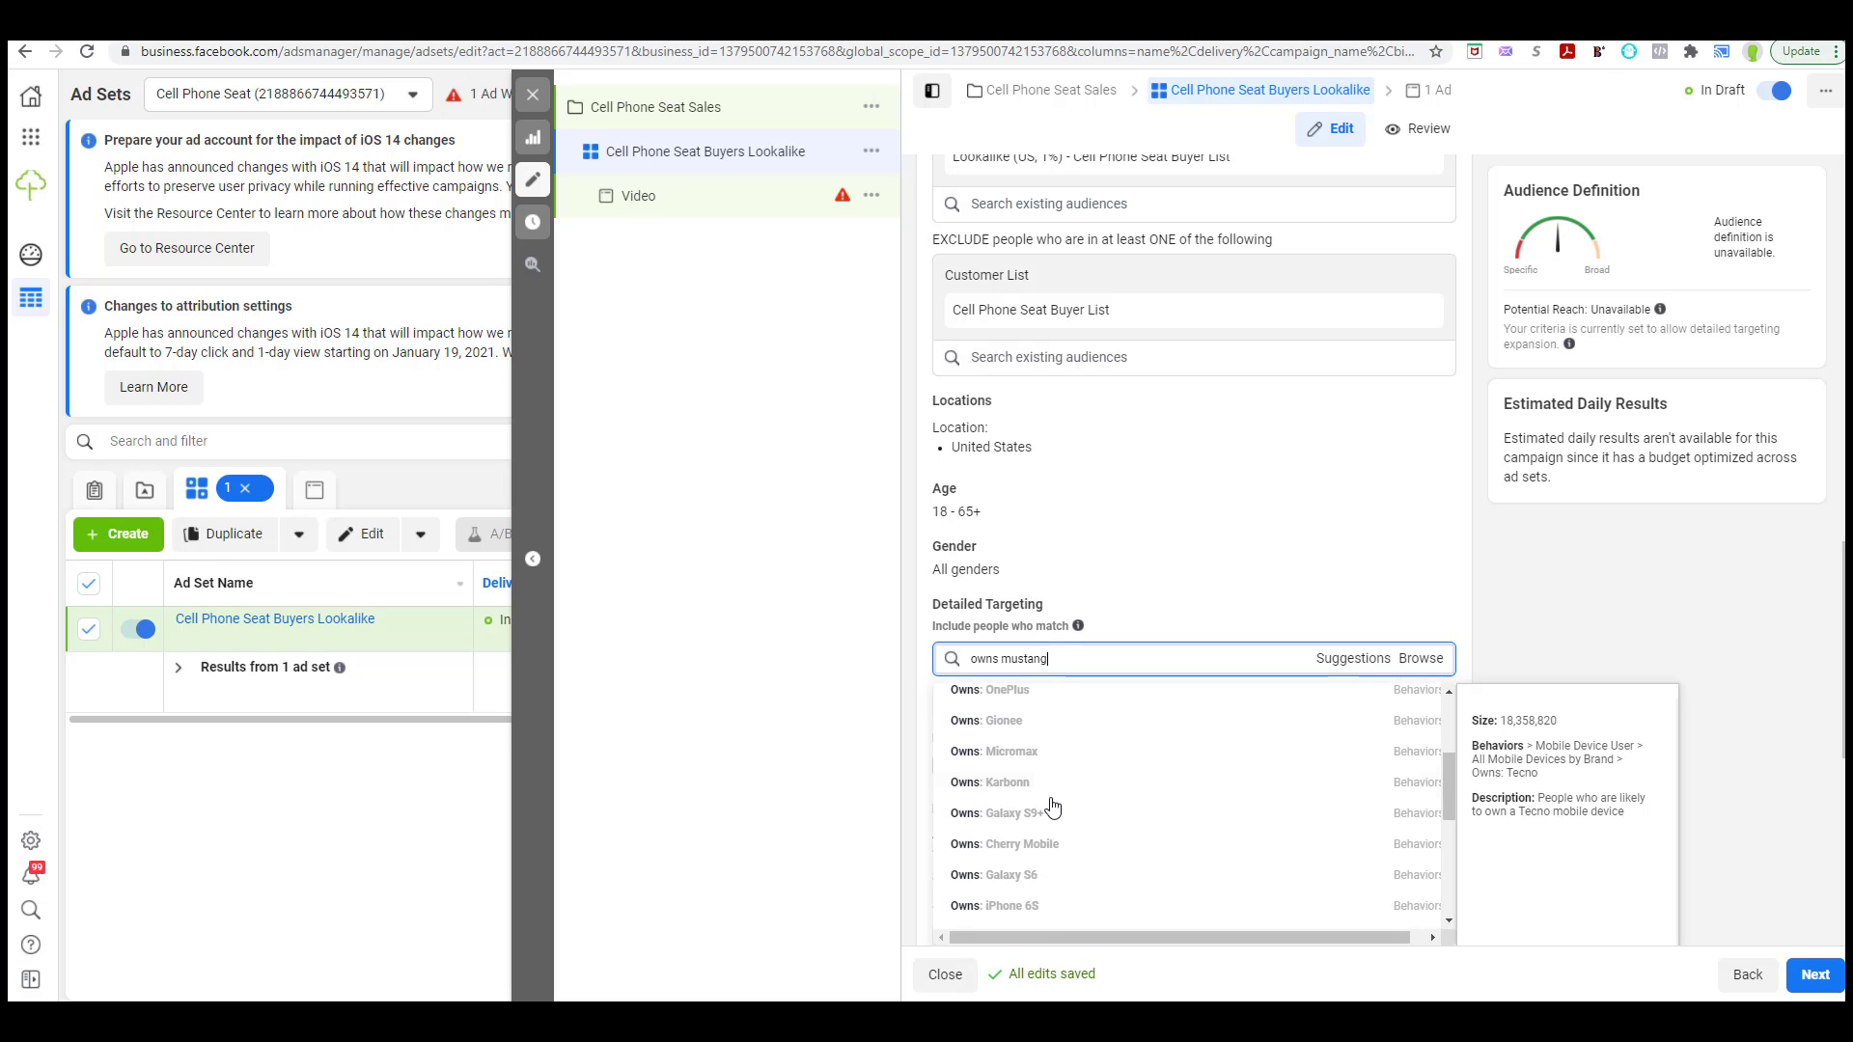
pyautogui.scroll(3, 1051, 806)
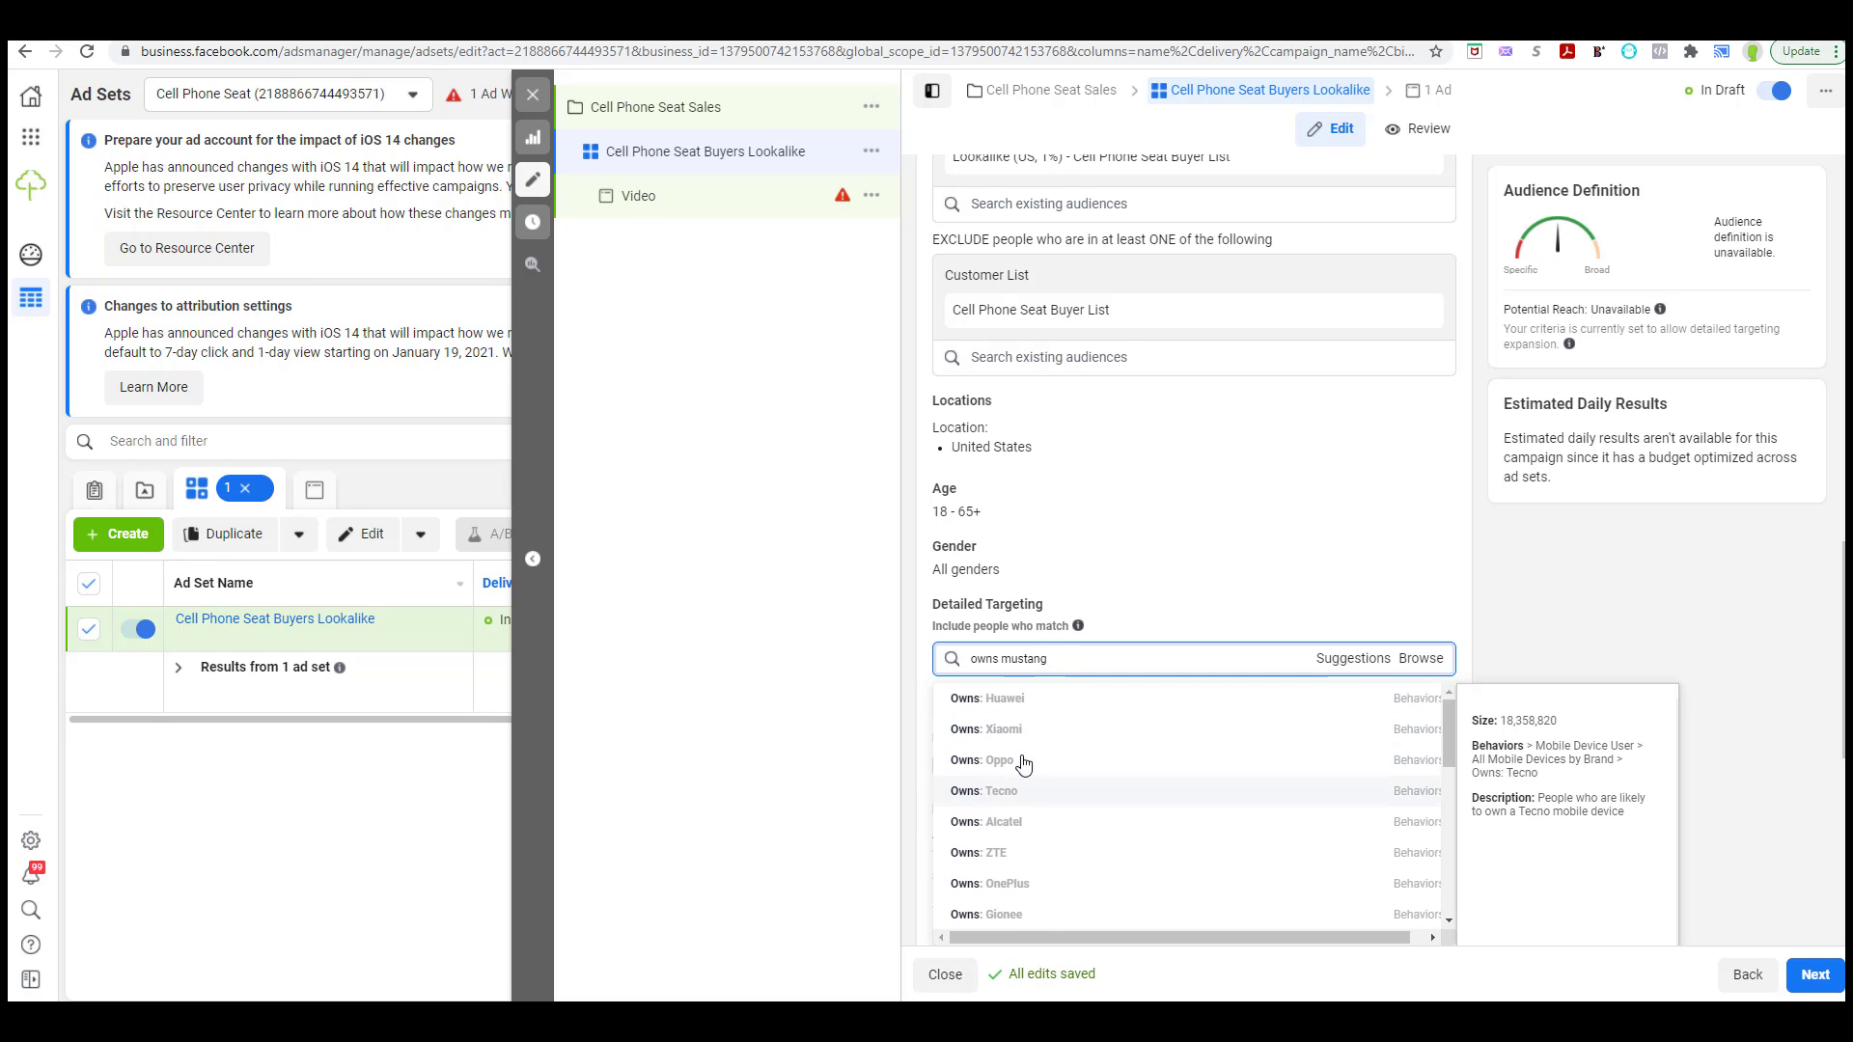
pyautogui.scroll(-10, 1032, 767)
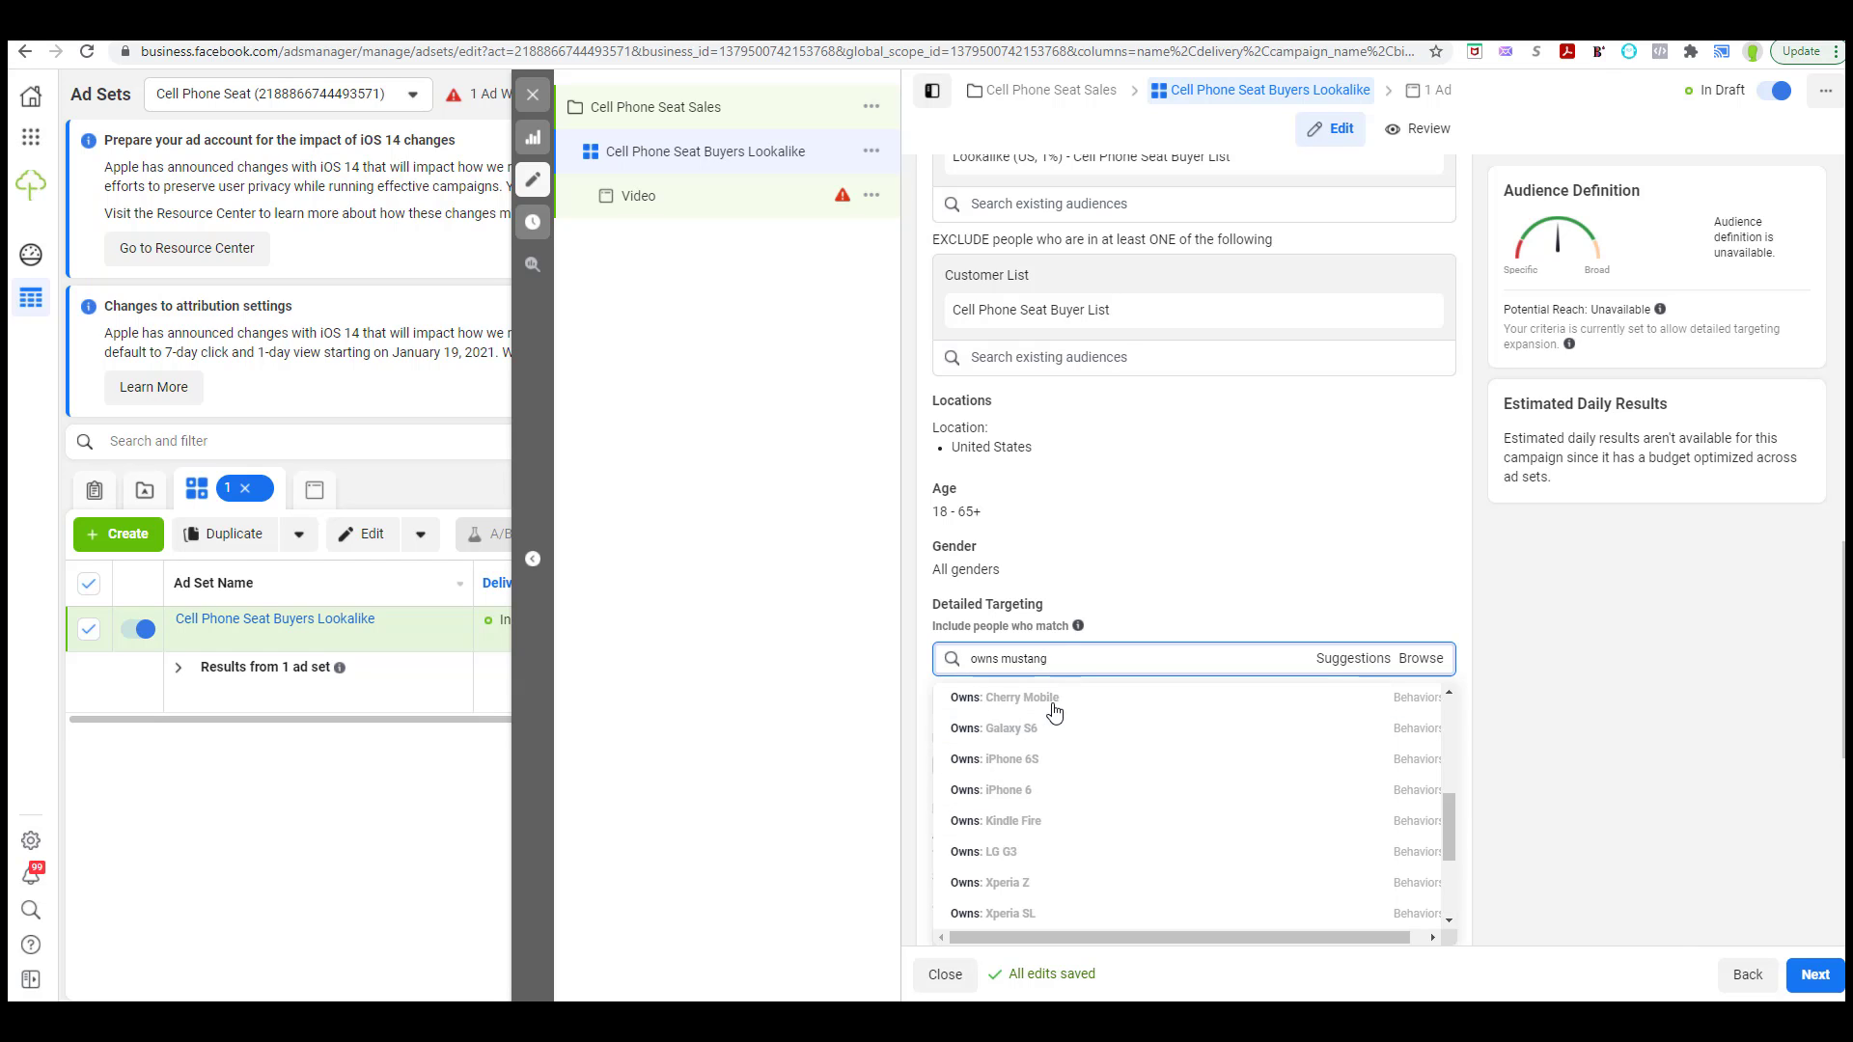
pyautogui.scroll(10, 1052, 714)
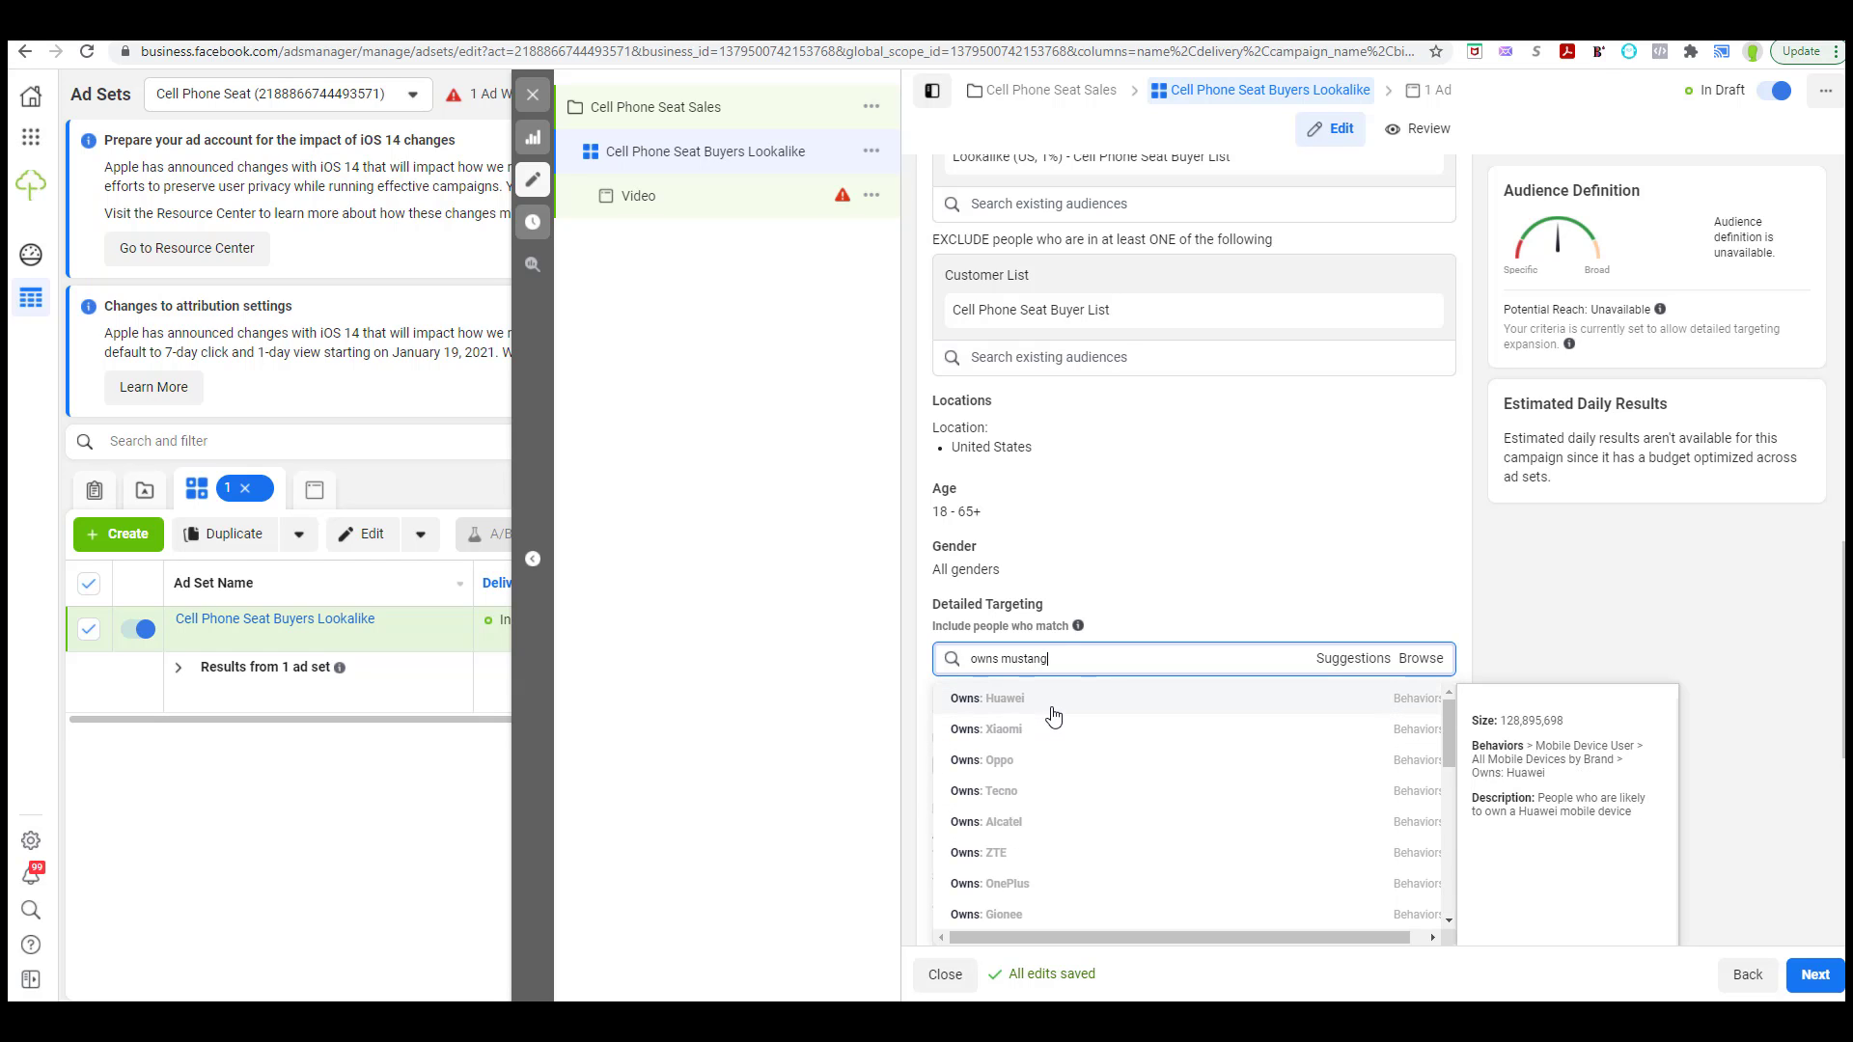
pyautogui.tripleClick(1085, 664)
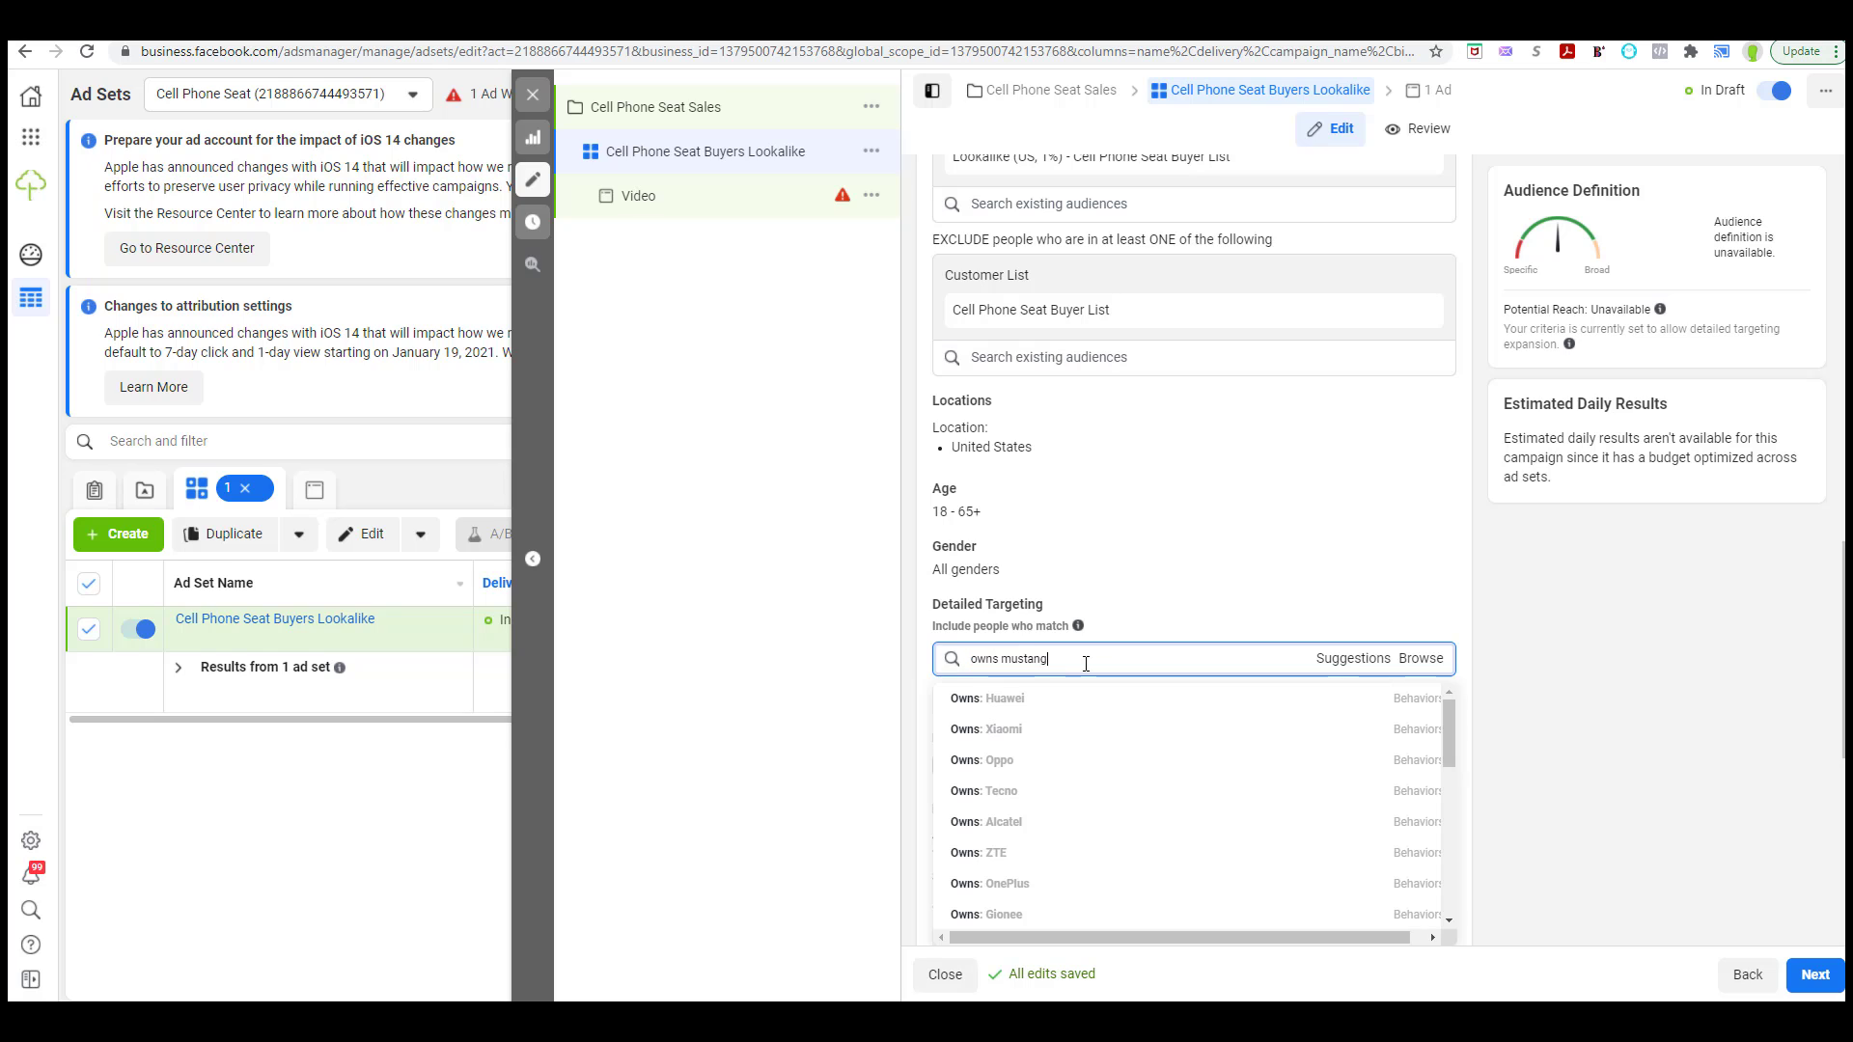
pyautogui.doubleClick(1013, 660)
pyautogui.write('vehicle')
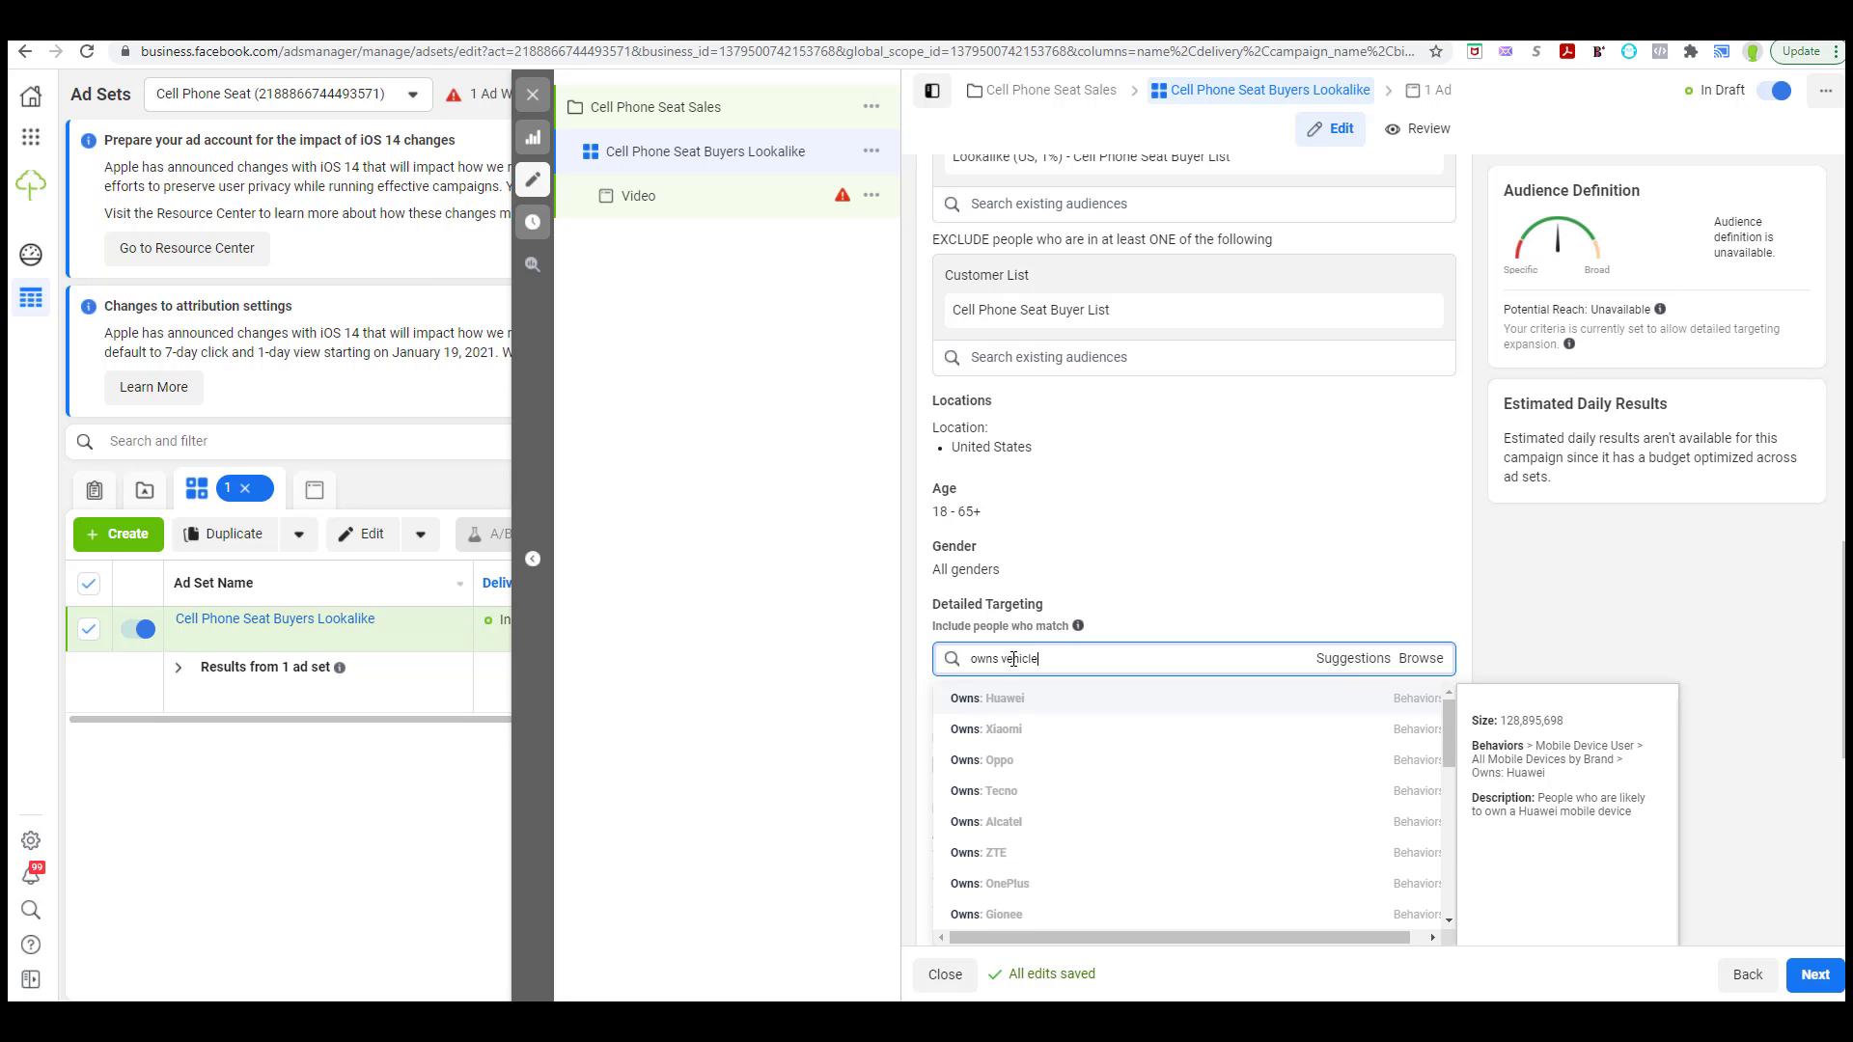
pyautogui.scroll(-10, 1023, 762)
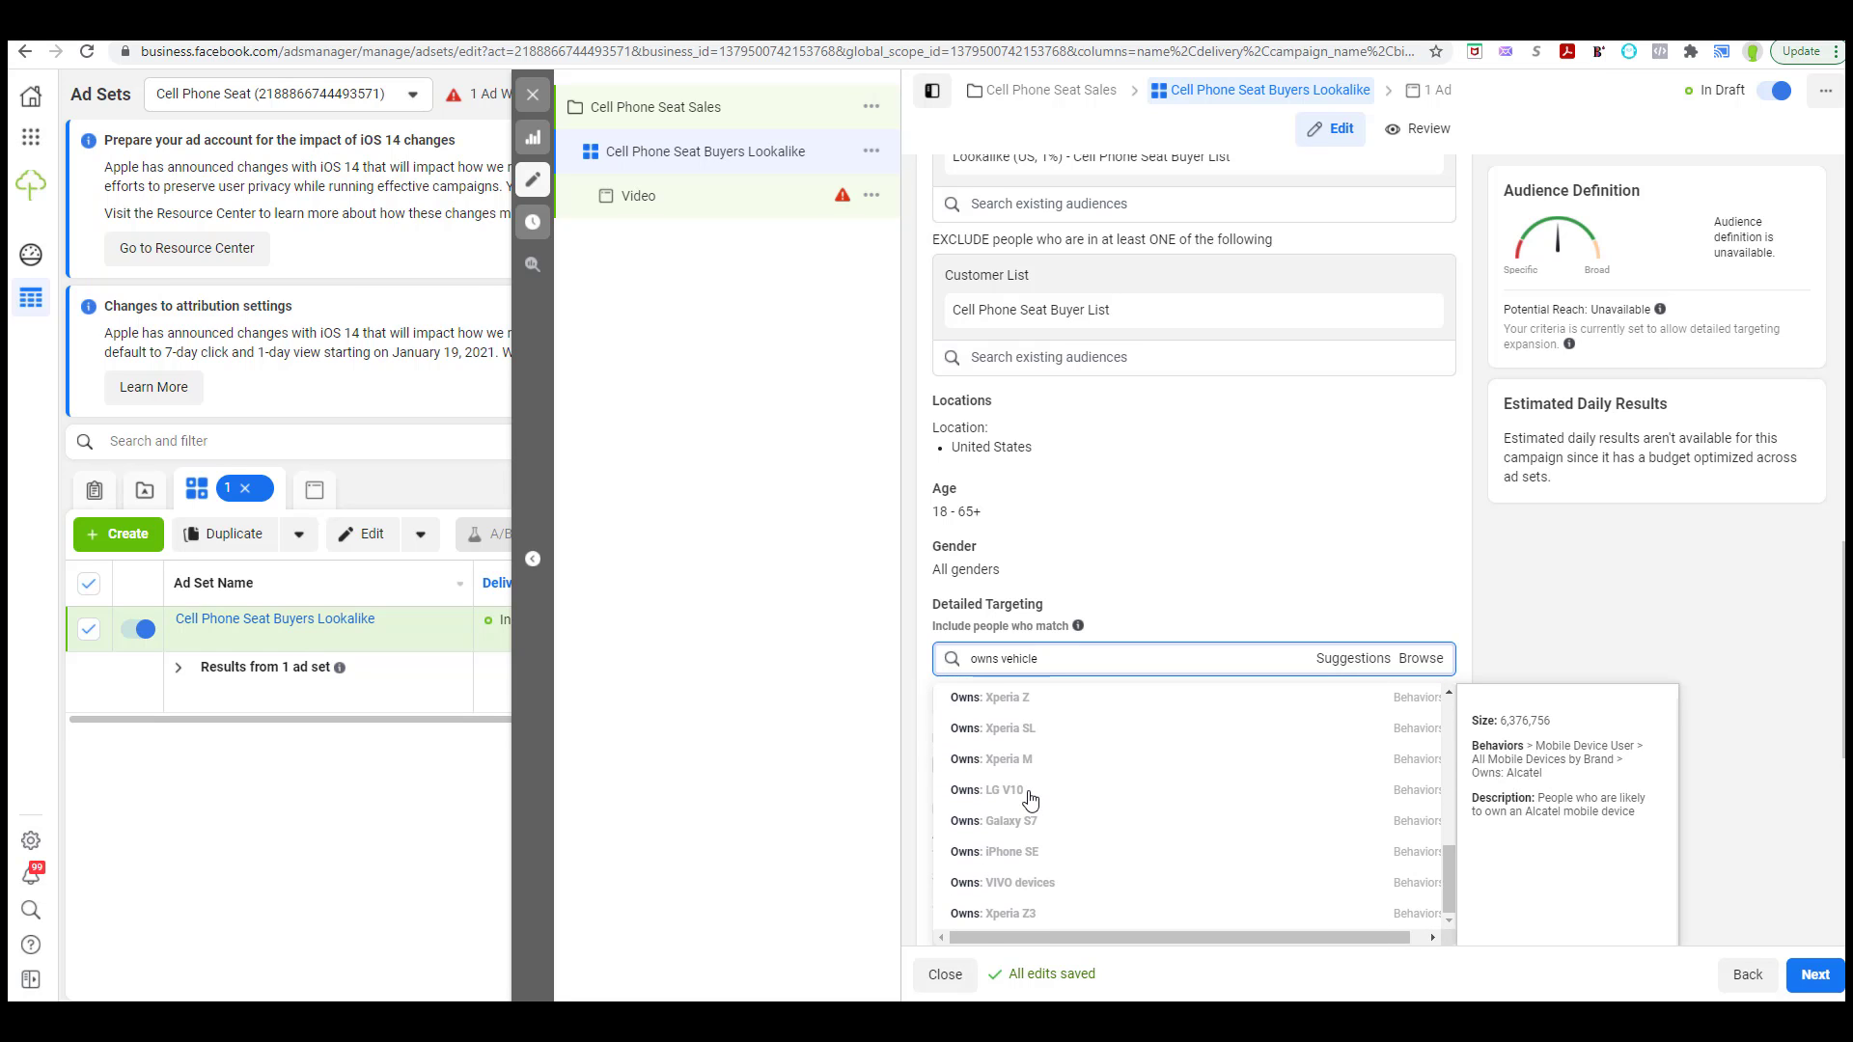
pyautogui.scroll(10, 1046, 711)
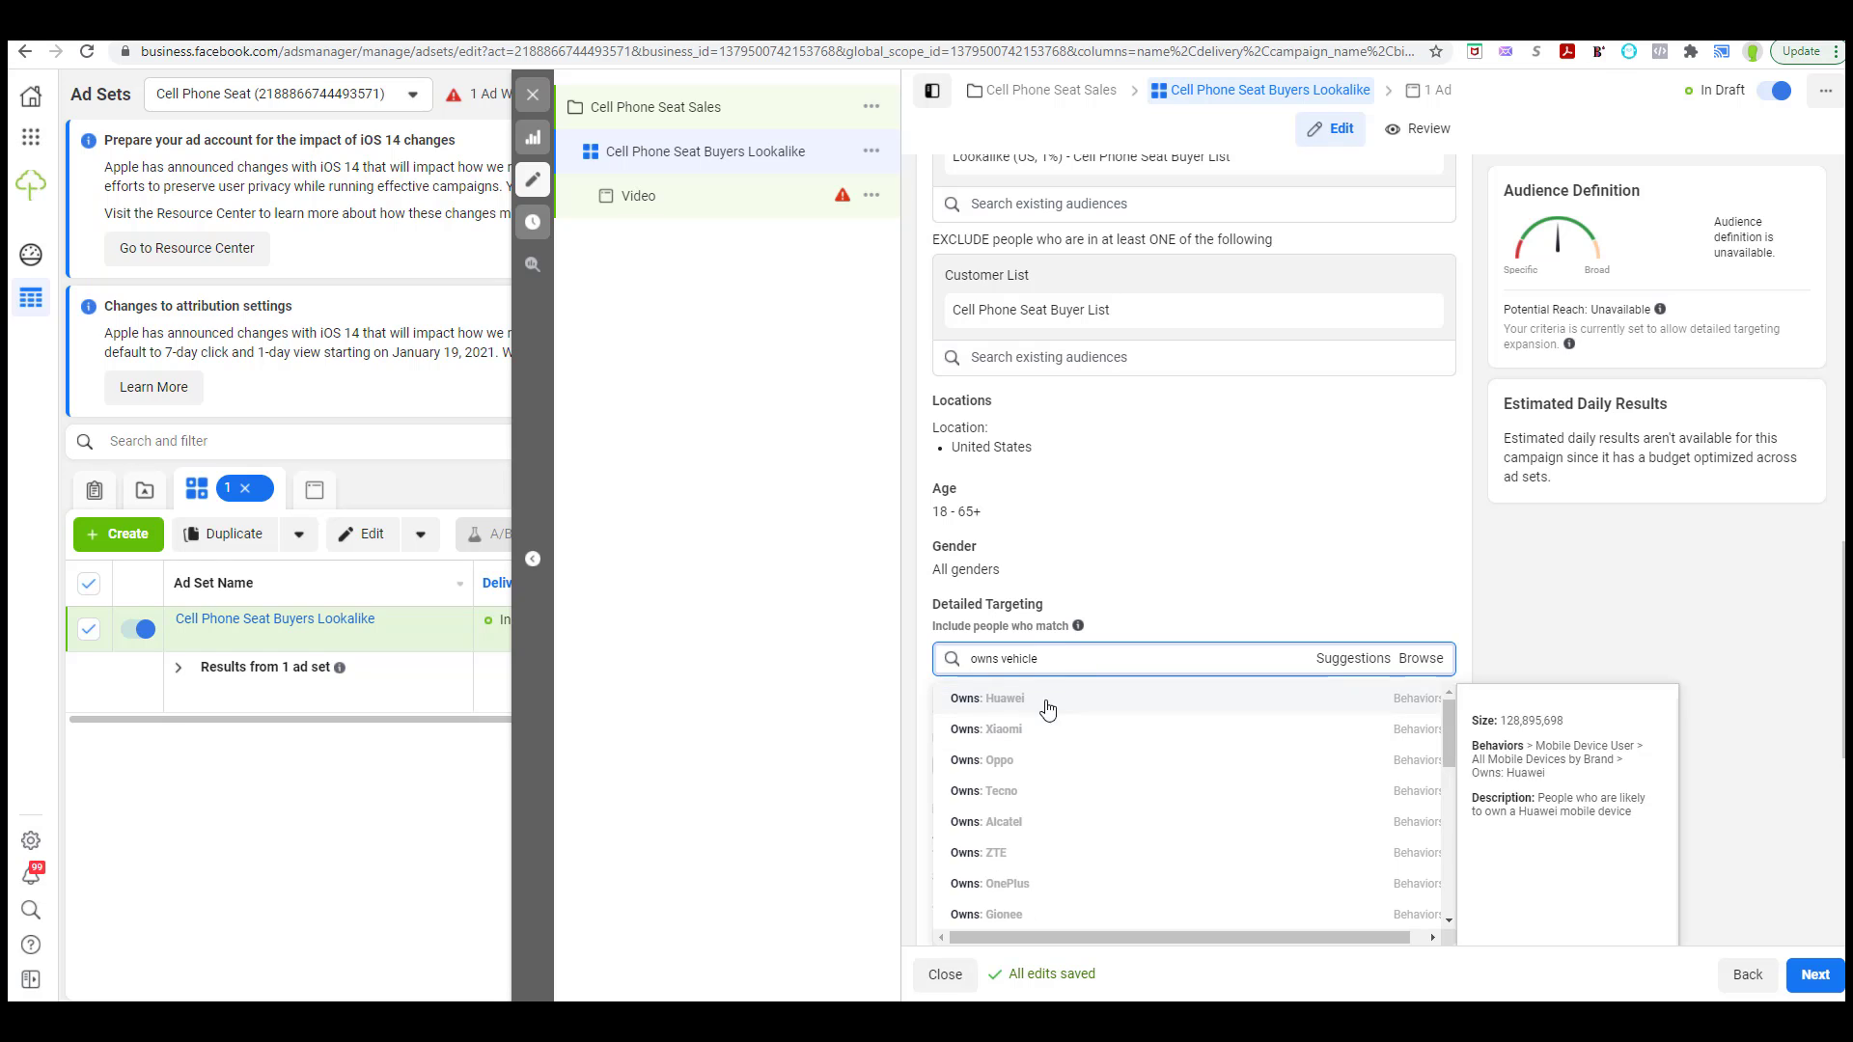
# - Search detailed targeting for "owns ip" and add the behavior "Owns: iPhone 7" to the included audience
pyautogui.tripleClick(1052, 659)
pyautogui.press('BackSpace')
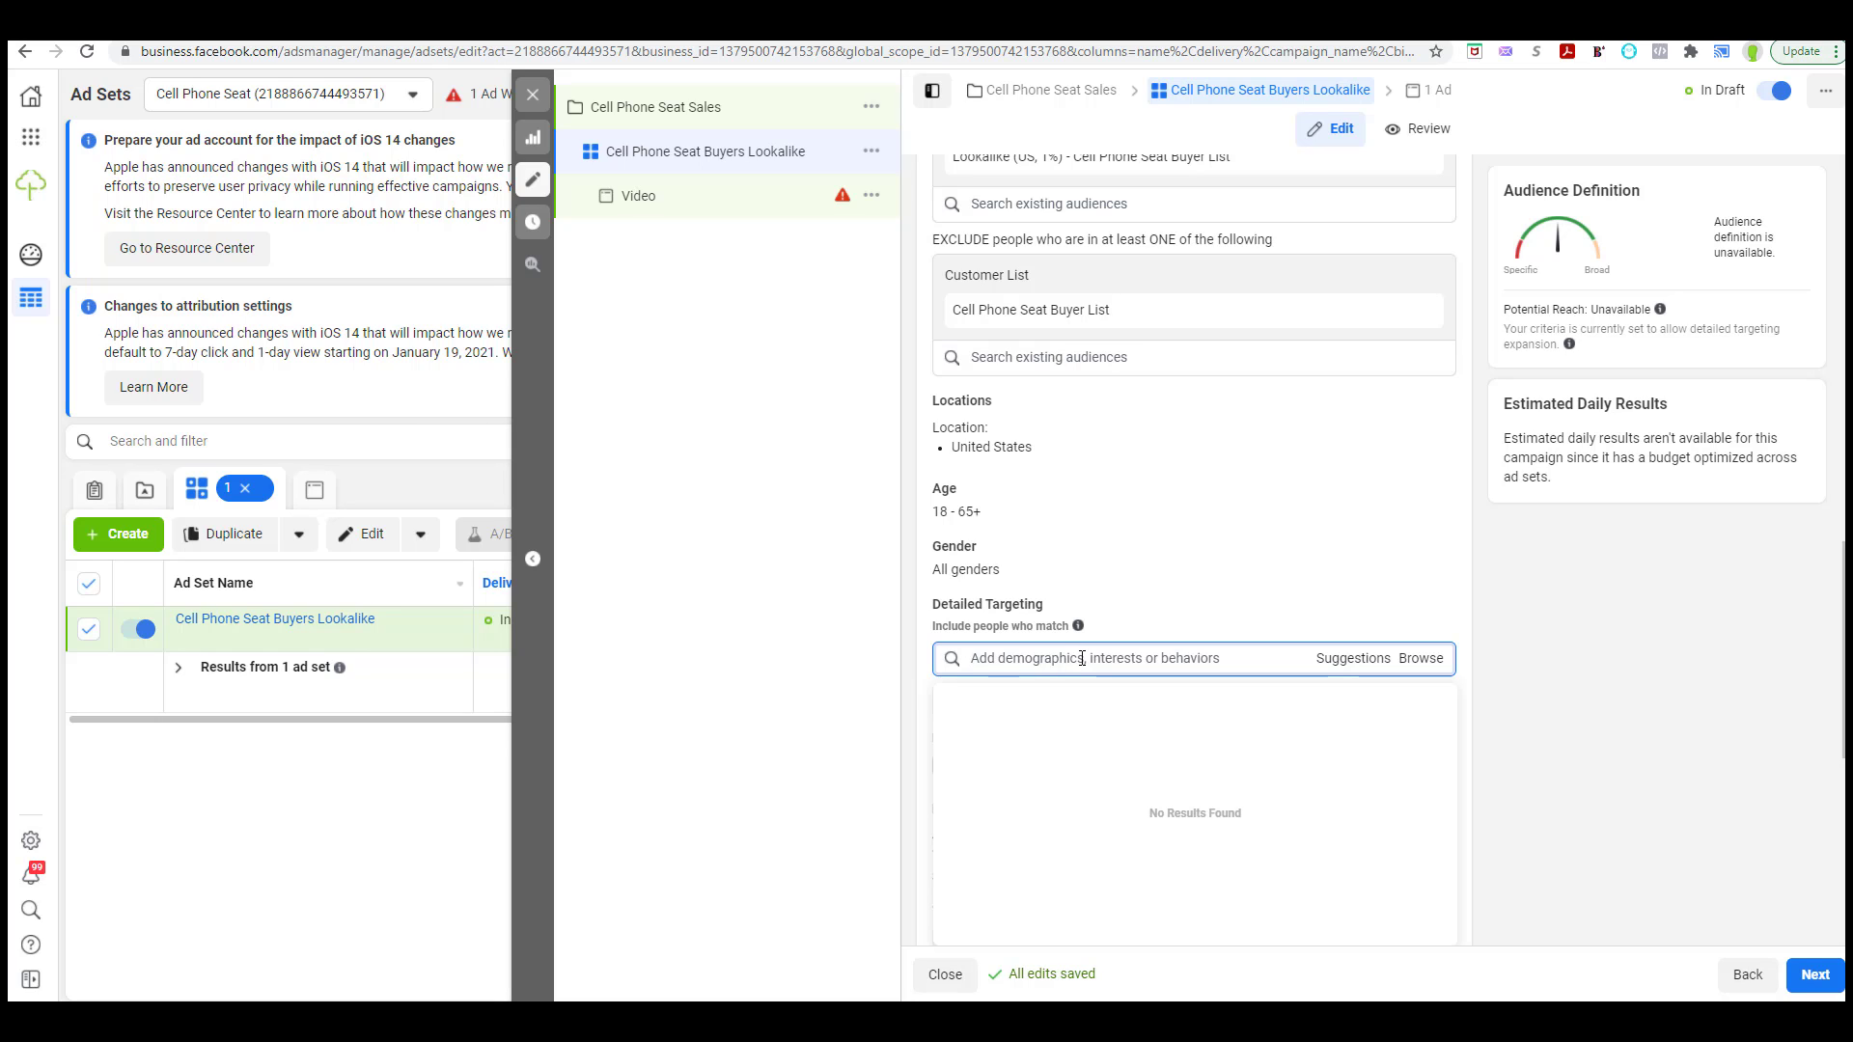
pyautogui.write('owns i')
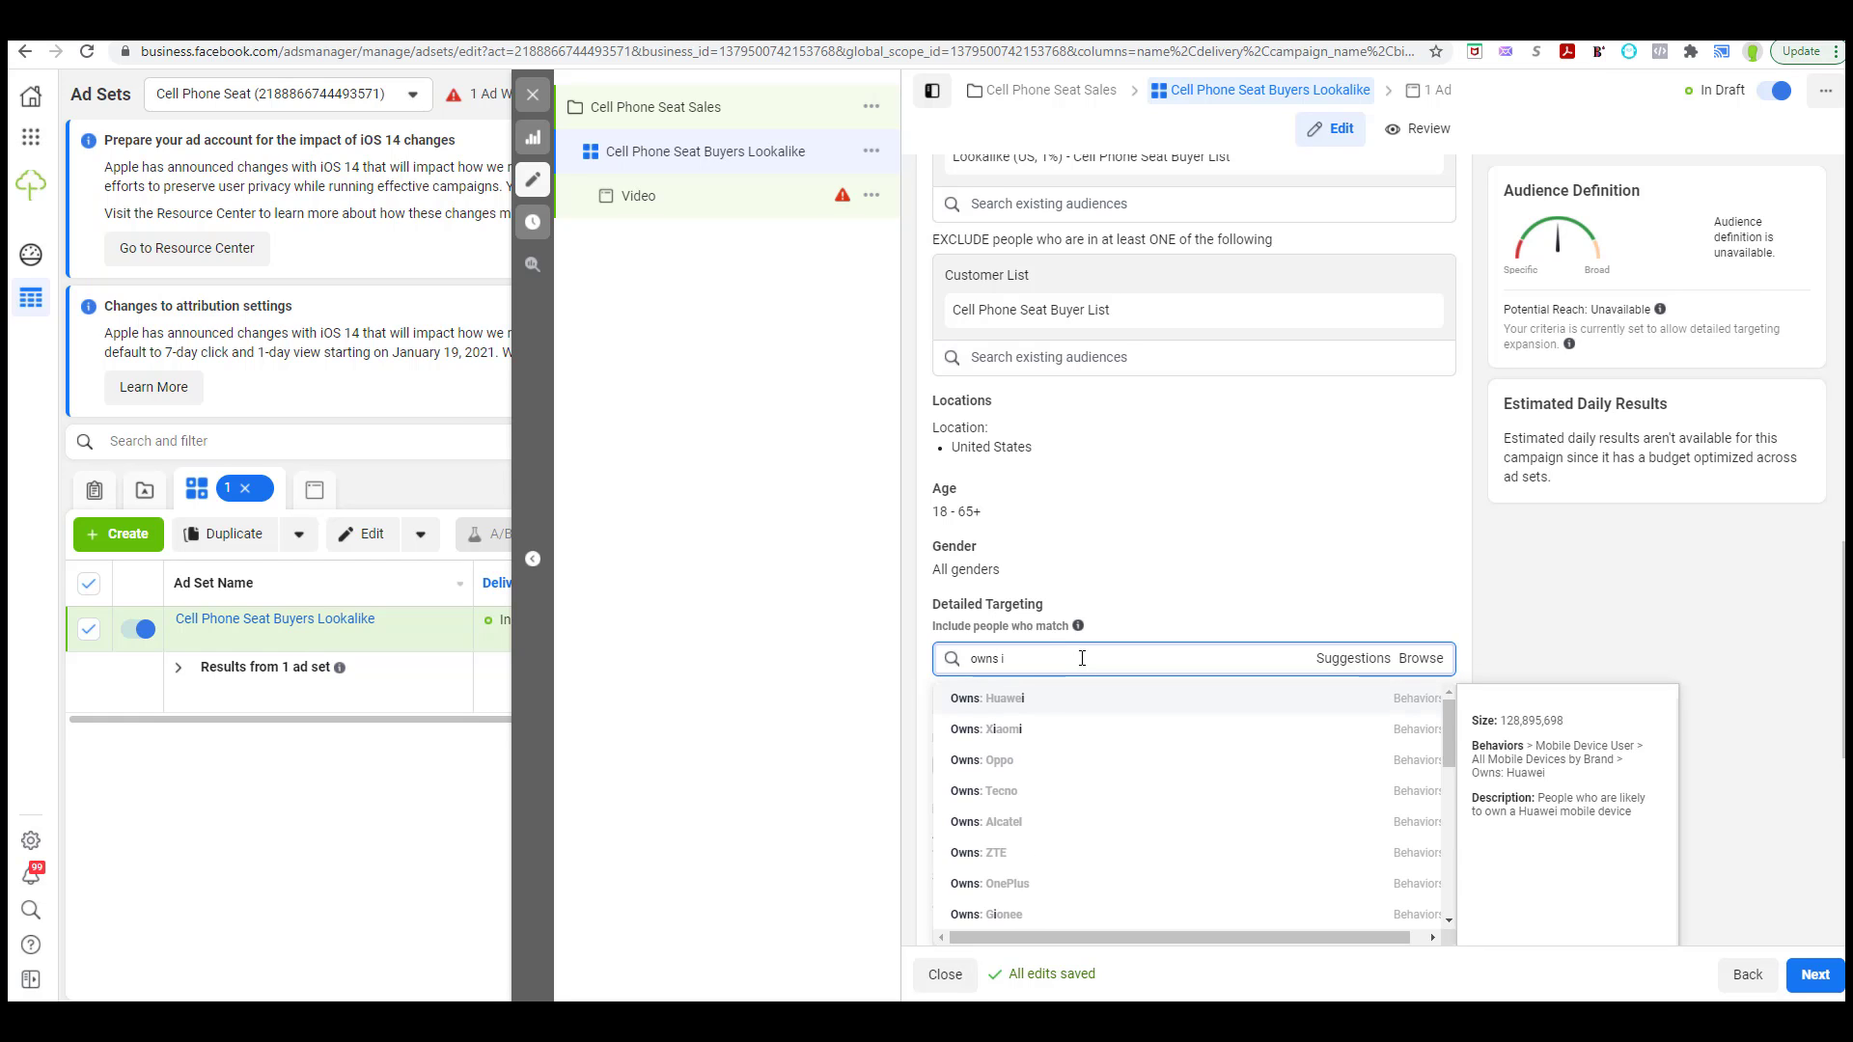
pyautogui.write('p')
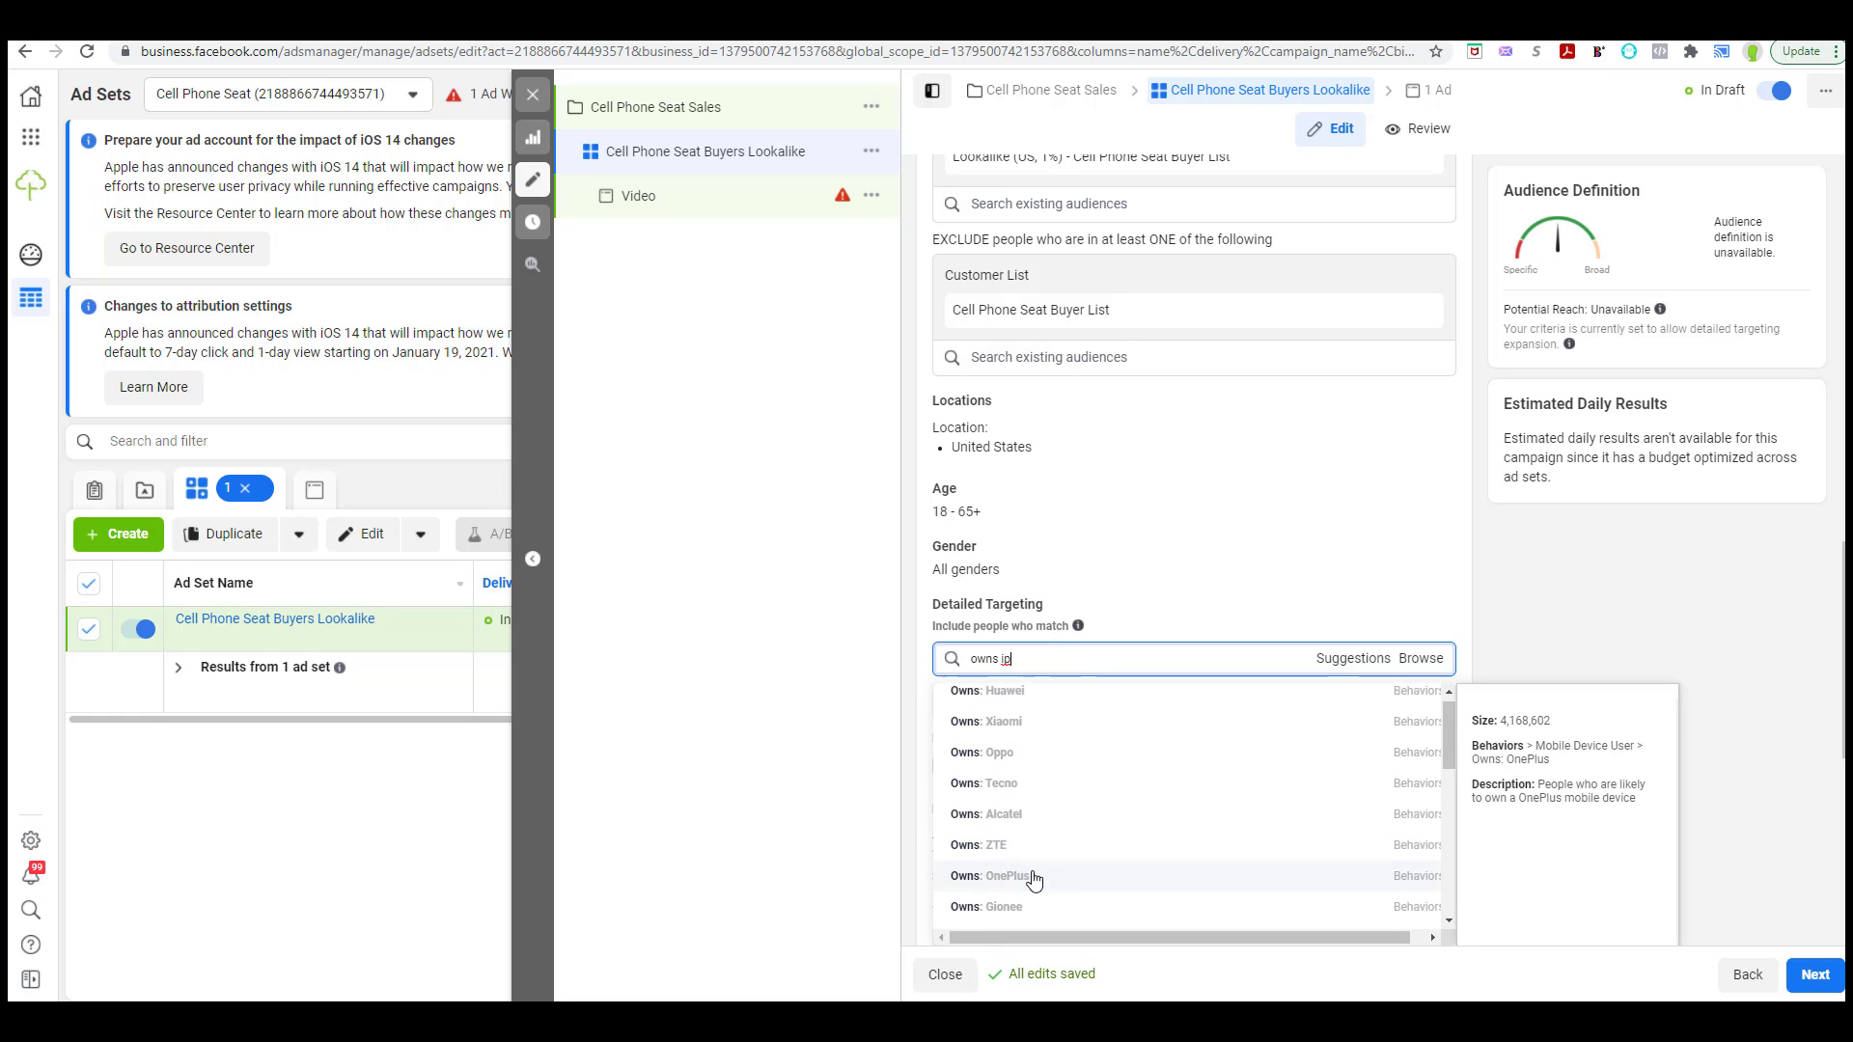
pyautogui.scroll(-2, 1030, 869)
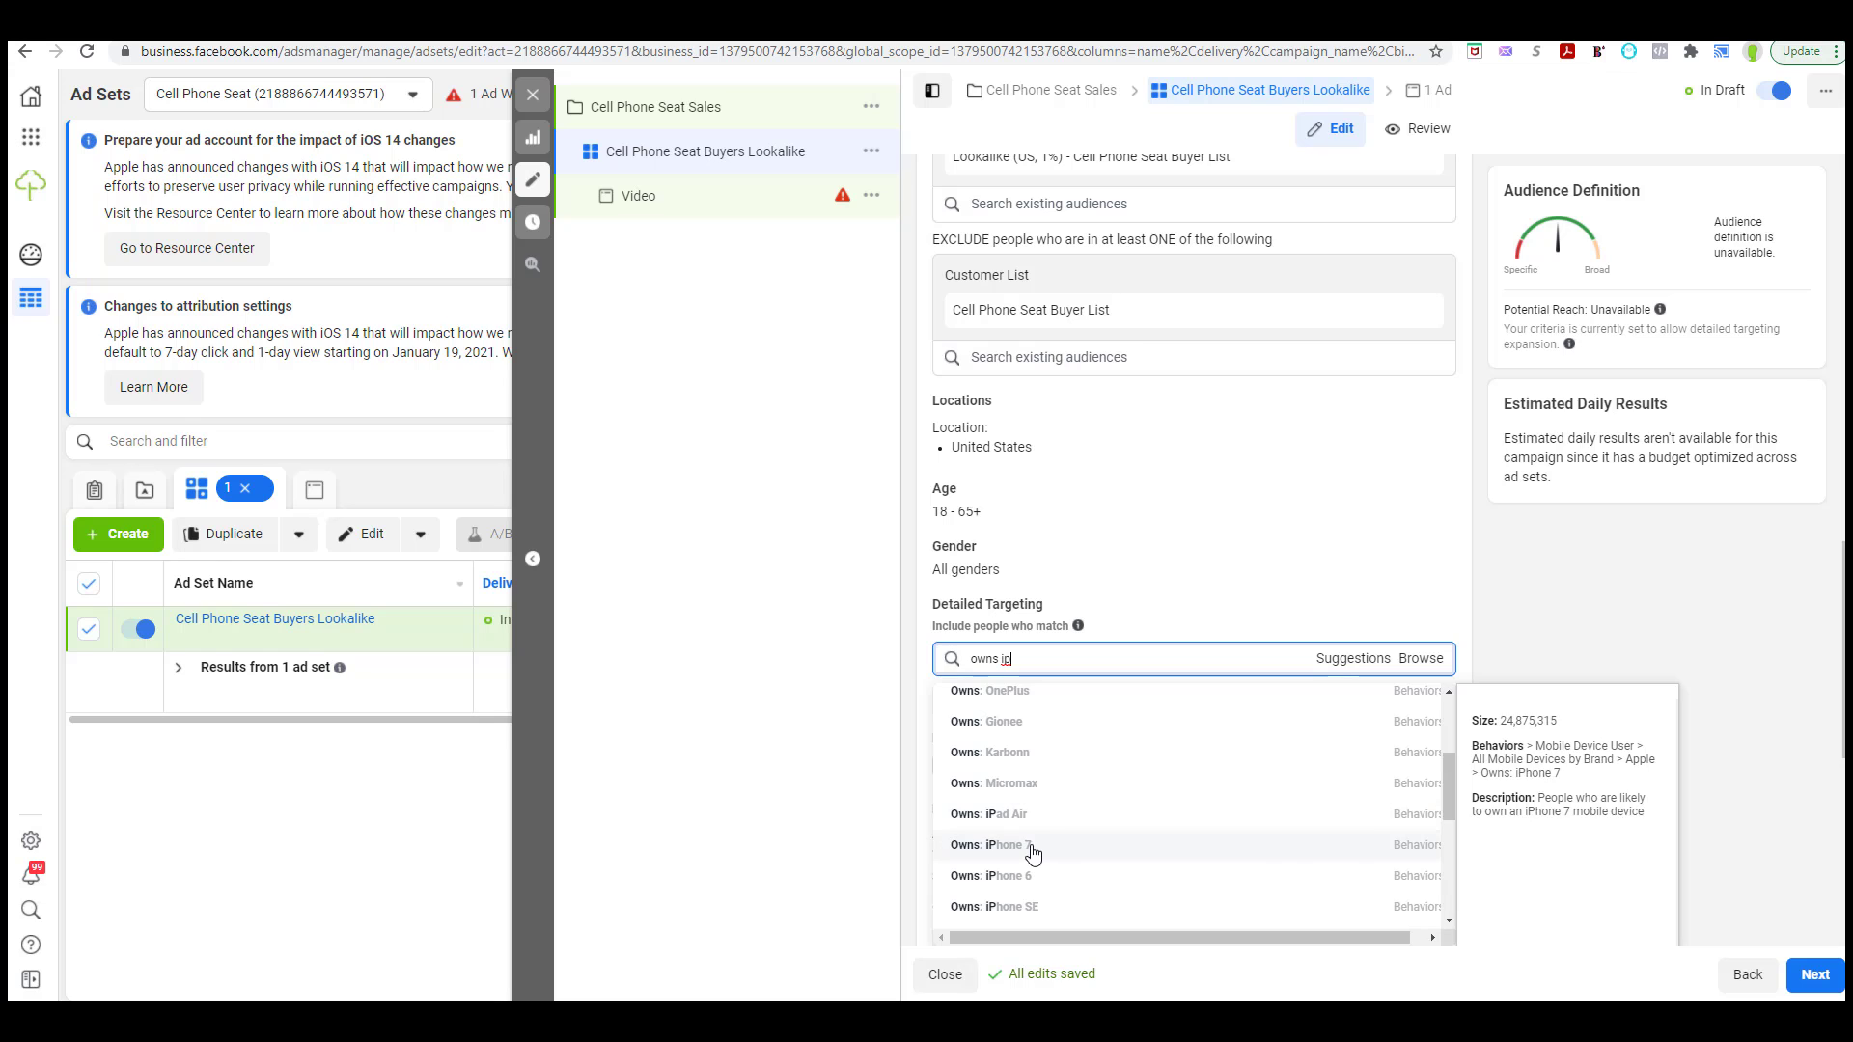
pyautogui.click(1029, 847)
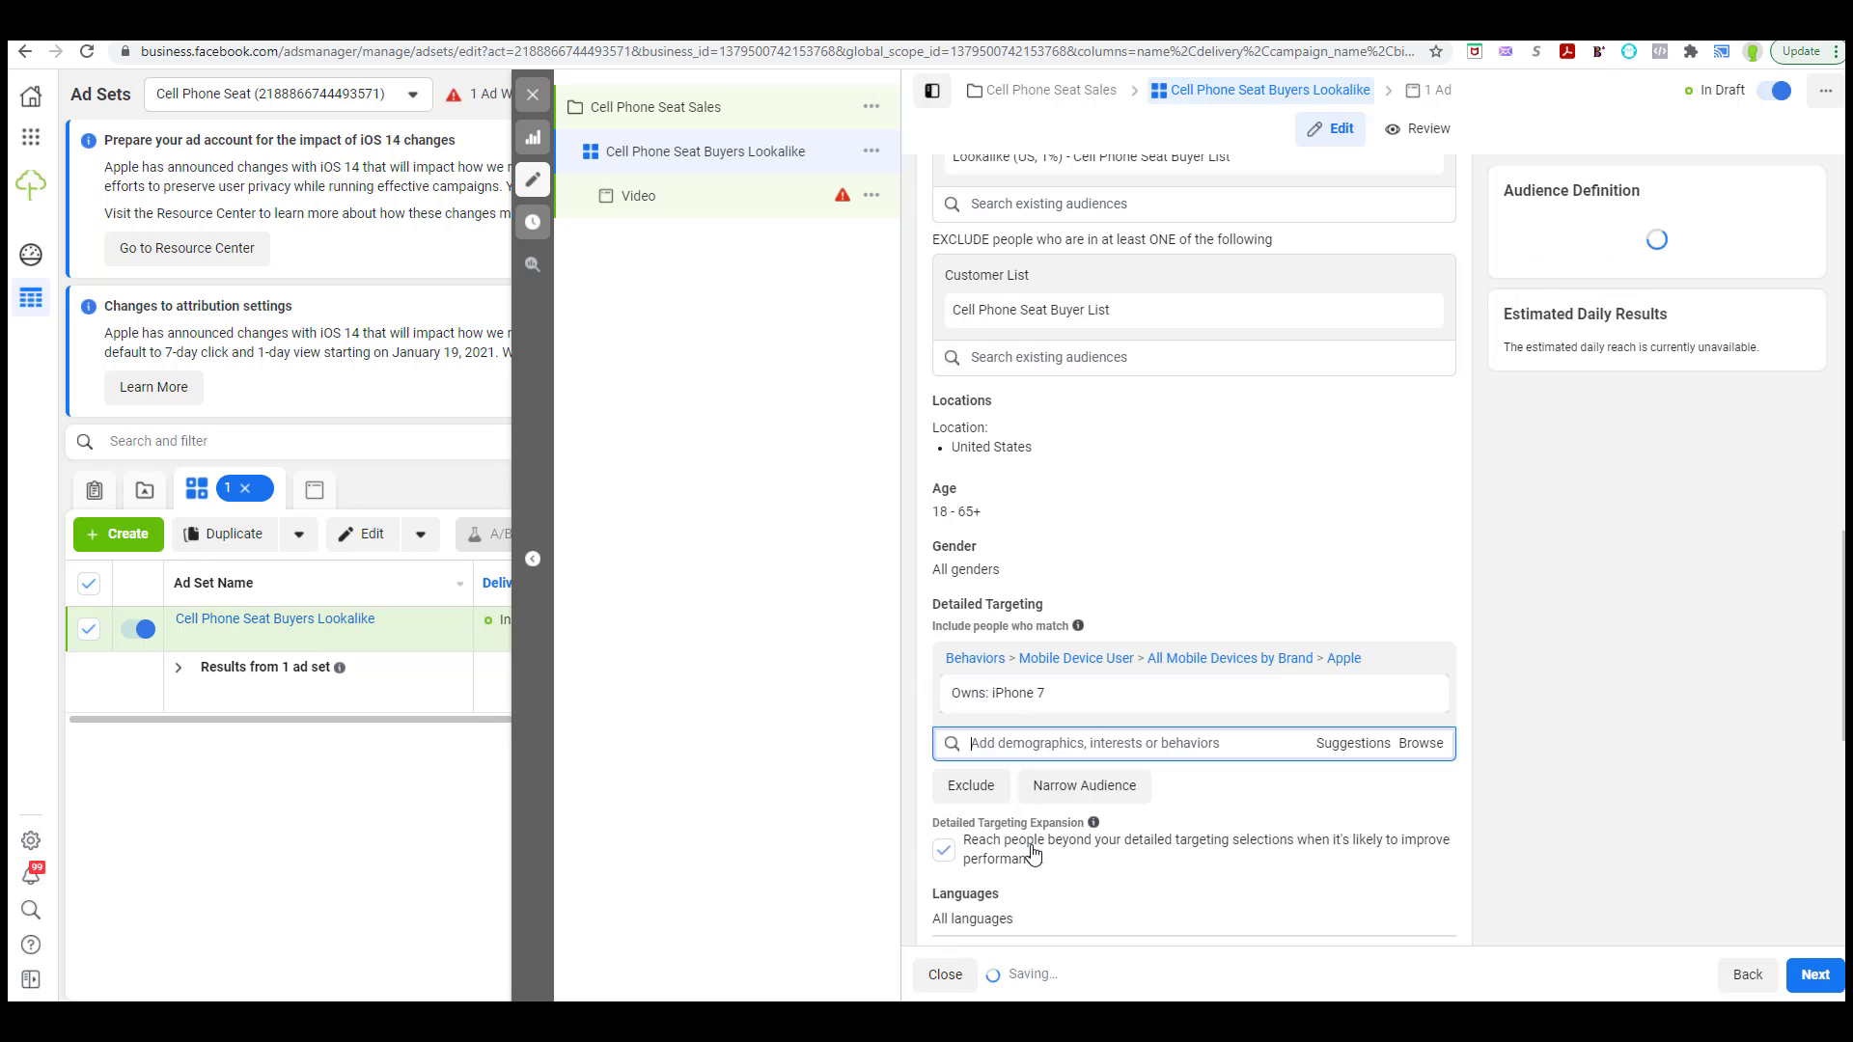
# - Browse the suggested targeting options related to iPhone 7 owners and remove the "Owns: iPhone 7" behavior from detailed targeting
pyautogui.click(1355, 744)
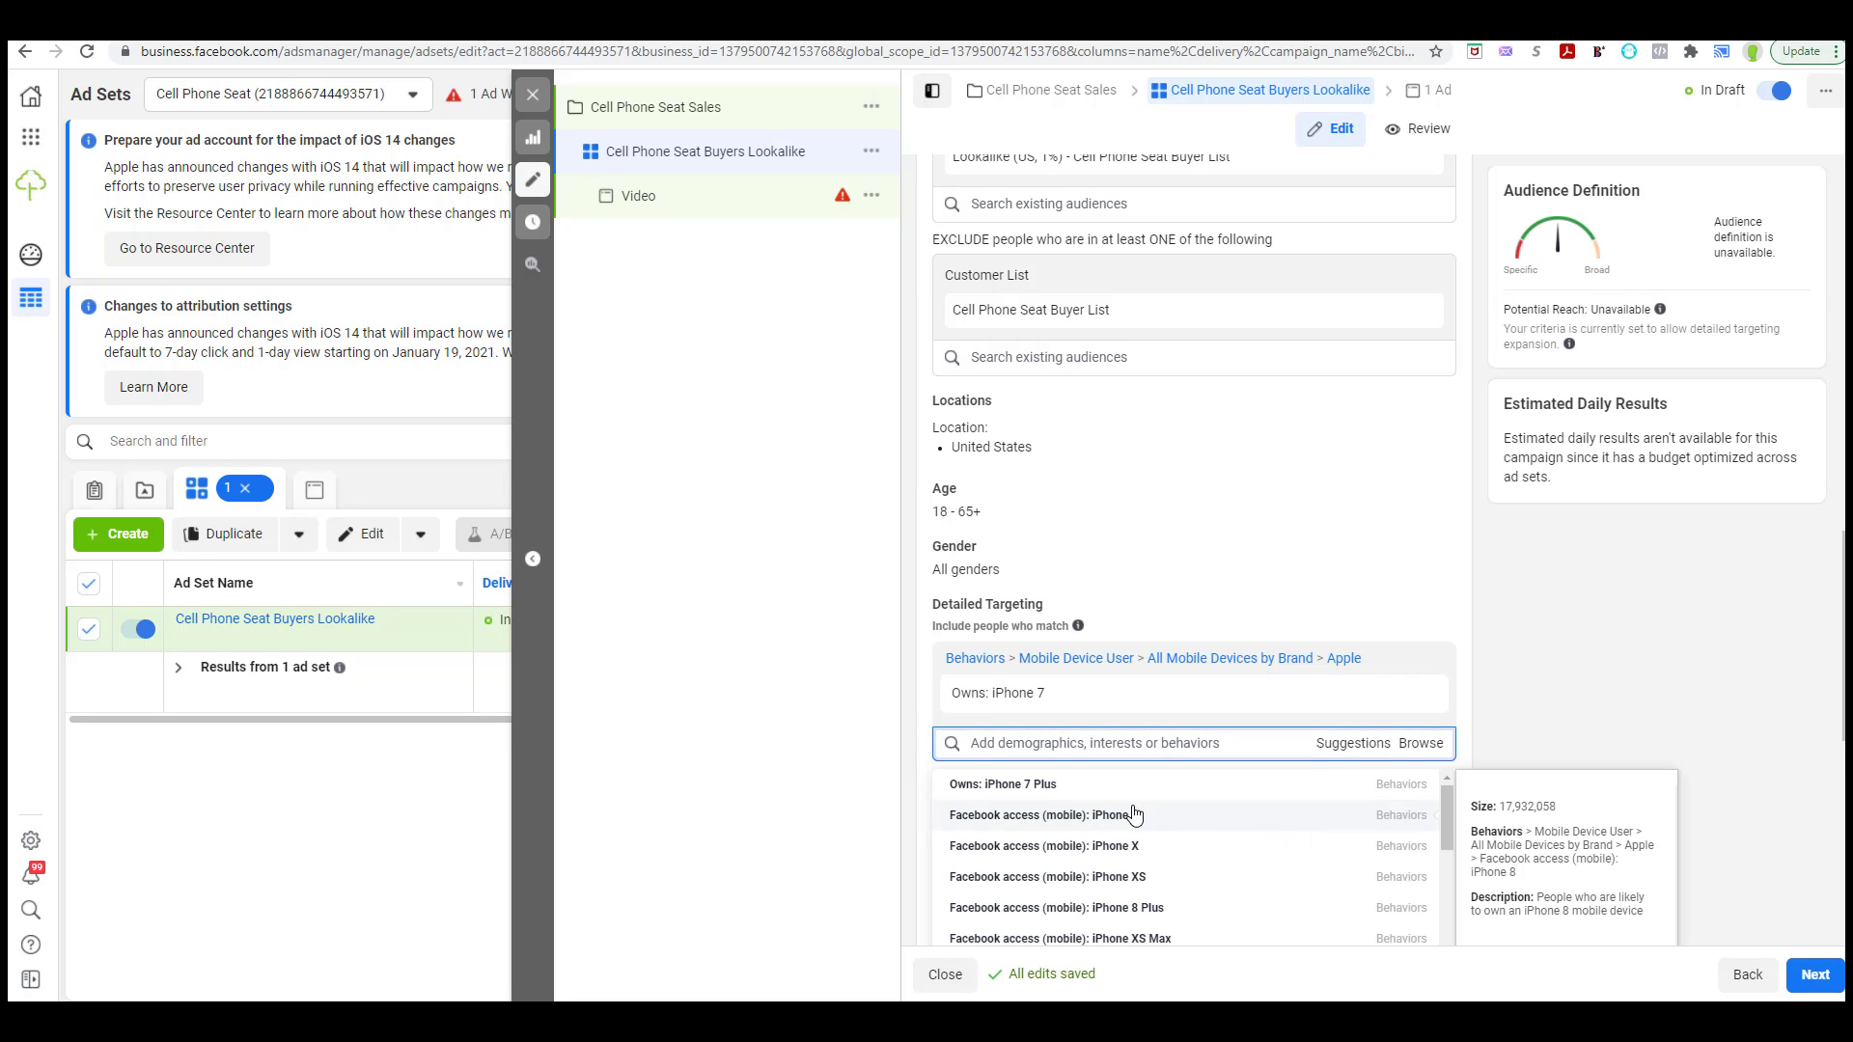
pyautogui.scroll(-3, 1131, 828)
pyautogui.scroll(-5, 1129, 837)
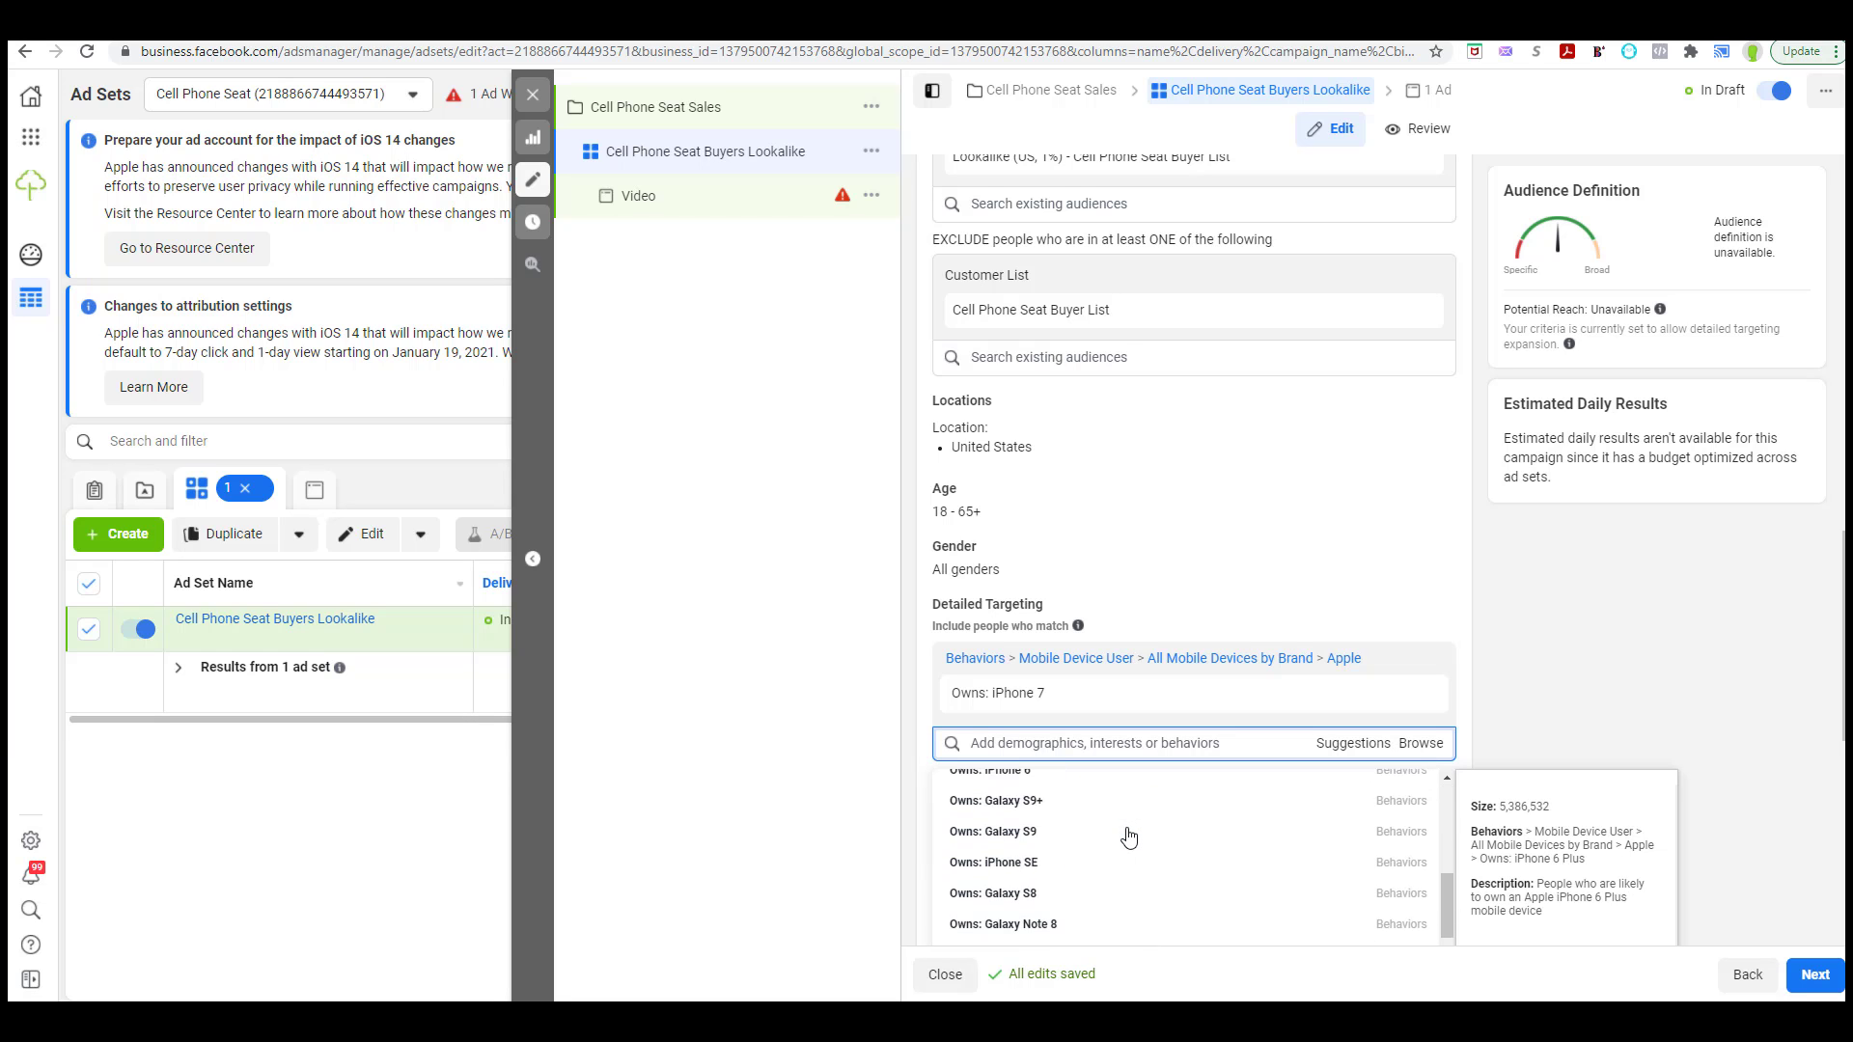
pyautogui.scroll(-5, 1129, 836)
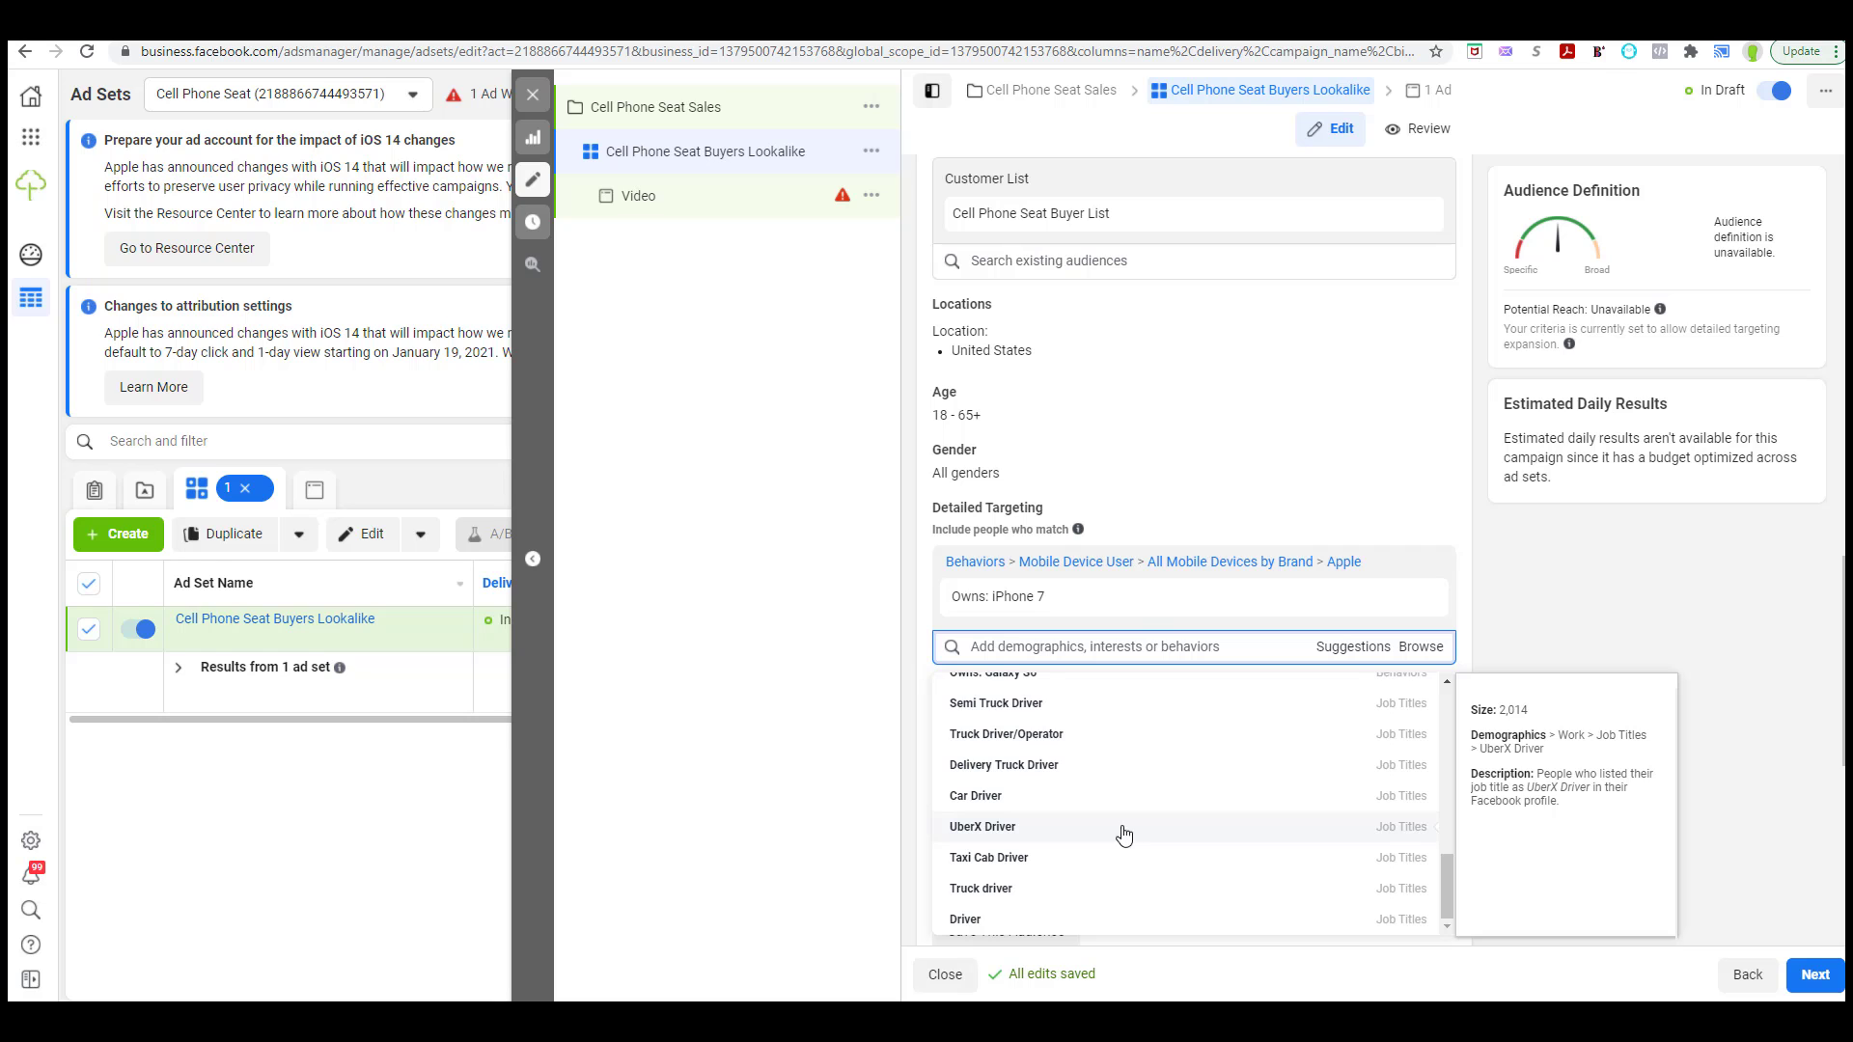
pyautogui.click(1218, 528)
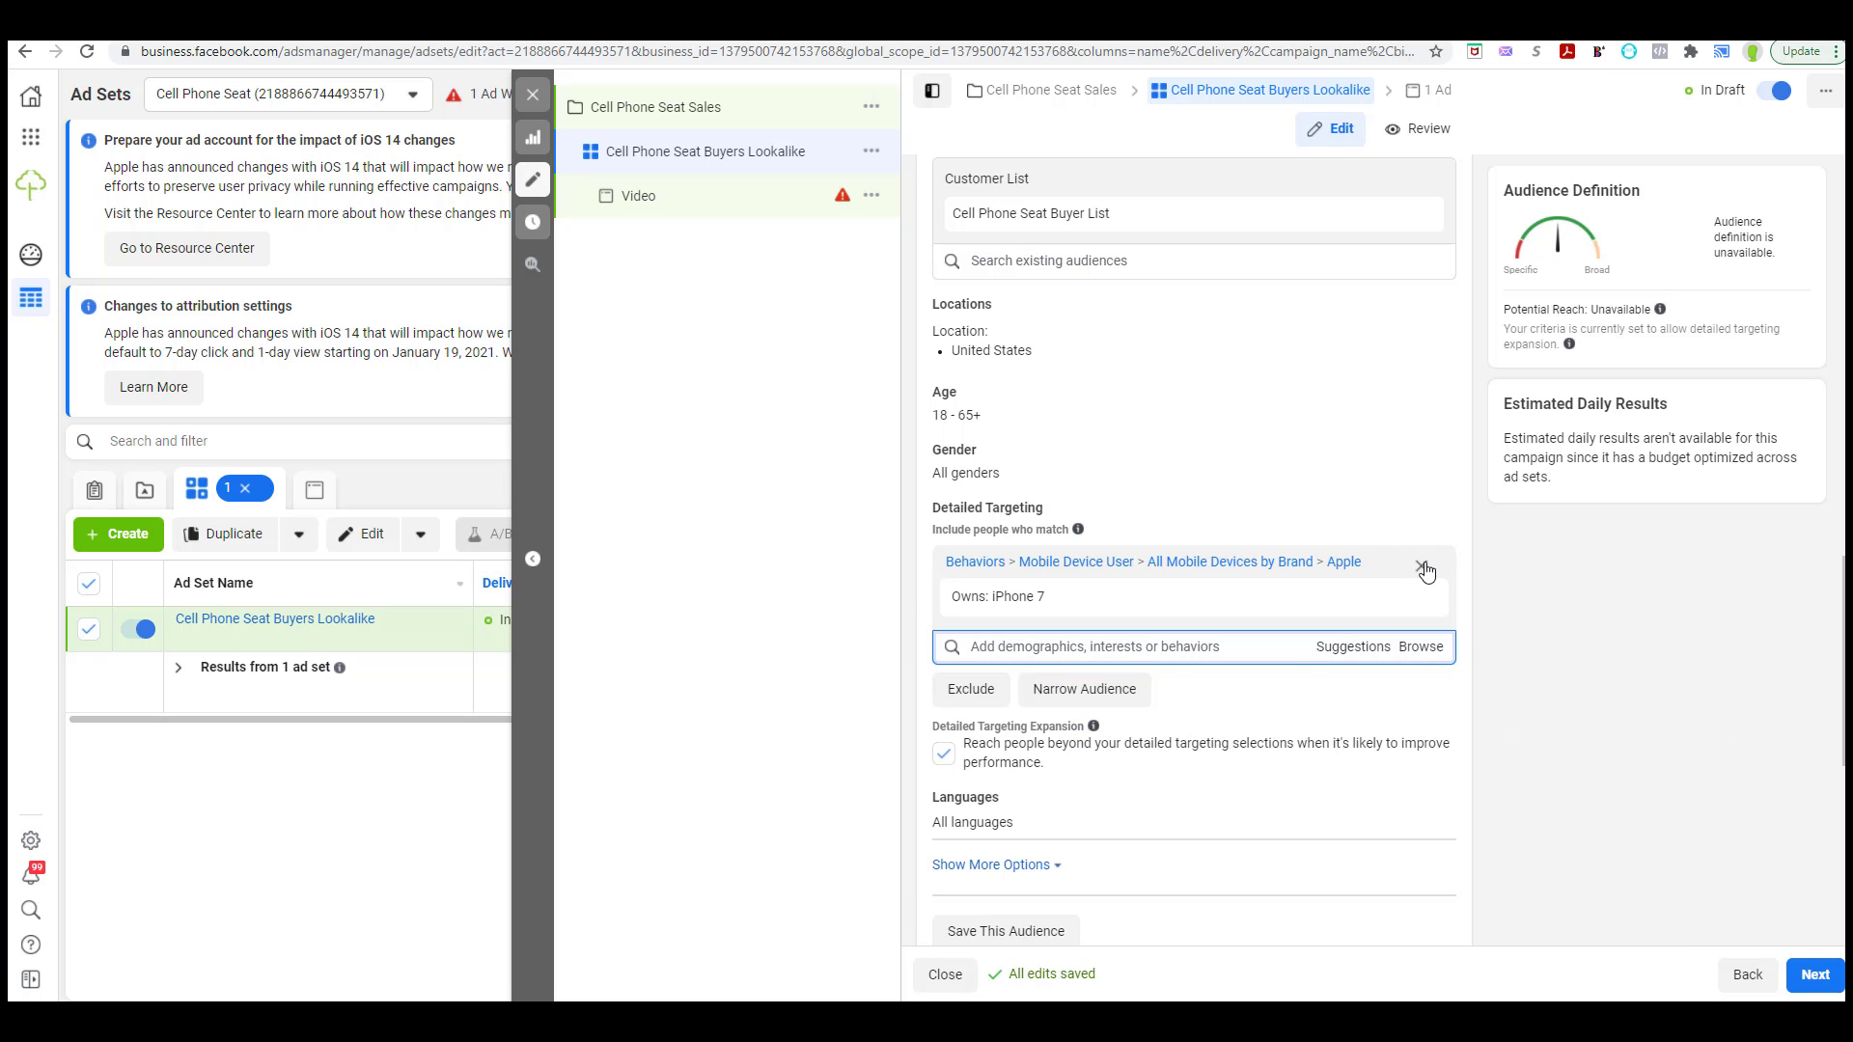
pyautogui.click(1425, 562)
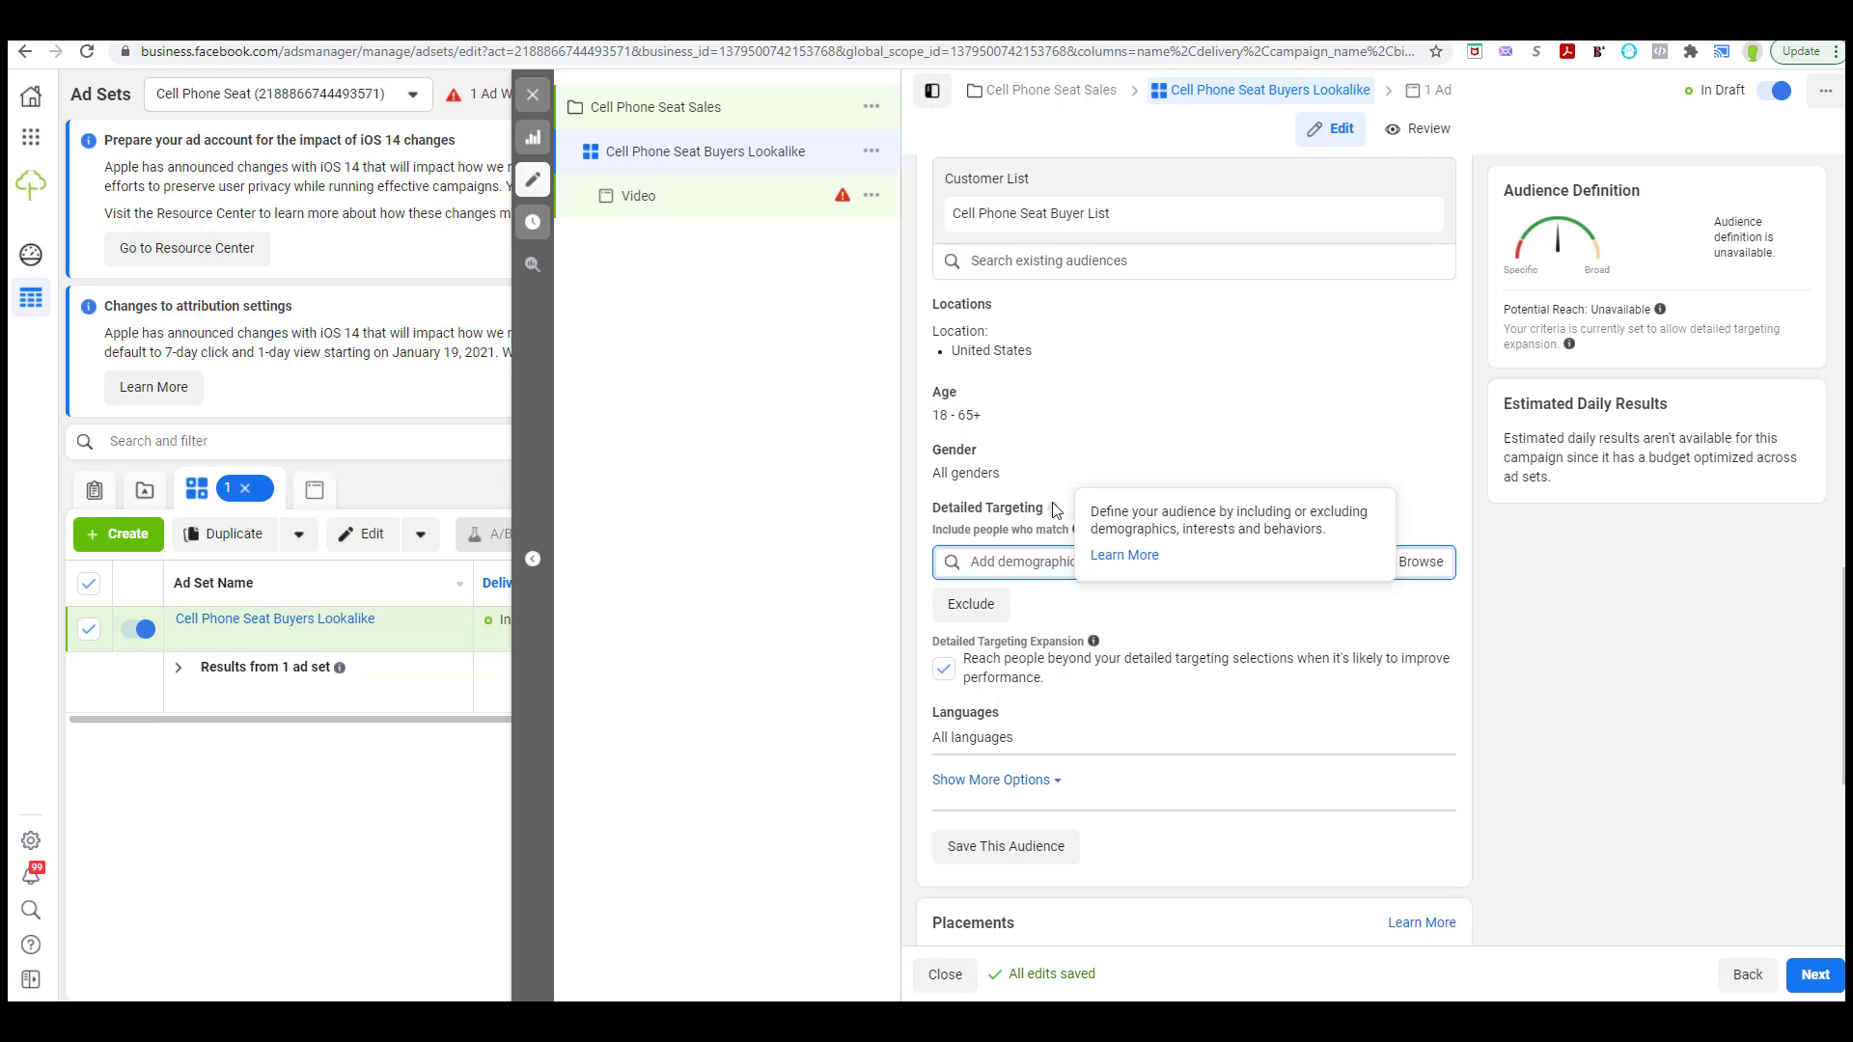
# - Switch the ad set to Manual Placements, review the platforms and placement options, and return to Automatic Placements
pyautogui.moveTo(1093, 641)
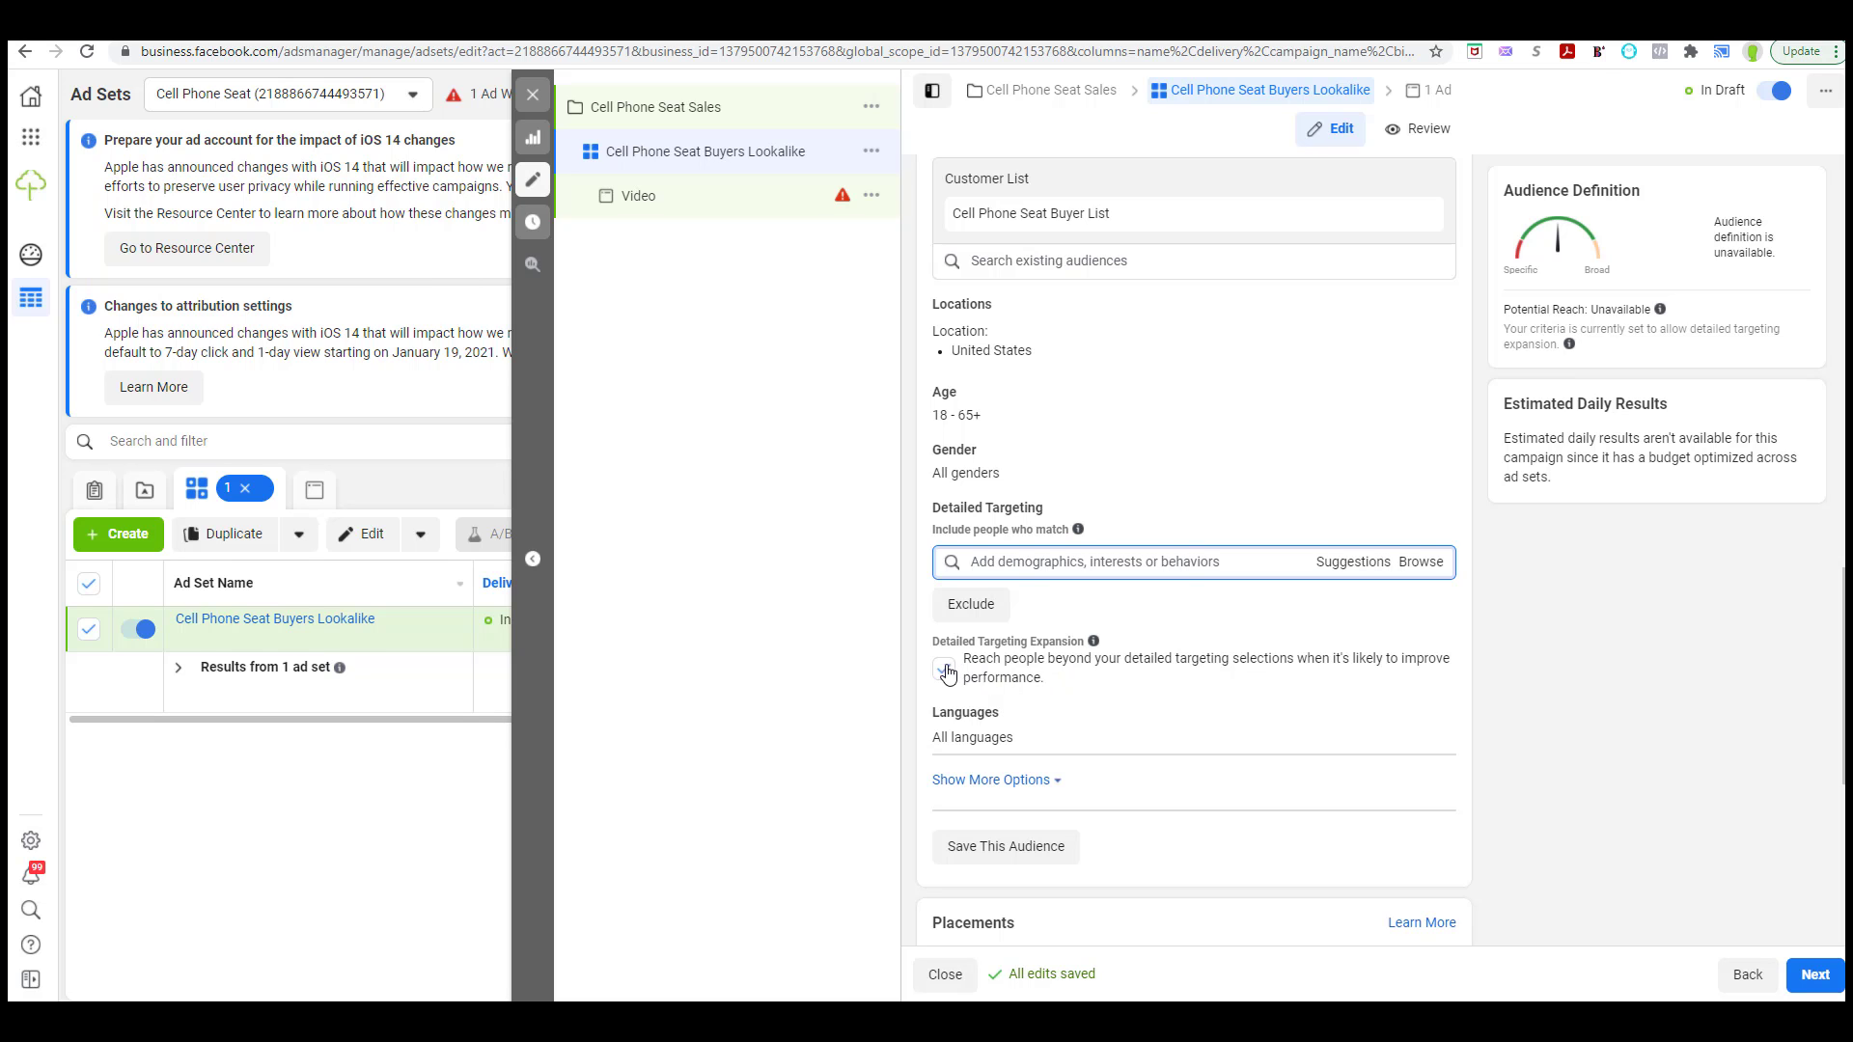
pyautogui.scroll(-2, 984, 685)
pyautogui.scroll(-3, 1158, 711)
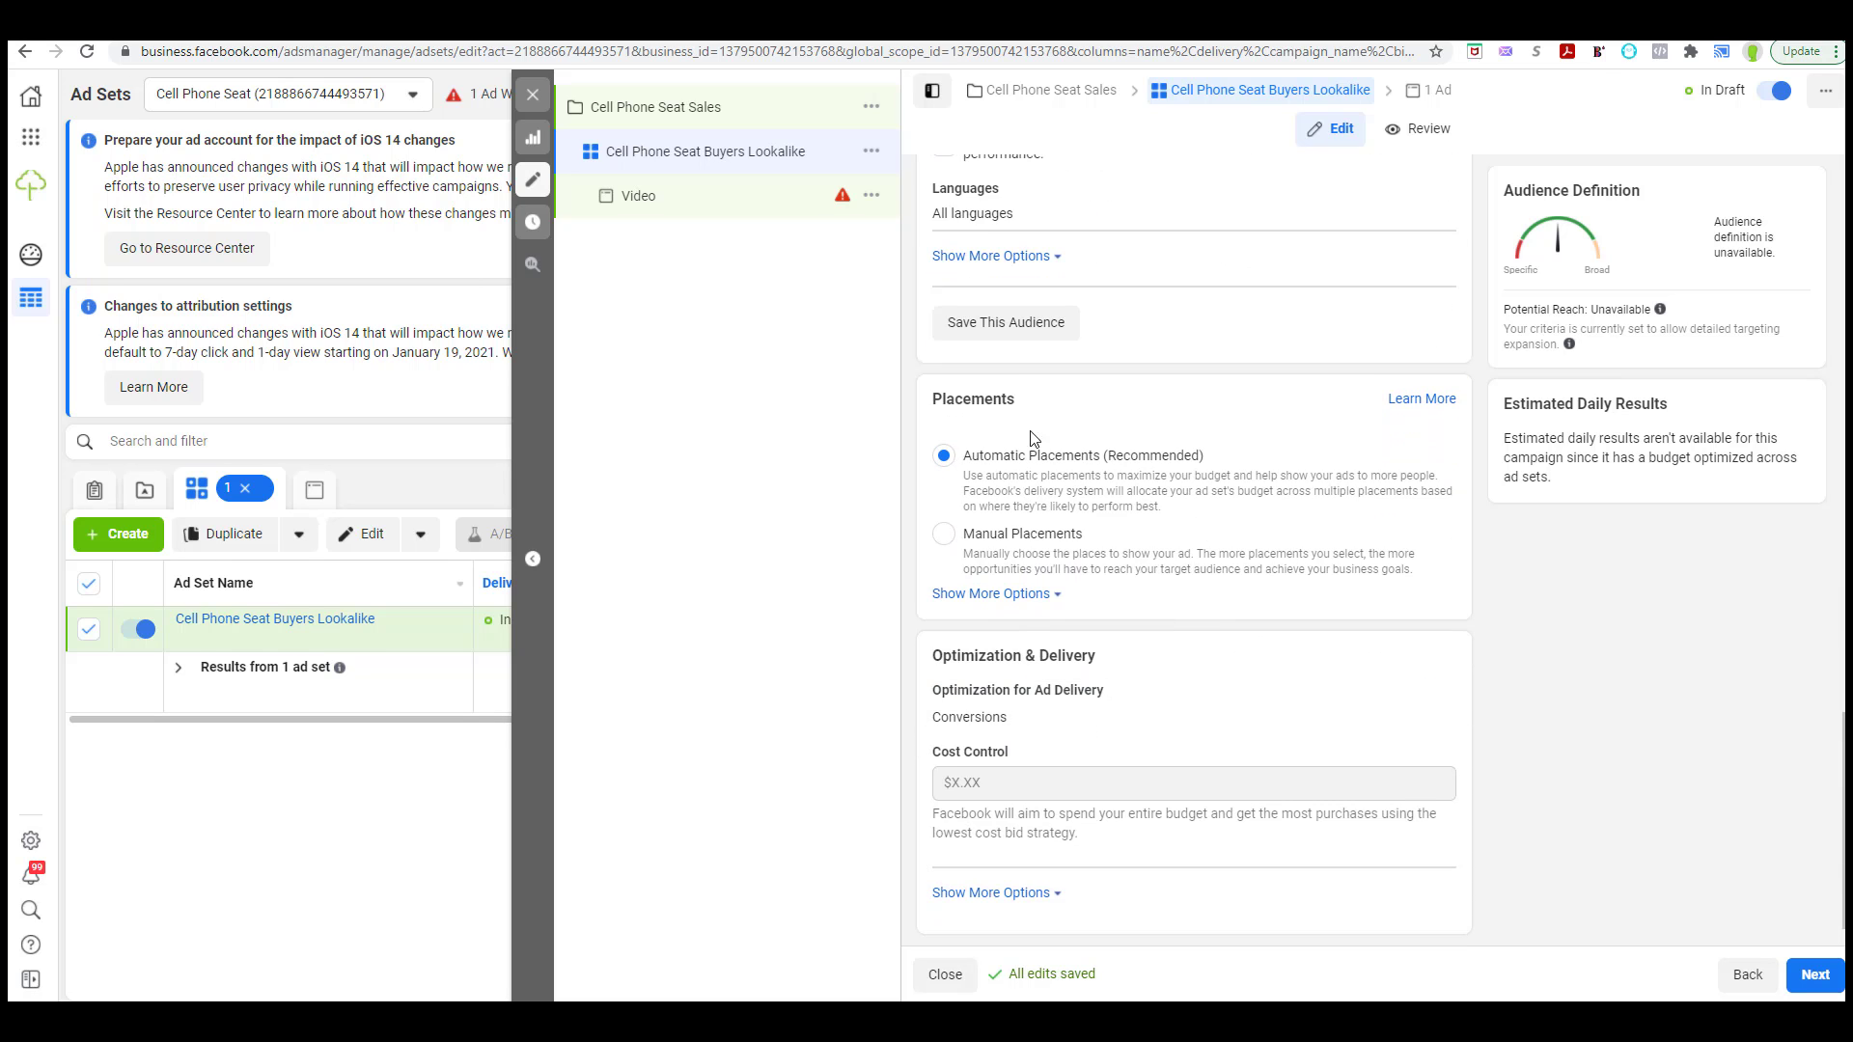
pyautogui.click(945, 534)
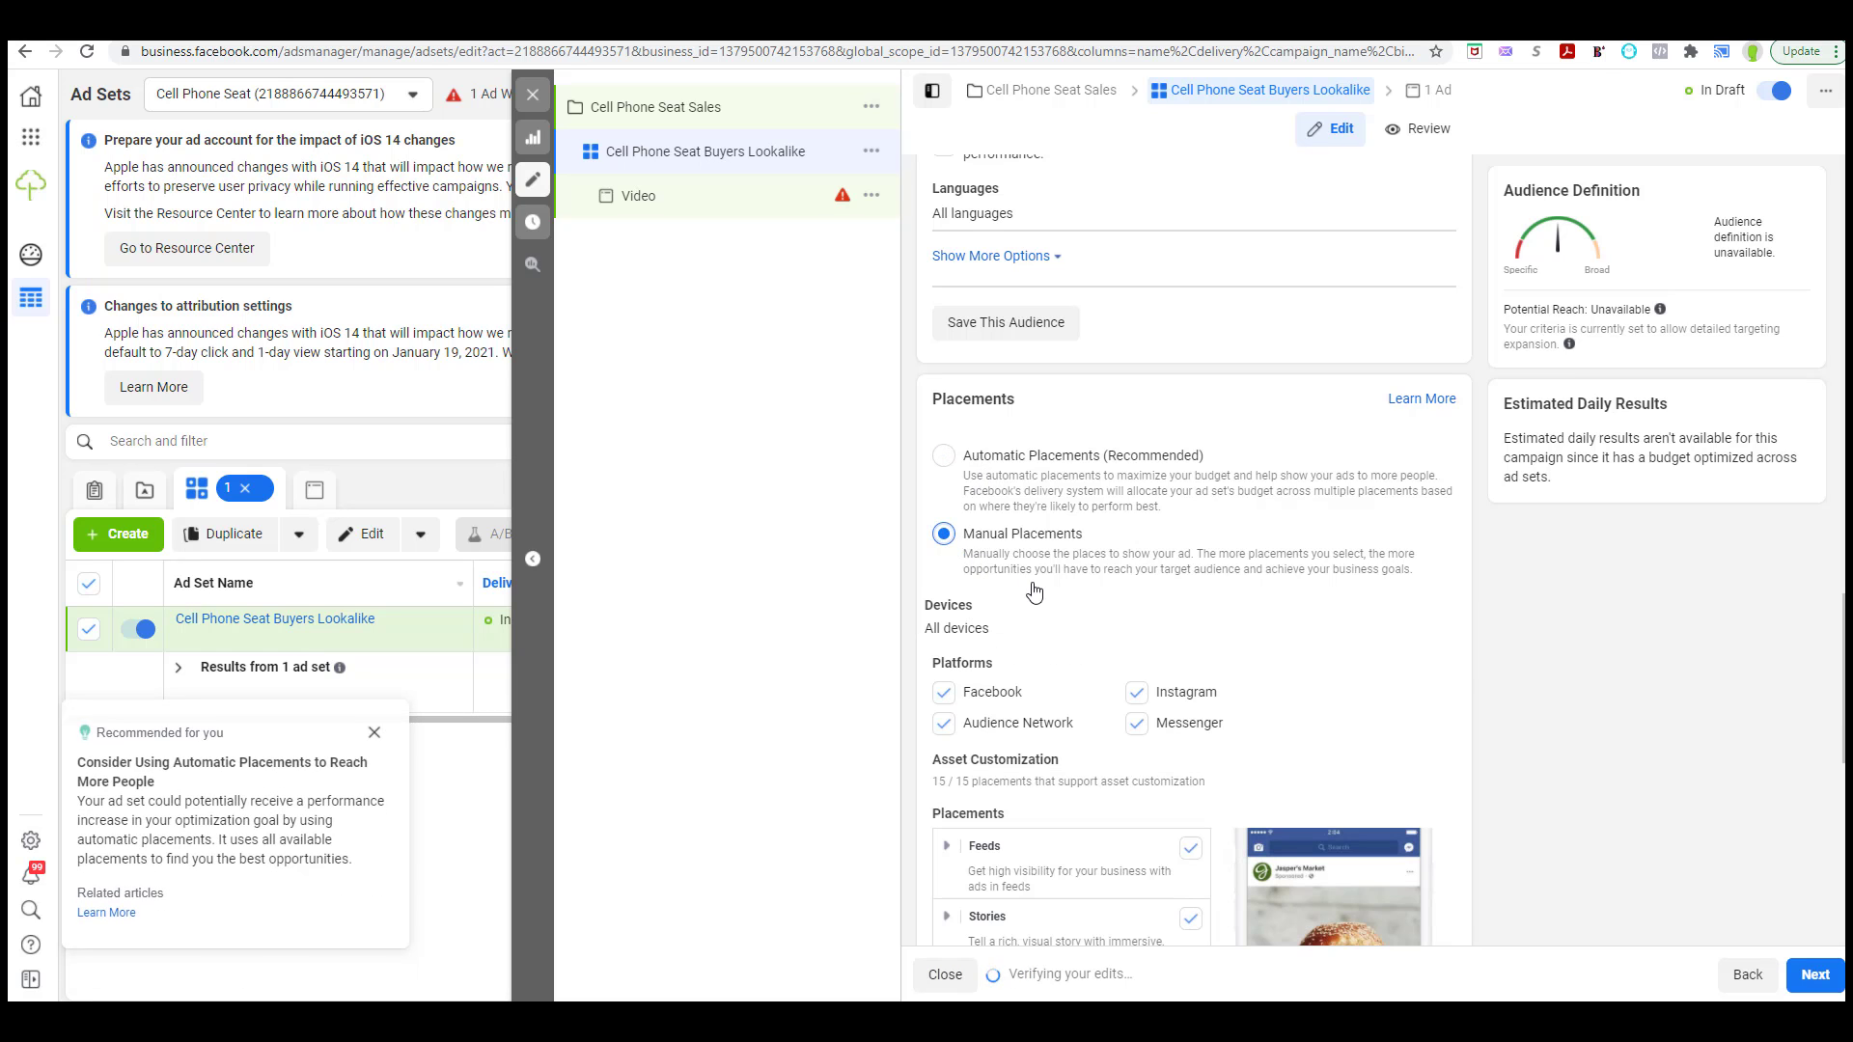
pyautogui.scroll(-2, 1029, 579)
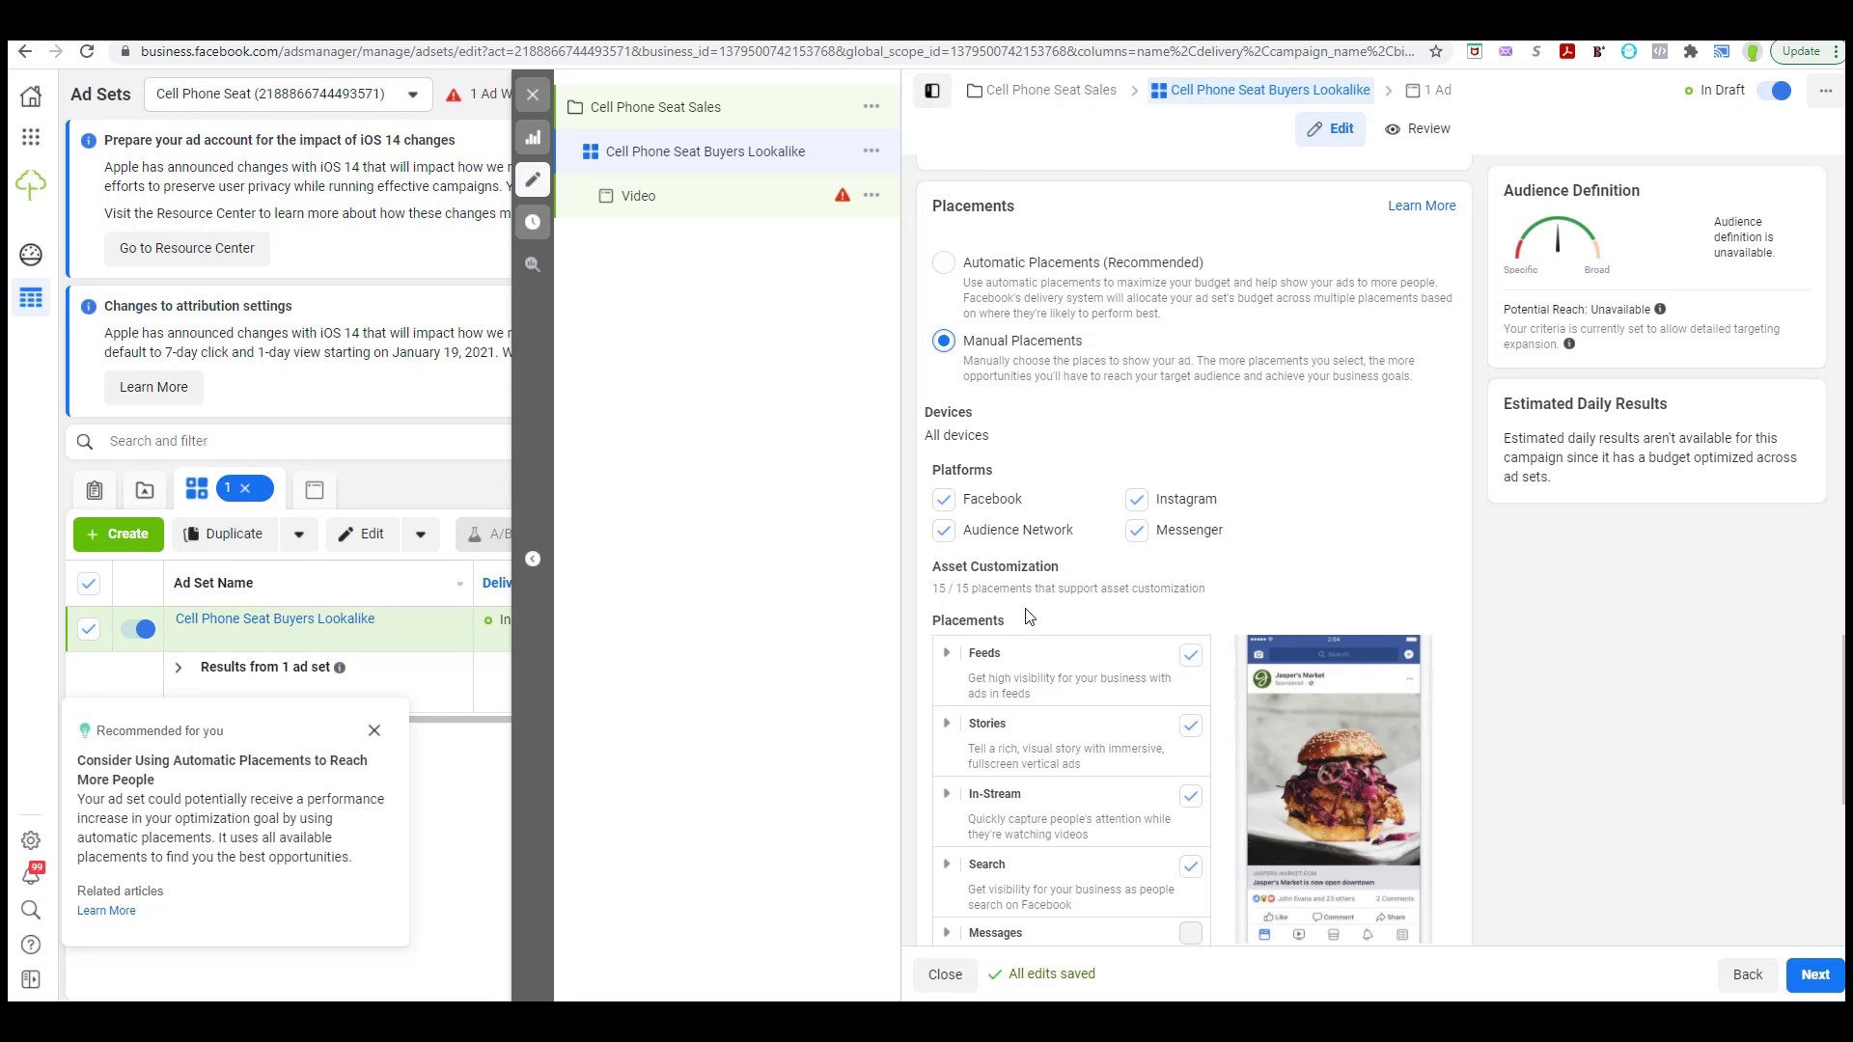
pyautogui.scroll(-5, 1028, 615)
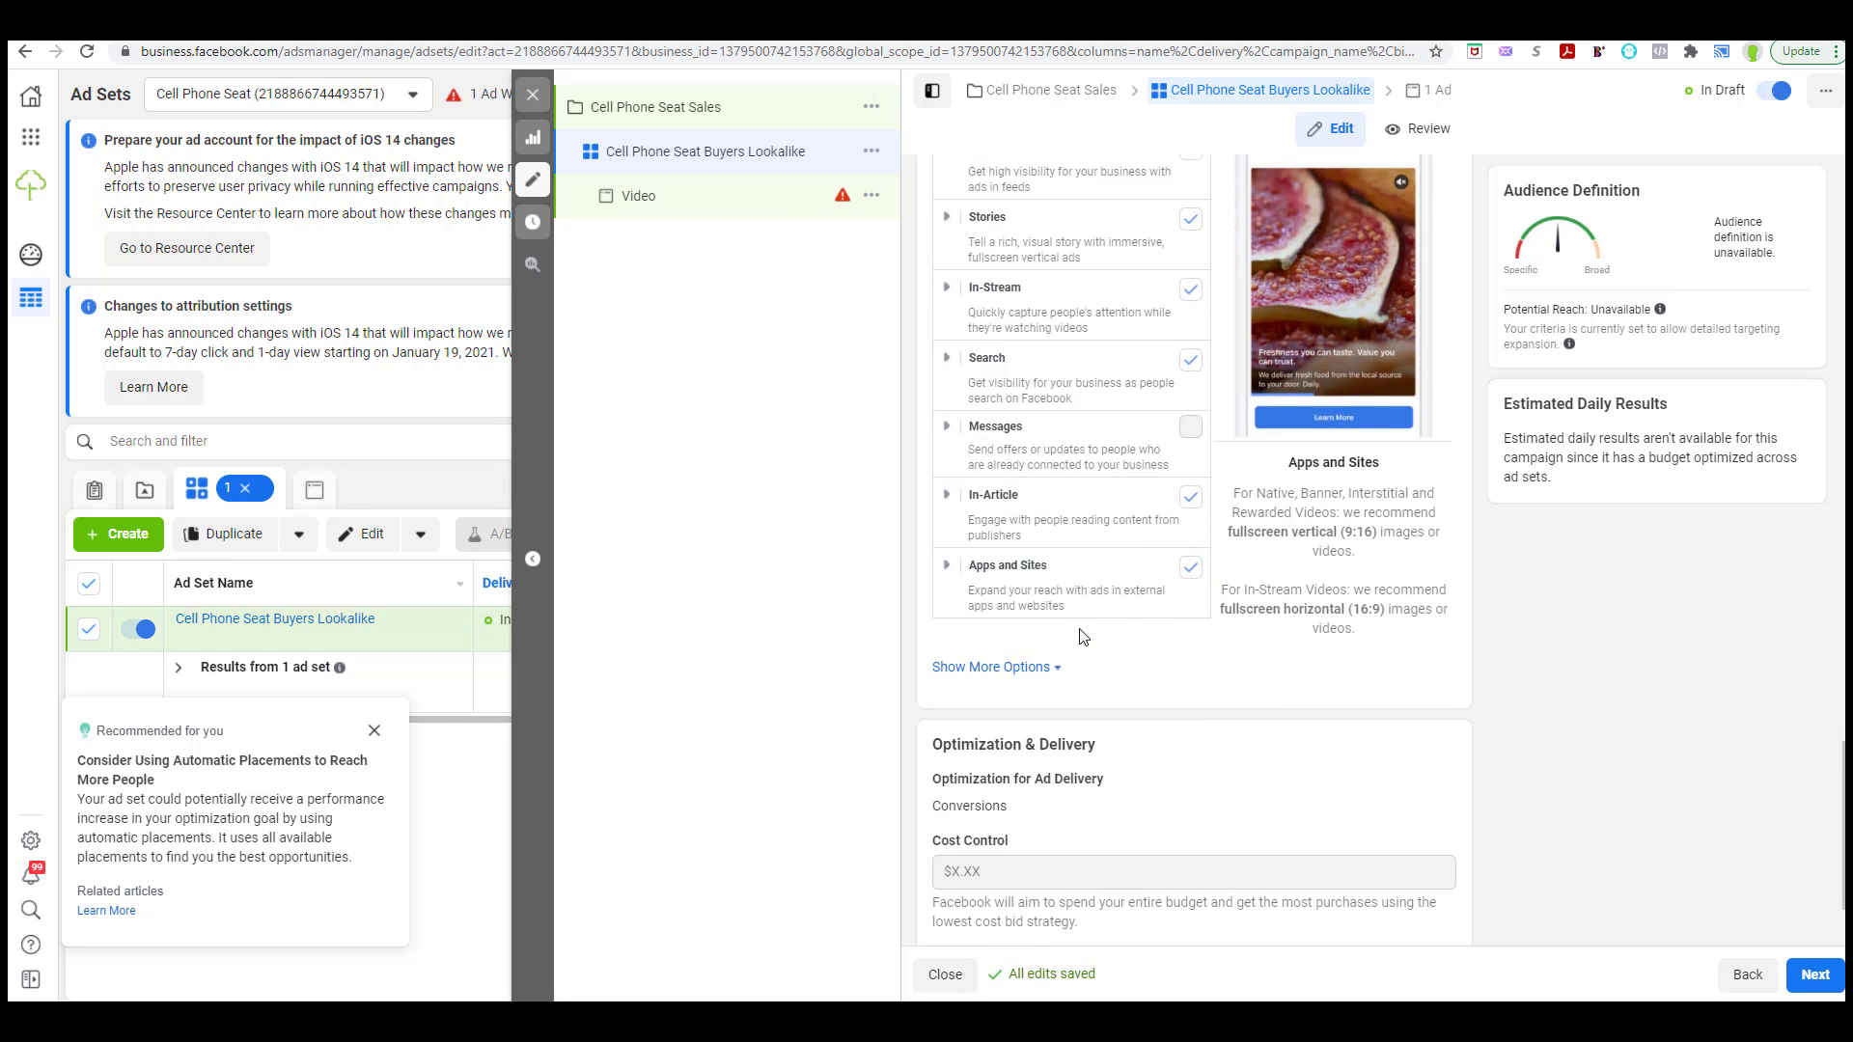
pyautogui.scroll(5, 1082, 637)
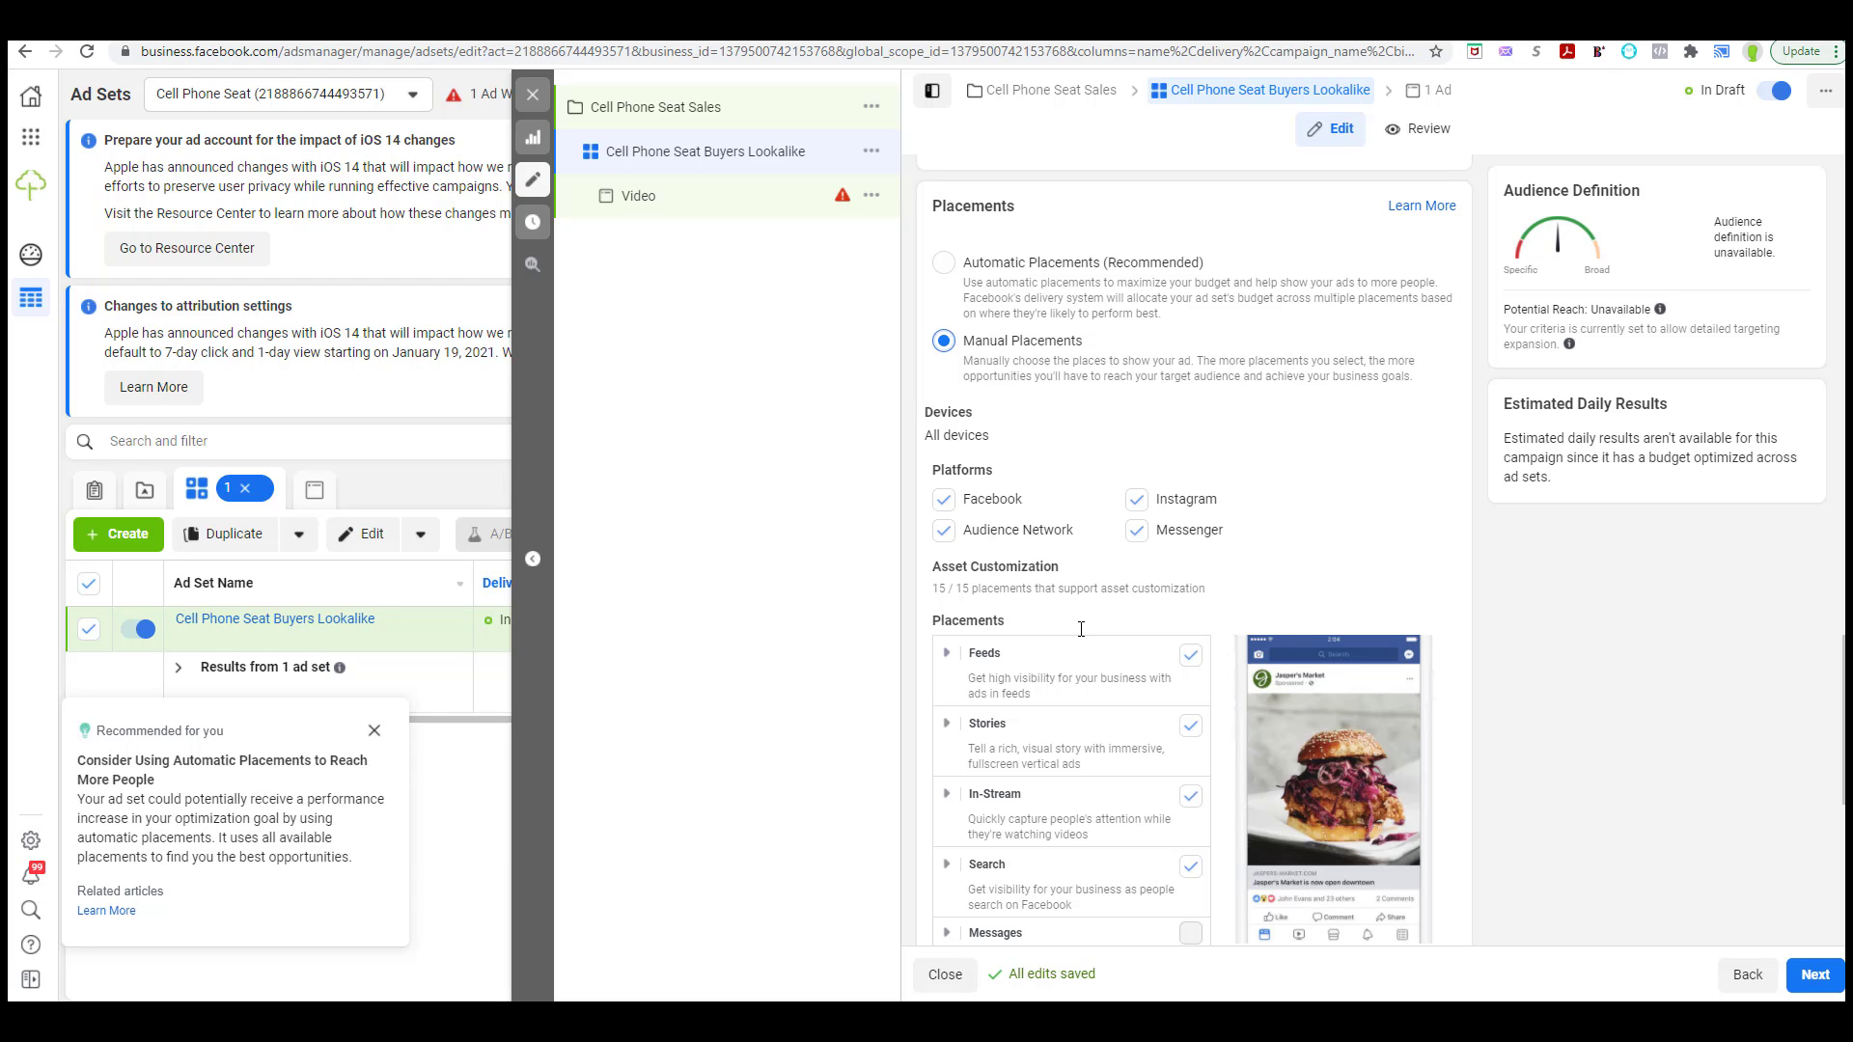
pyautogui.click(945, 264)
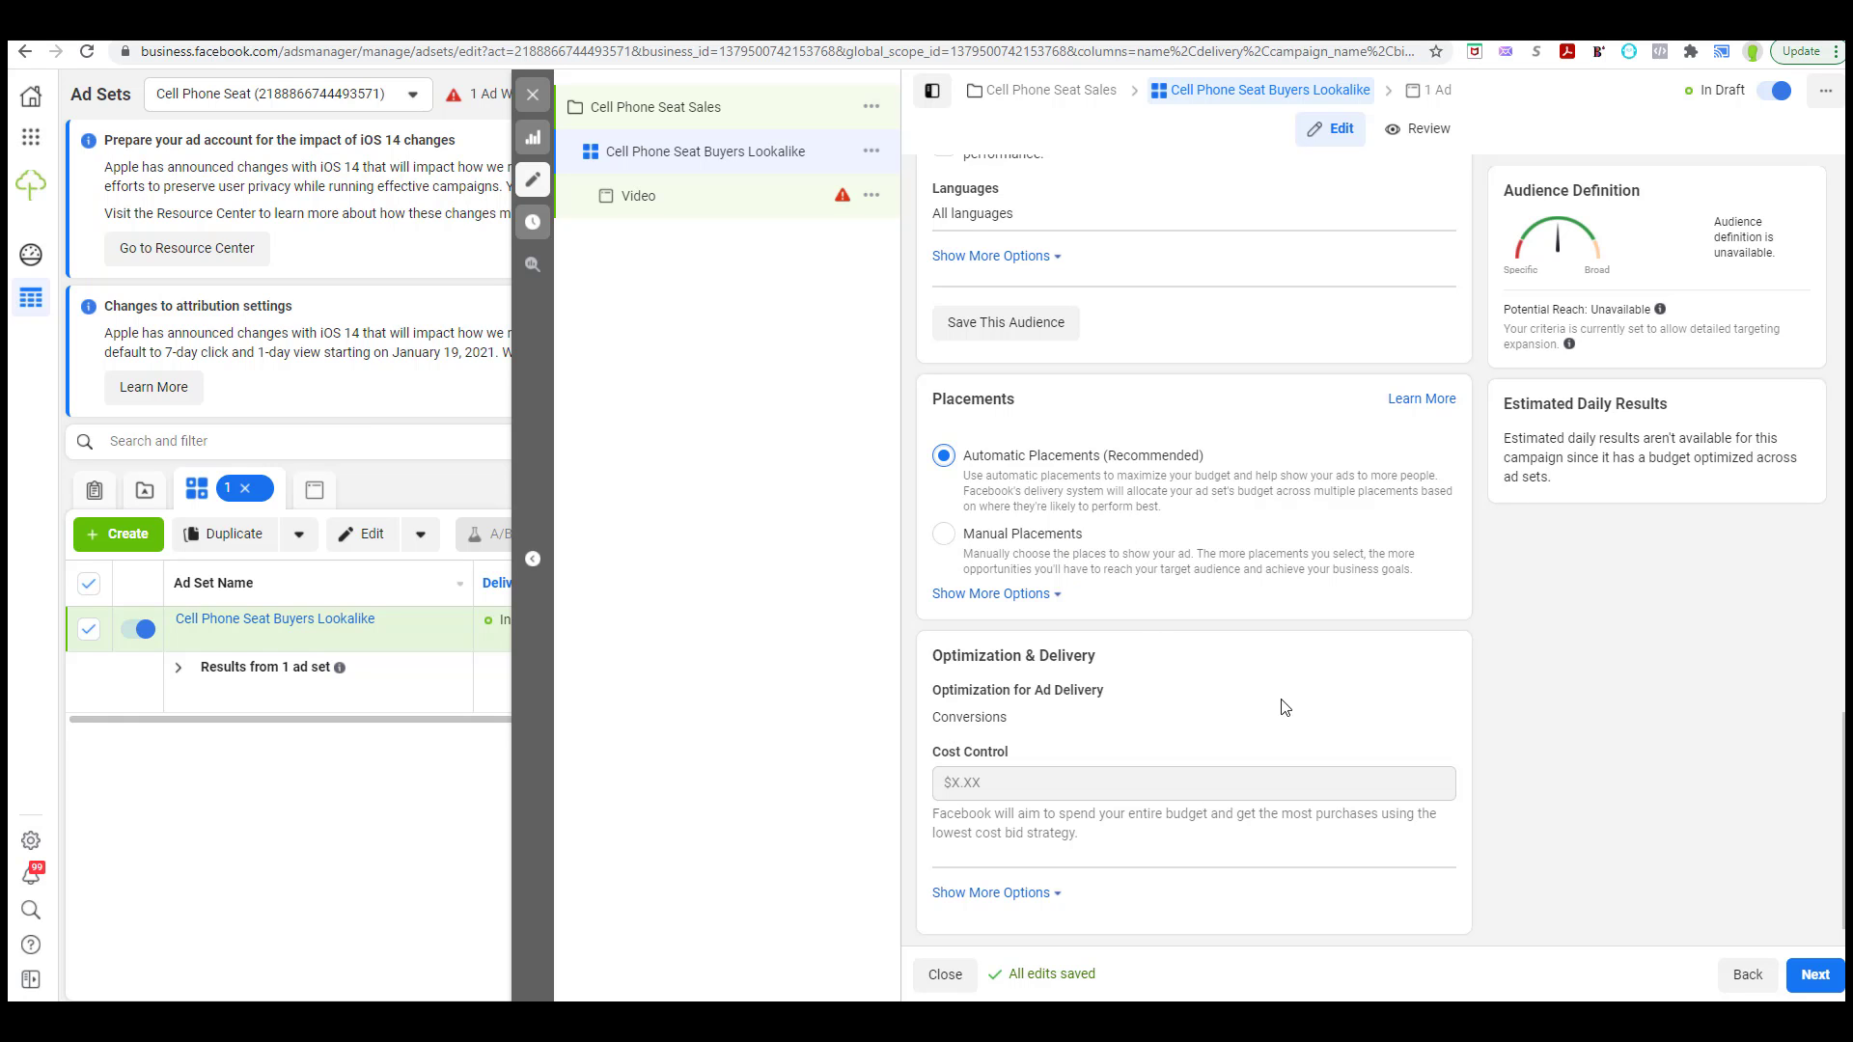
# - Continue from the ad set to the Video ad and set its Instagram account to cellphoneseat
pyautogui.scroll(20, 1069, 570)
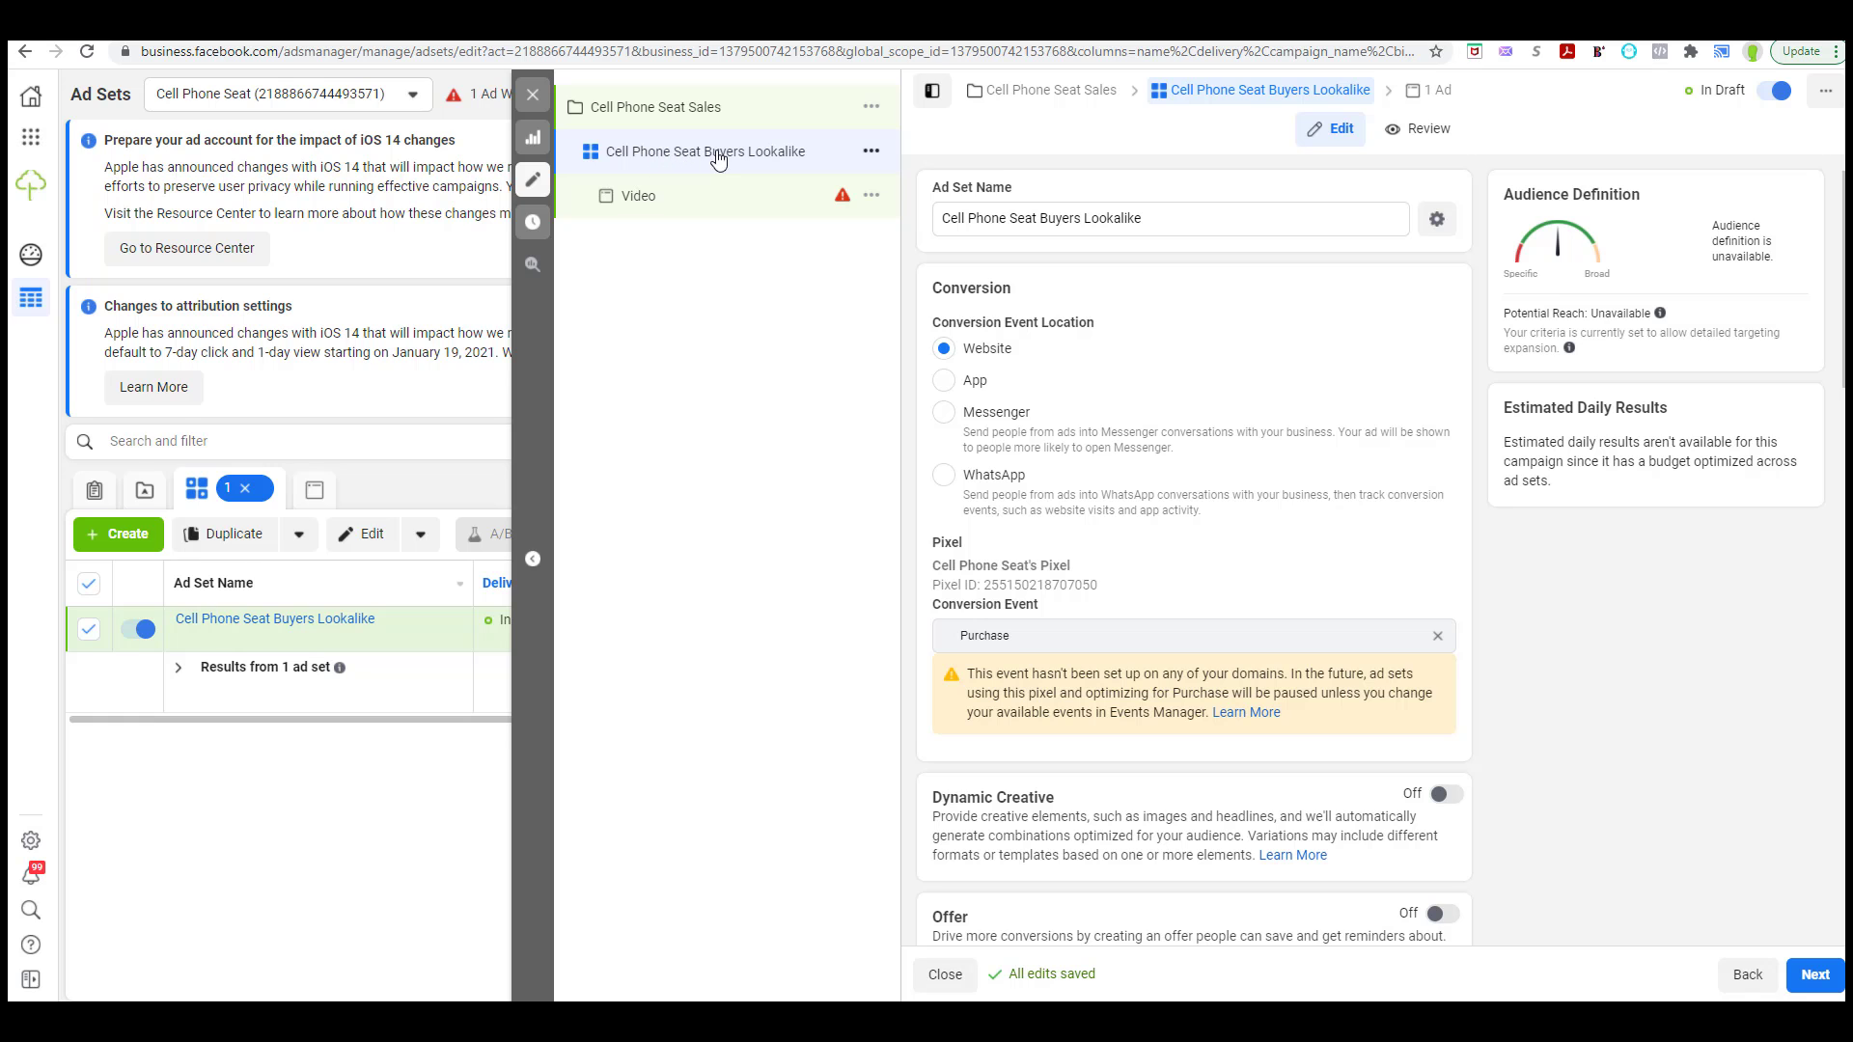
pyautogui.scroll(-12, 1061, 521)
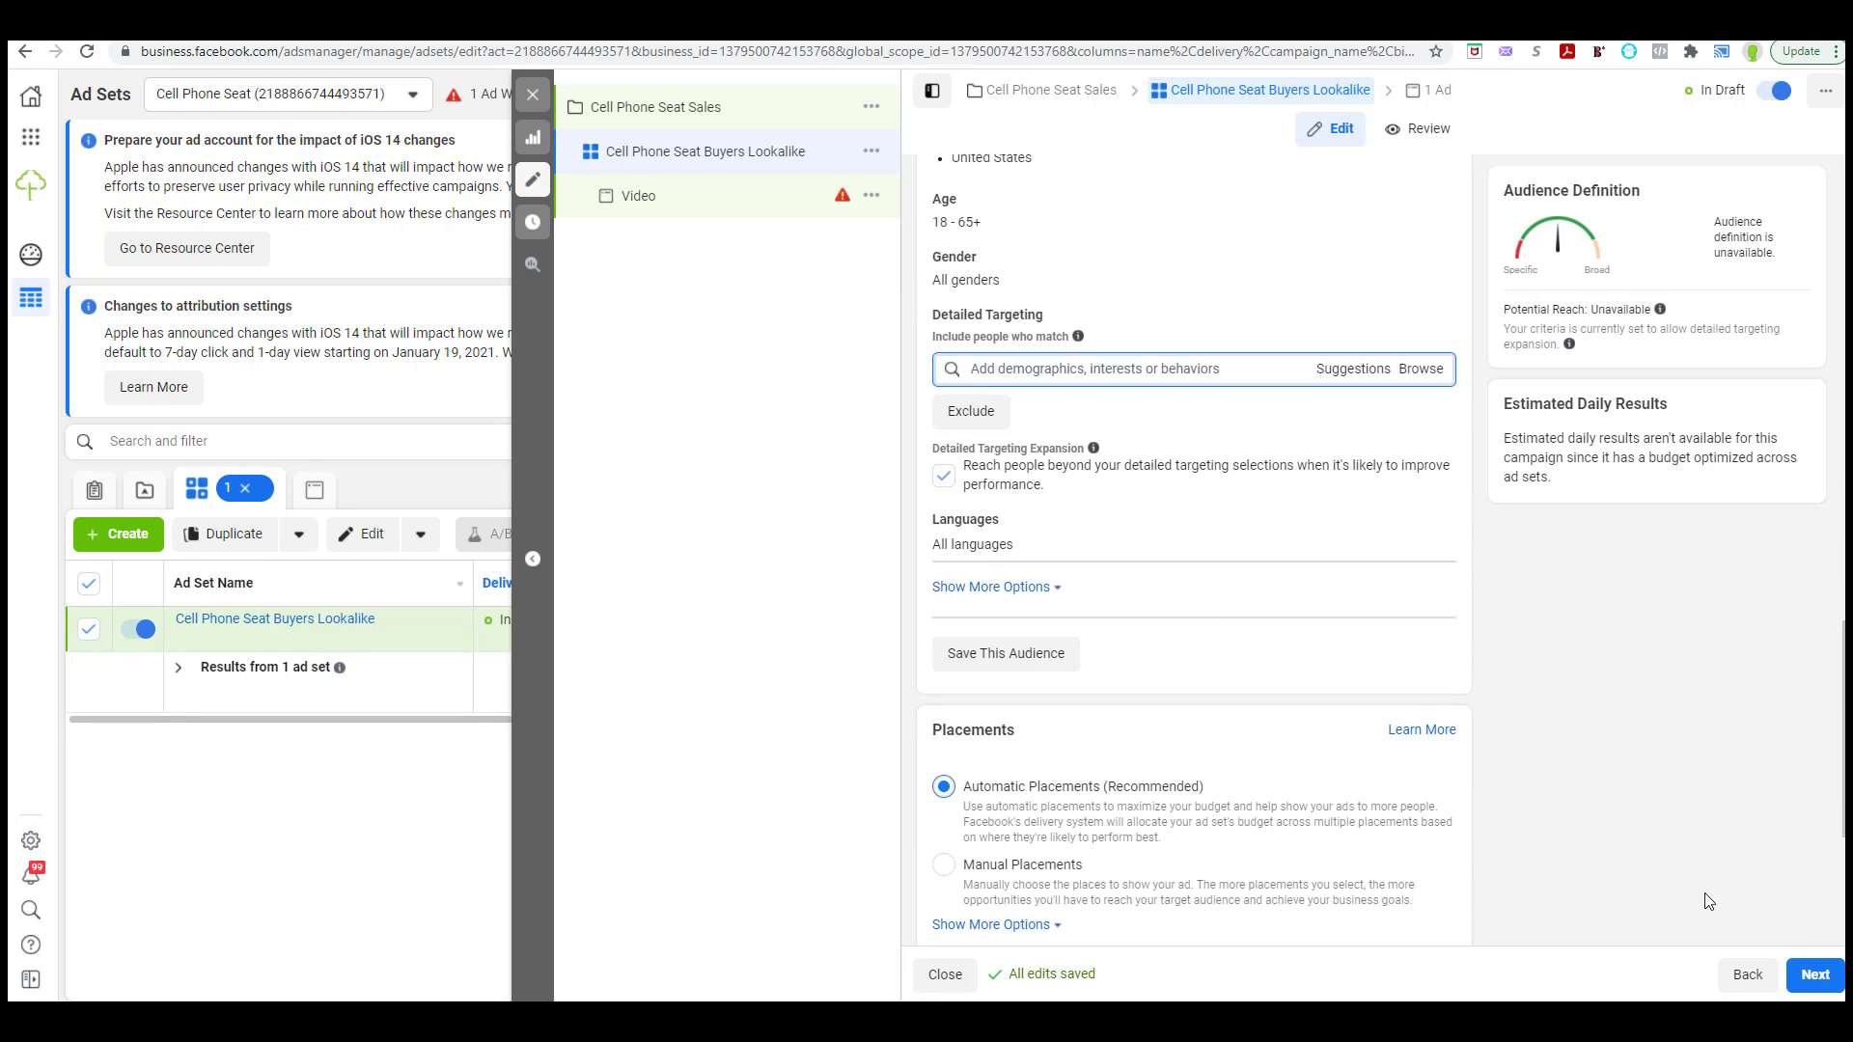
pyautogui.click(1814, 975)
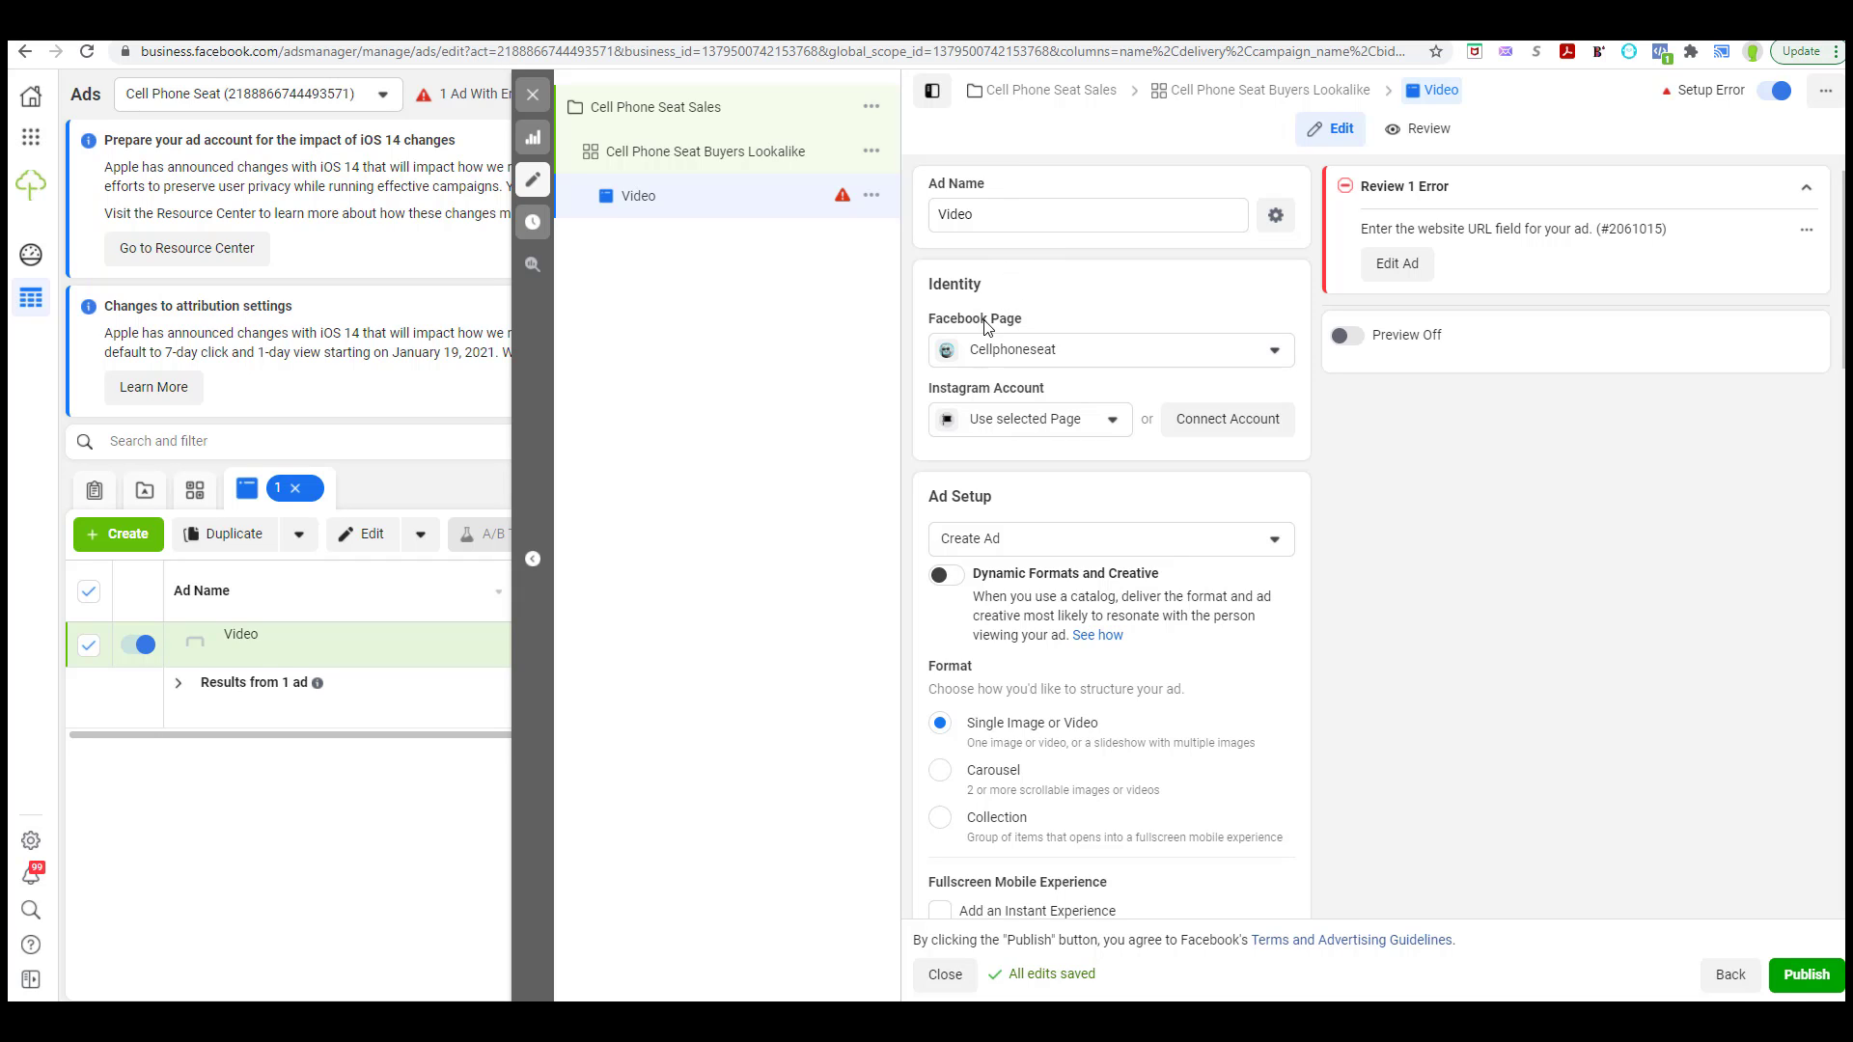
pyautogui.click(1025, 421)
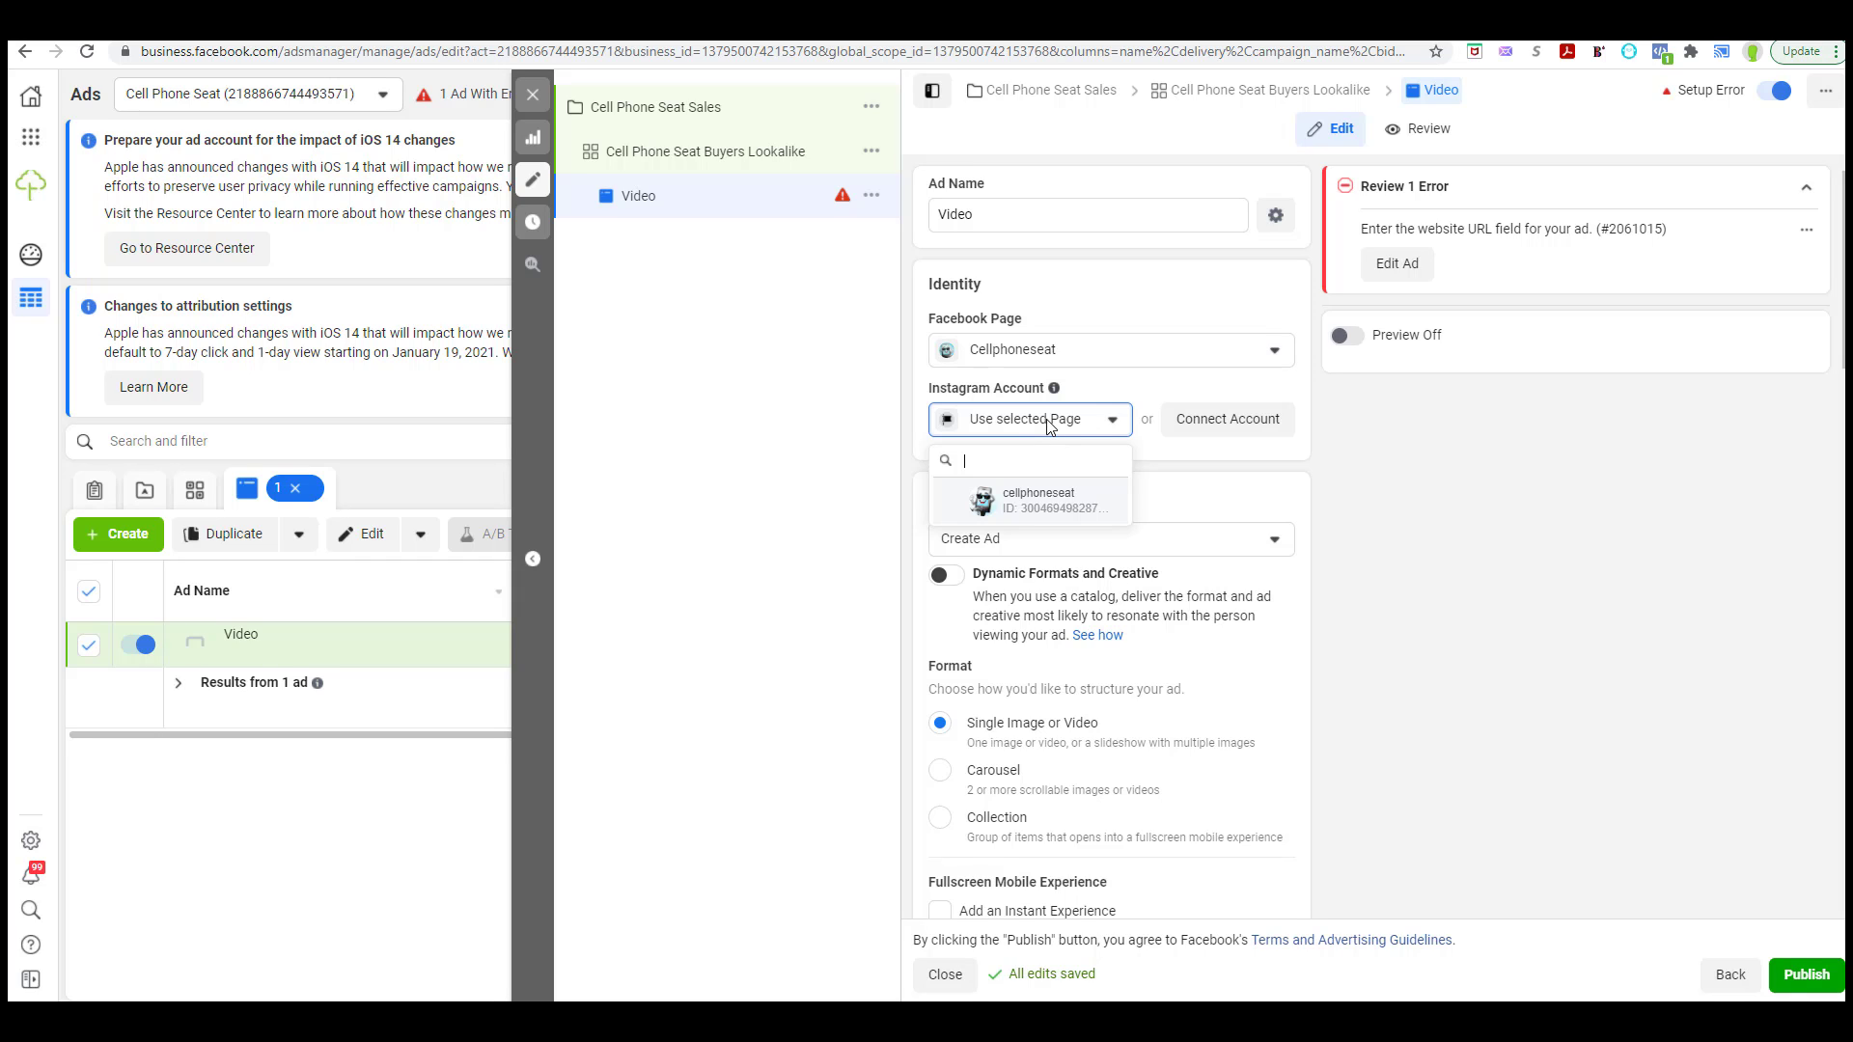
pyautogui.click(1027, 502)
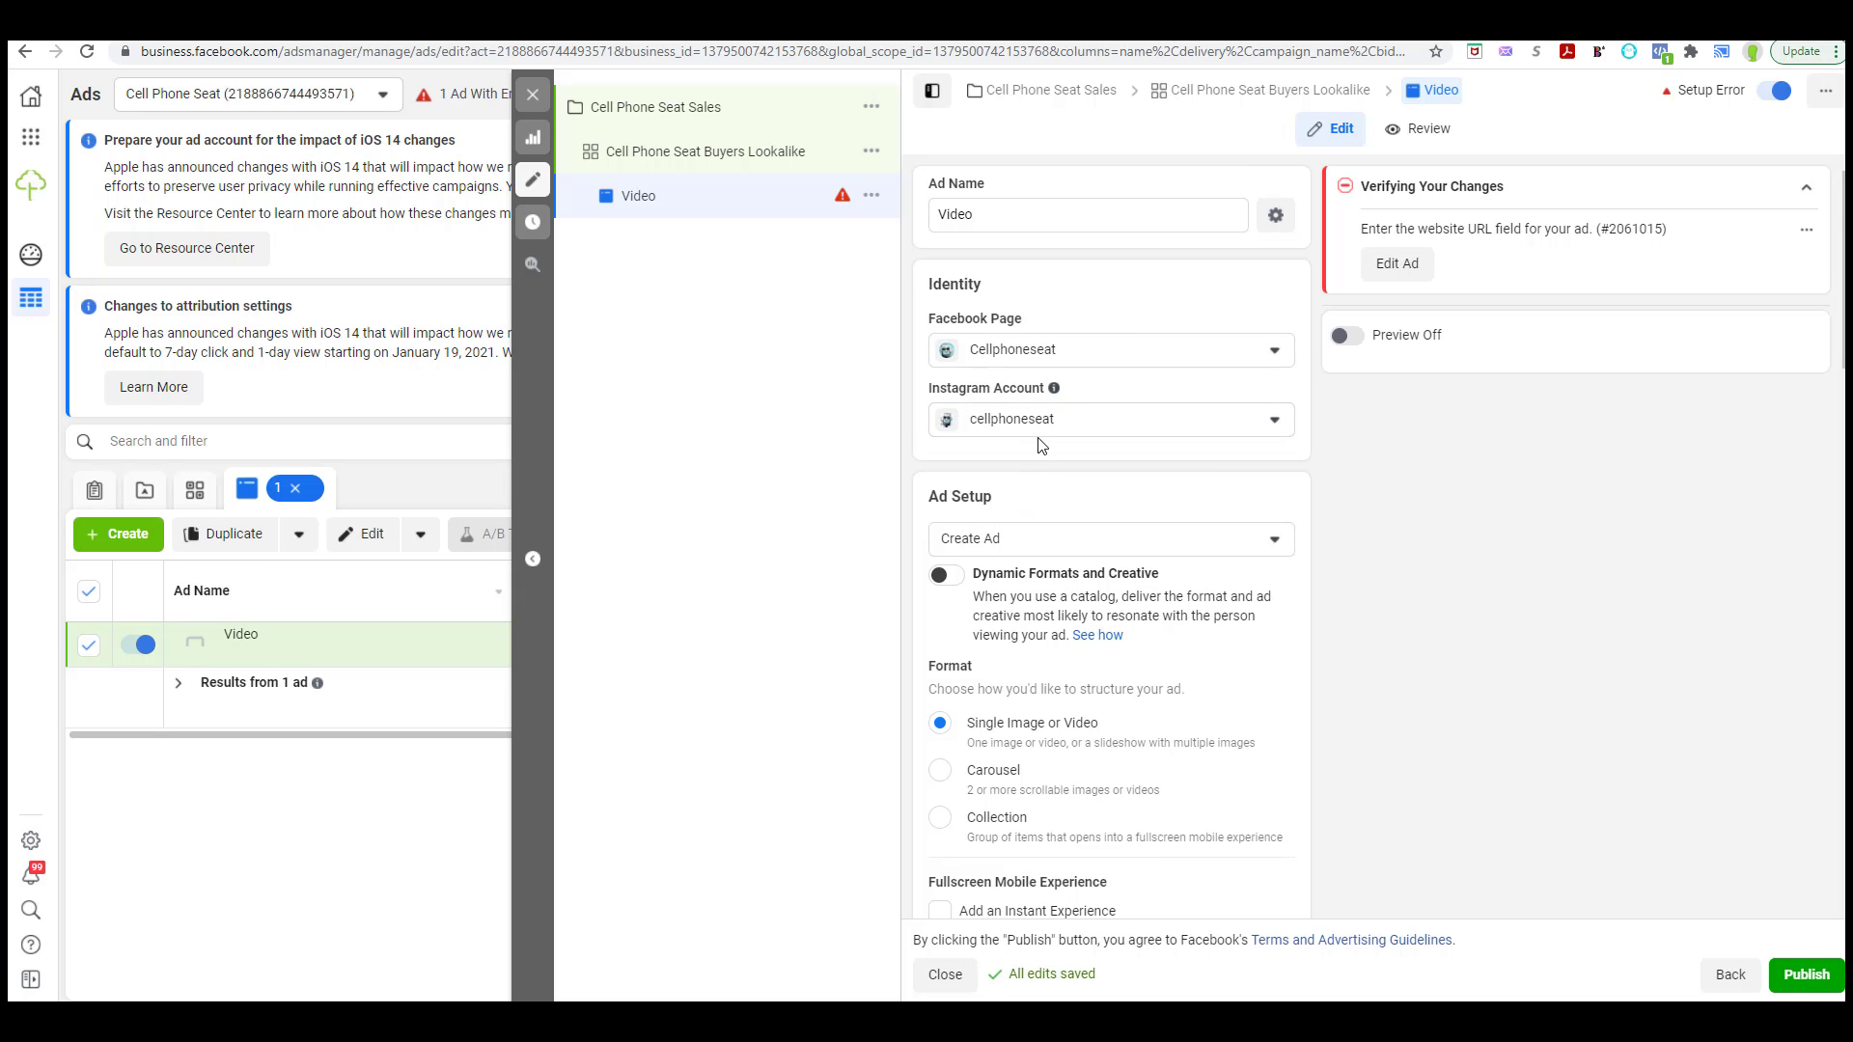
# - Examine the Video ad's Ad Setup choices for the ad source, format and fullscreen mobile experience
pyautogui.scroll(-2, 1040, 445)
pyautogui.scroll(-3, 1025, 439)
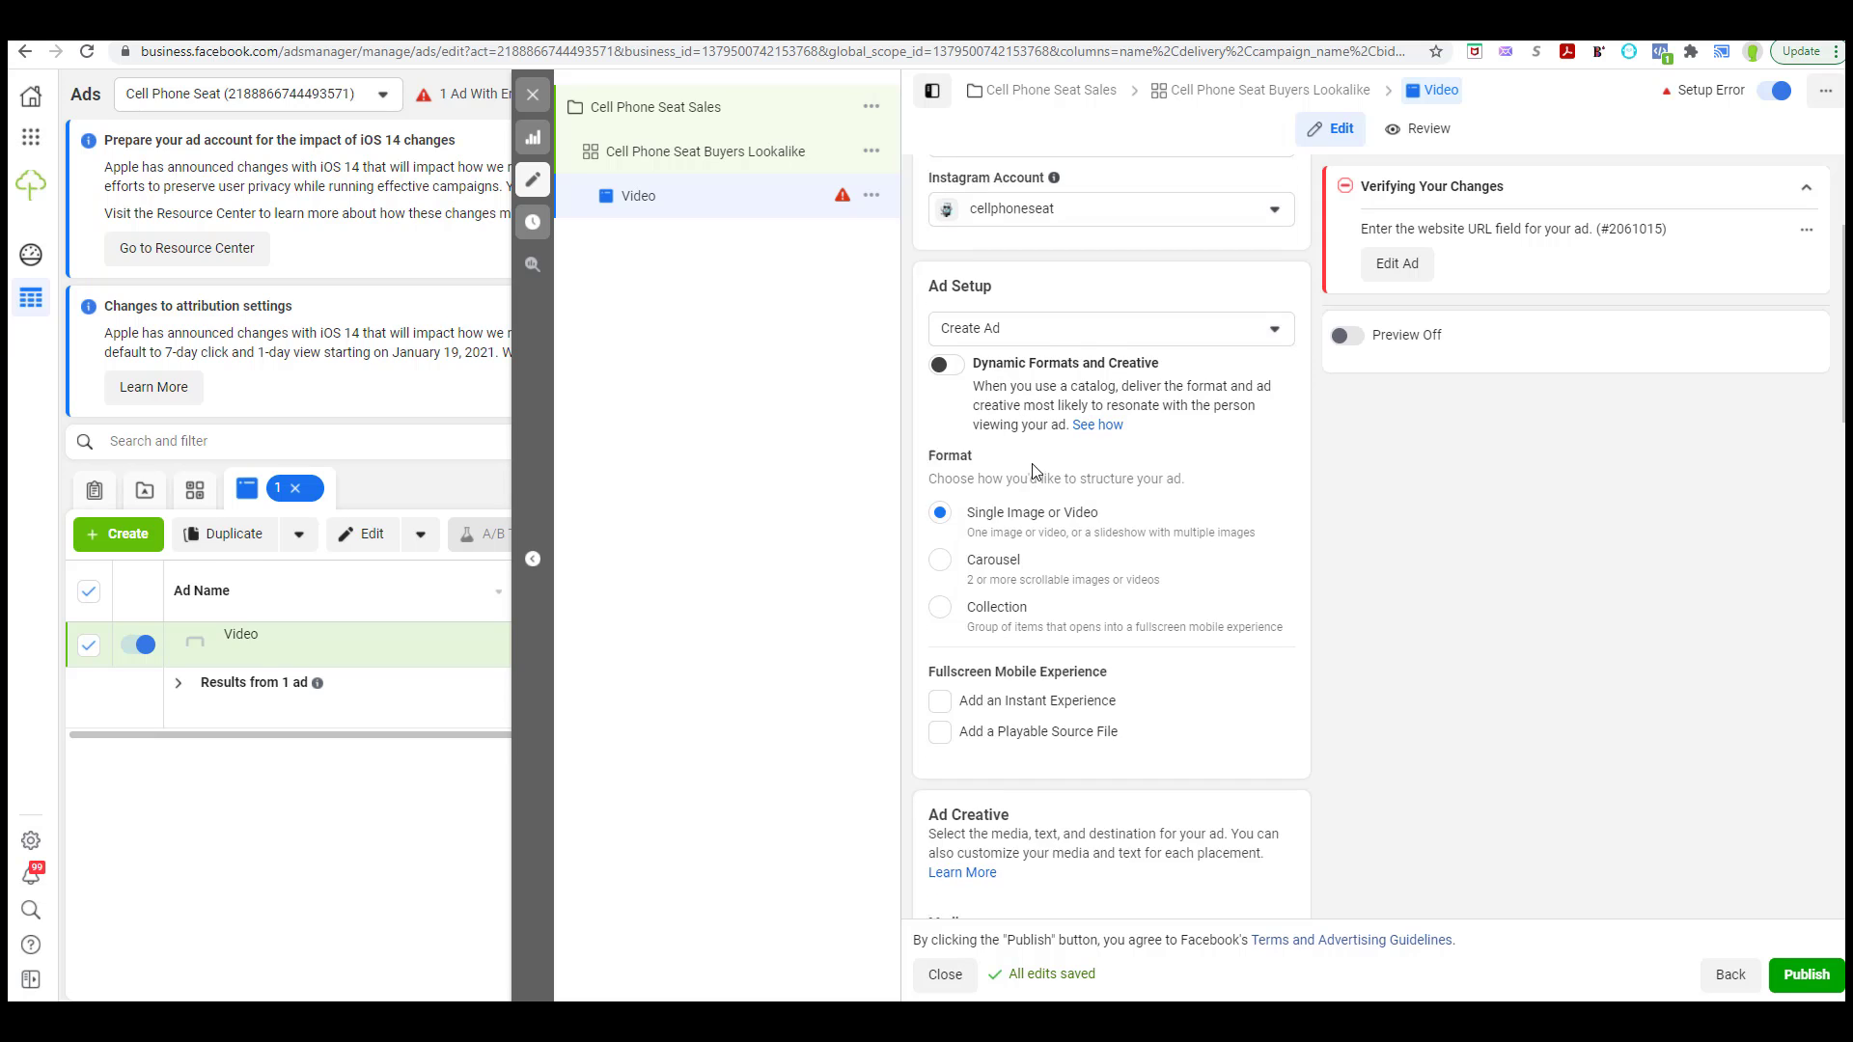
pyautogui.scroll(3, 1061, 386)
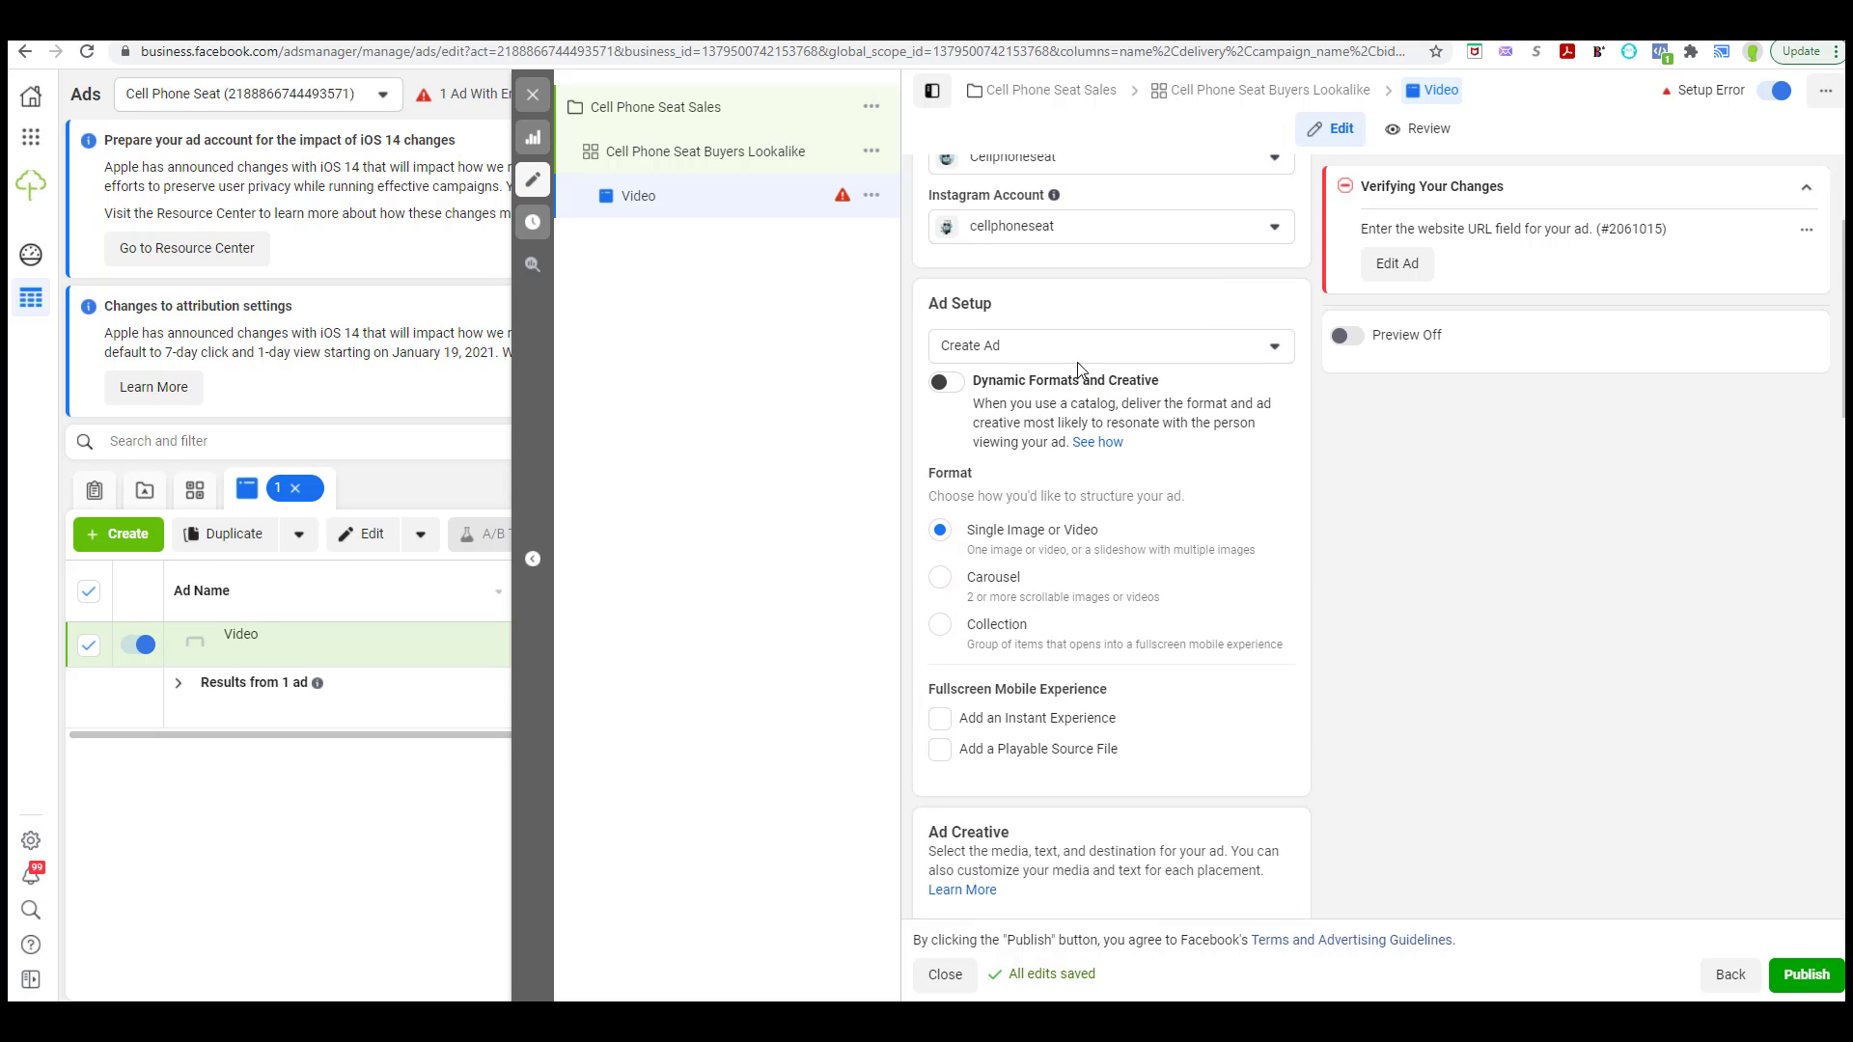
pyautogui.click(938, 528)
pyautogui.click(1001, 355)
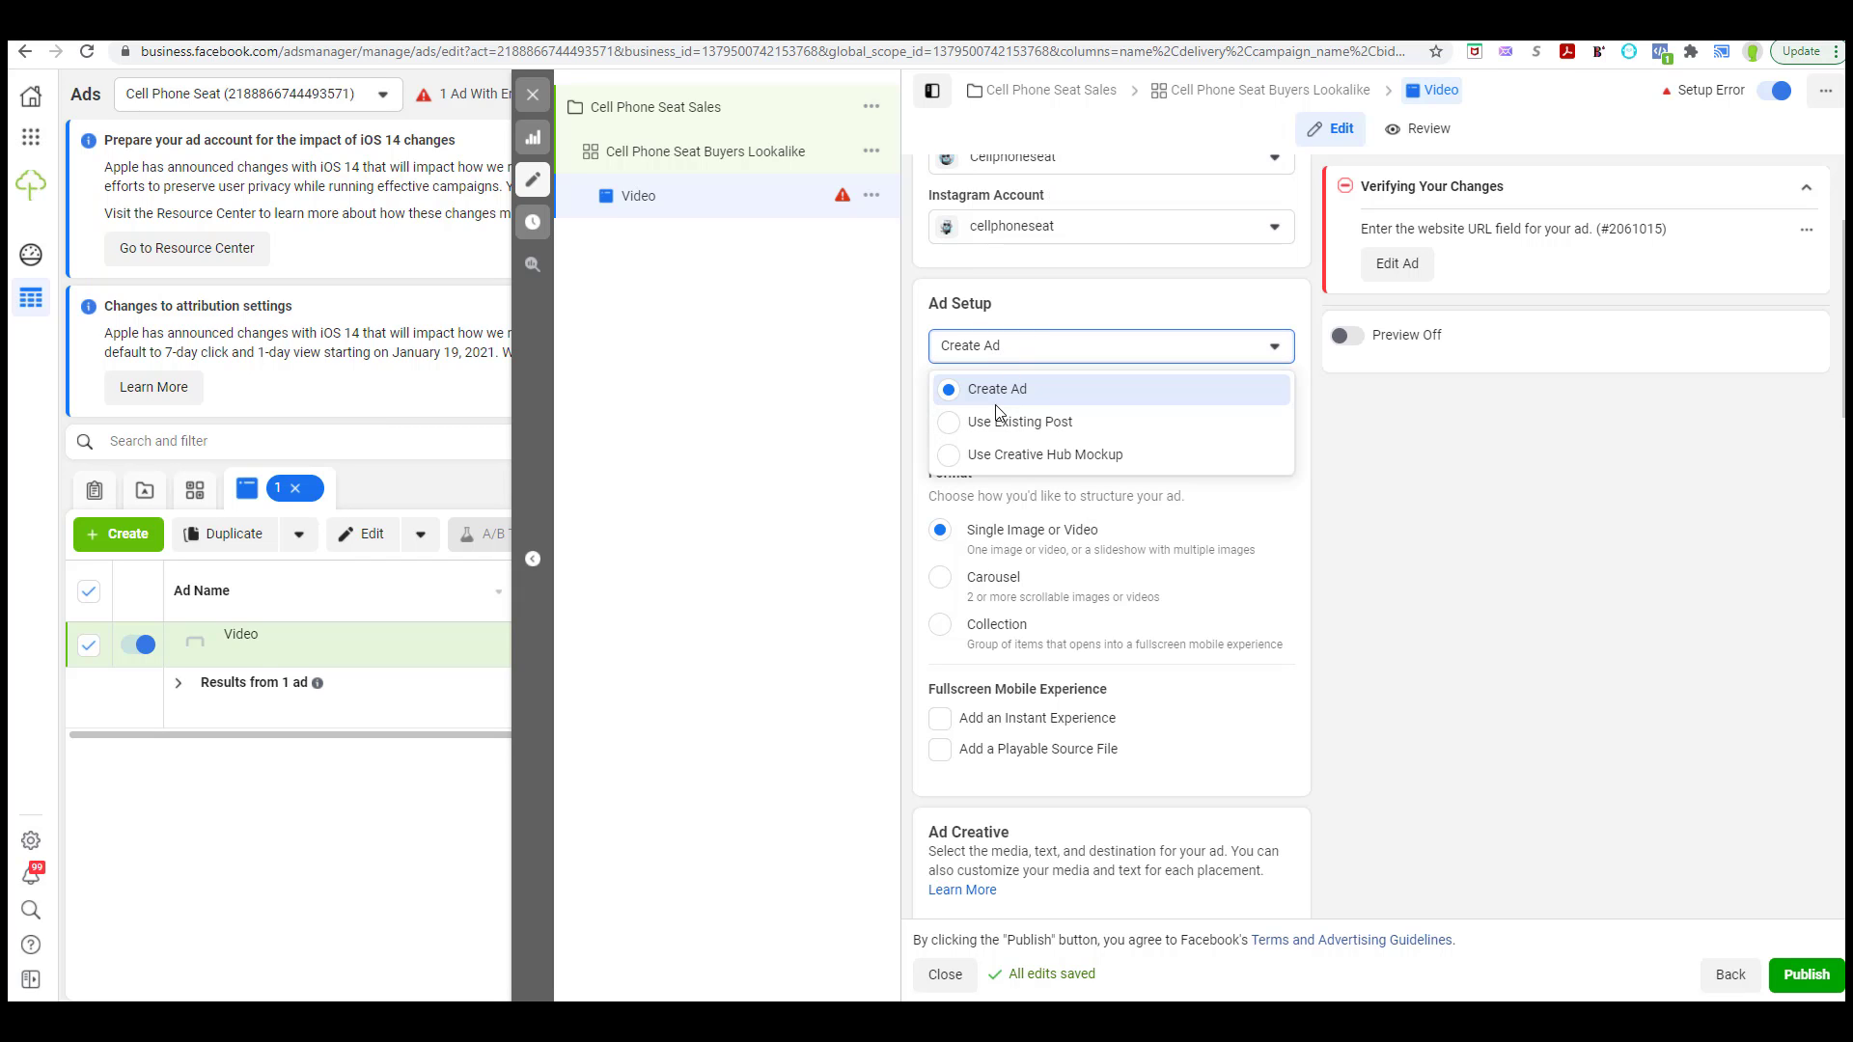
pyautogui.click(1079, 319)
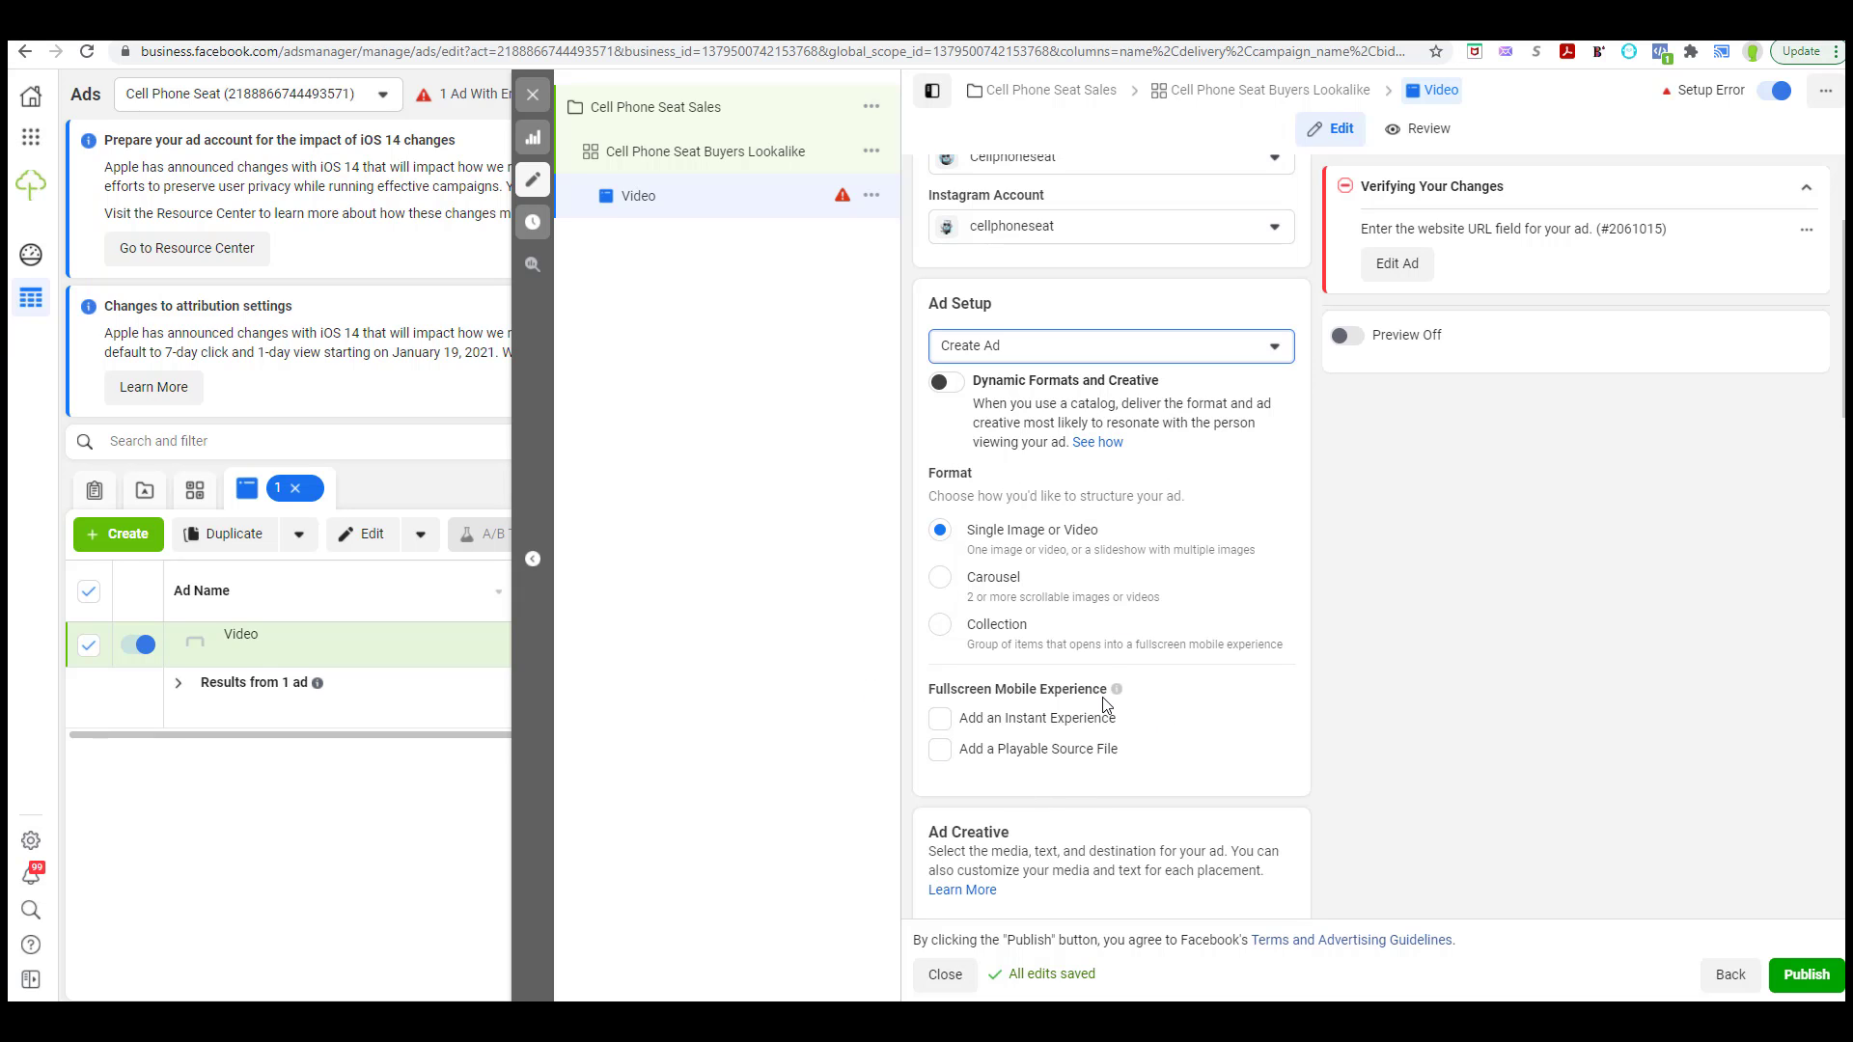
pyautogui.scroll(-1, 1126, 483)
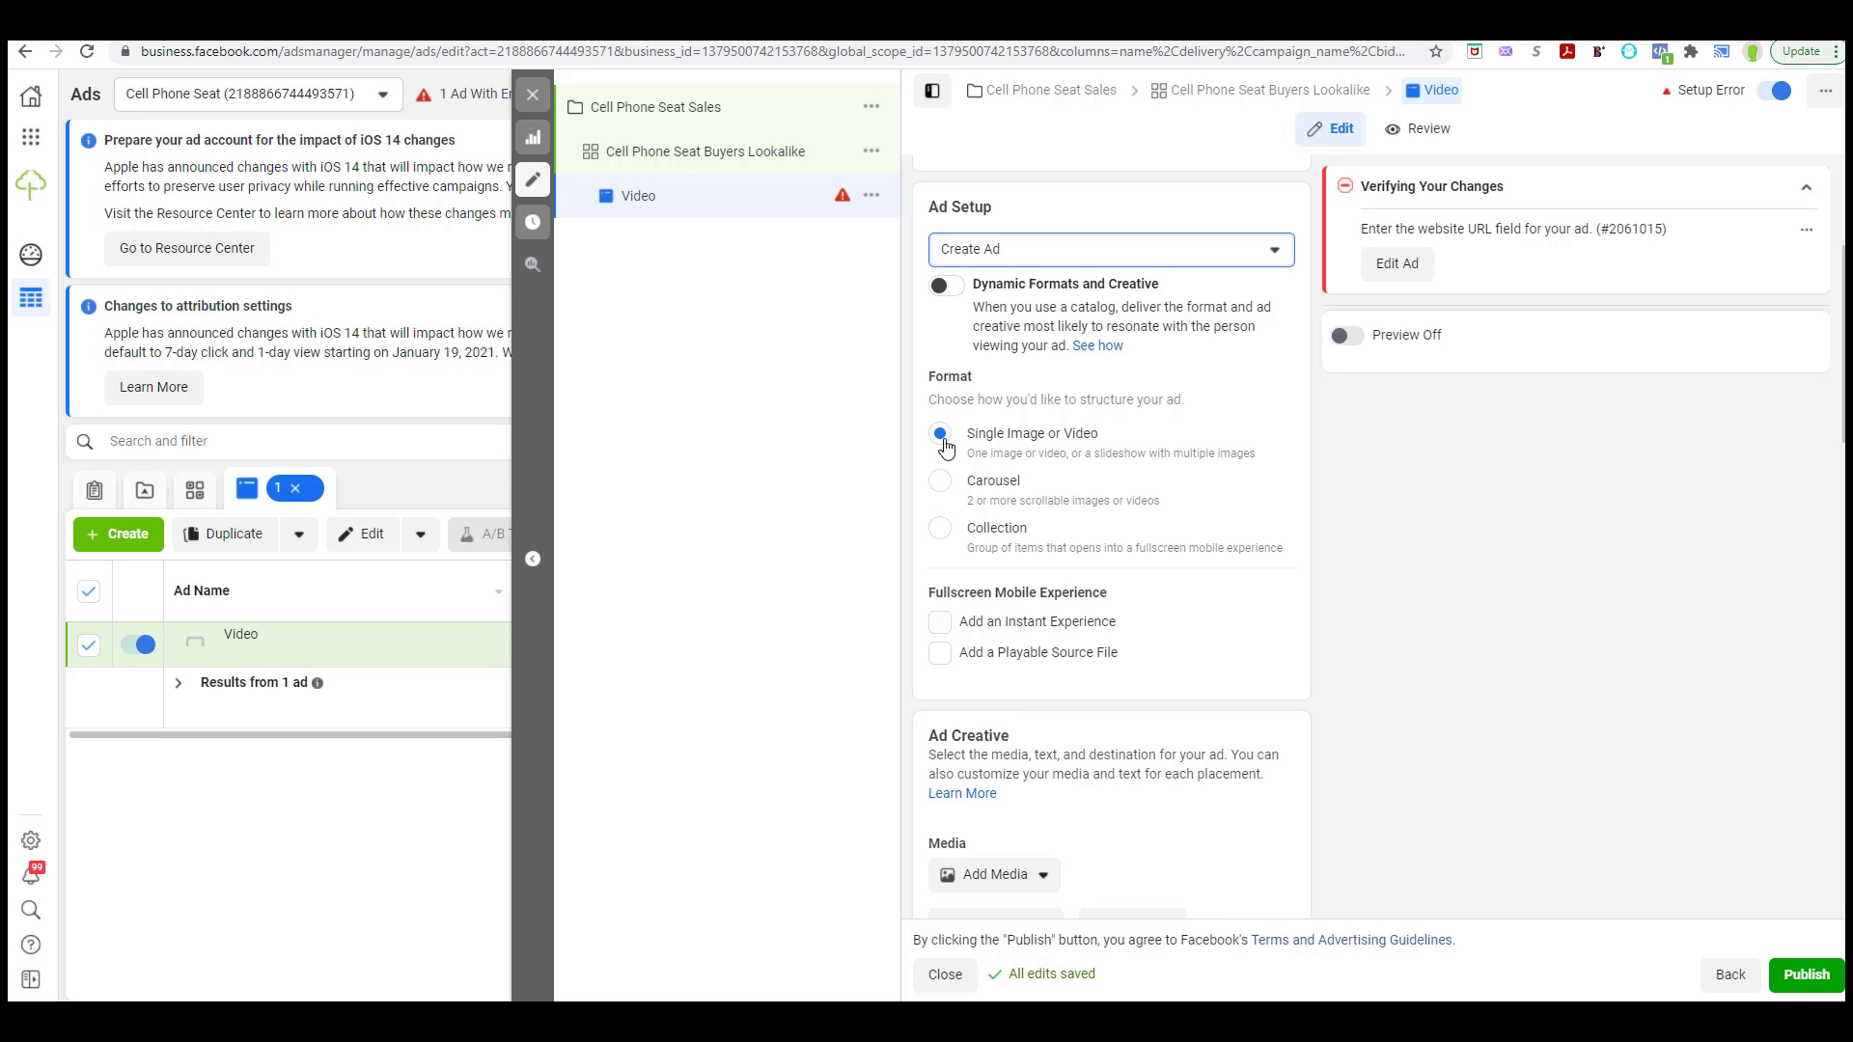
pyautogui.scroll(-1, 1097, 467)
pyautogui.scroll(-3, 1083, 521)
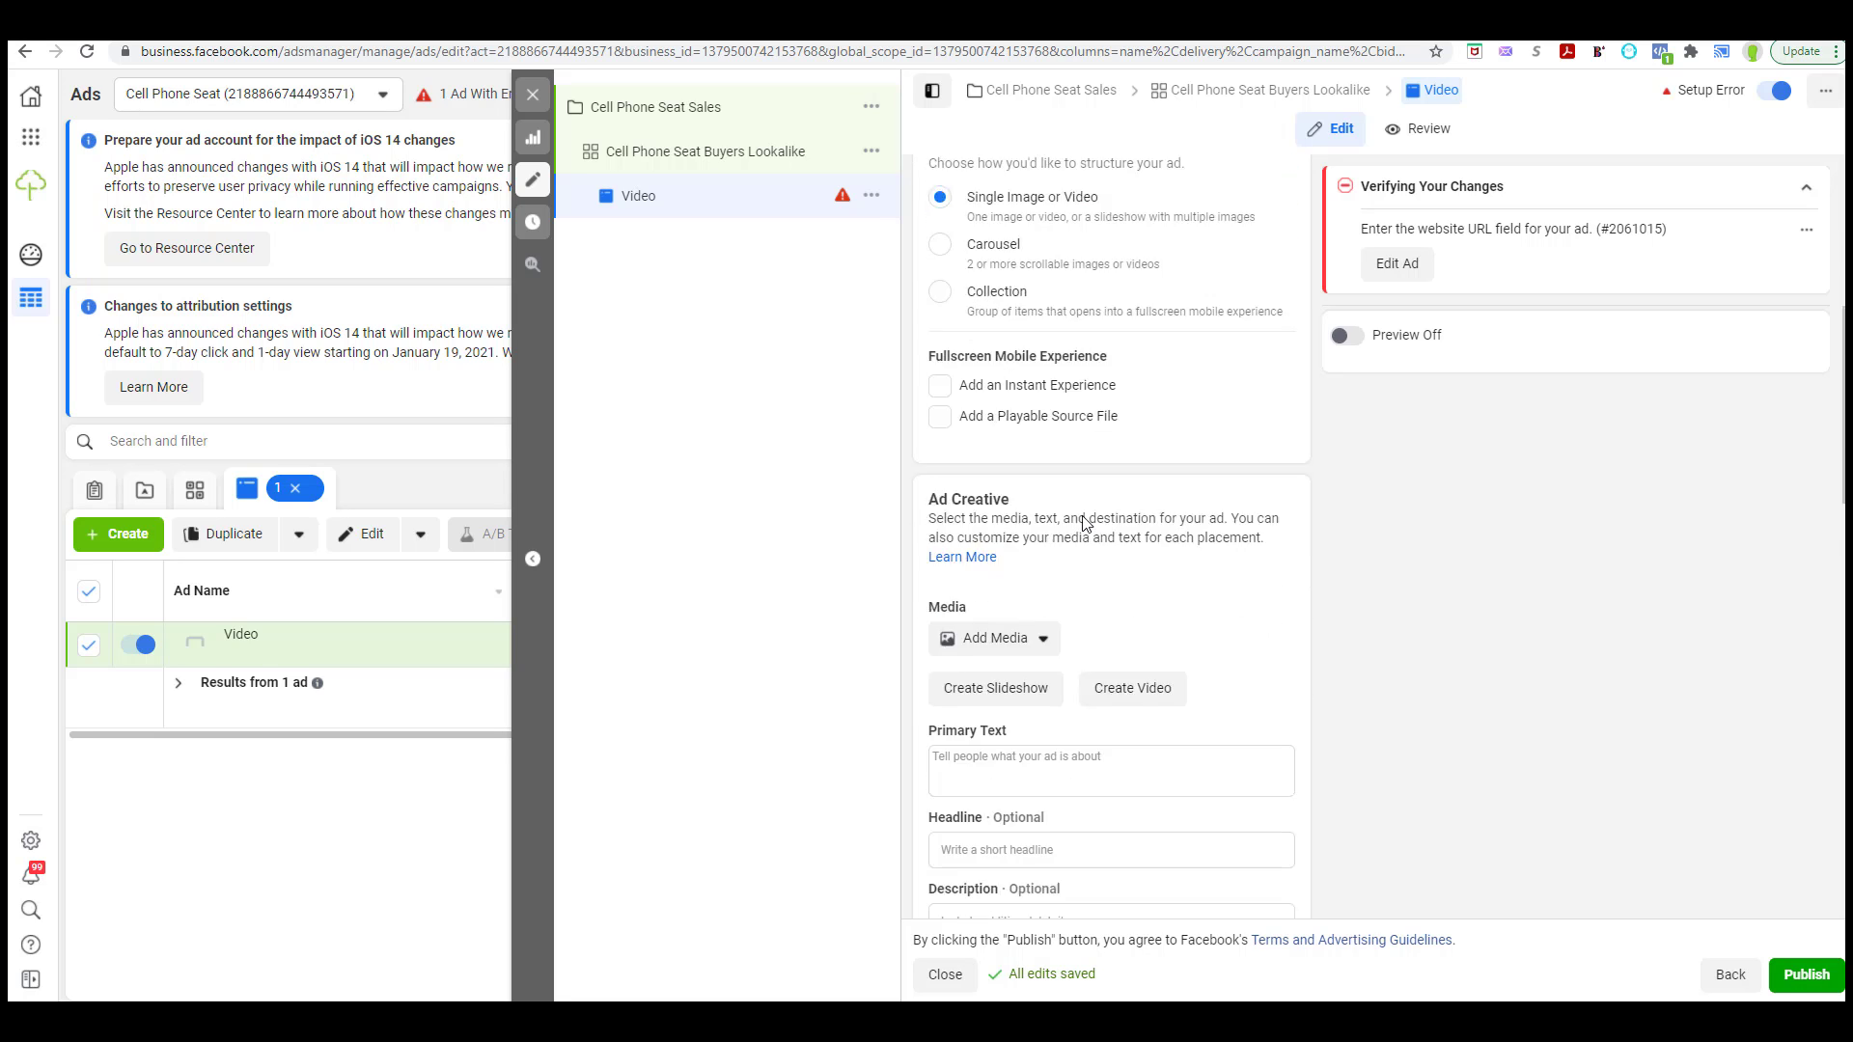
pyautogui.click(1011, 494)
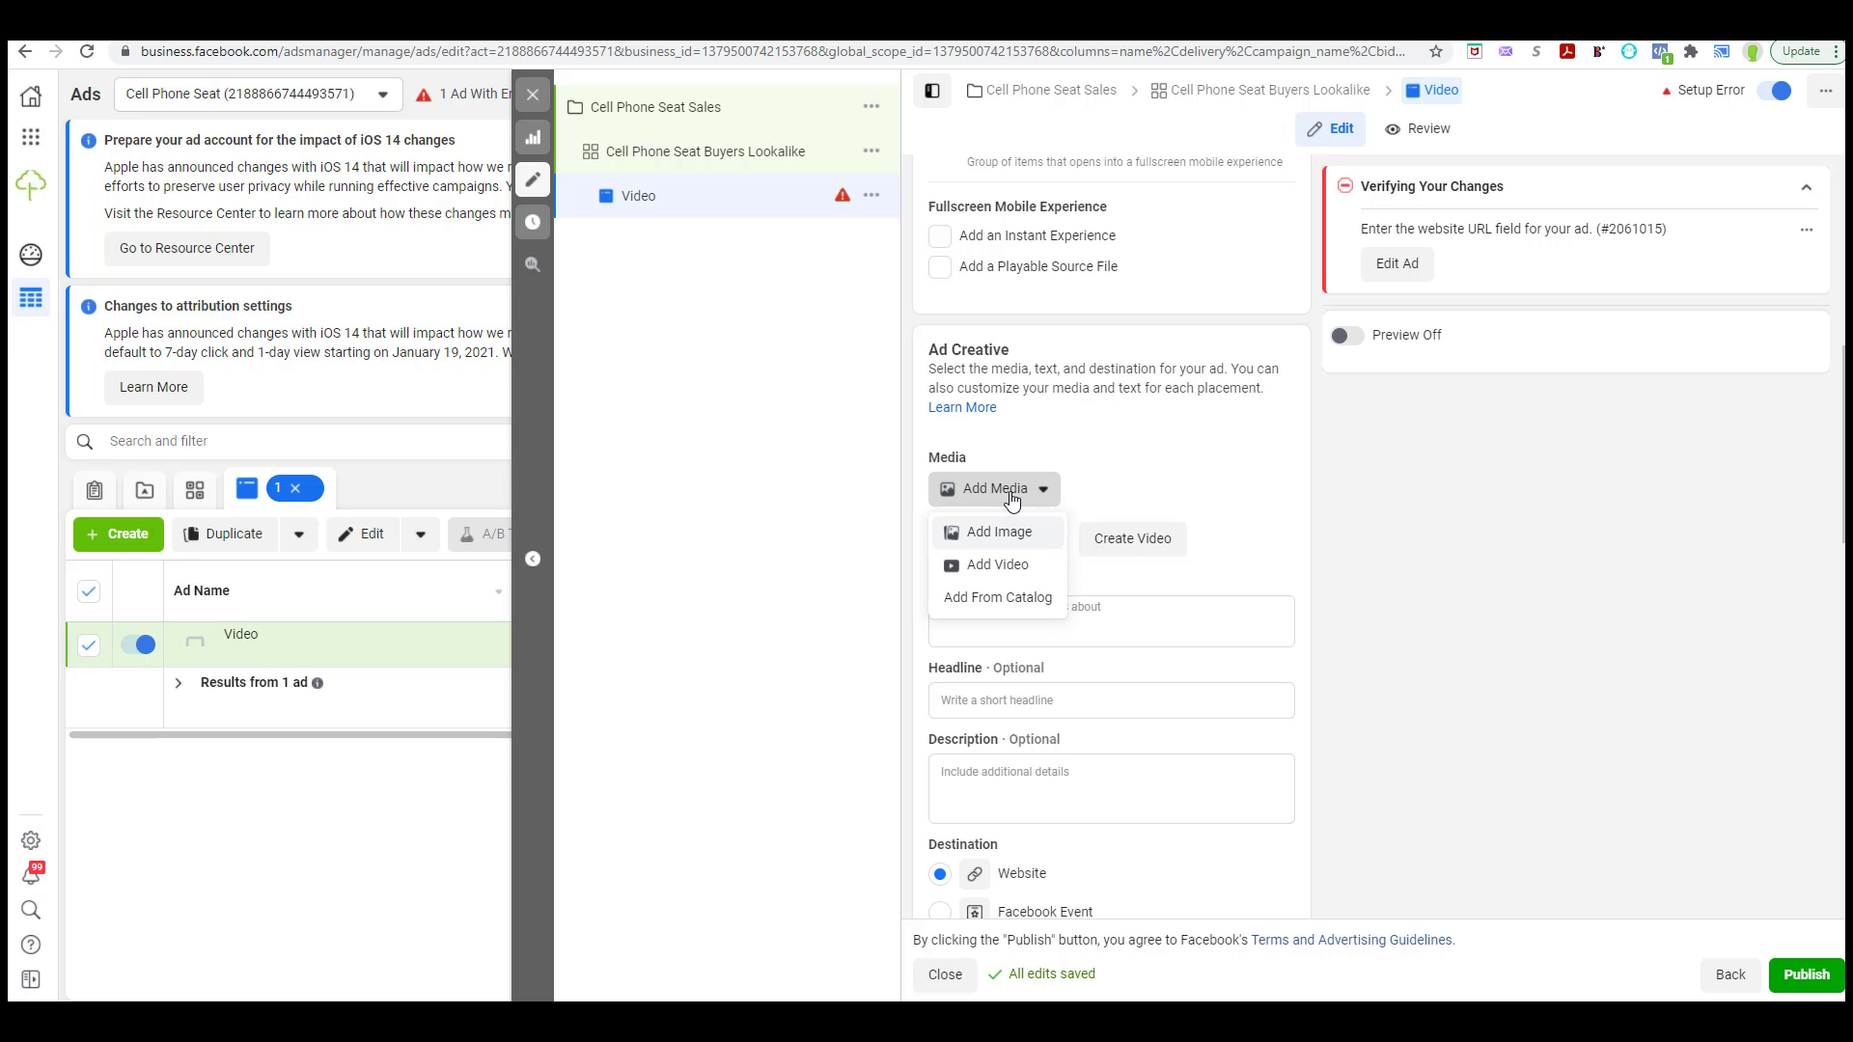
pyautogui.click(1000, 567)
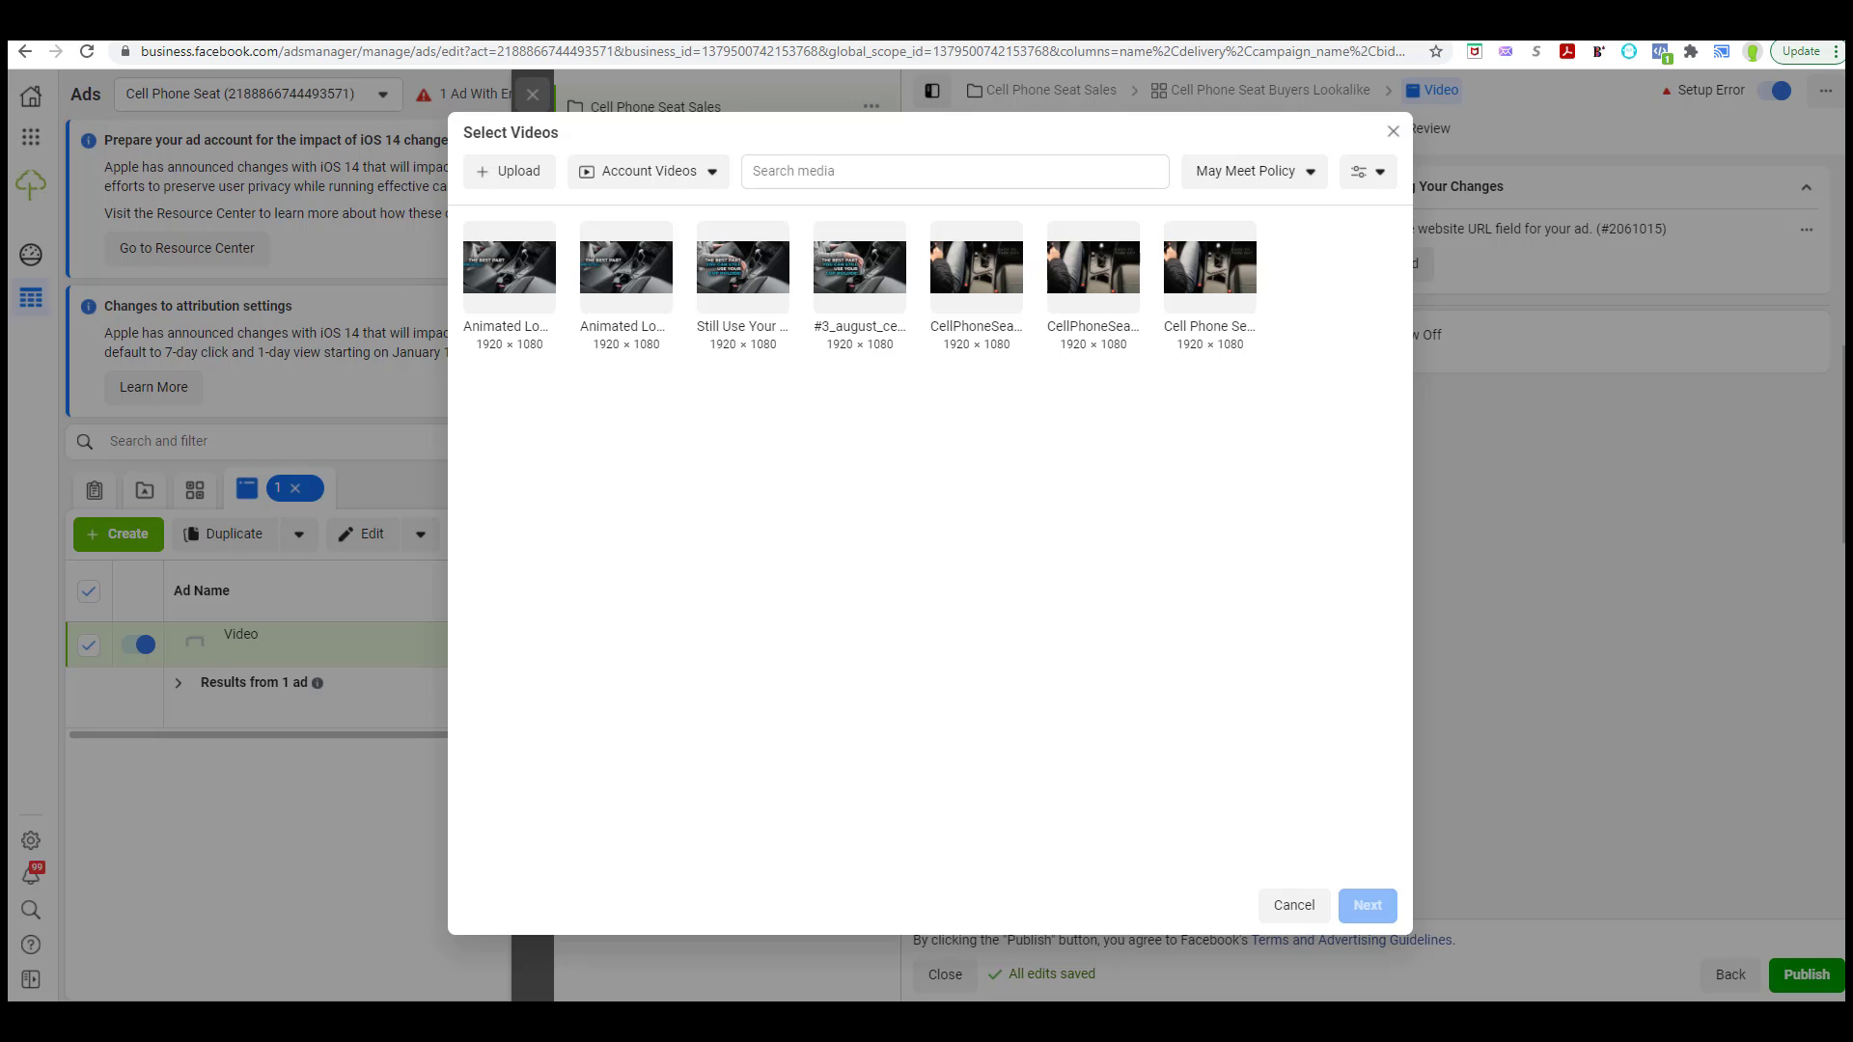
pyautogui.press('Escape')
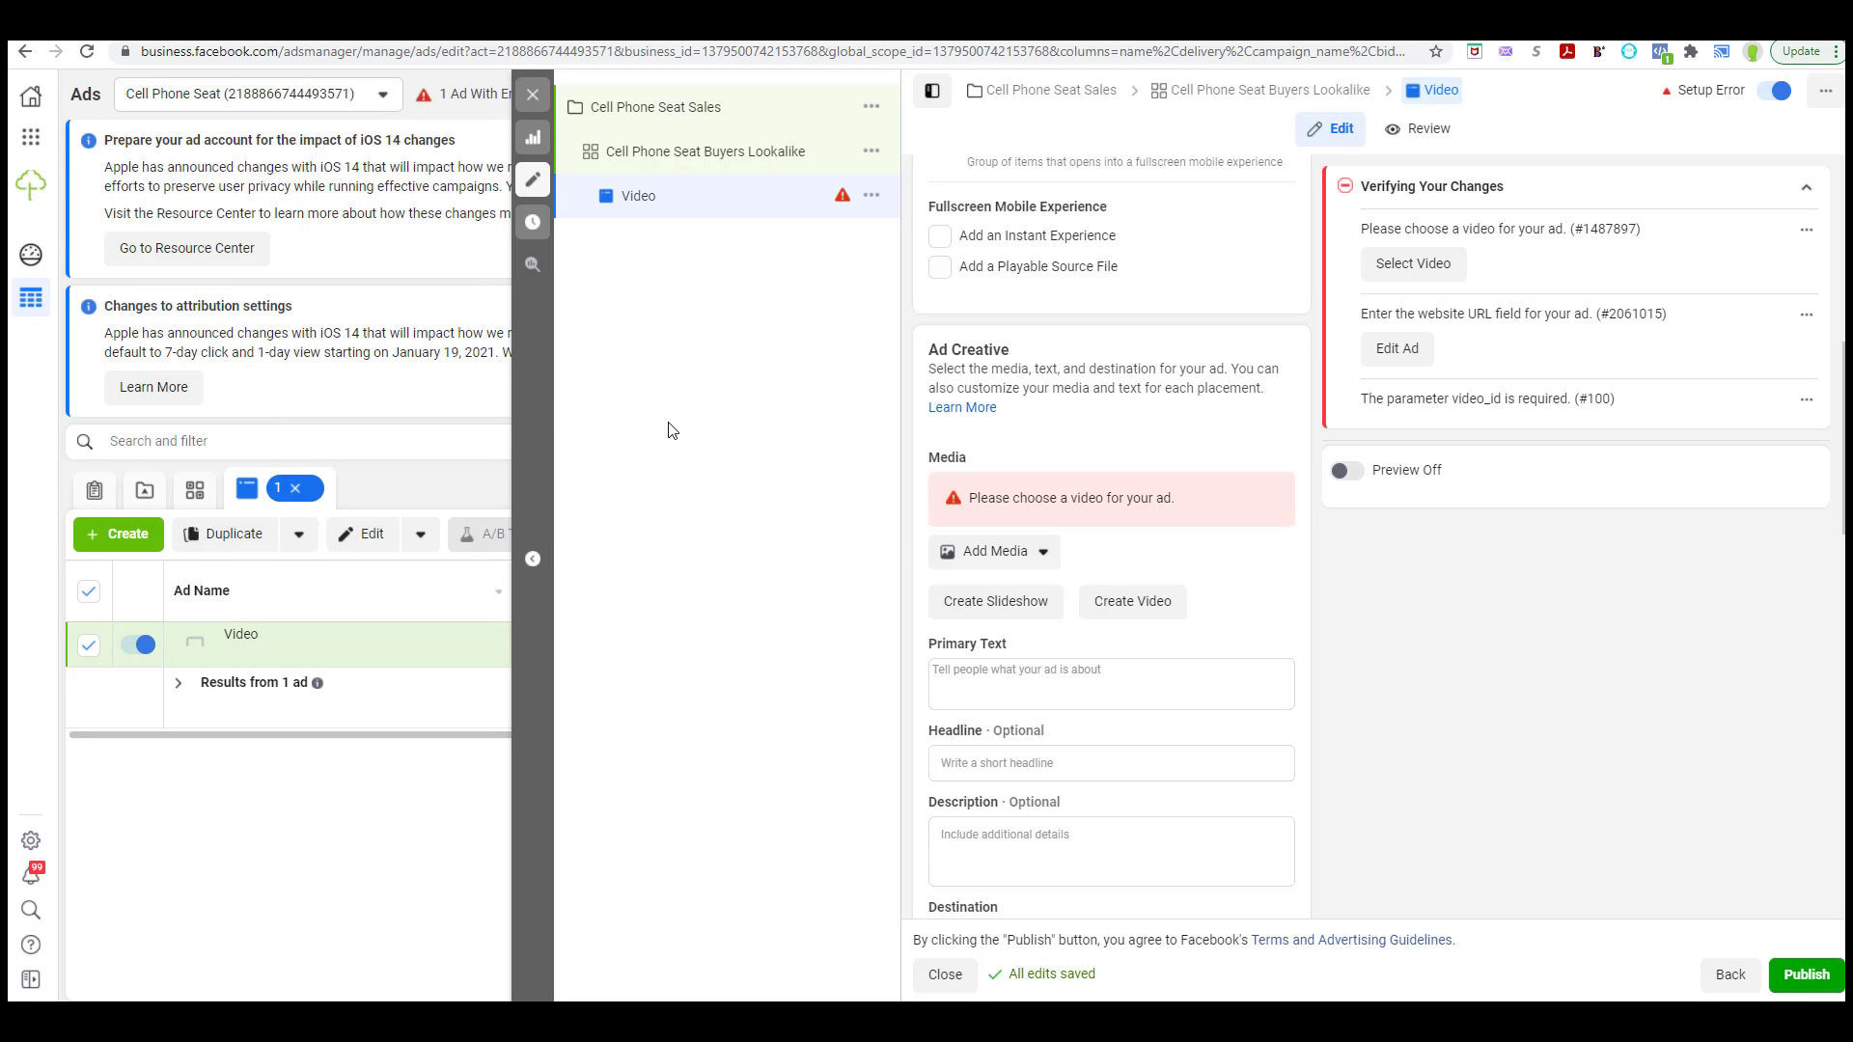
# - Add the account video whose name starts with "#3_august_ce" as the ad's media
pyautogui.click(990, 567)
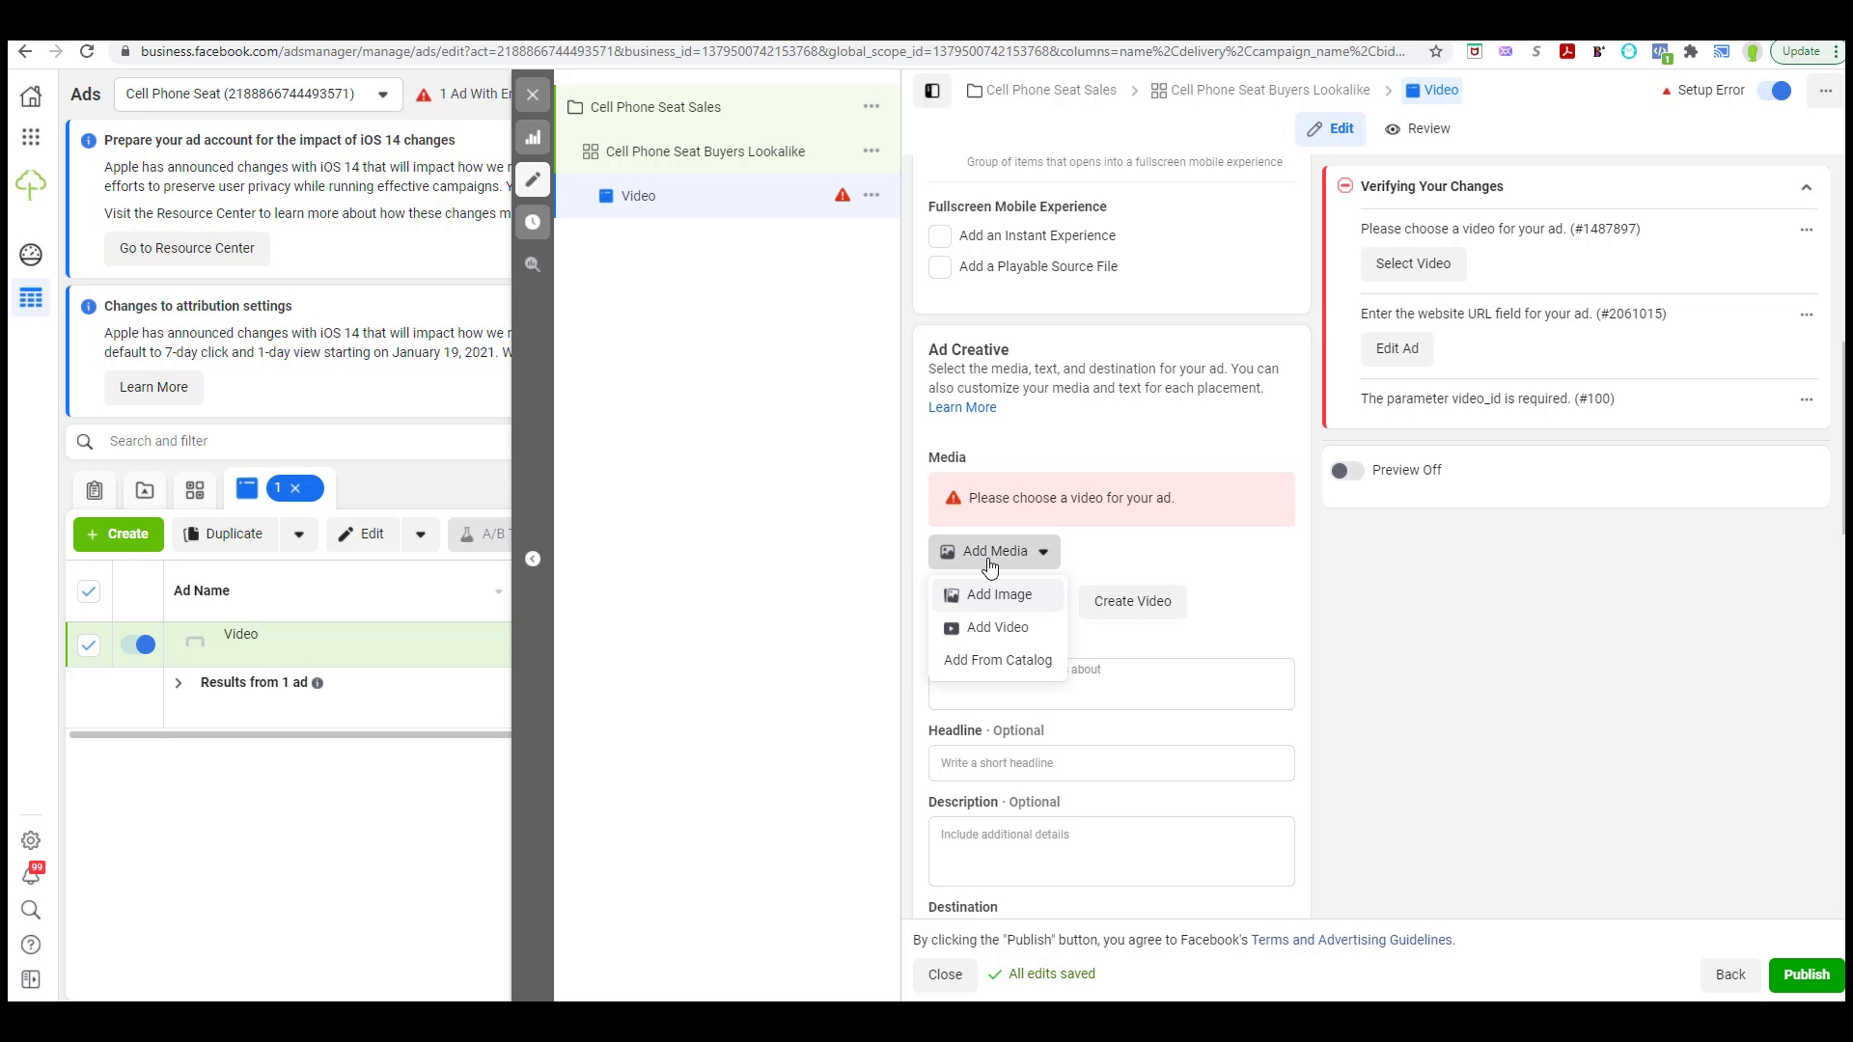
pyautogui.click(988, 632)
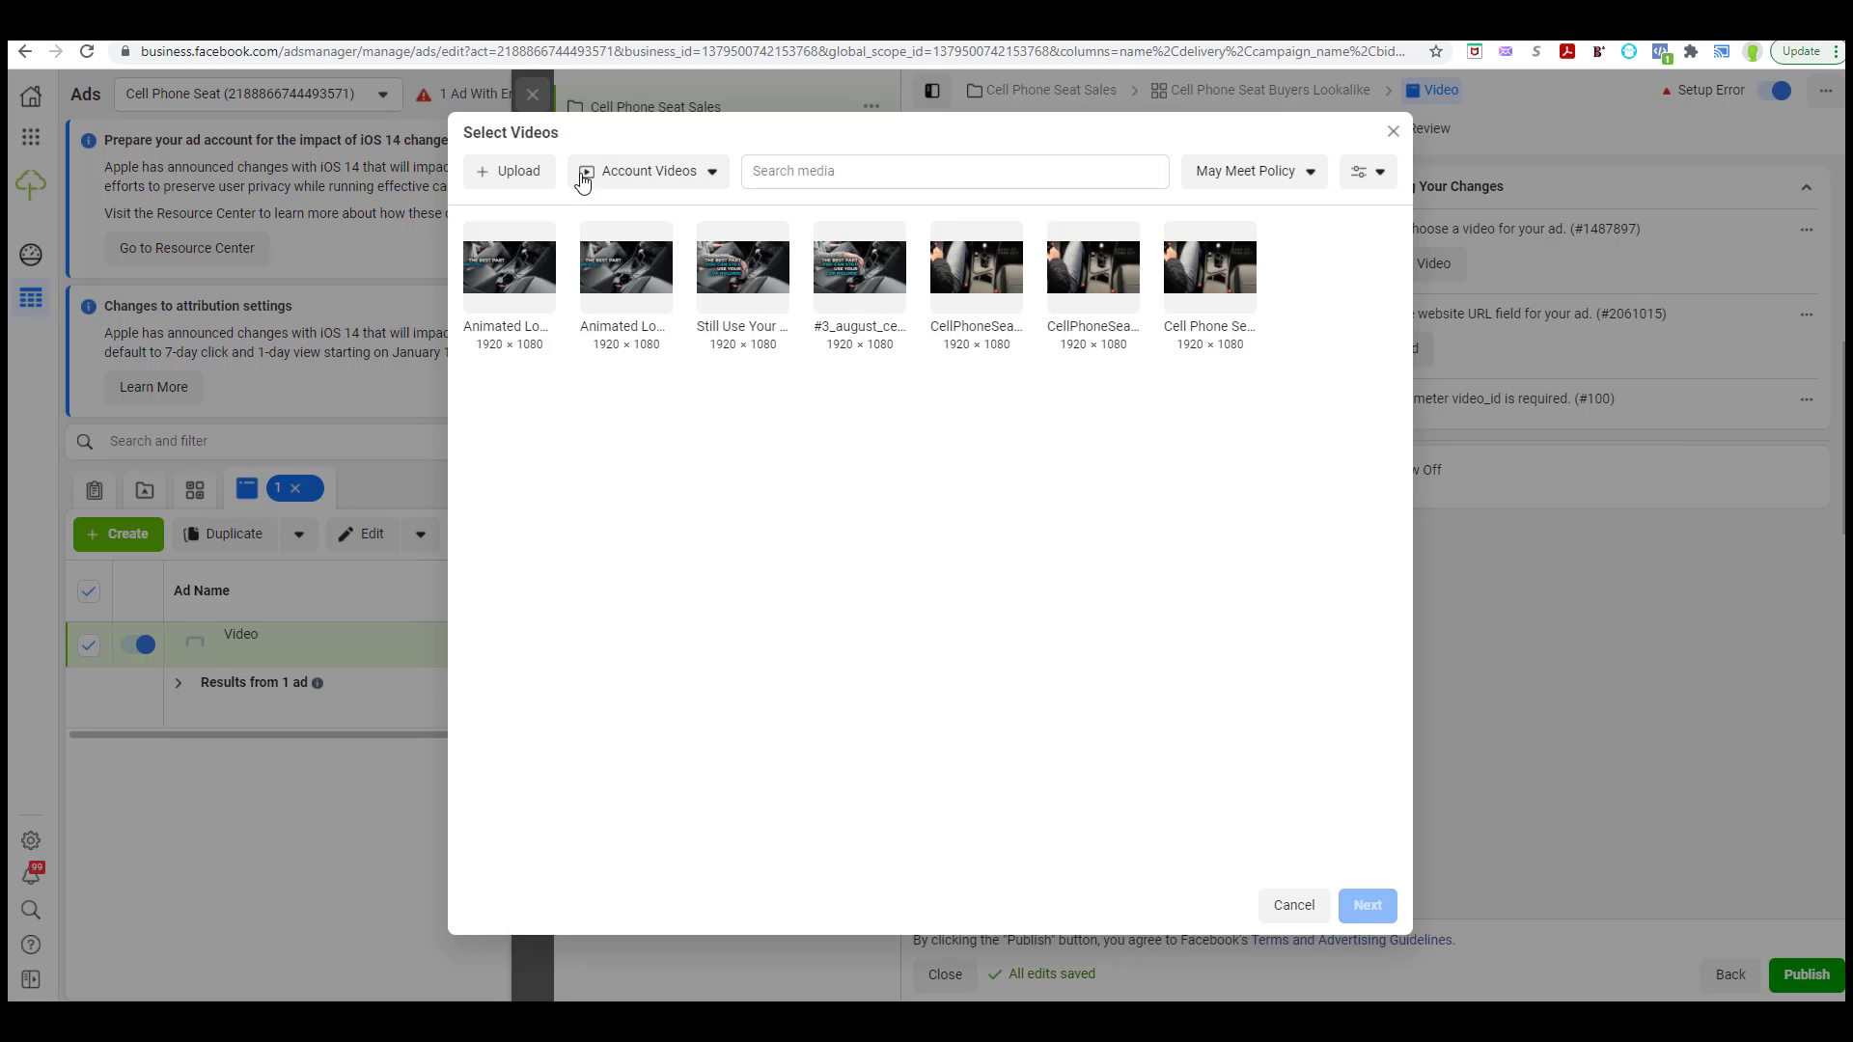
pyautogui.click(672, 176)
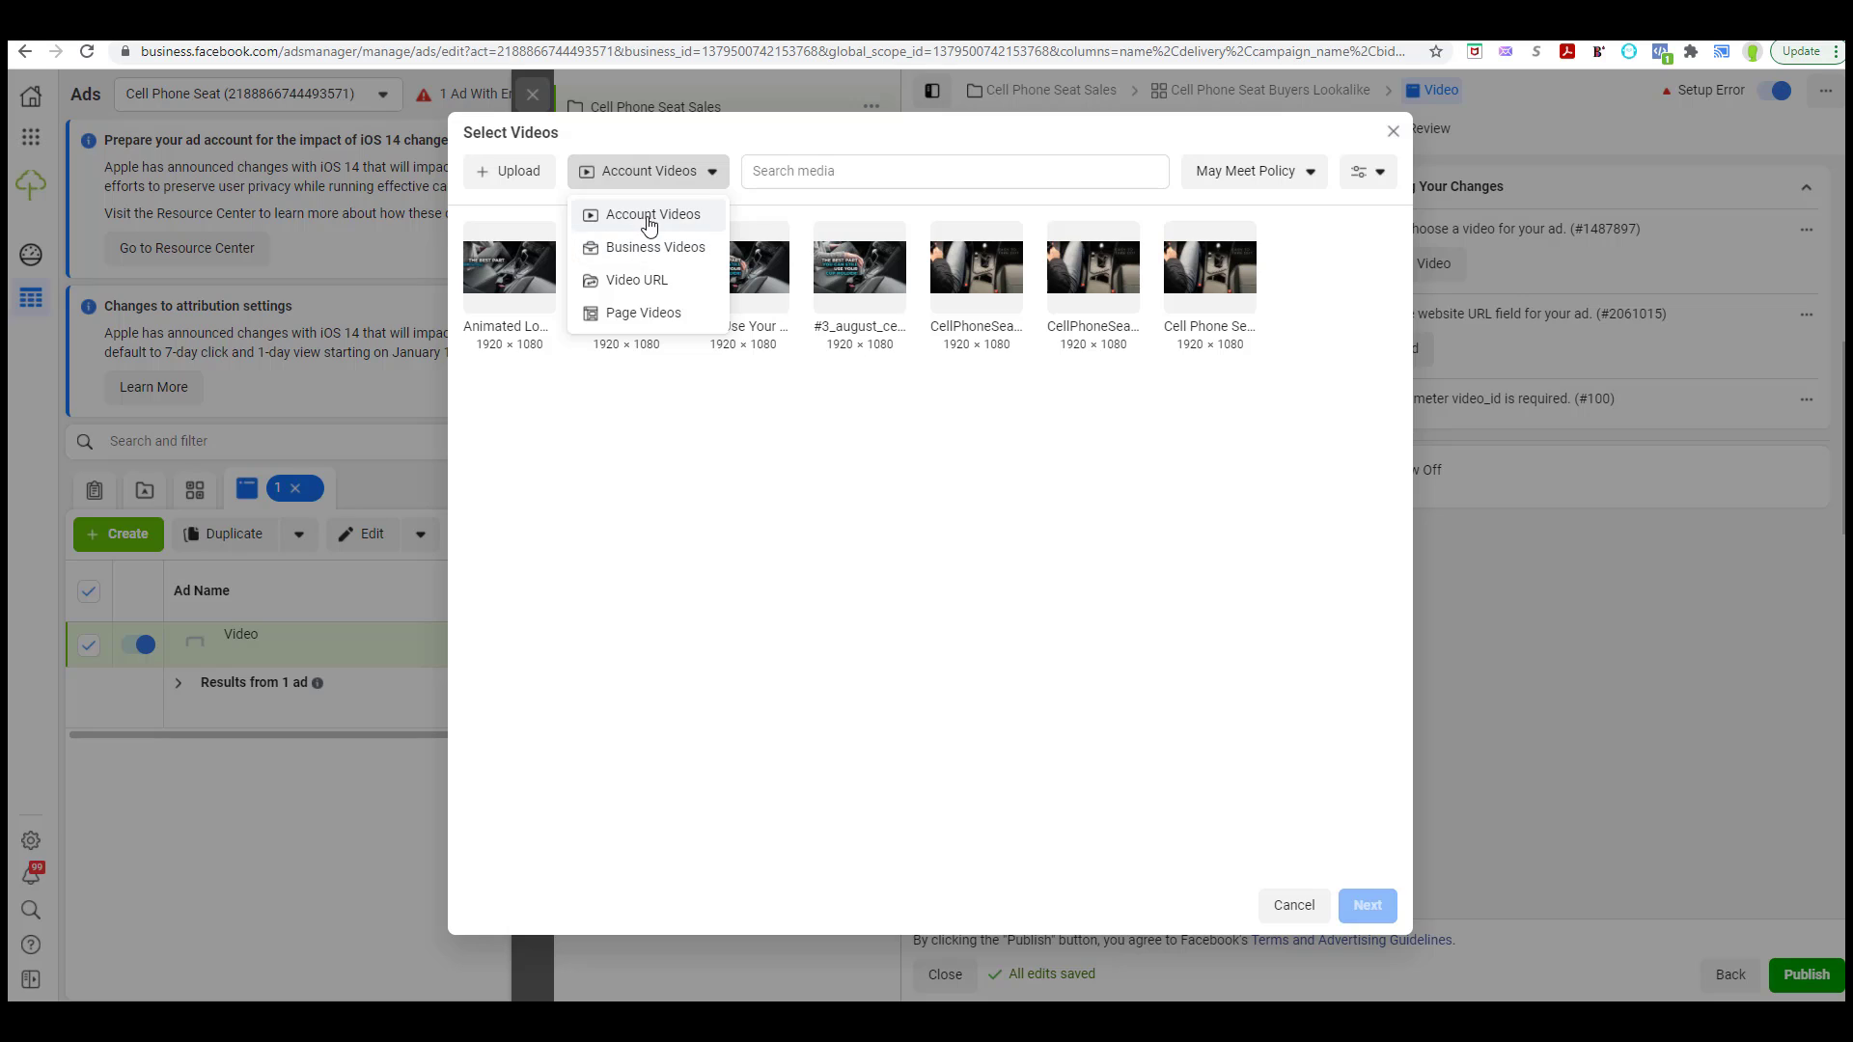
pyautogui.click(651, 180)
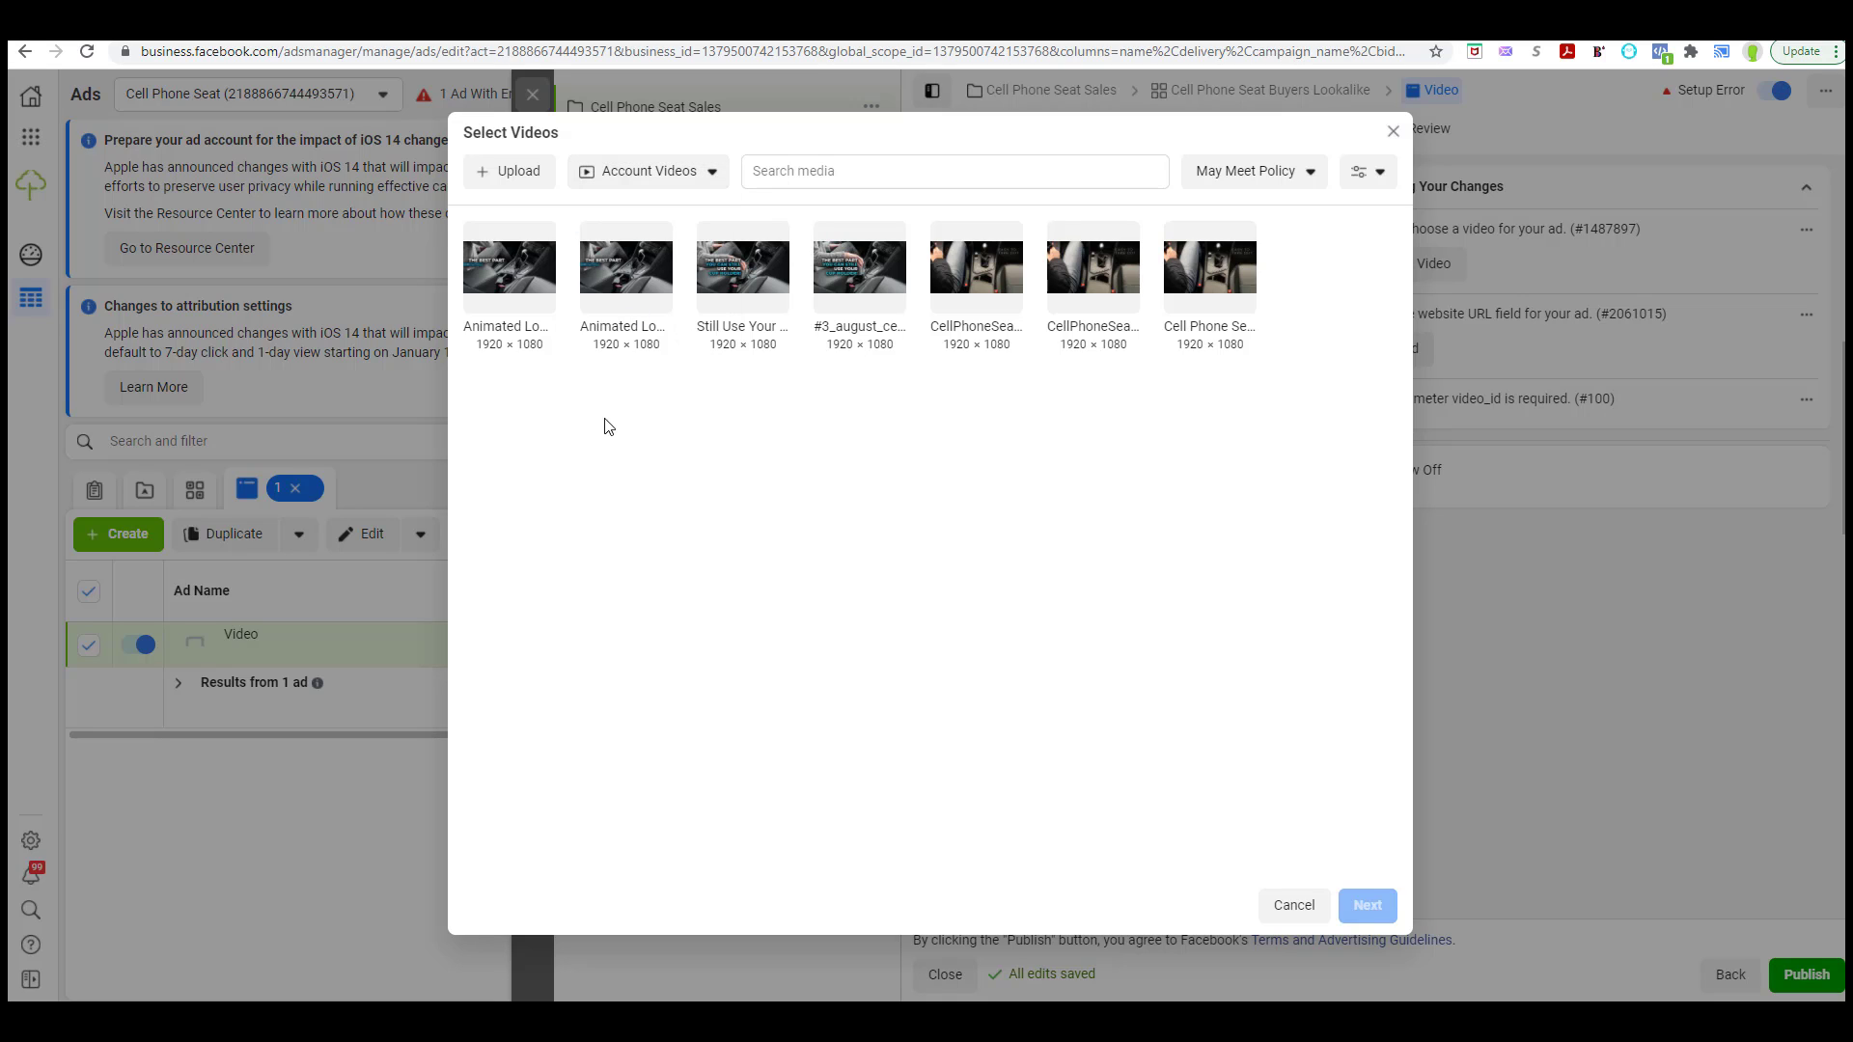
pyautogui.click(853, 271)
pyautogui.click(1380, 911)
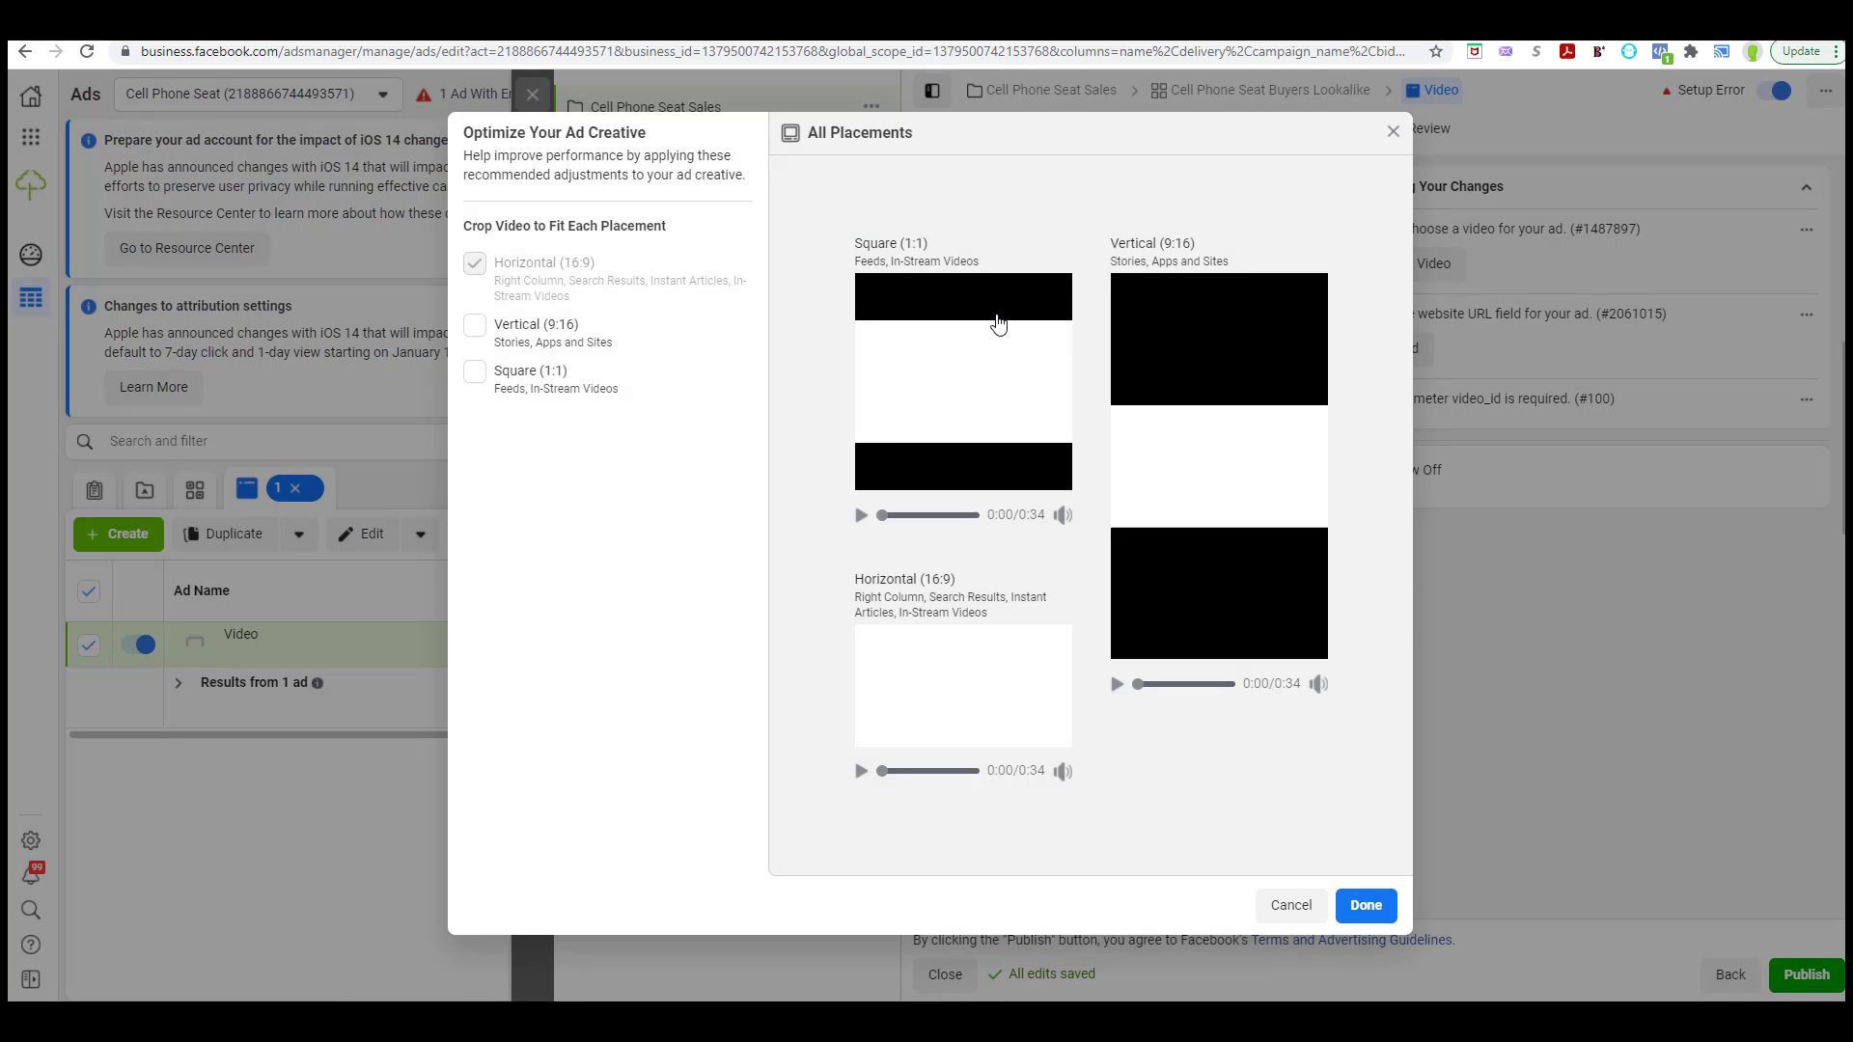
# - Check the square, vertical and horizontal placement previews, play the vertical one briefly, and accept the video without extra crops
pyautogui.moveTo(931, 307)
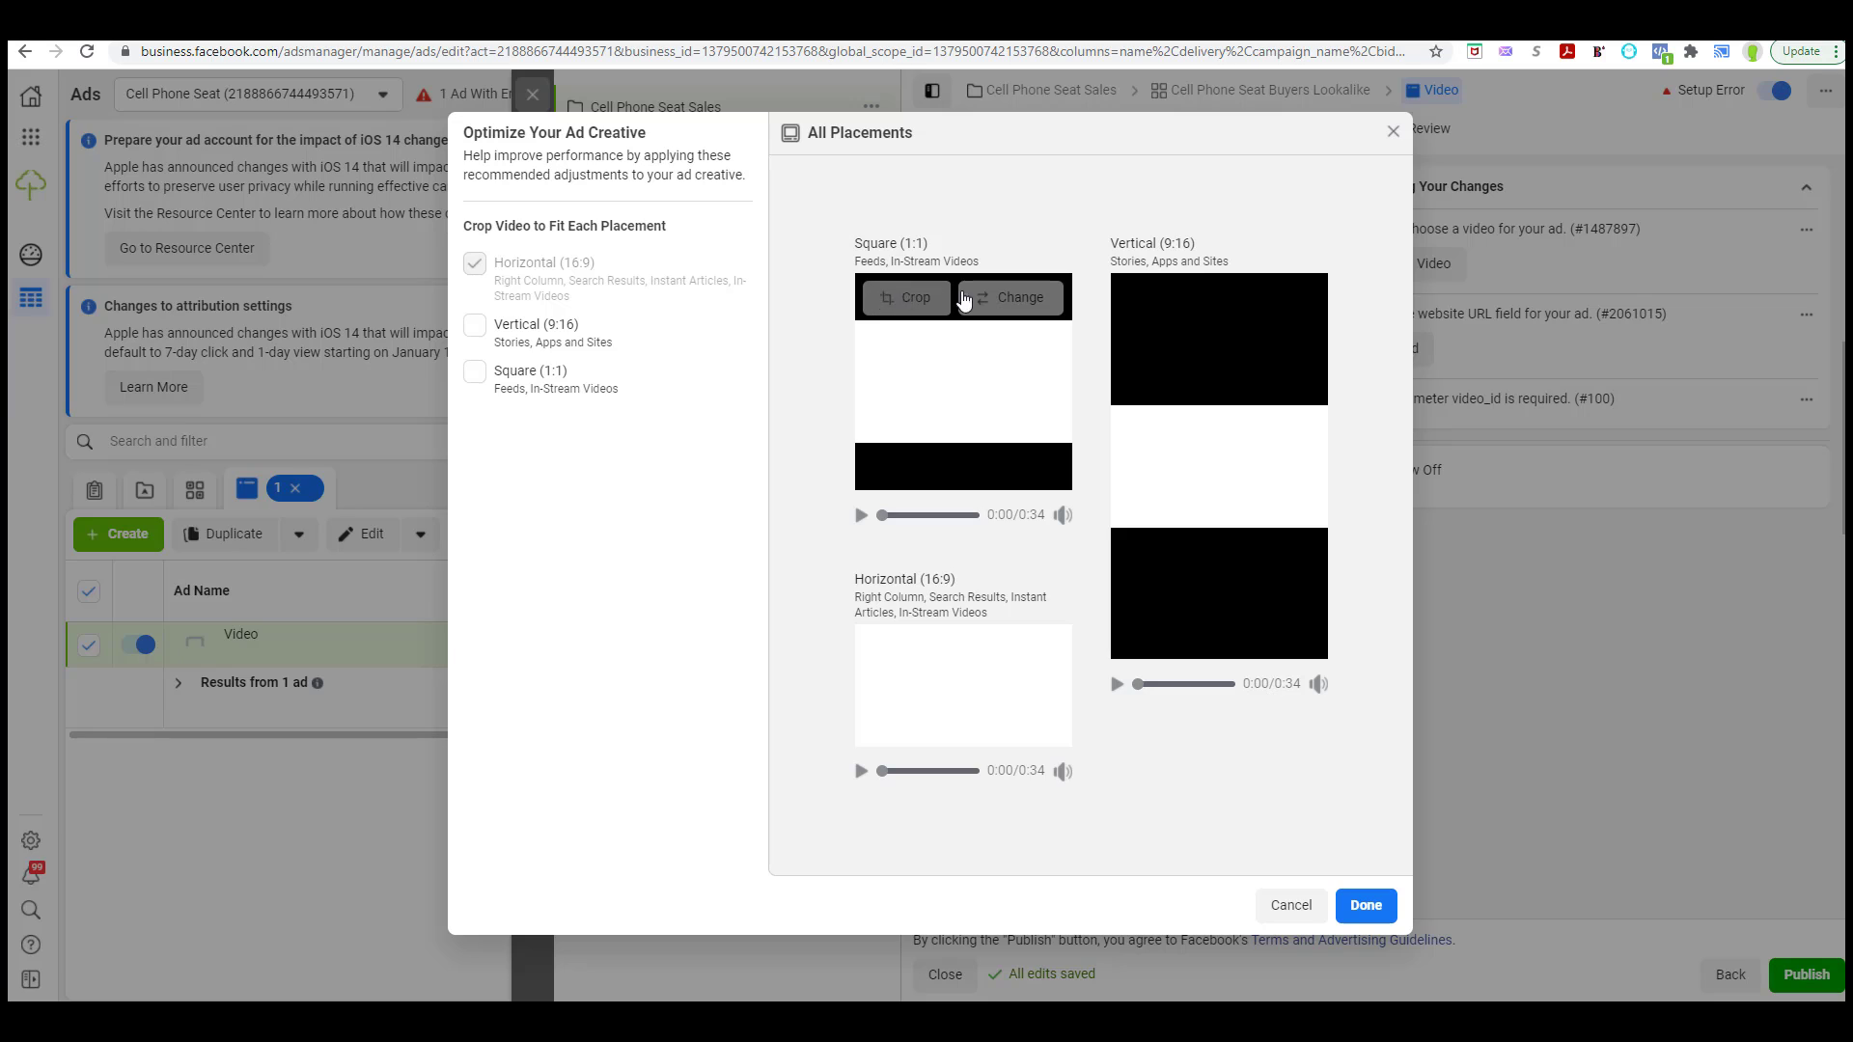
pyautogui.moveTo(1153, 438)
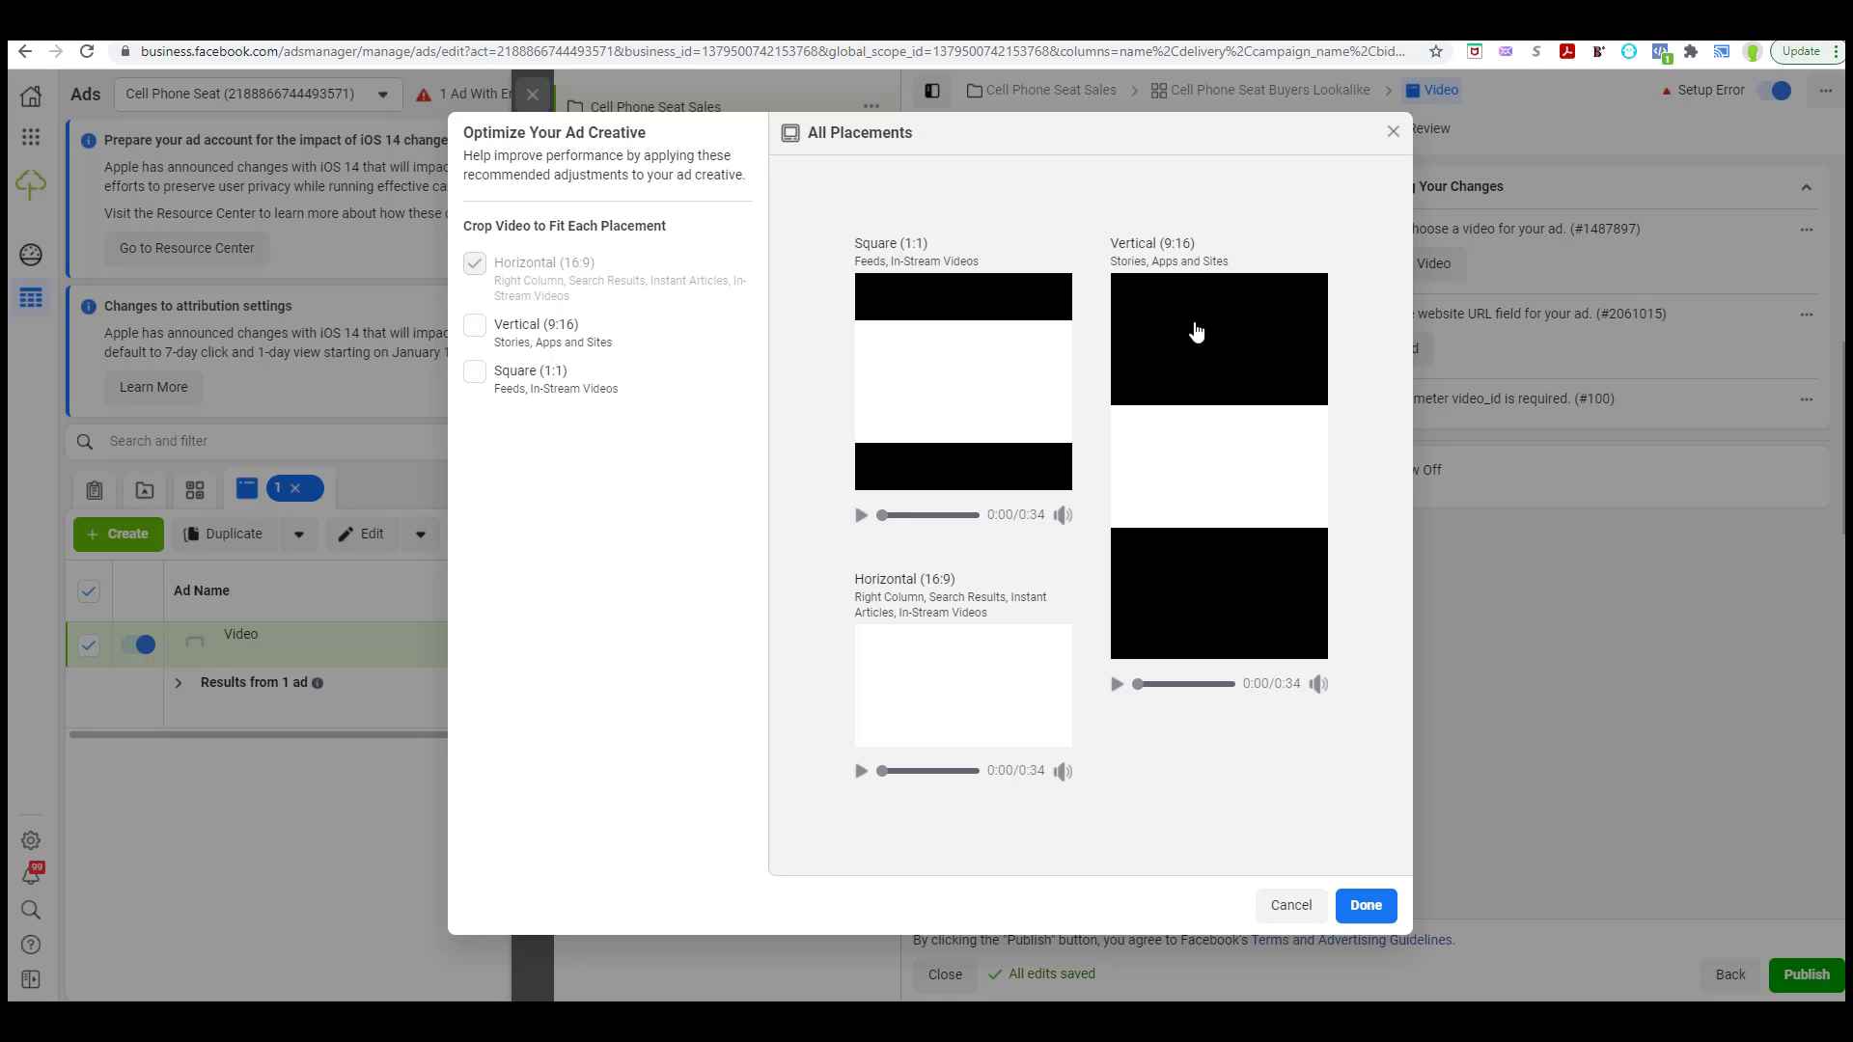
pyautogui.moveTo(1199, 553)
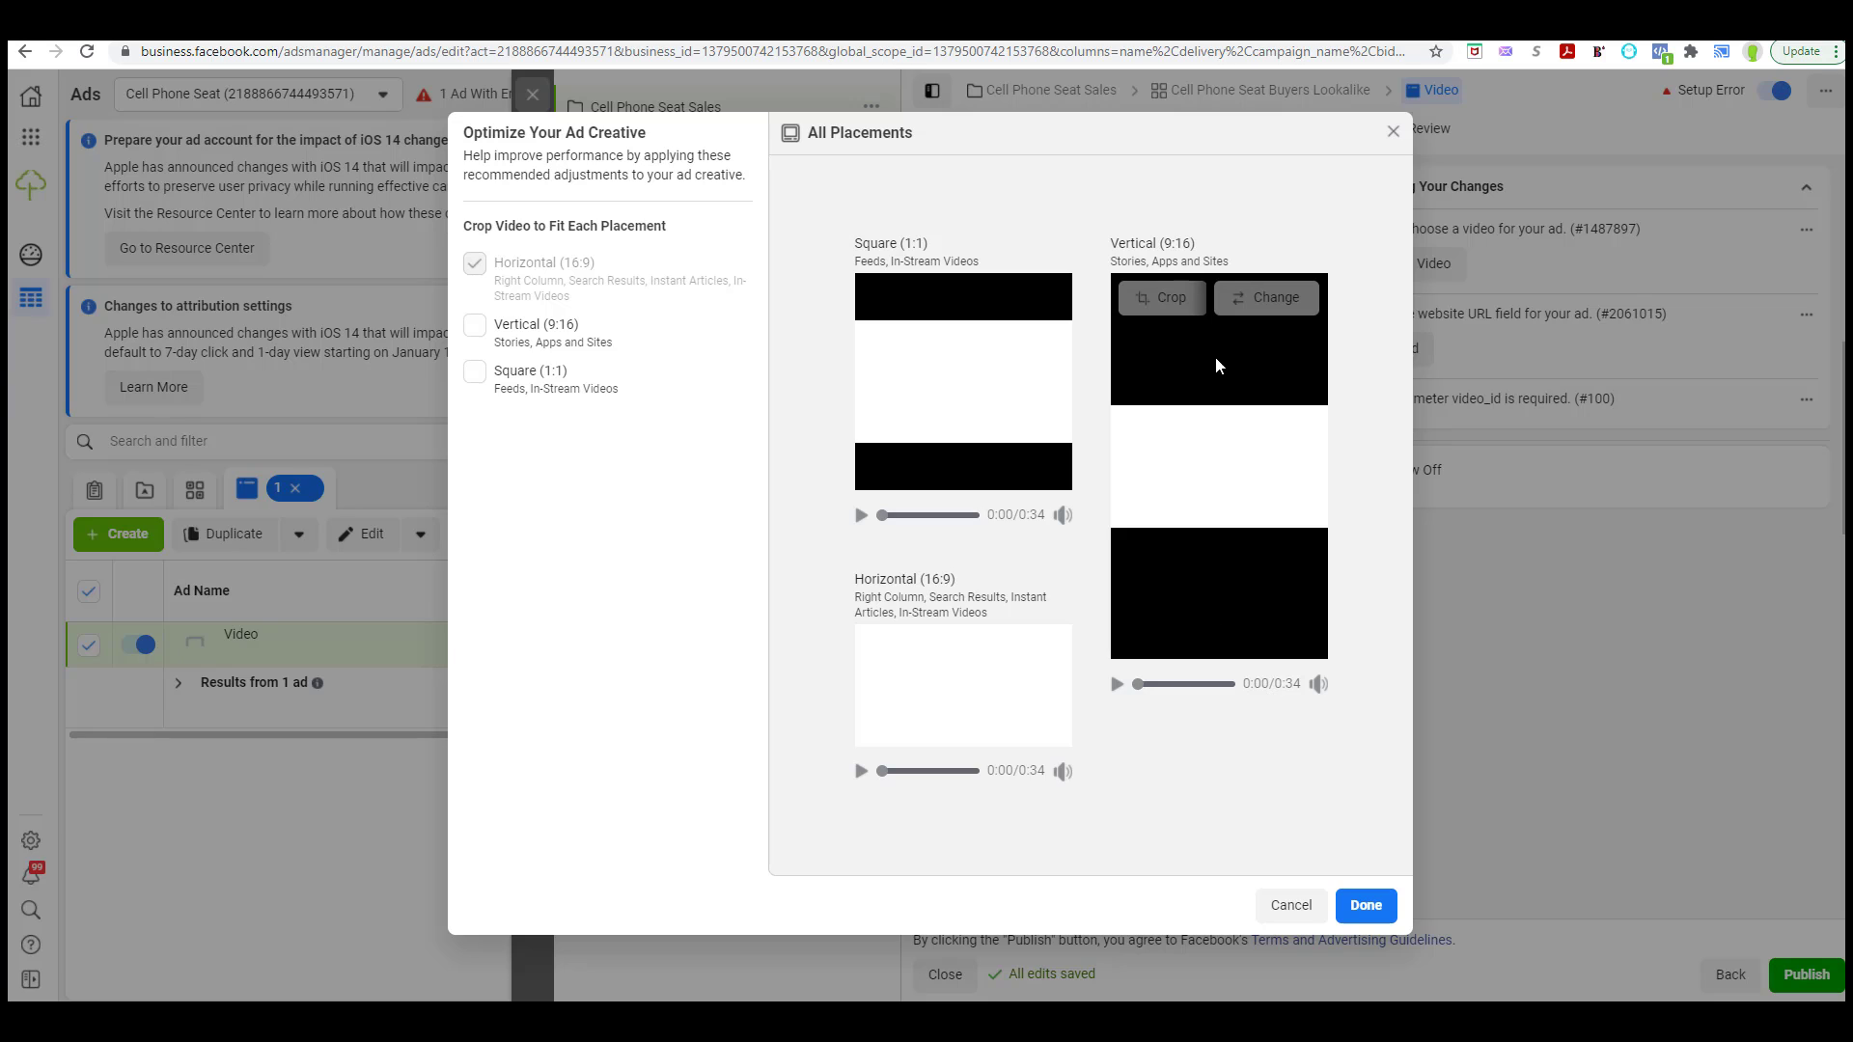
pyautogui.moveTo(1004, 367)
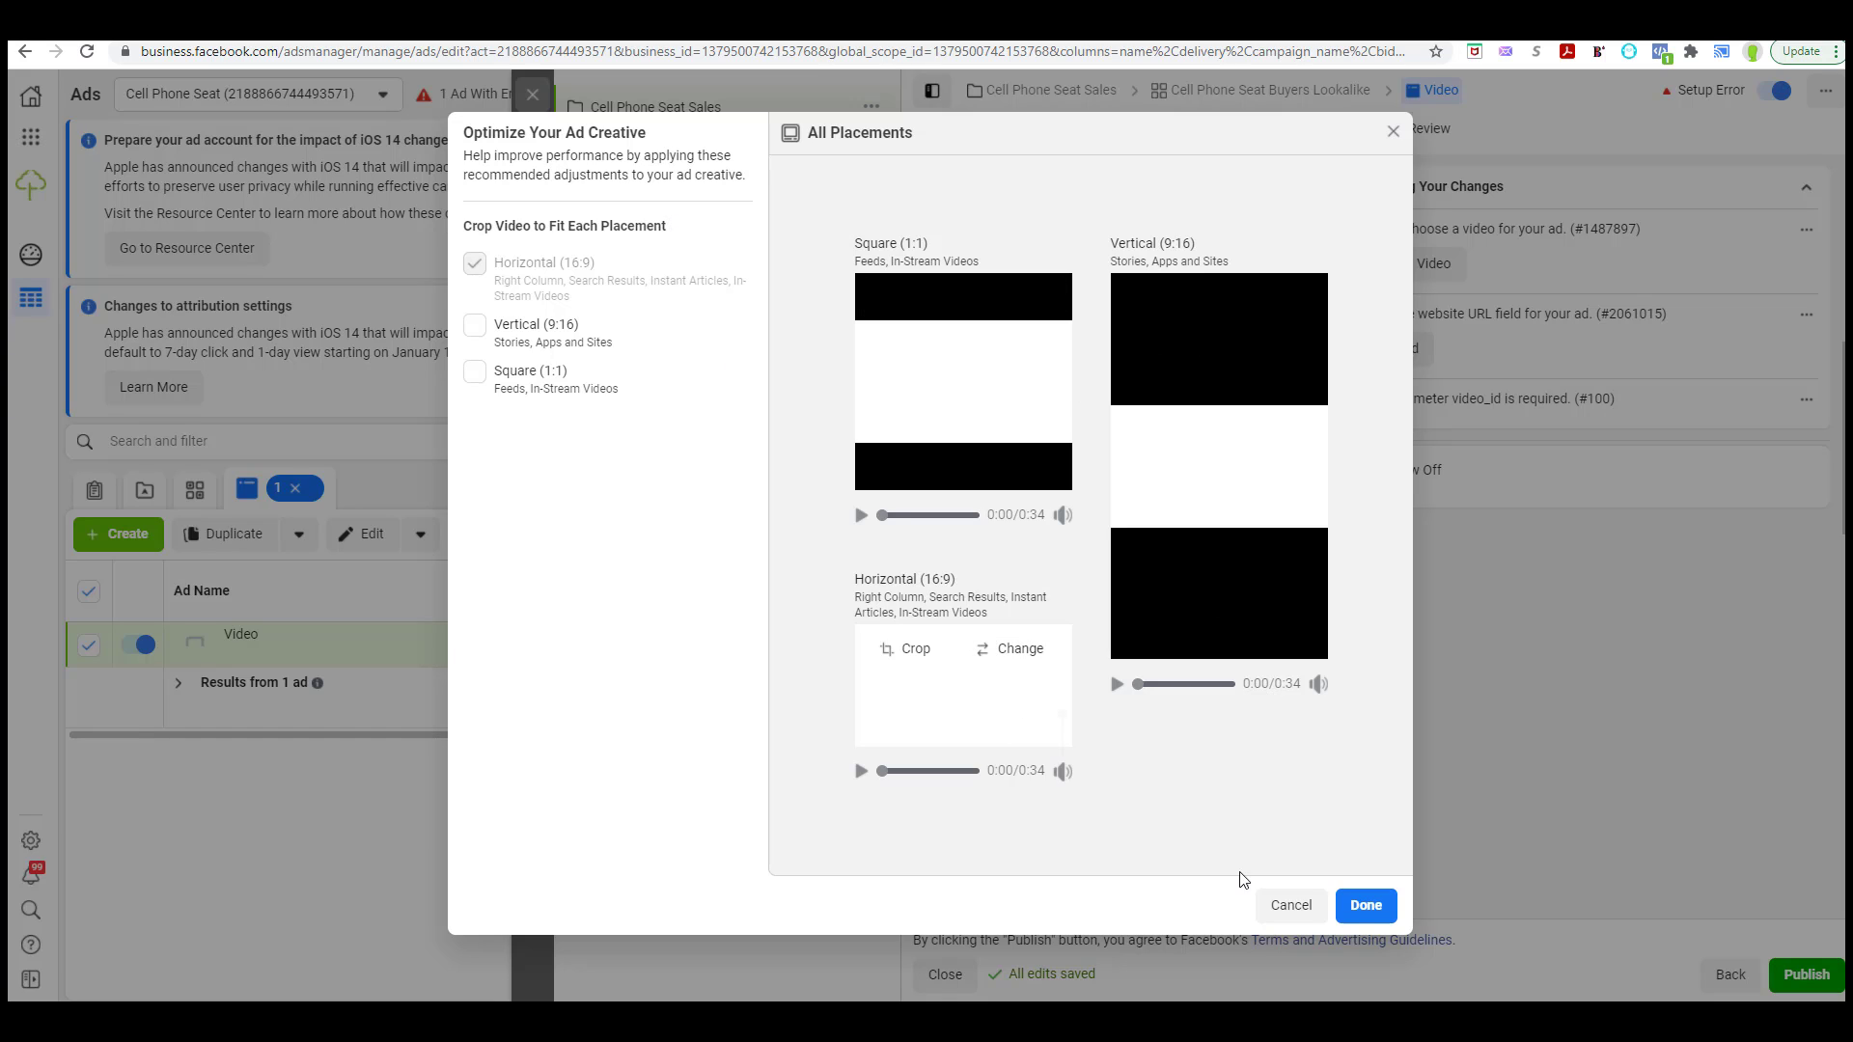
pyautogui.click(1117, 684)
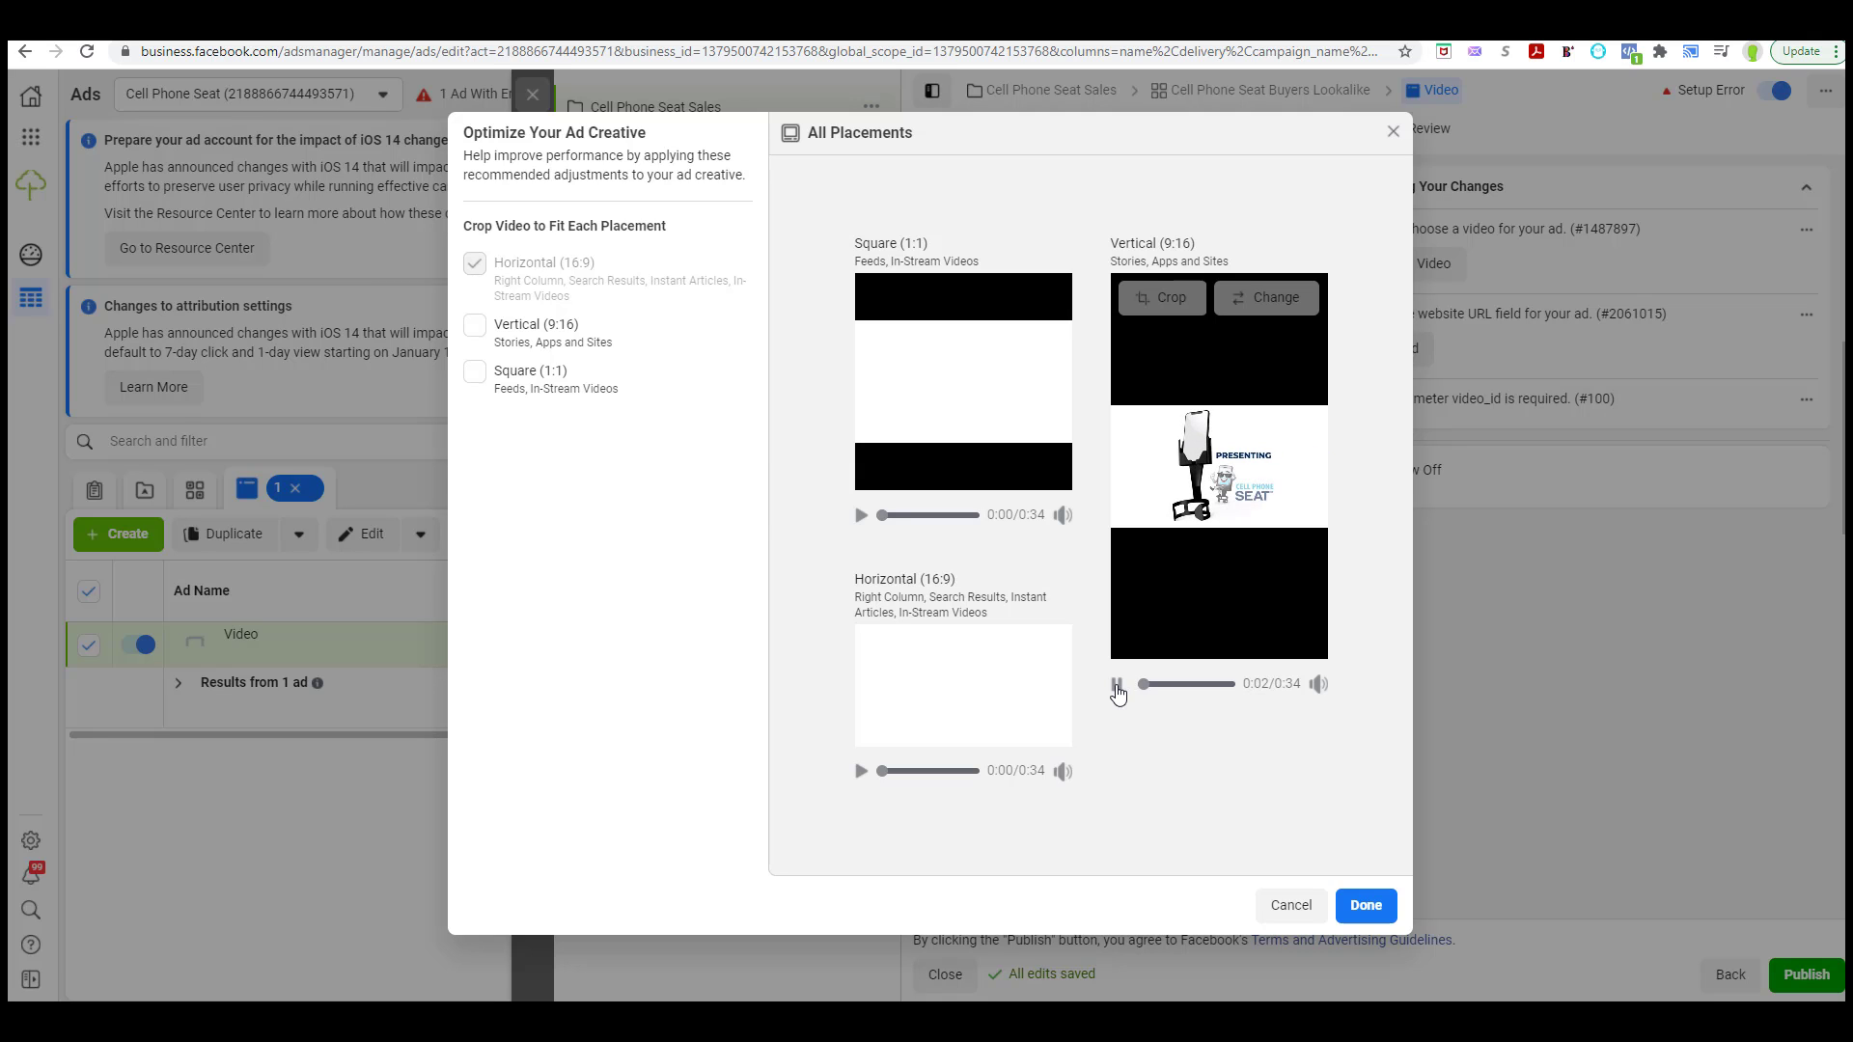
pyautogui.click(1116, 685)
pyautogui.click(1363, 907)
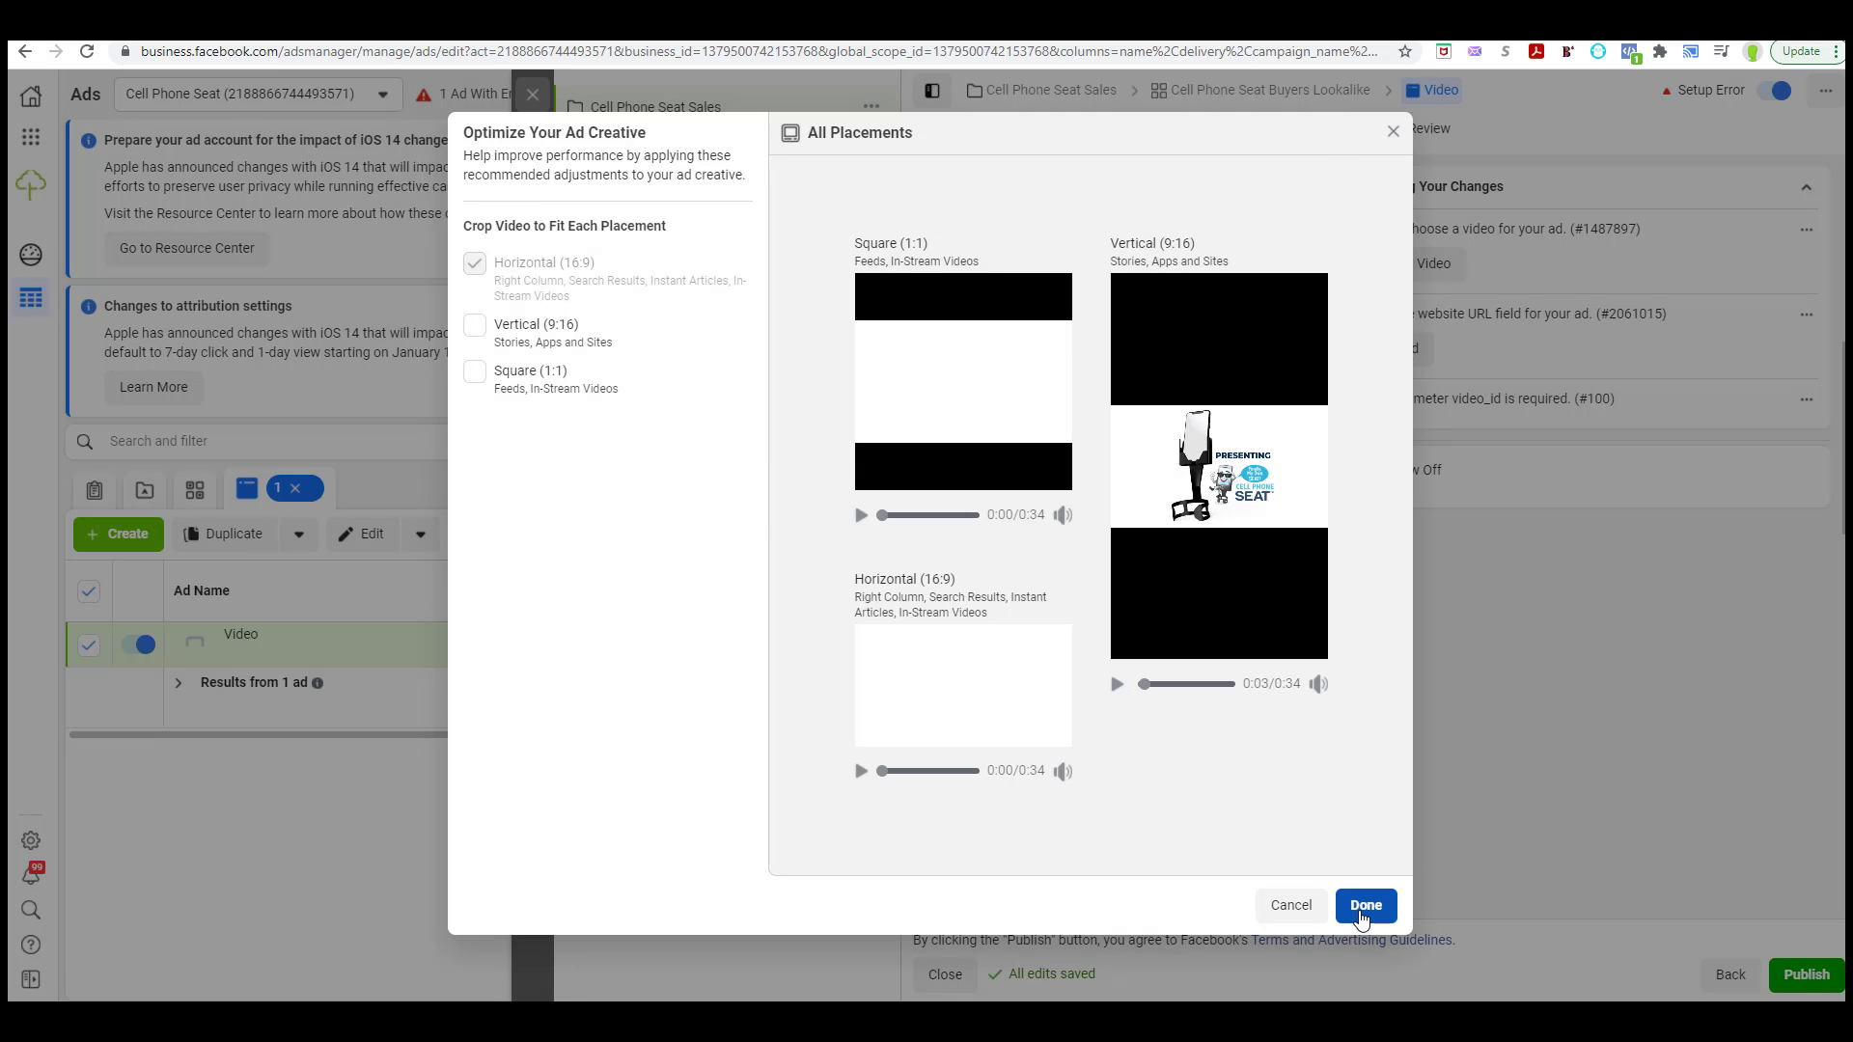
# - Fill the ad's primary text with the previous-ad suggestion beginning "Cell Phone Seat - Fits in your vehicle's cup"
pyautogui.scroll(-3, 1093, 498)
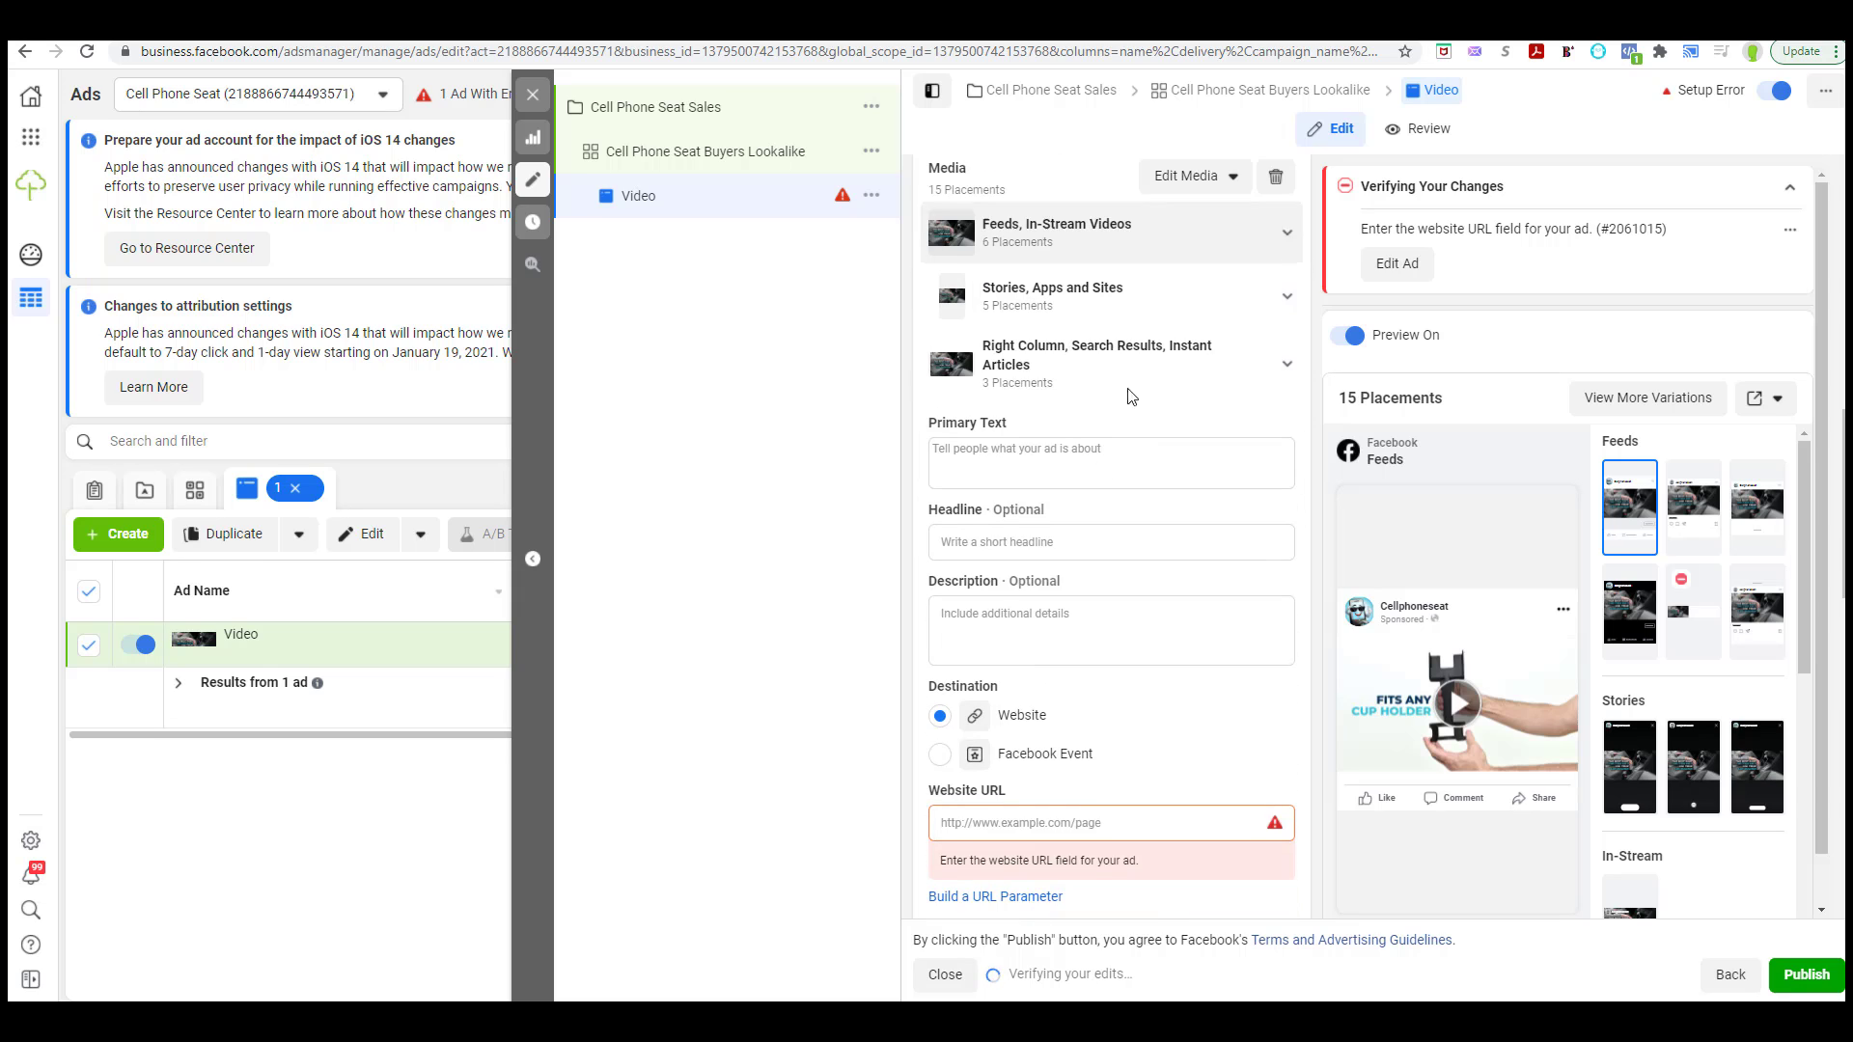
pyautogui.click(977, 454)
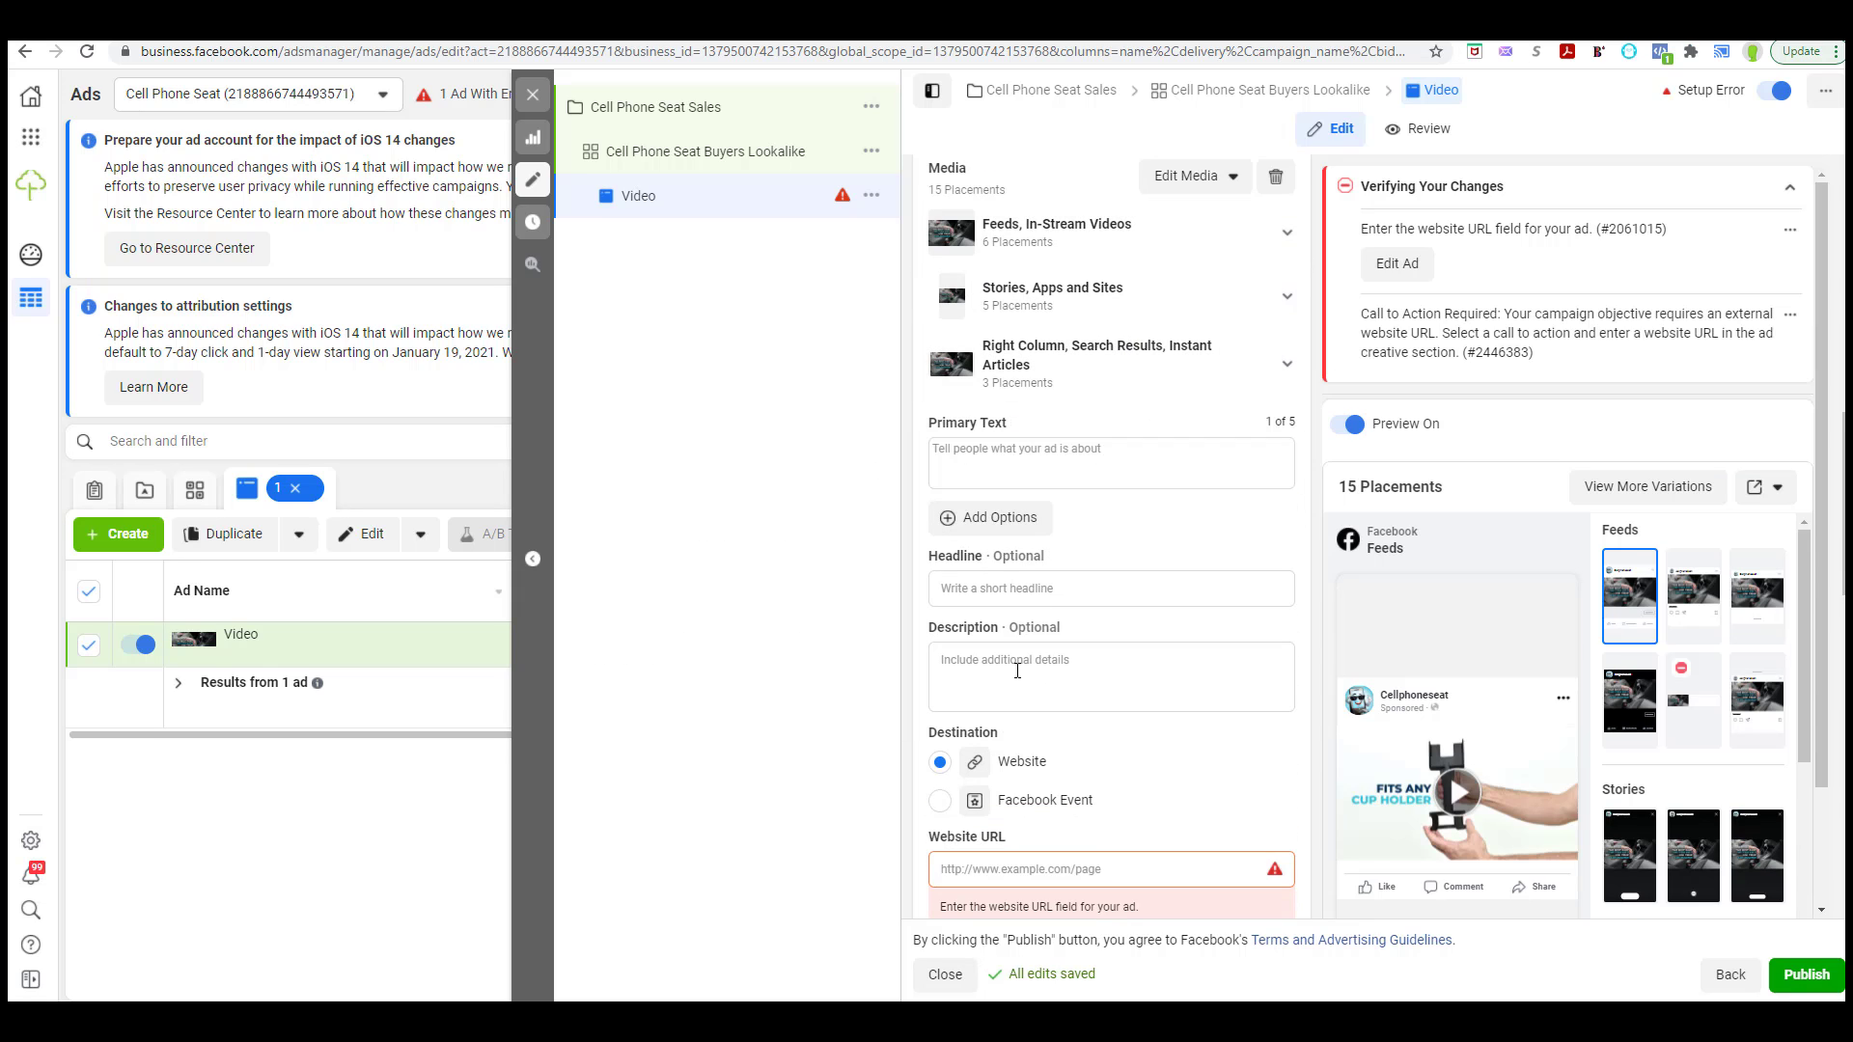
pyautogui.scroll(-1, 1284, 550)
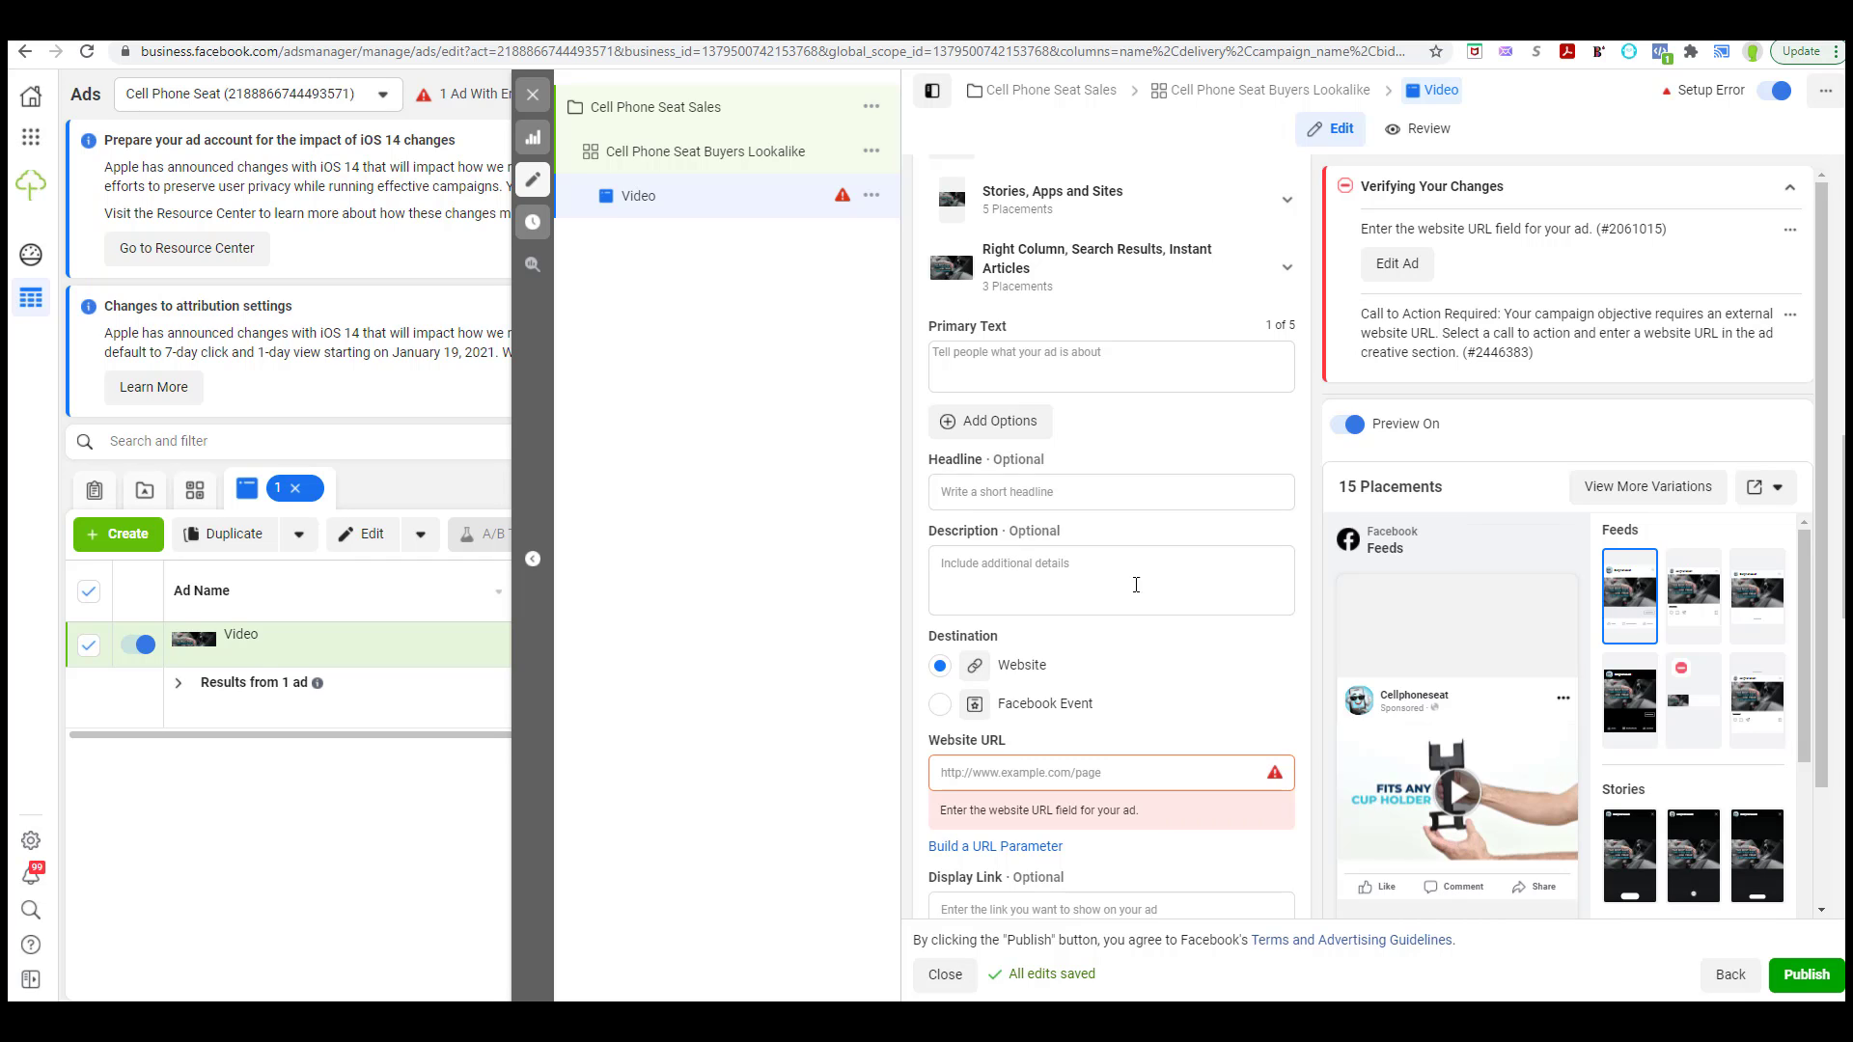
pyautogui.click(1014, 364)
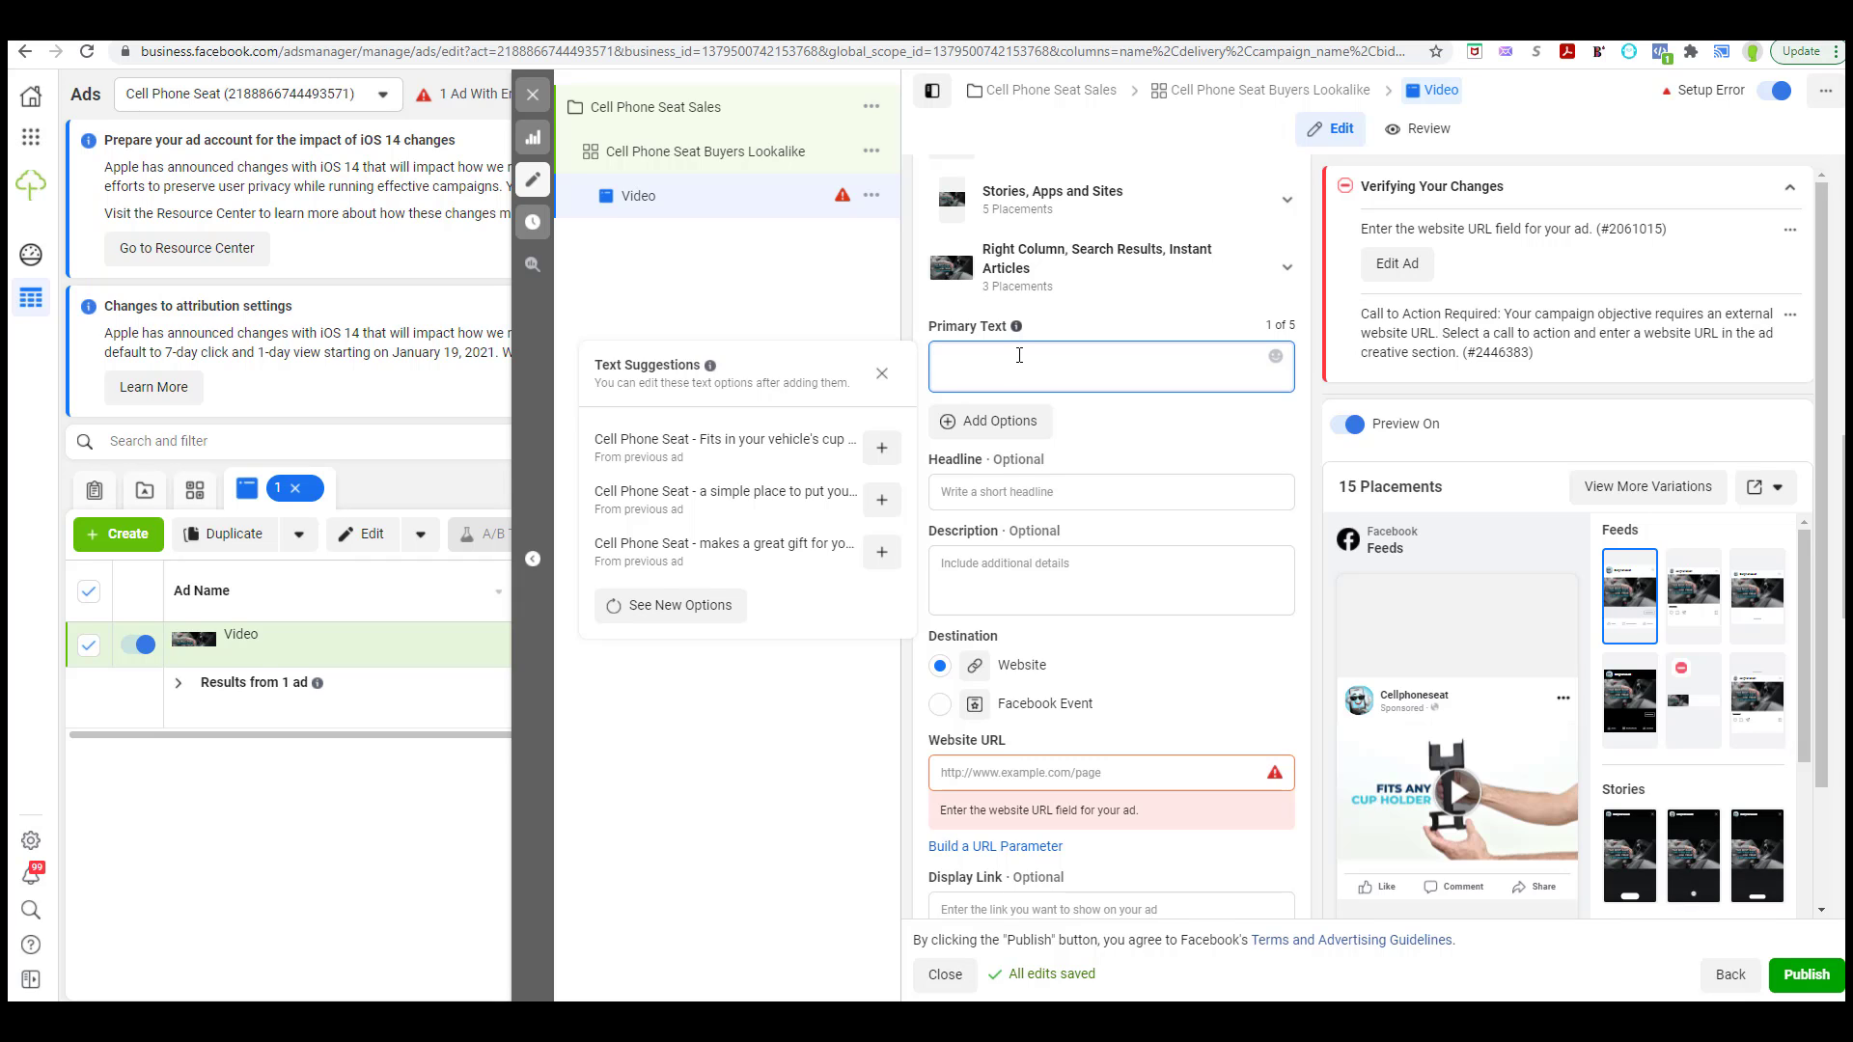
pyautogui.click(881, 450)
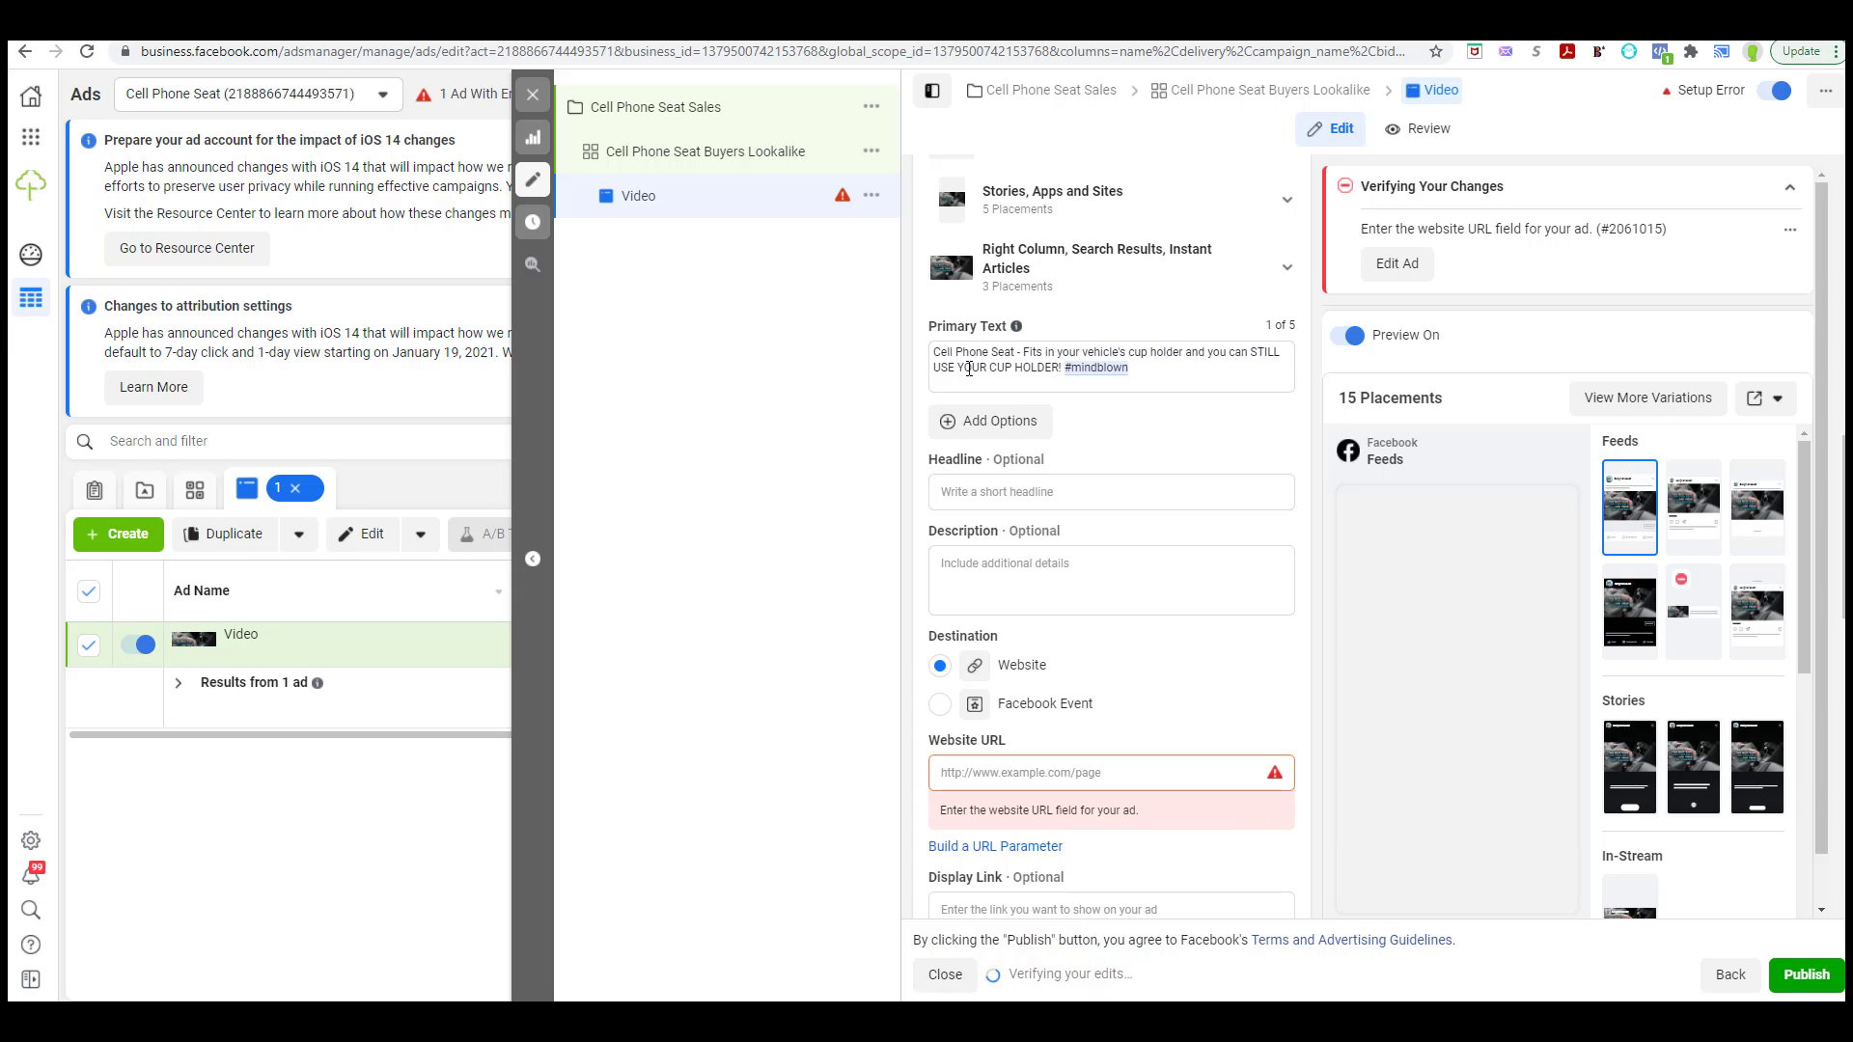
# - Replace the primary text with copy starting "Do you throw your phone in the cup holder when driving?", a six-feature list and a closing warning
pyautogui.moveTo(1170, 373); pyautogui.dragTo(1018, 357)
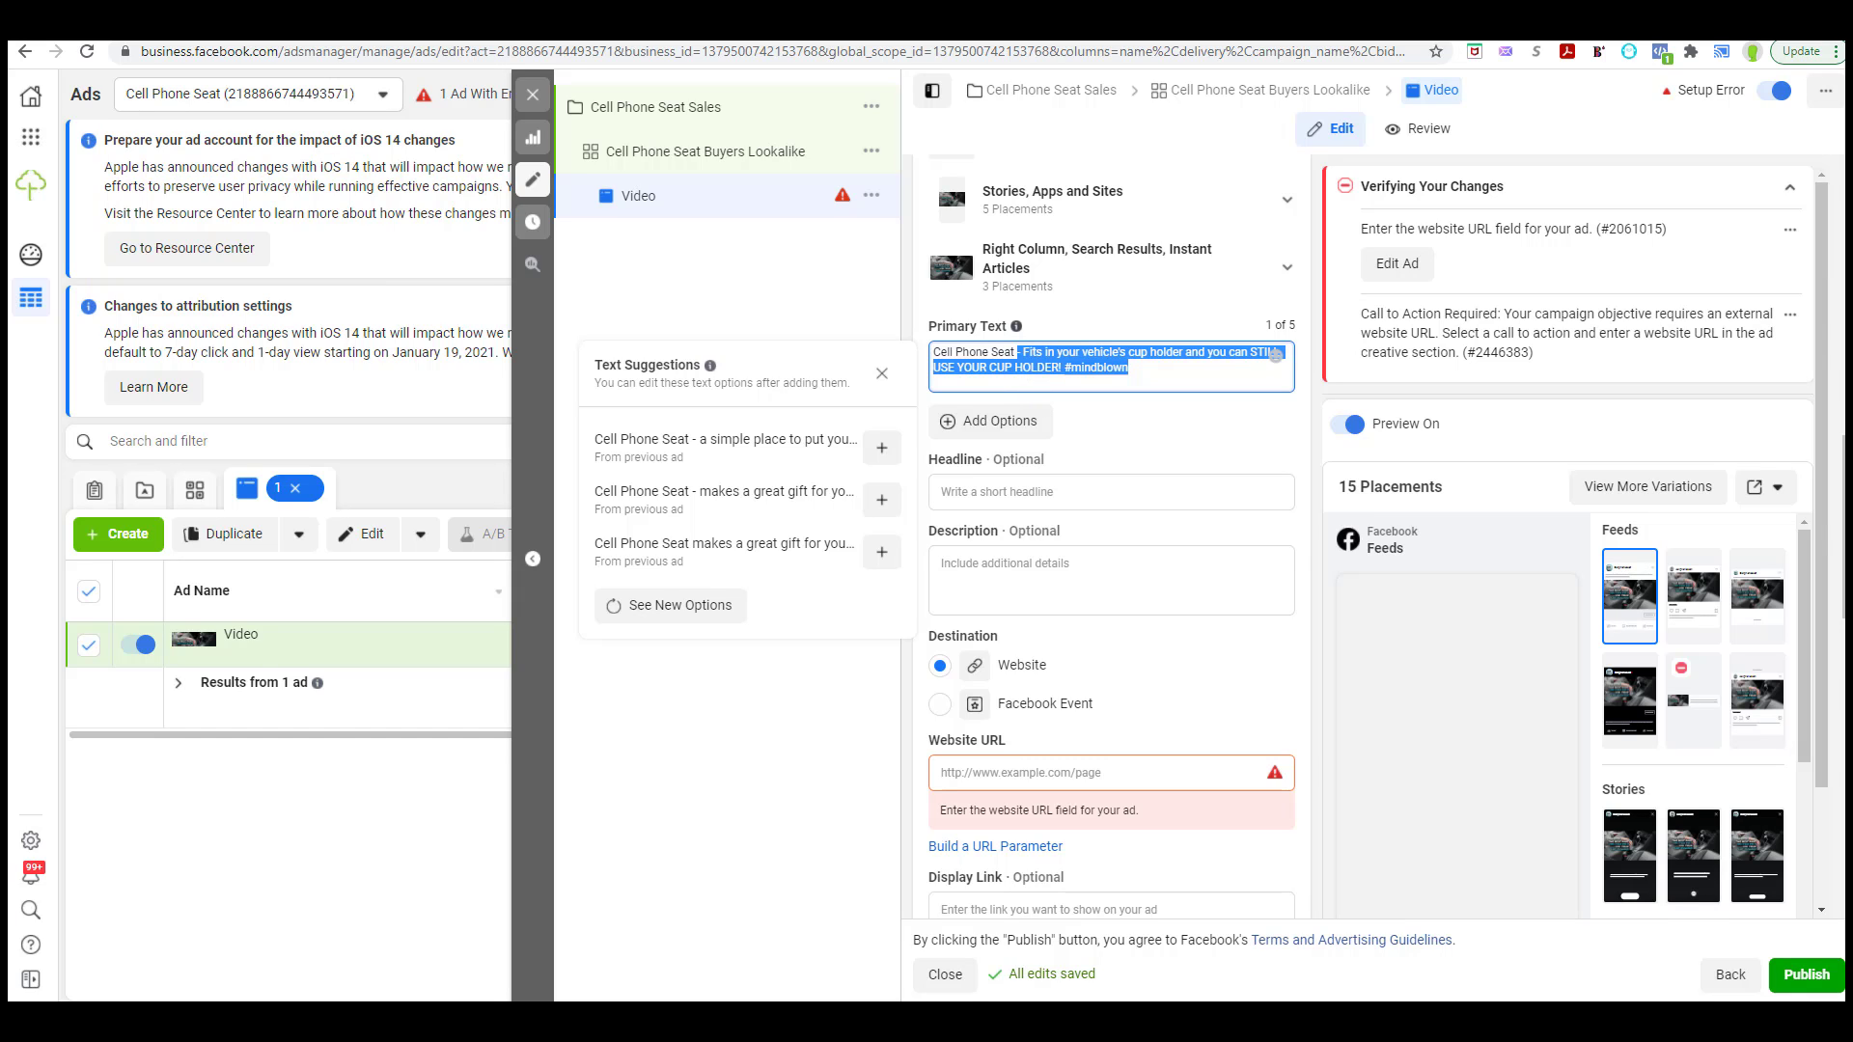
pyautogui.write("Do you throw your phone in the cup holder when driving? Need a better solution? Try Cell Phone Seat:  > Fits Any Phone > First Virtually Any Cup Holder > DOESN'T BLOCK YOUR CUP HOLDER! > Easy to Put In and Take Out > Holds Phone Vertical or Horizontal > Power Cord Access  Warning, once you try it you can't drive without it!")
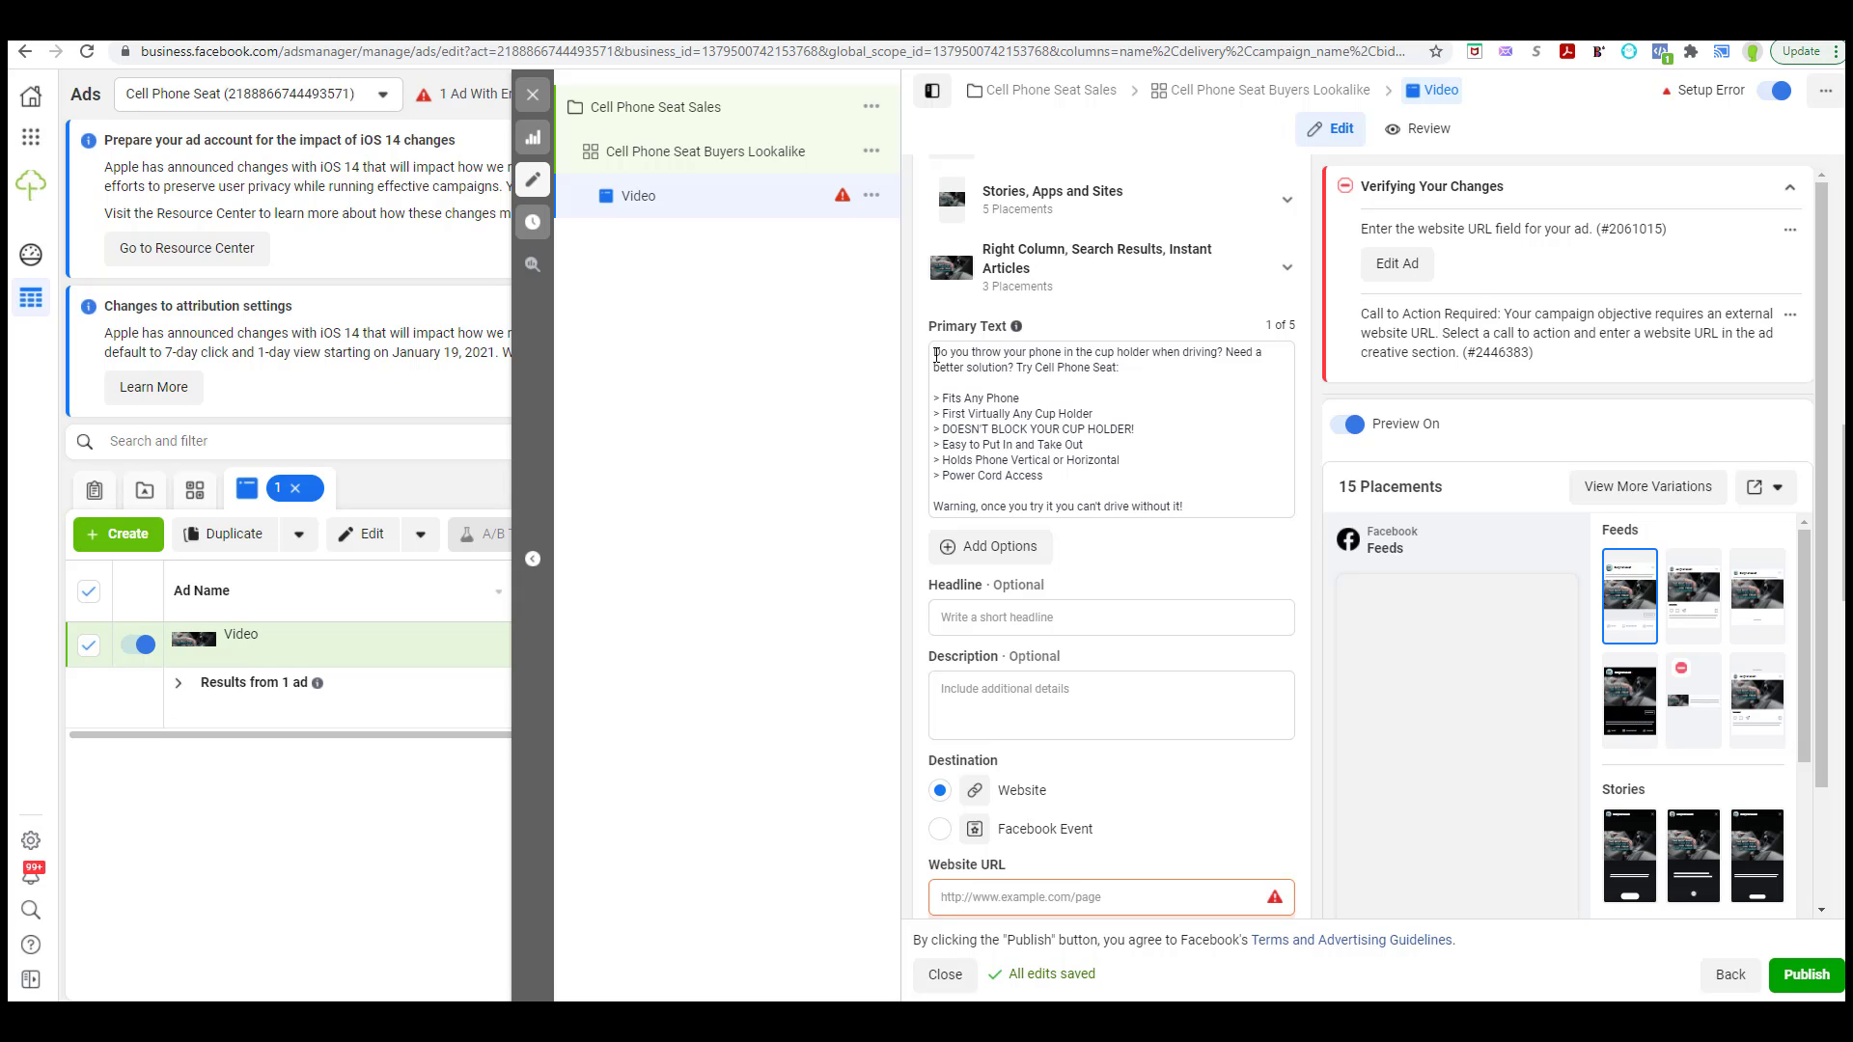
pyautogui.click(936, 354)
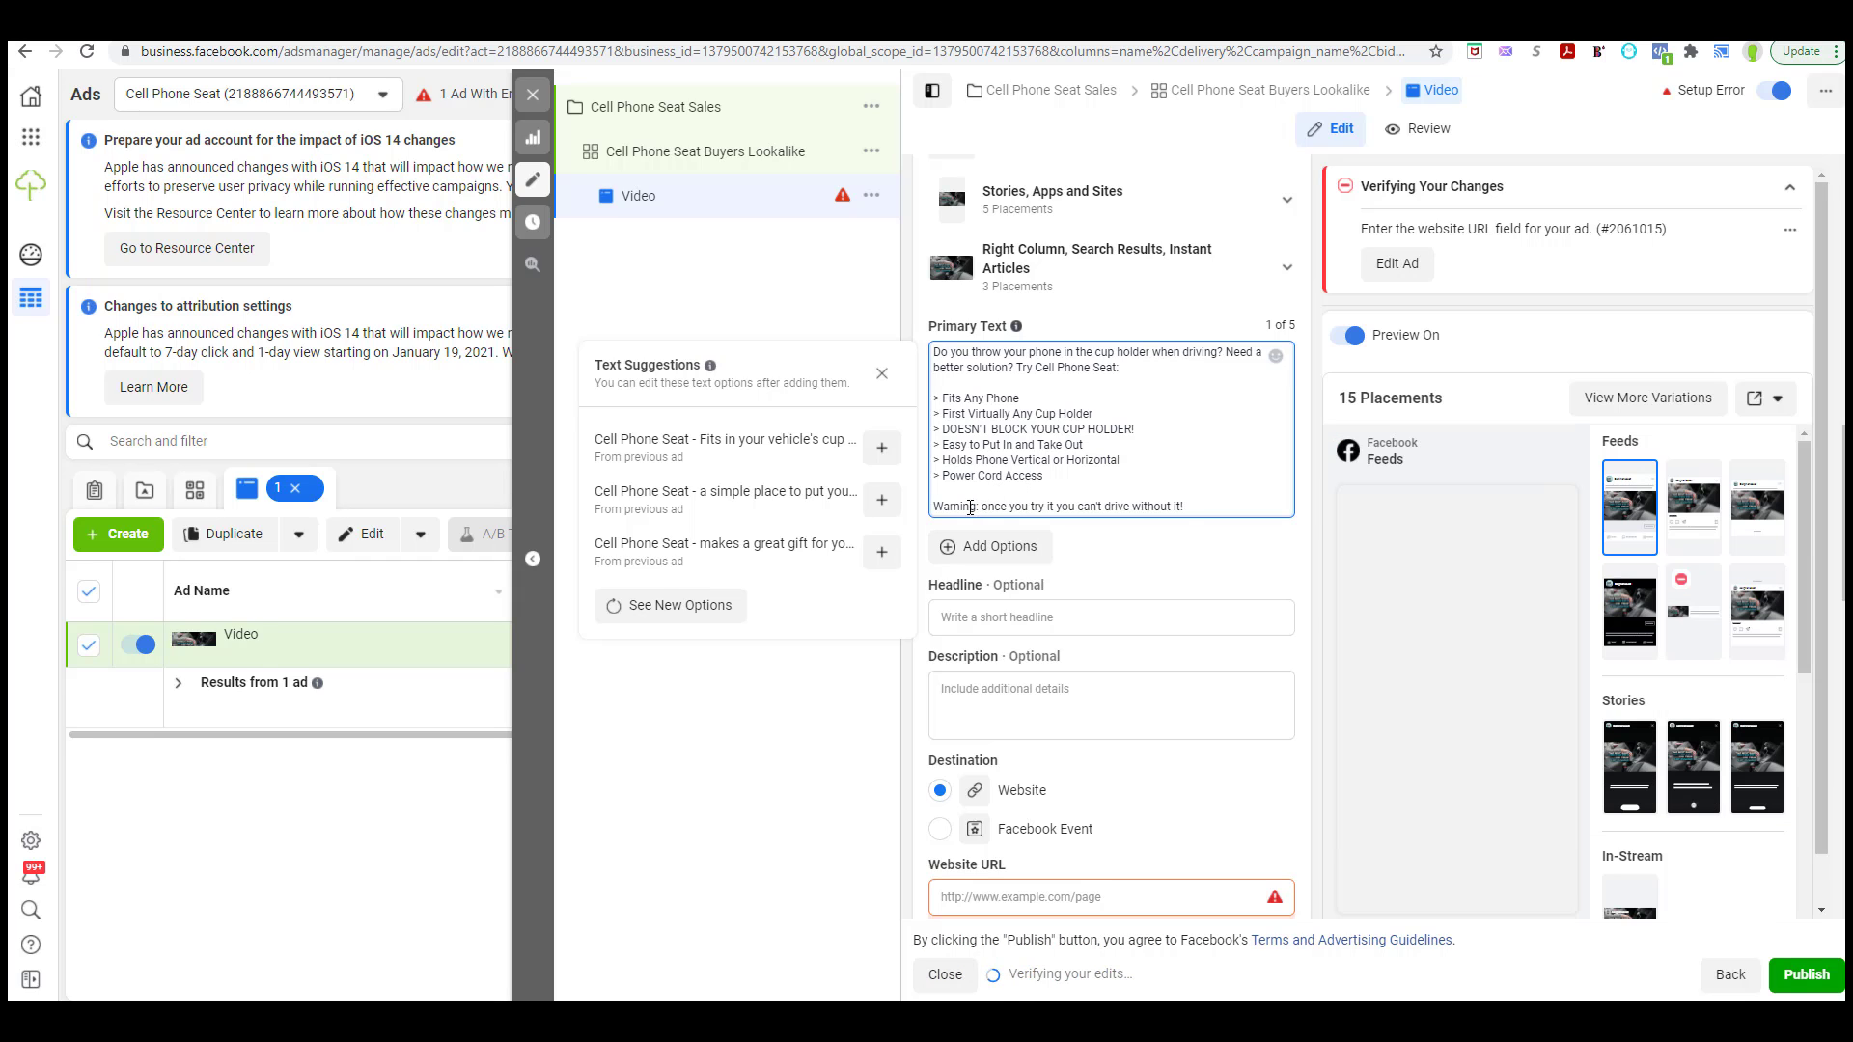
# - Rewrite the primary text's last line as "WARNING: Once you try it you can't drive without it!", and try then remove an extra text option
pyautogui.moveTo(936, 507); pyautogui.dragTo(1191, 513)
pyautogui.write('W')
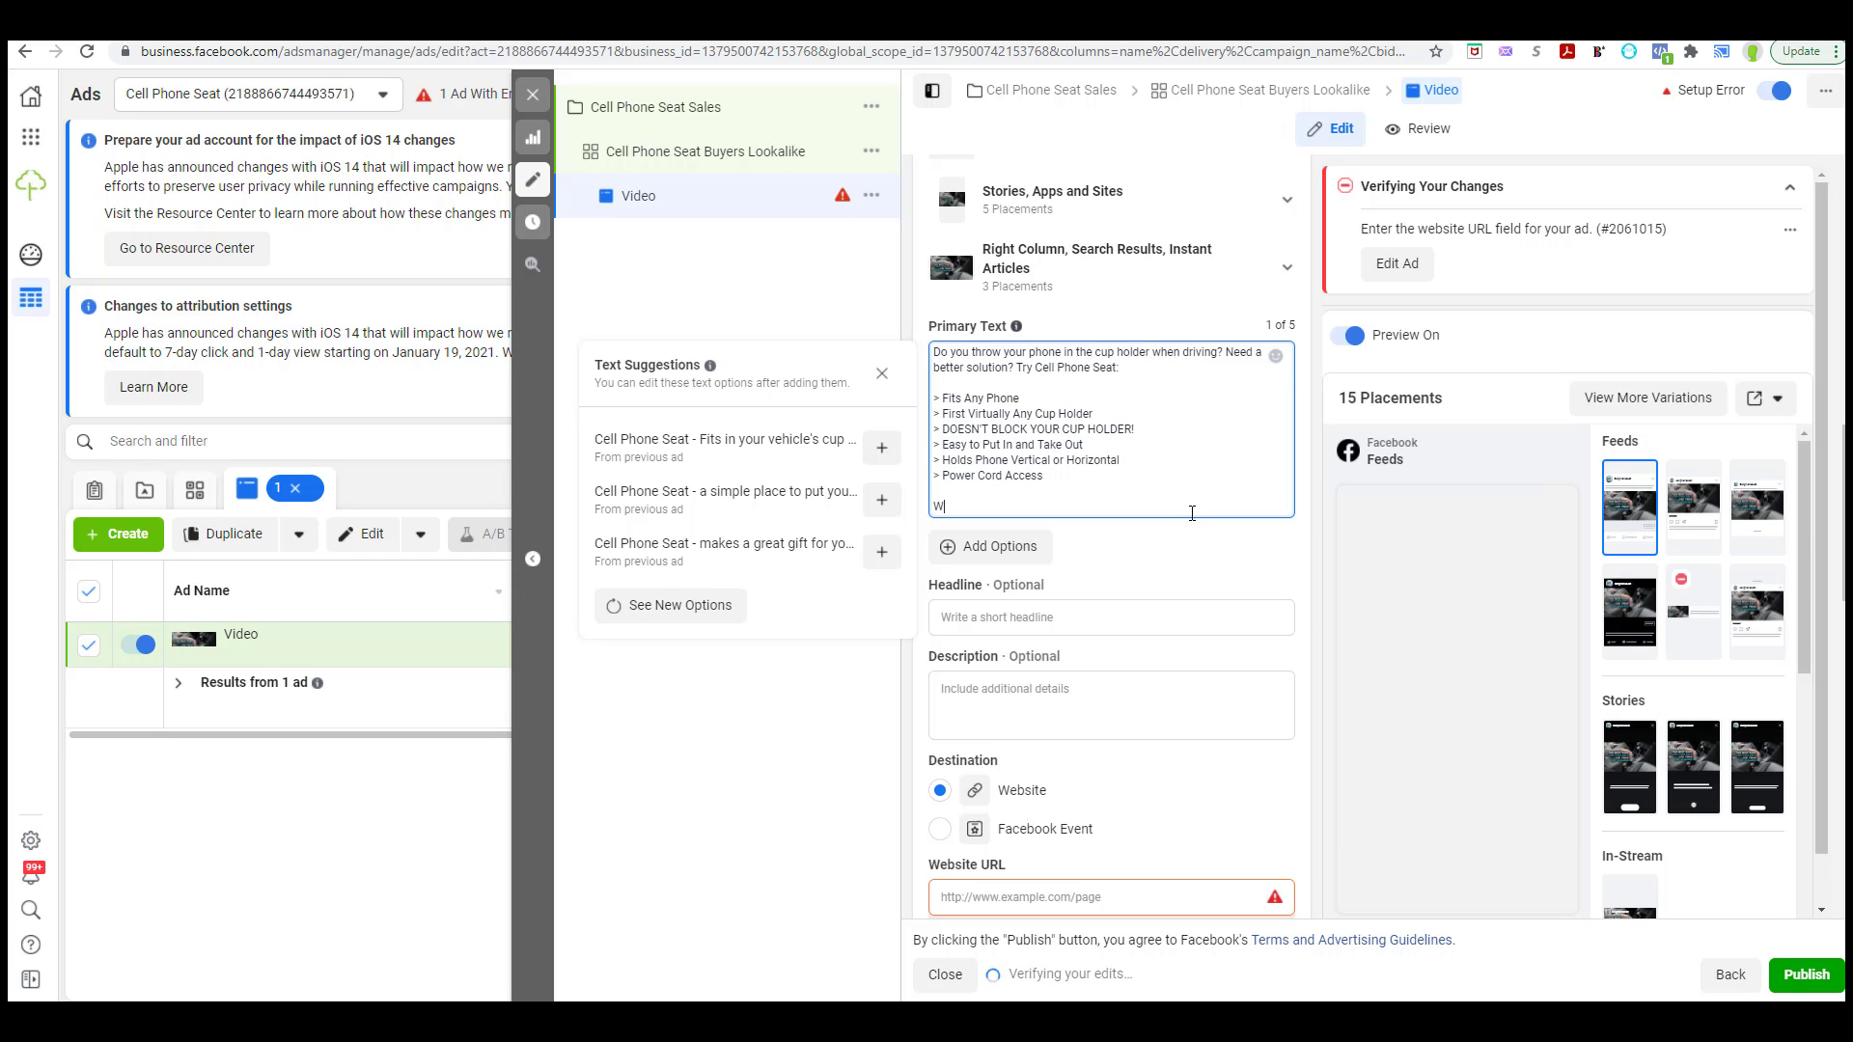
pyautogui.write('ARNING: Once you try it')
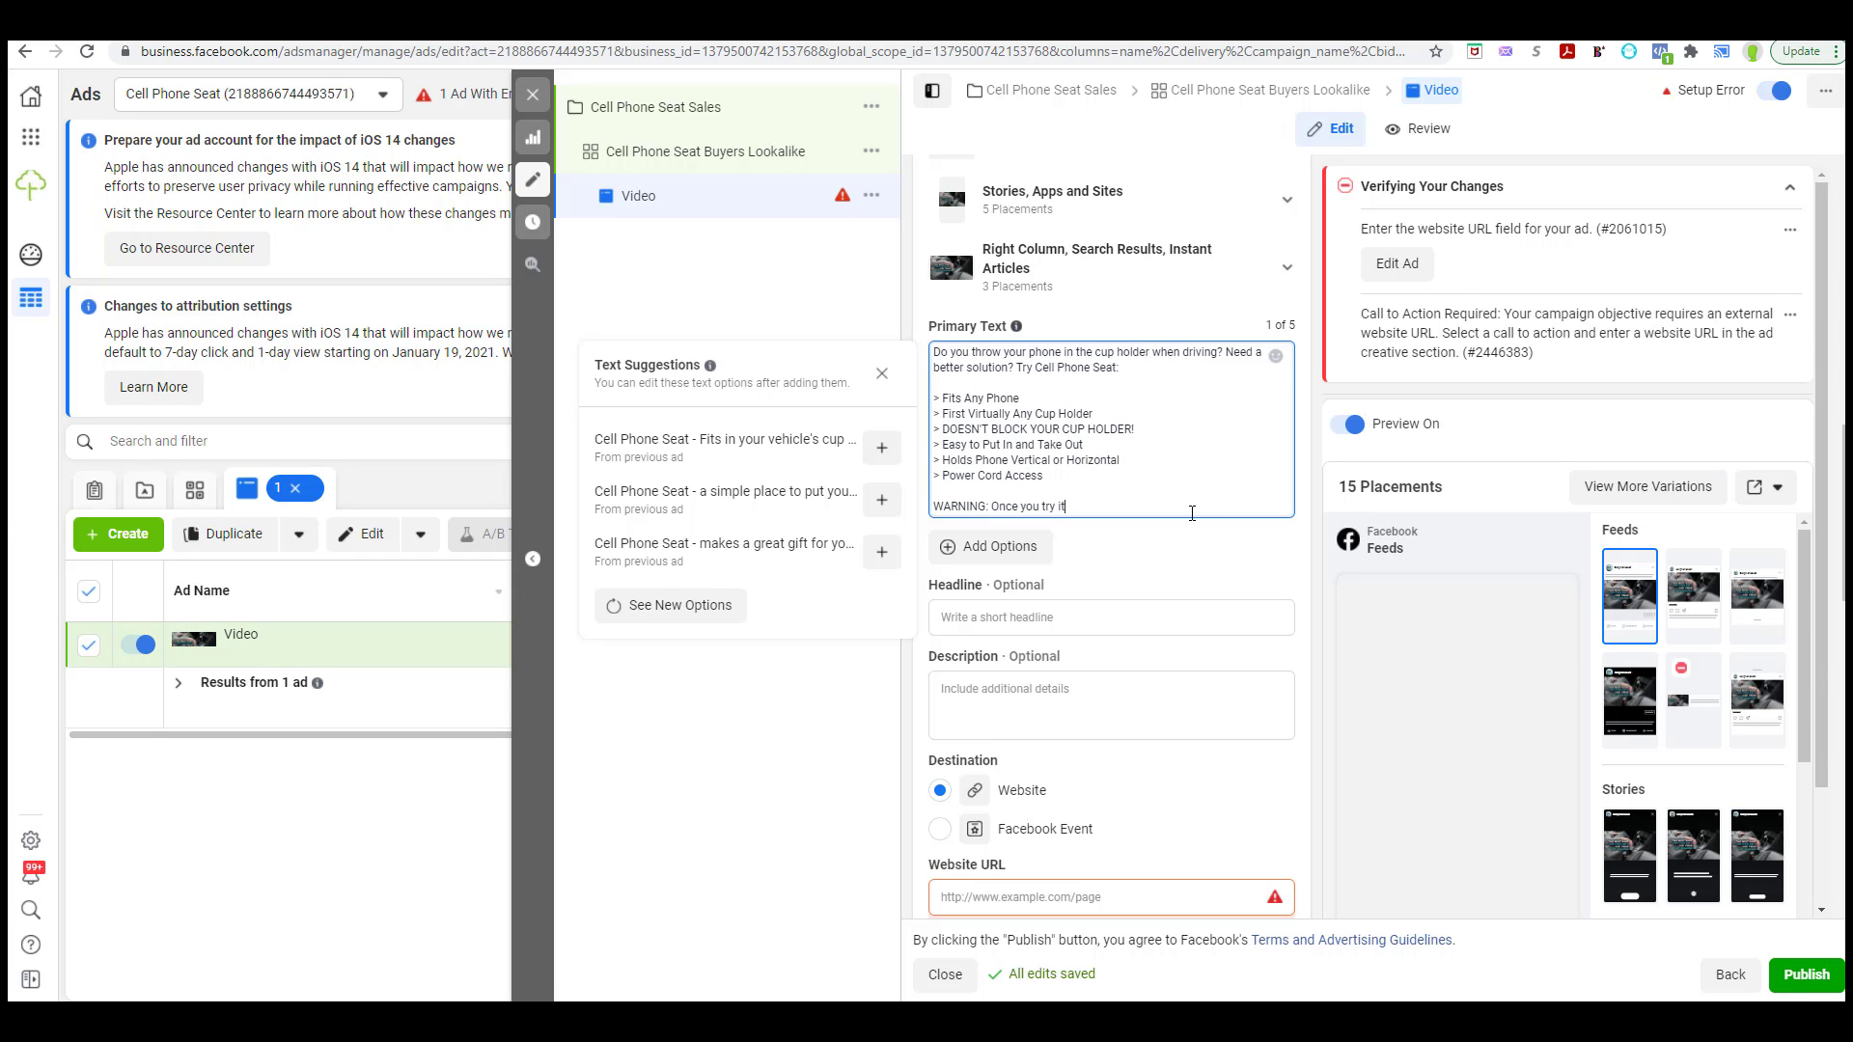
pyautogui.write(" you can't drive witou")
pyautogui.press('BackSpace')
pyautogui.press('BackSpace')
pyautogui.write('hou')
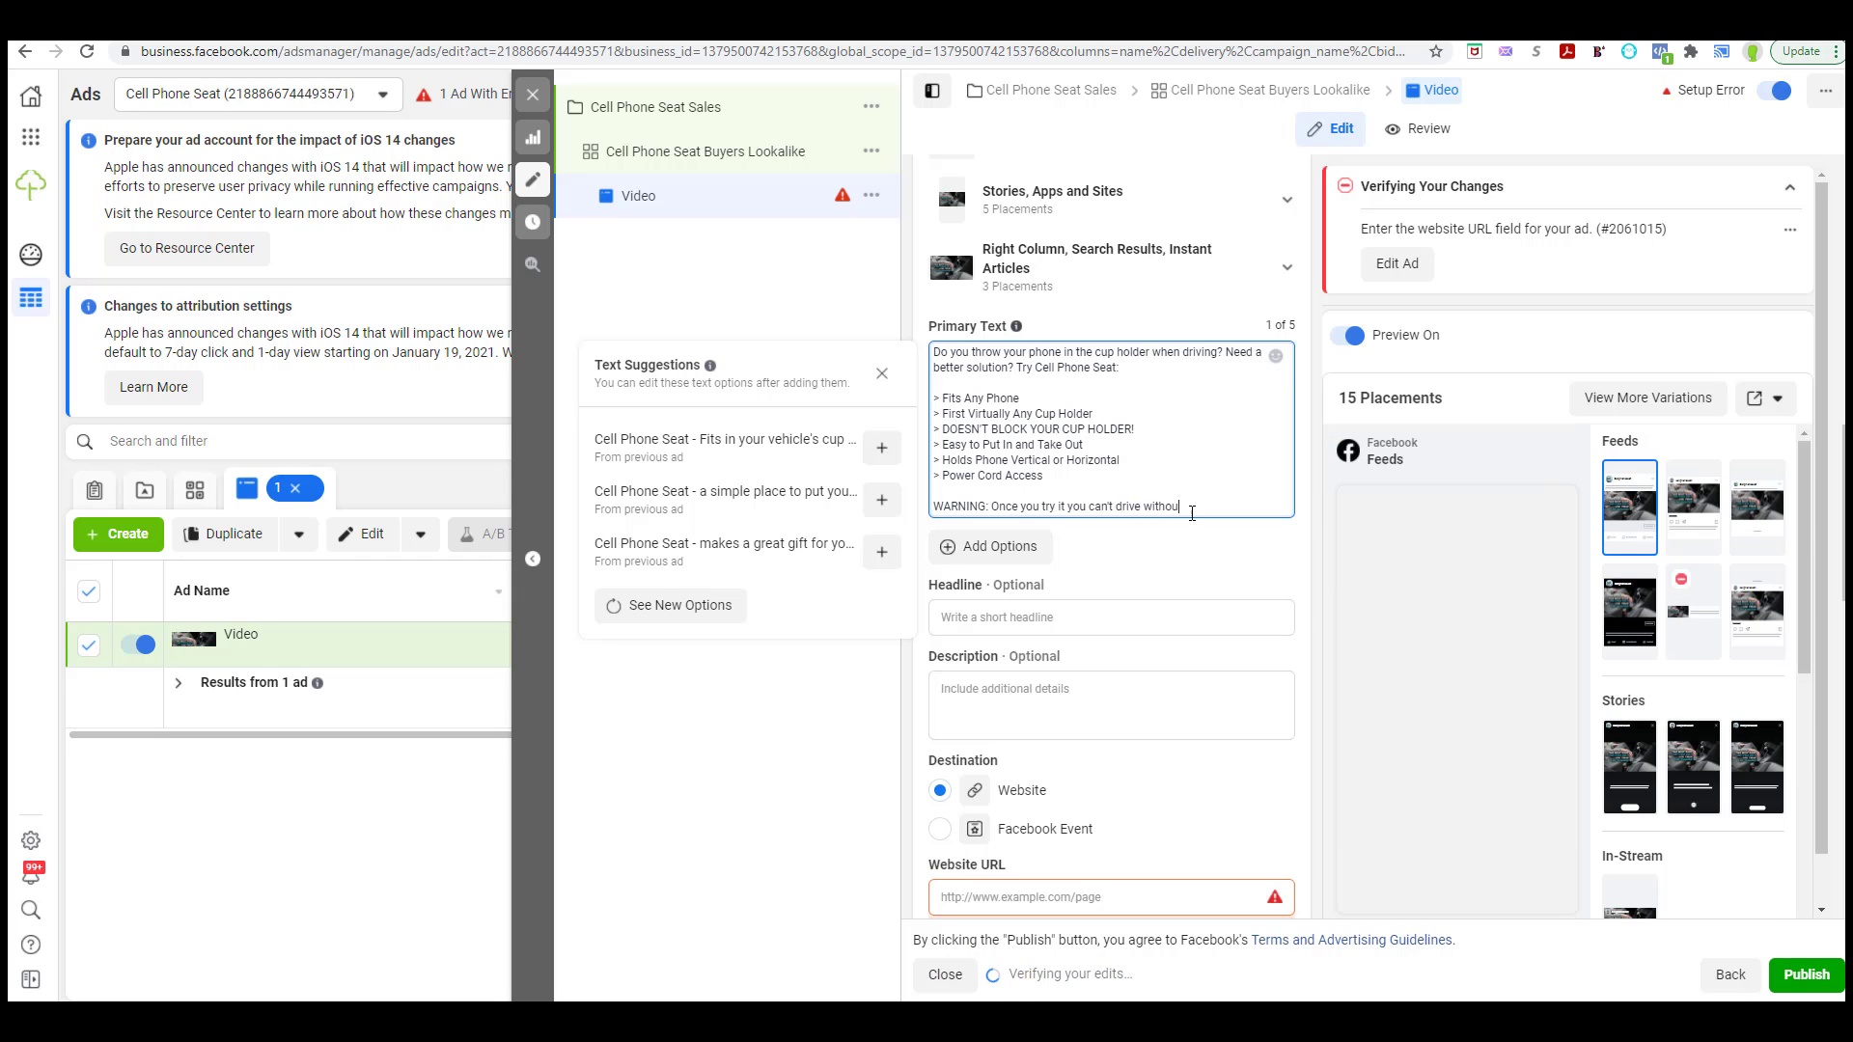
pyautogui.write('t it!')
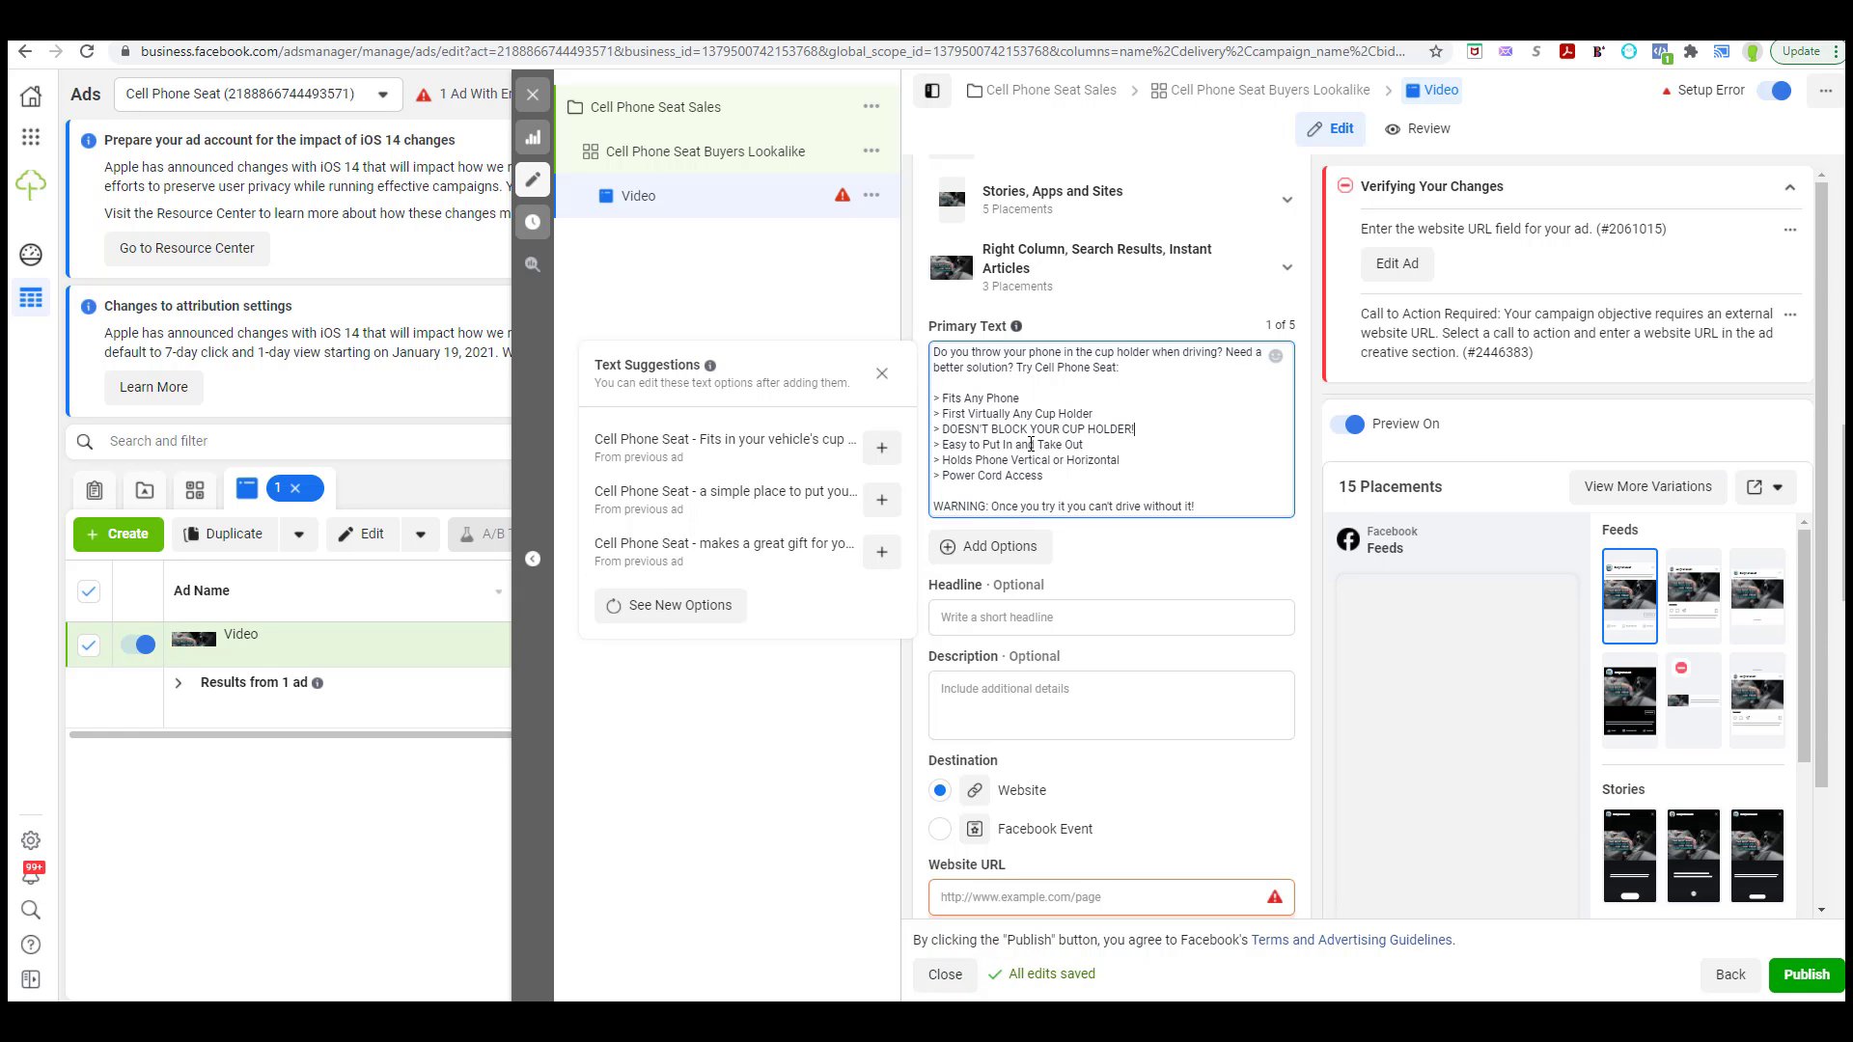
pyautogui.click(1013, 550)
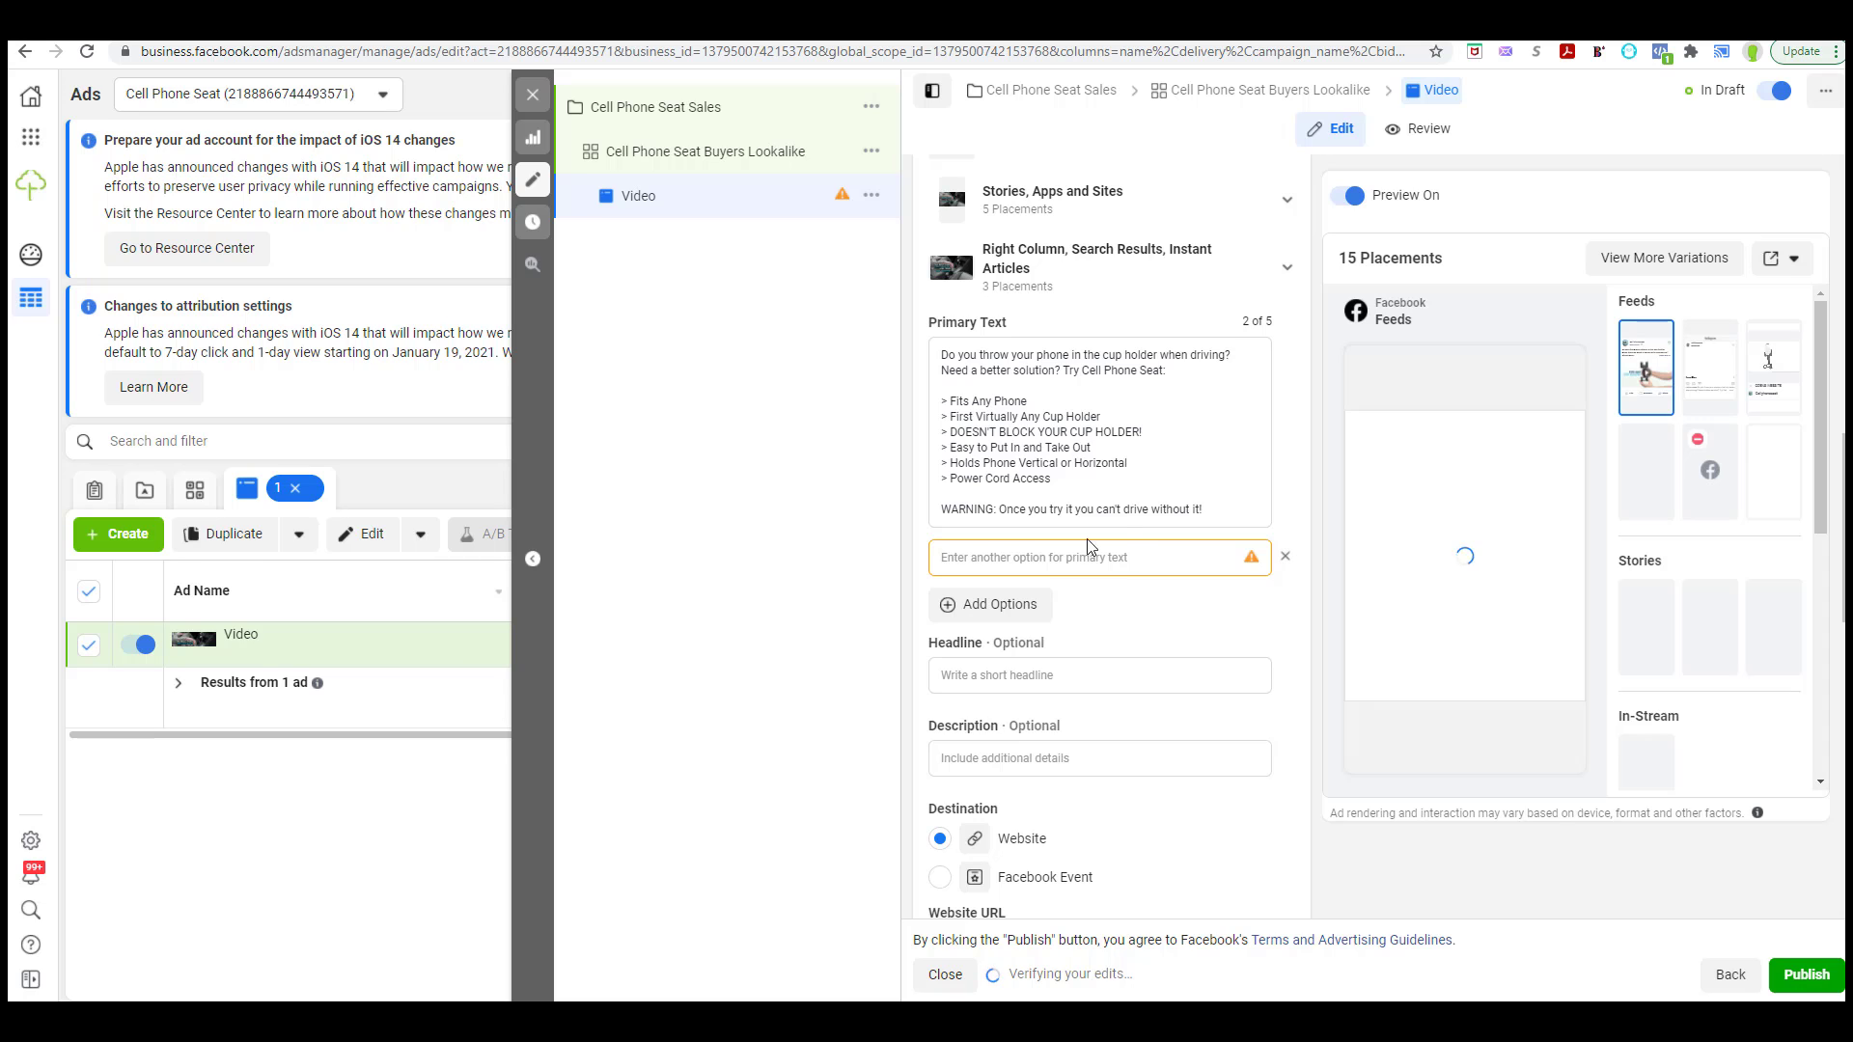
pyautogui.click(1285, 557)
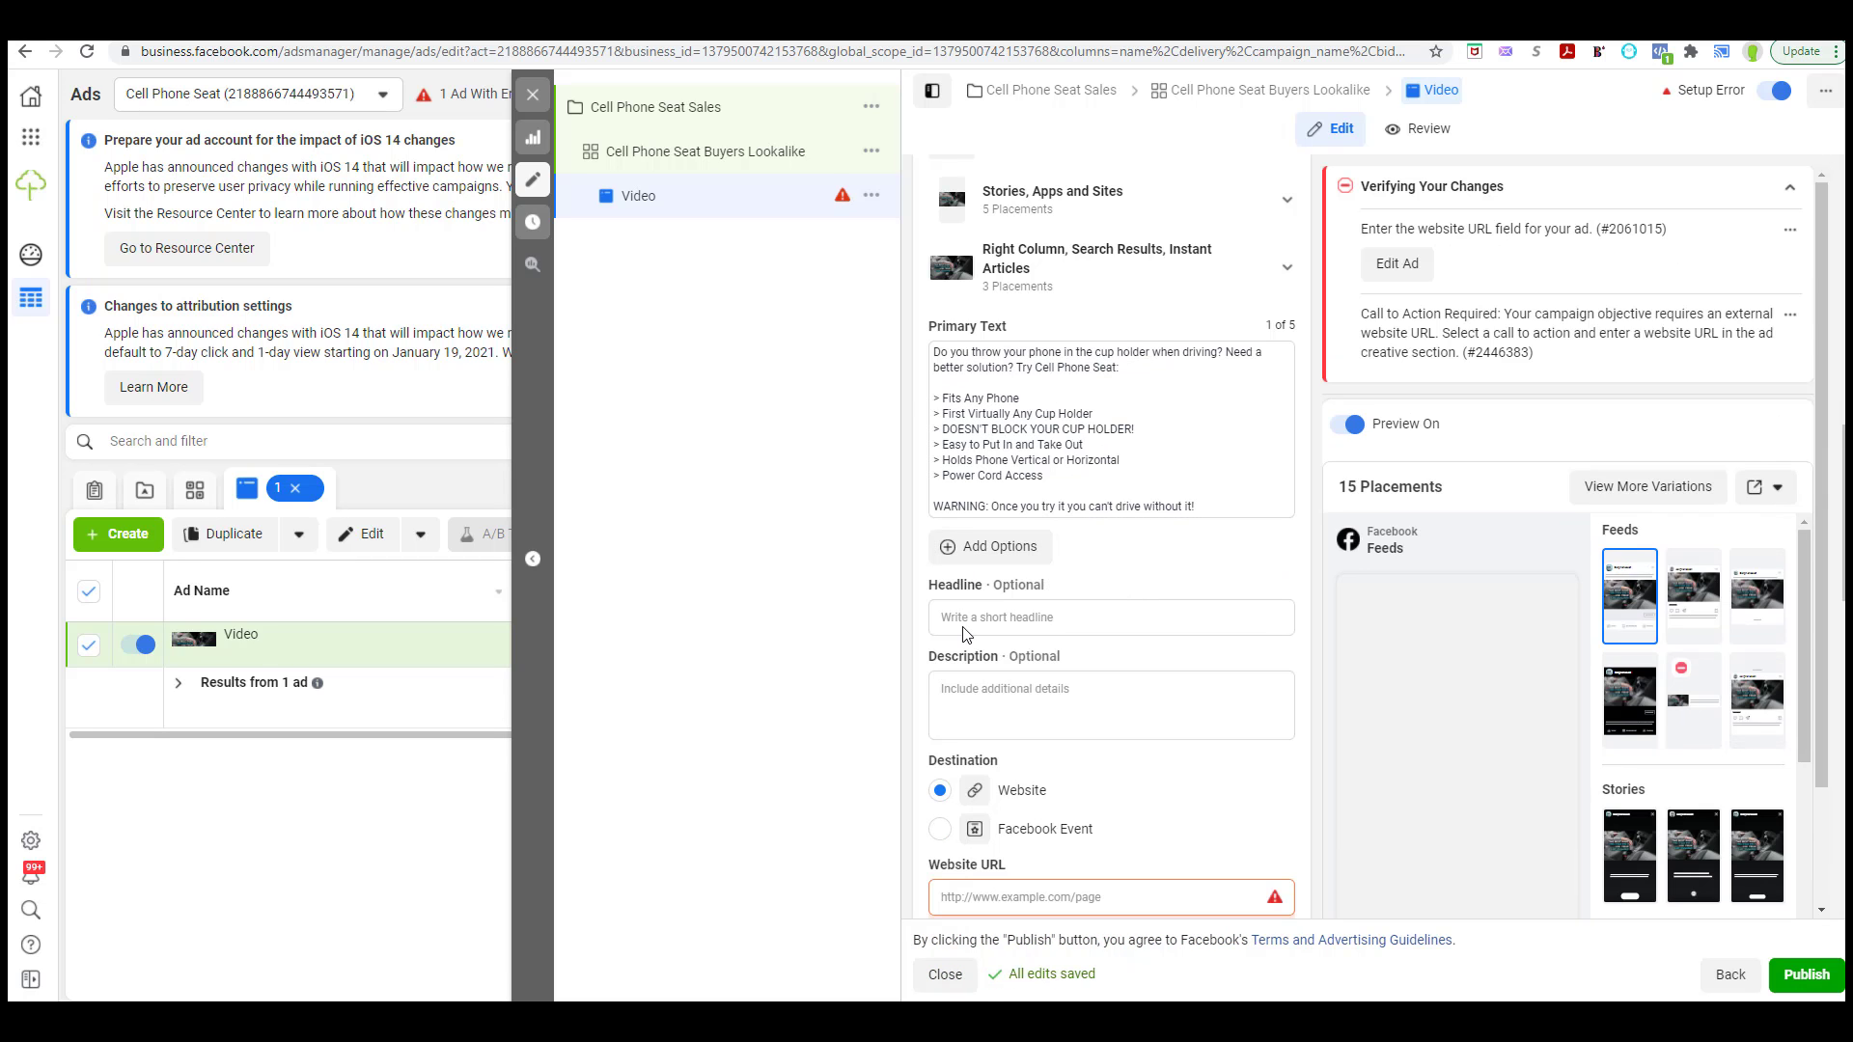
# - Set the ad's headline to "Order Yours Today" and its description to "Doesn't Block Cup Holder!"
pyautogui.click(978, 622)
pyautogui.write('O')
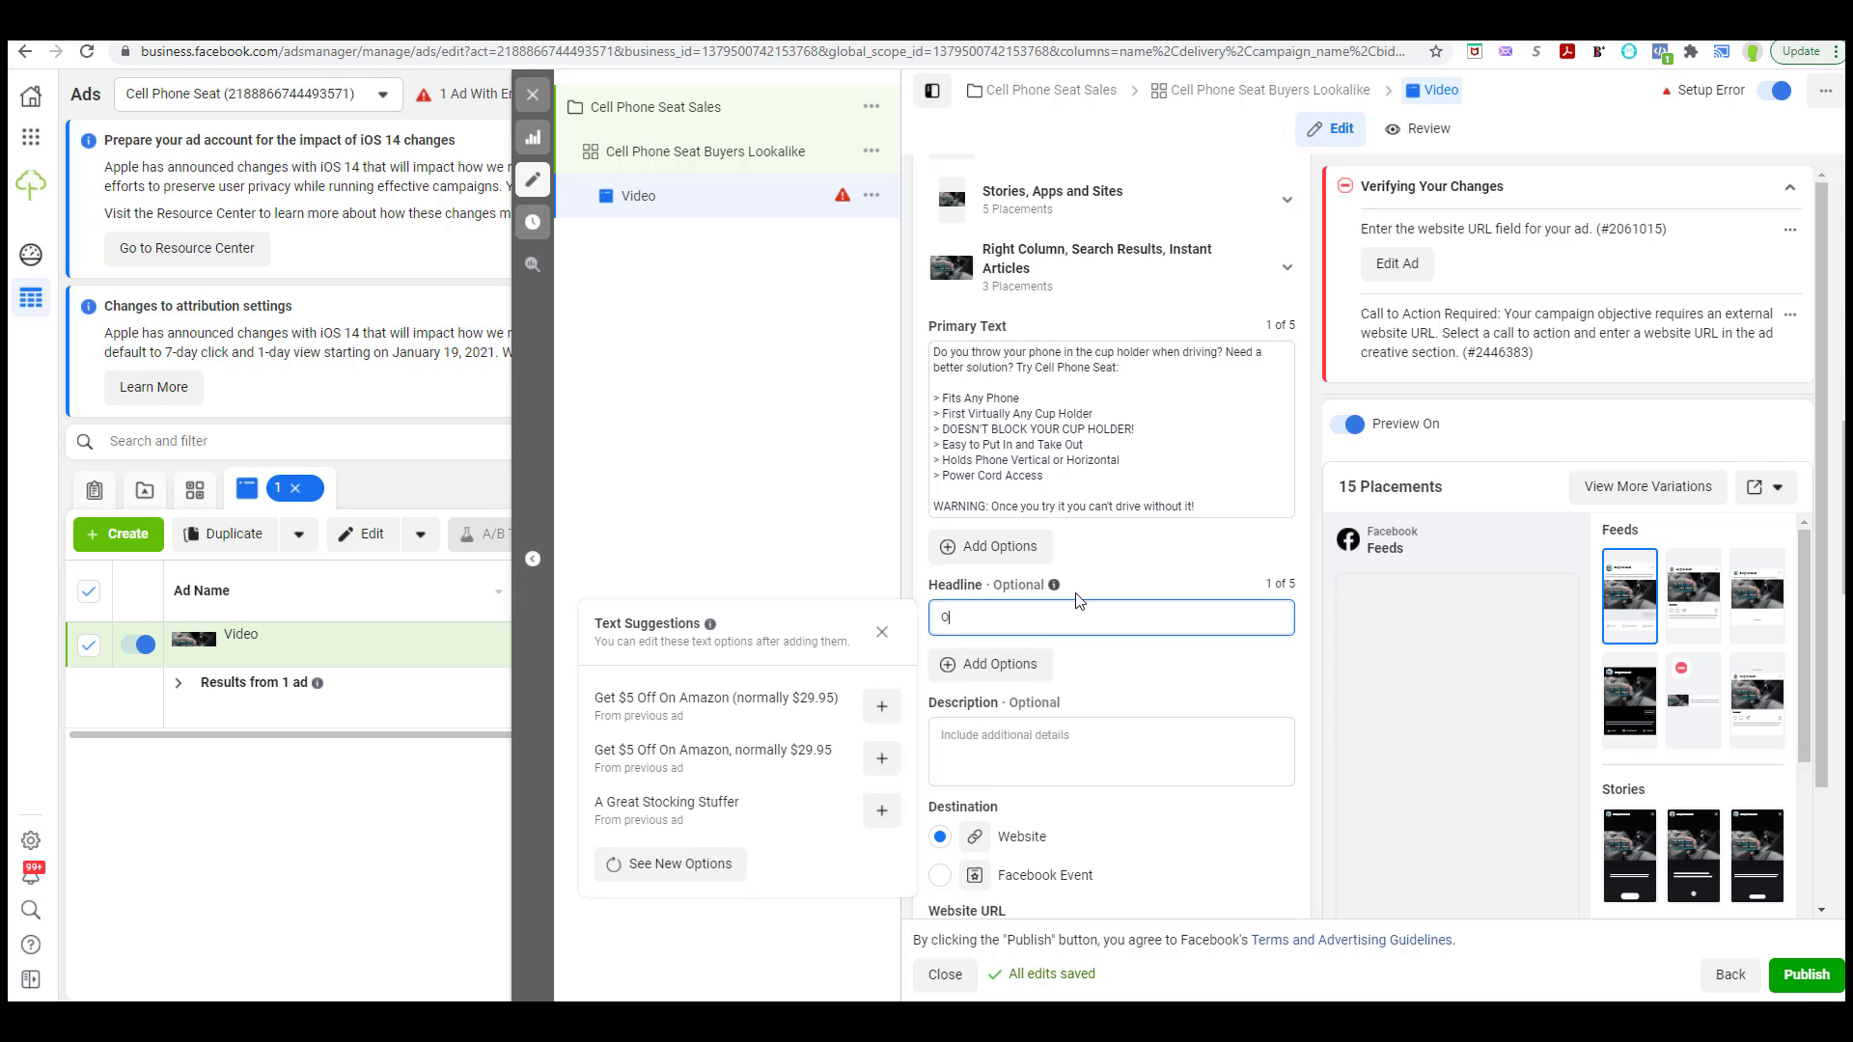
pyautogui.write('rder Yours Today')
pyautogui.click(1090, 743)
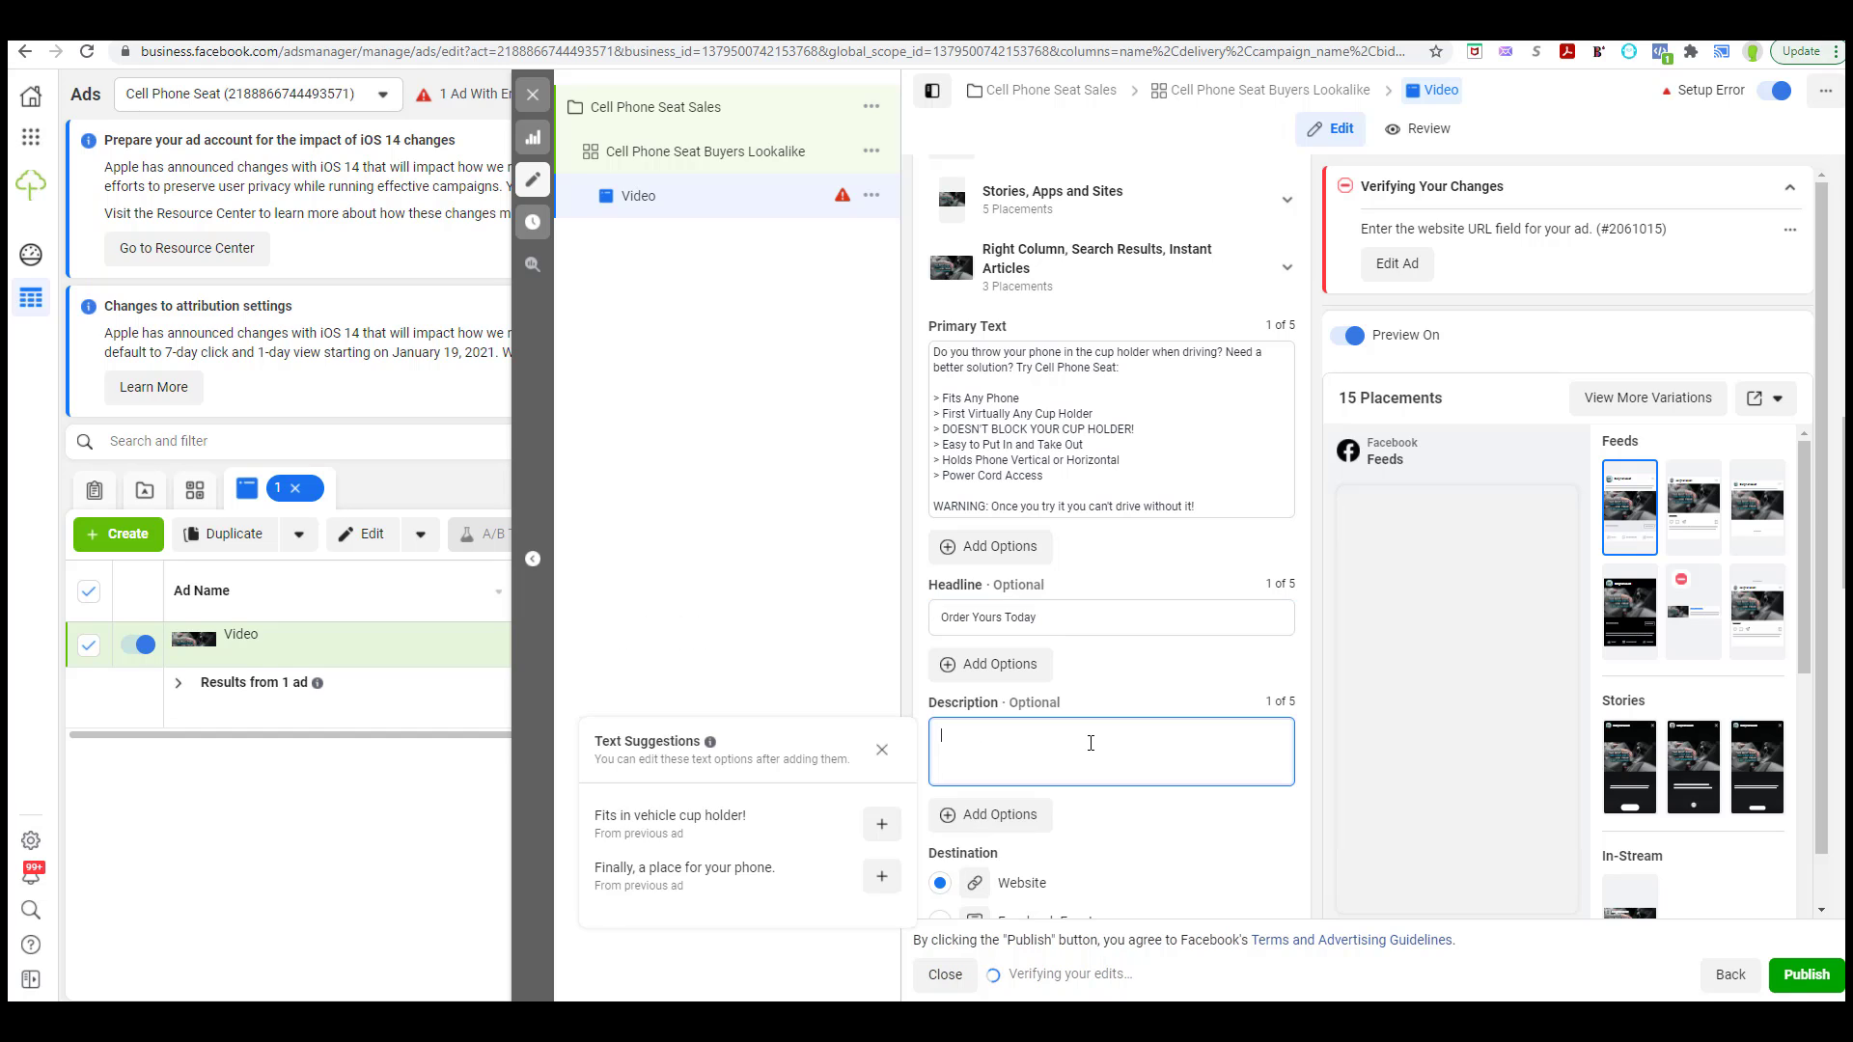
pyautogui.write("Doesn't Block Cup Ho")
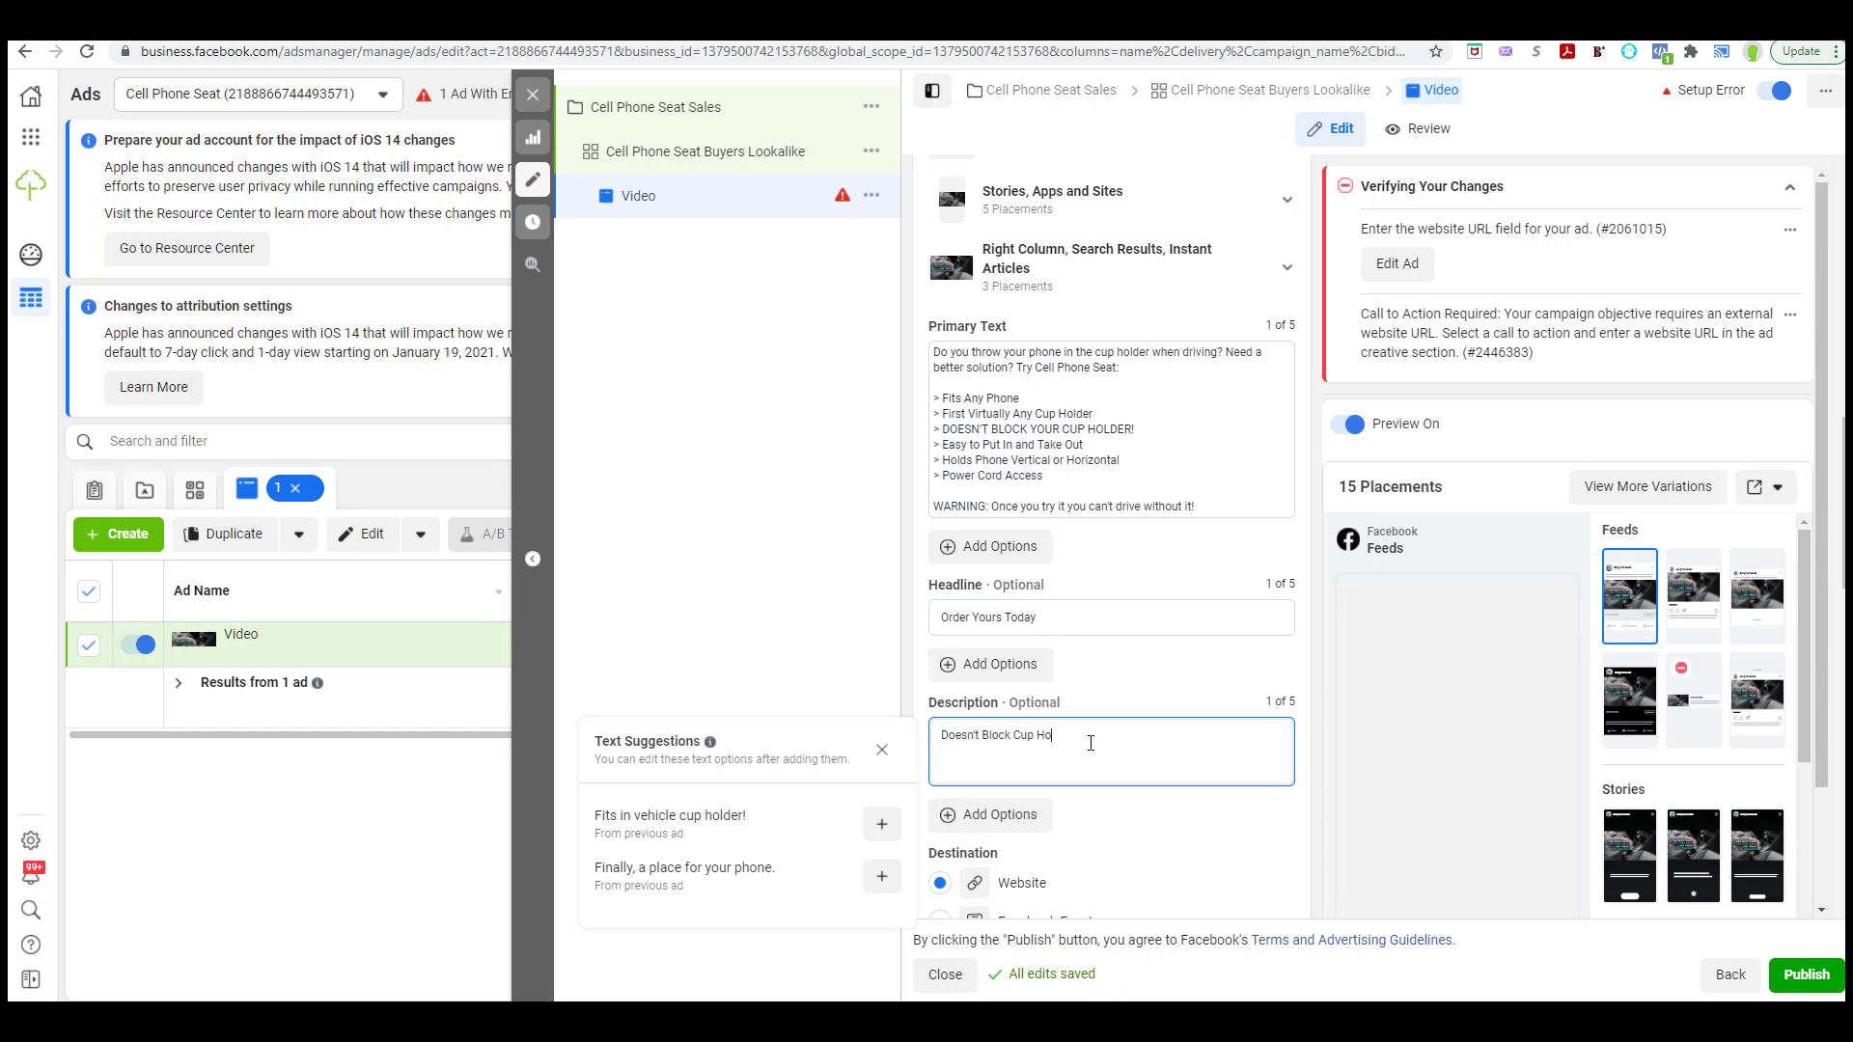
pyautogui.write('lode')
pyautogui.press('BackSpace')
pyautogui.write('der!')
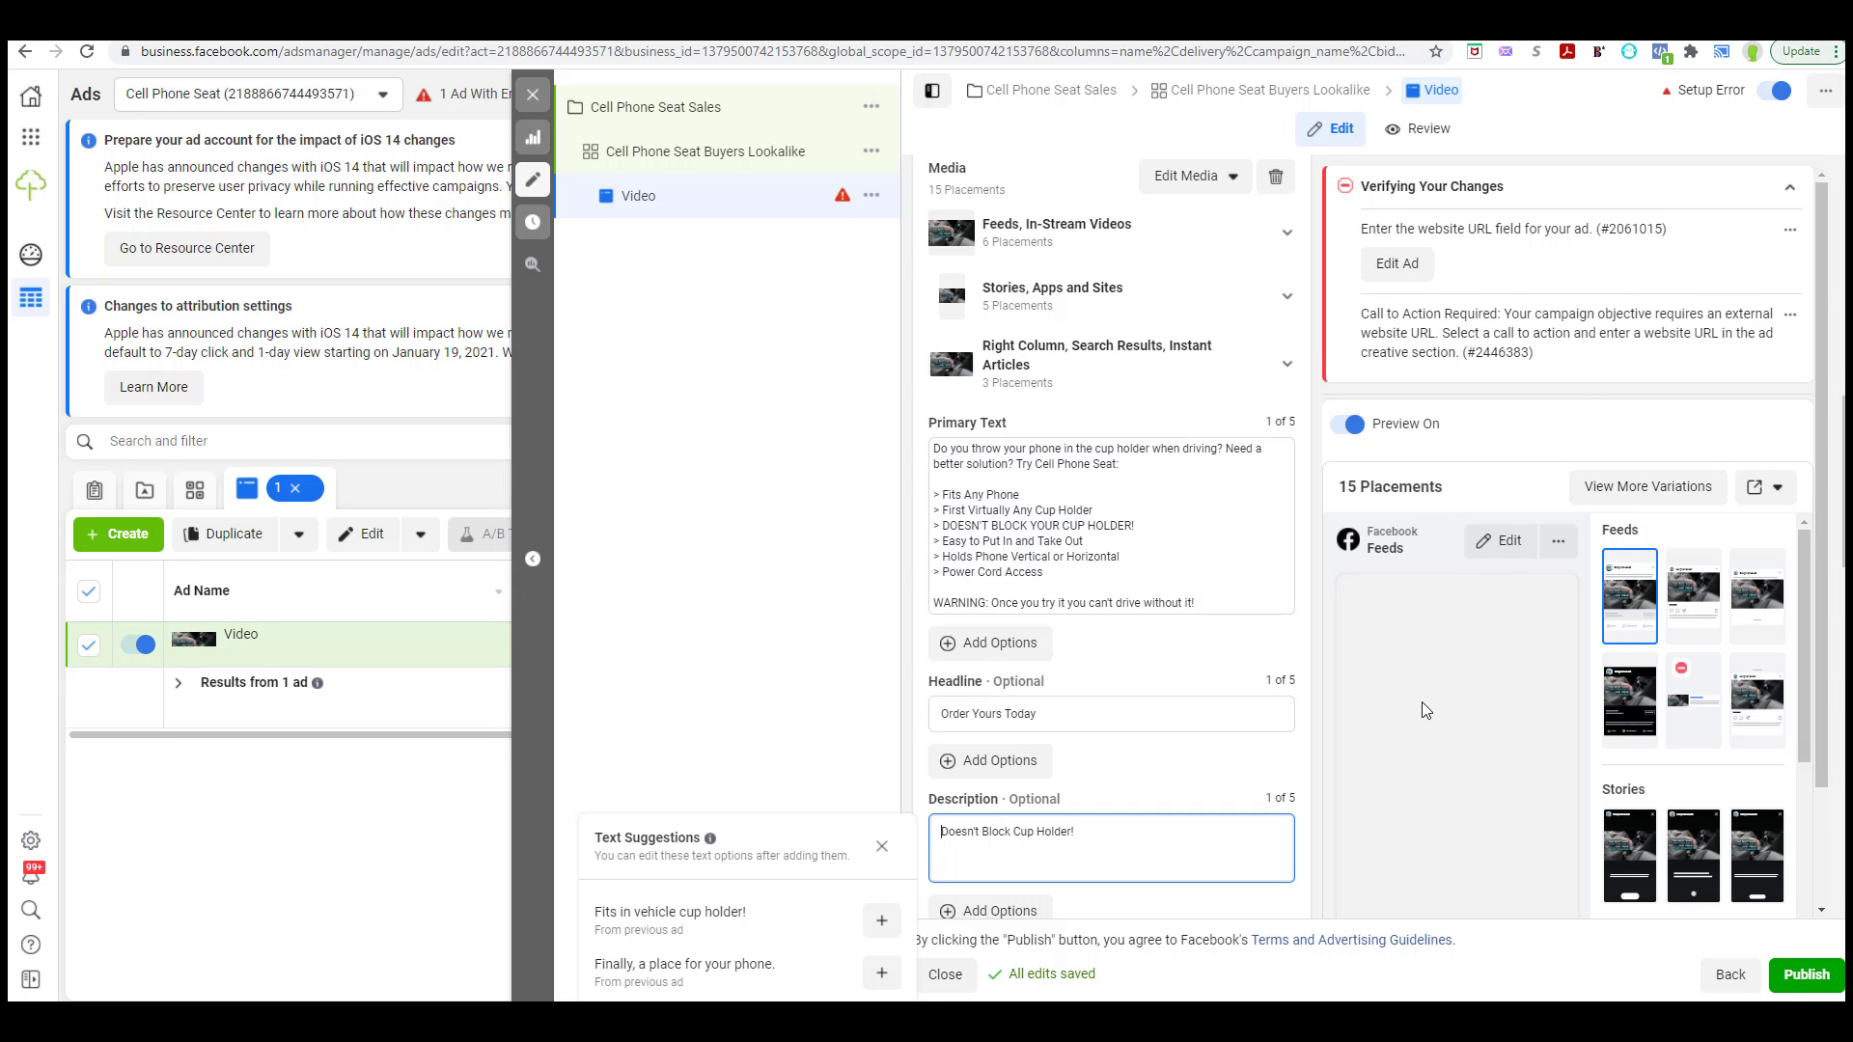
pyautogui.scroll(-2, 1425, 710)
pyautogui.scroll(-3, 1047, 723)
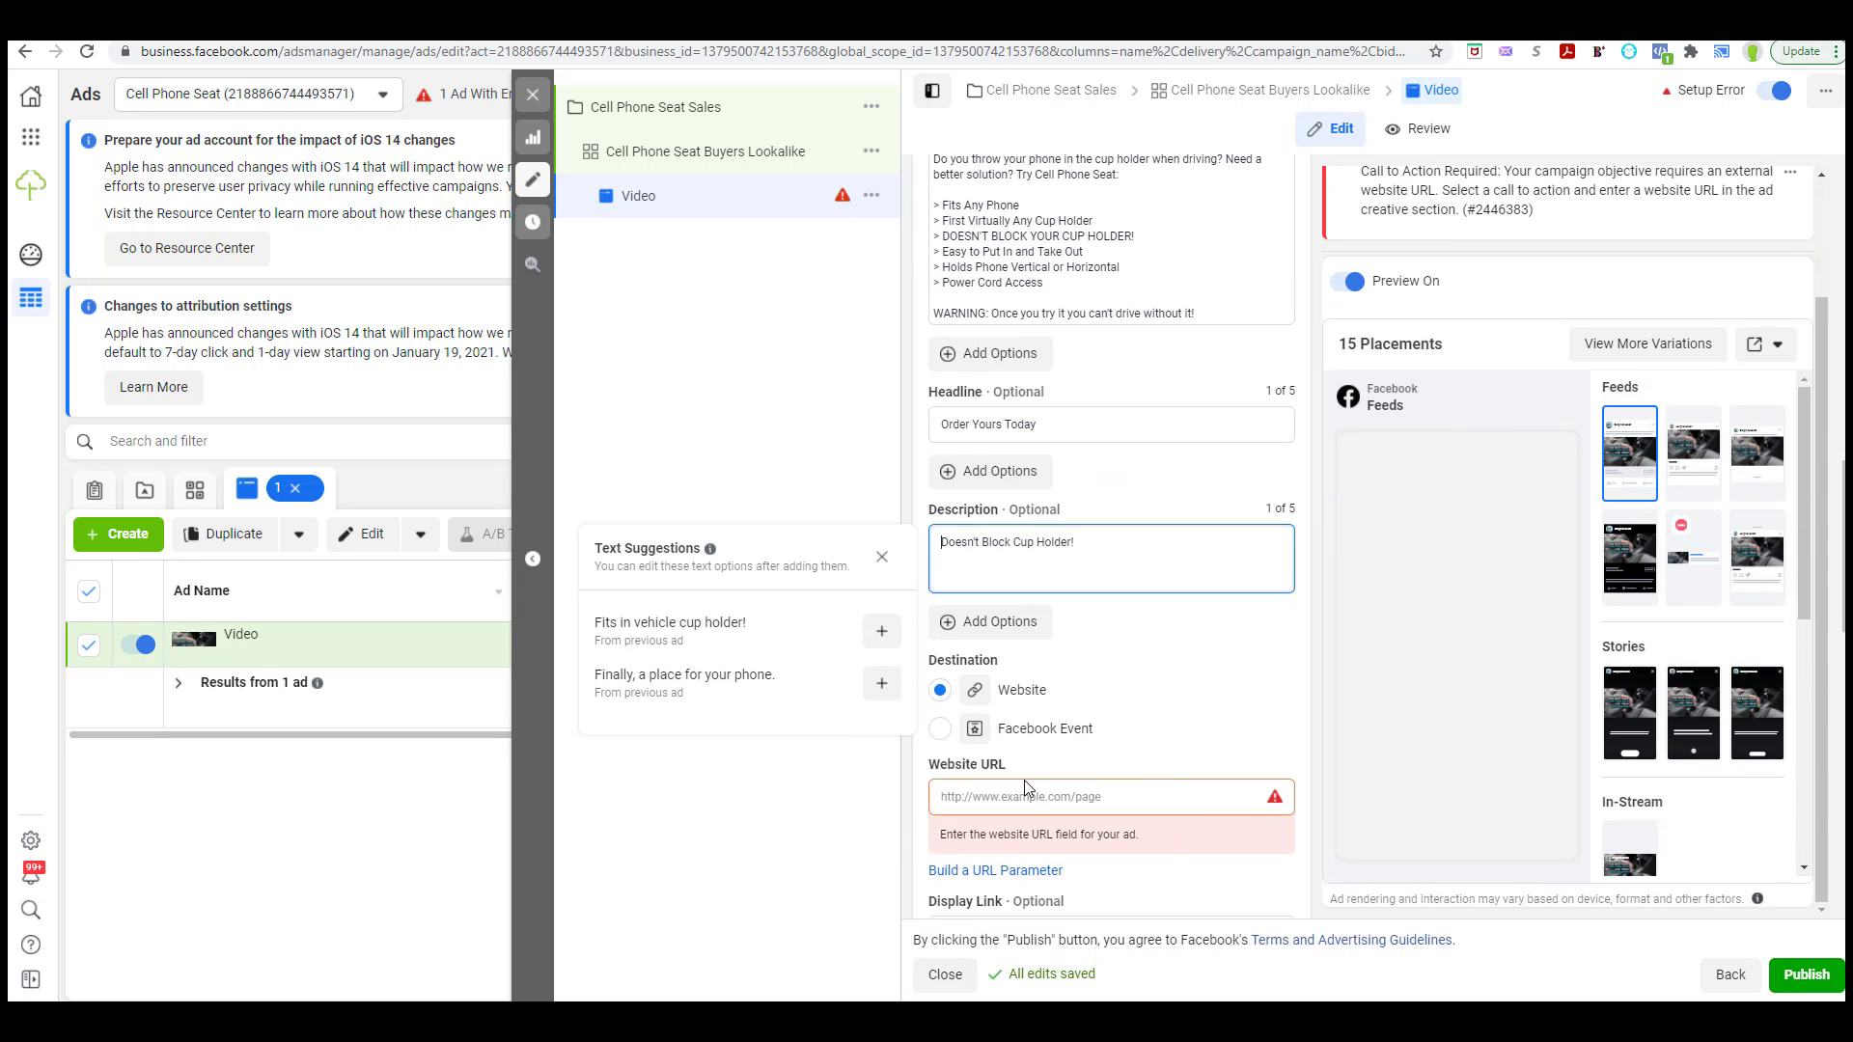
pyautogui.click(1025, 796)
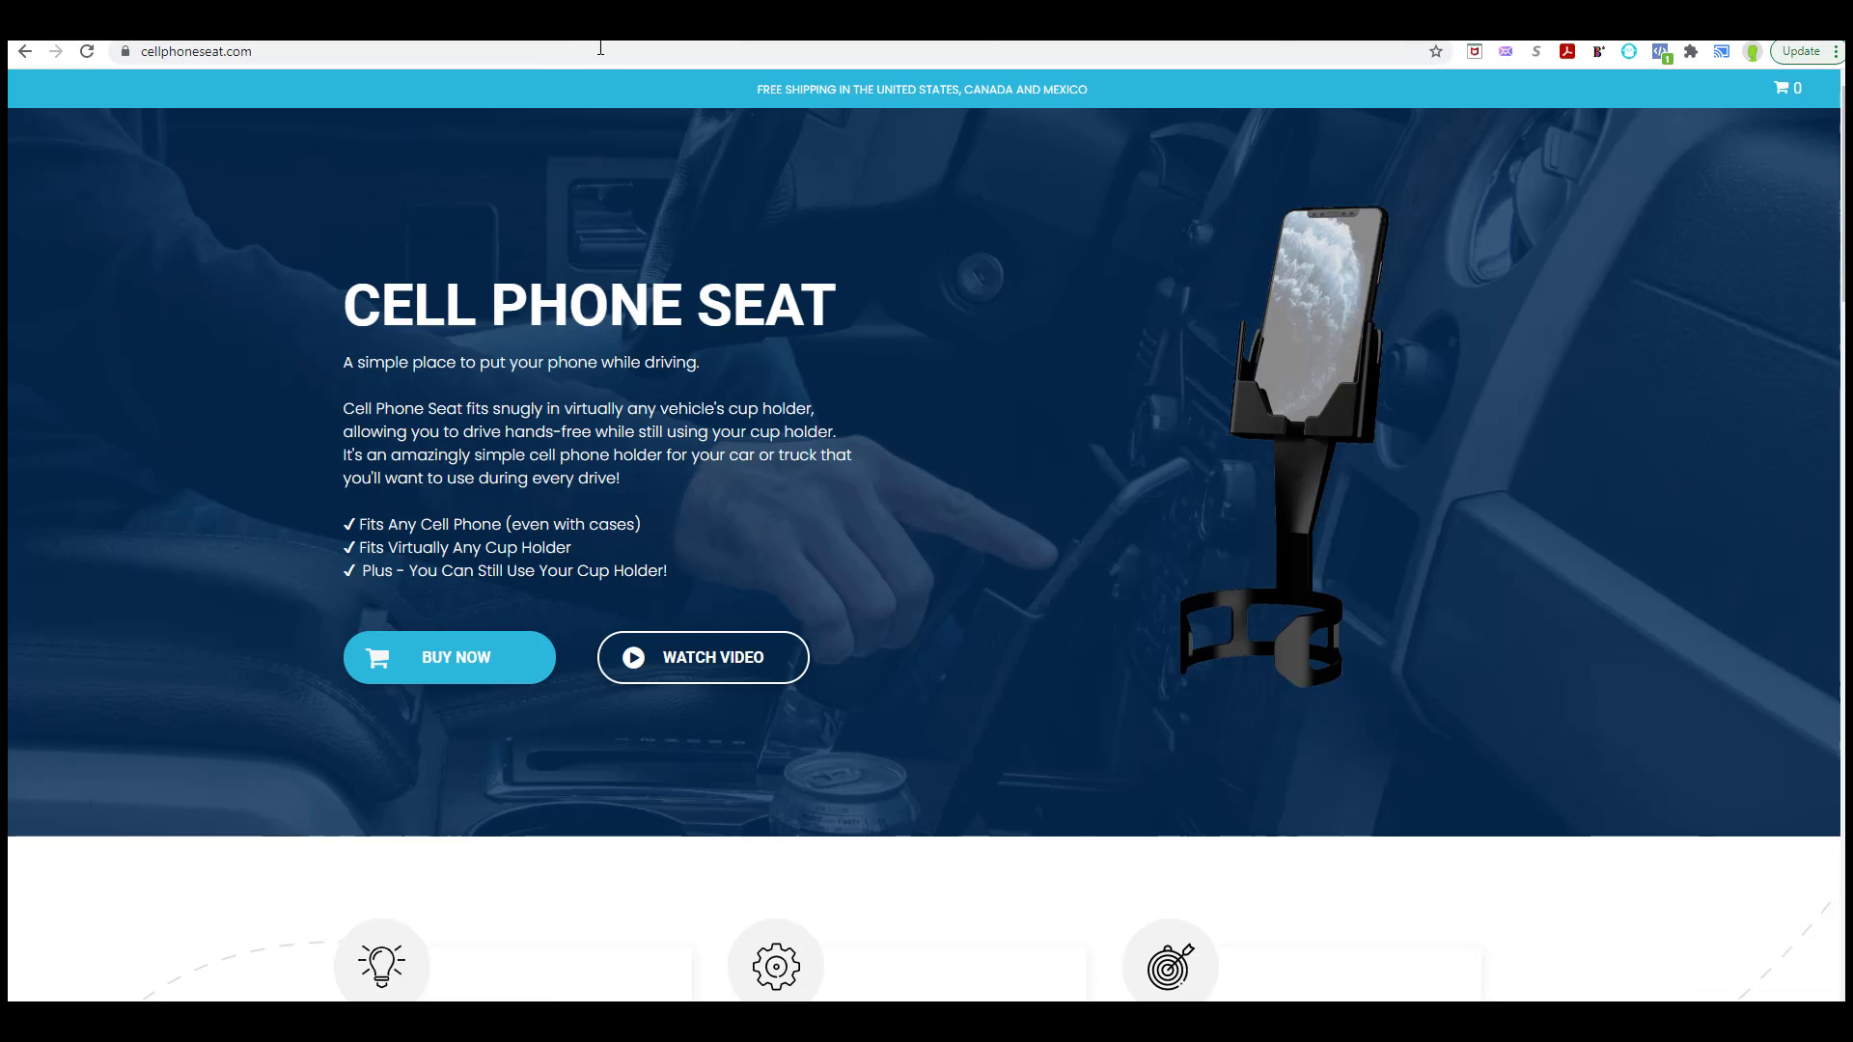
pyautogui.click(600, 47)
pyautogui.hotkey('ctrl', 'c')
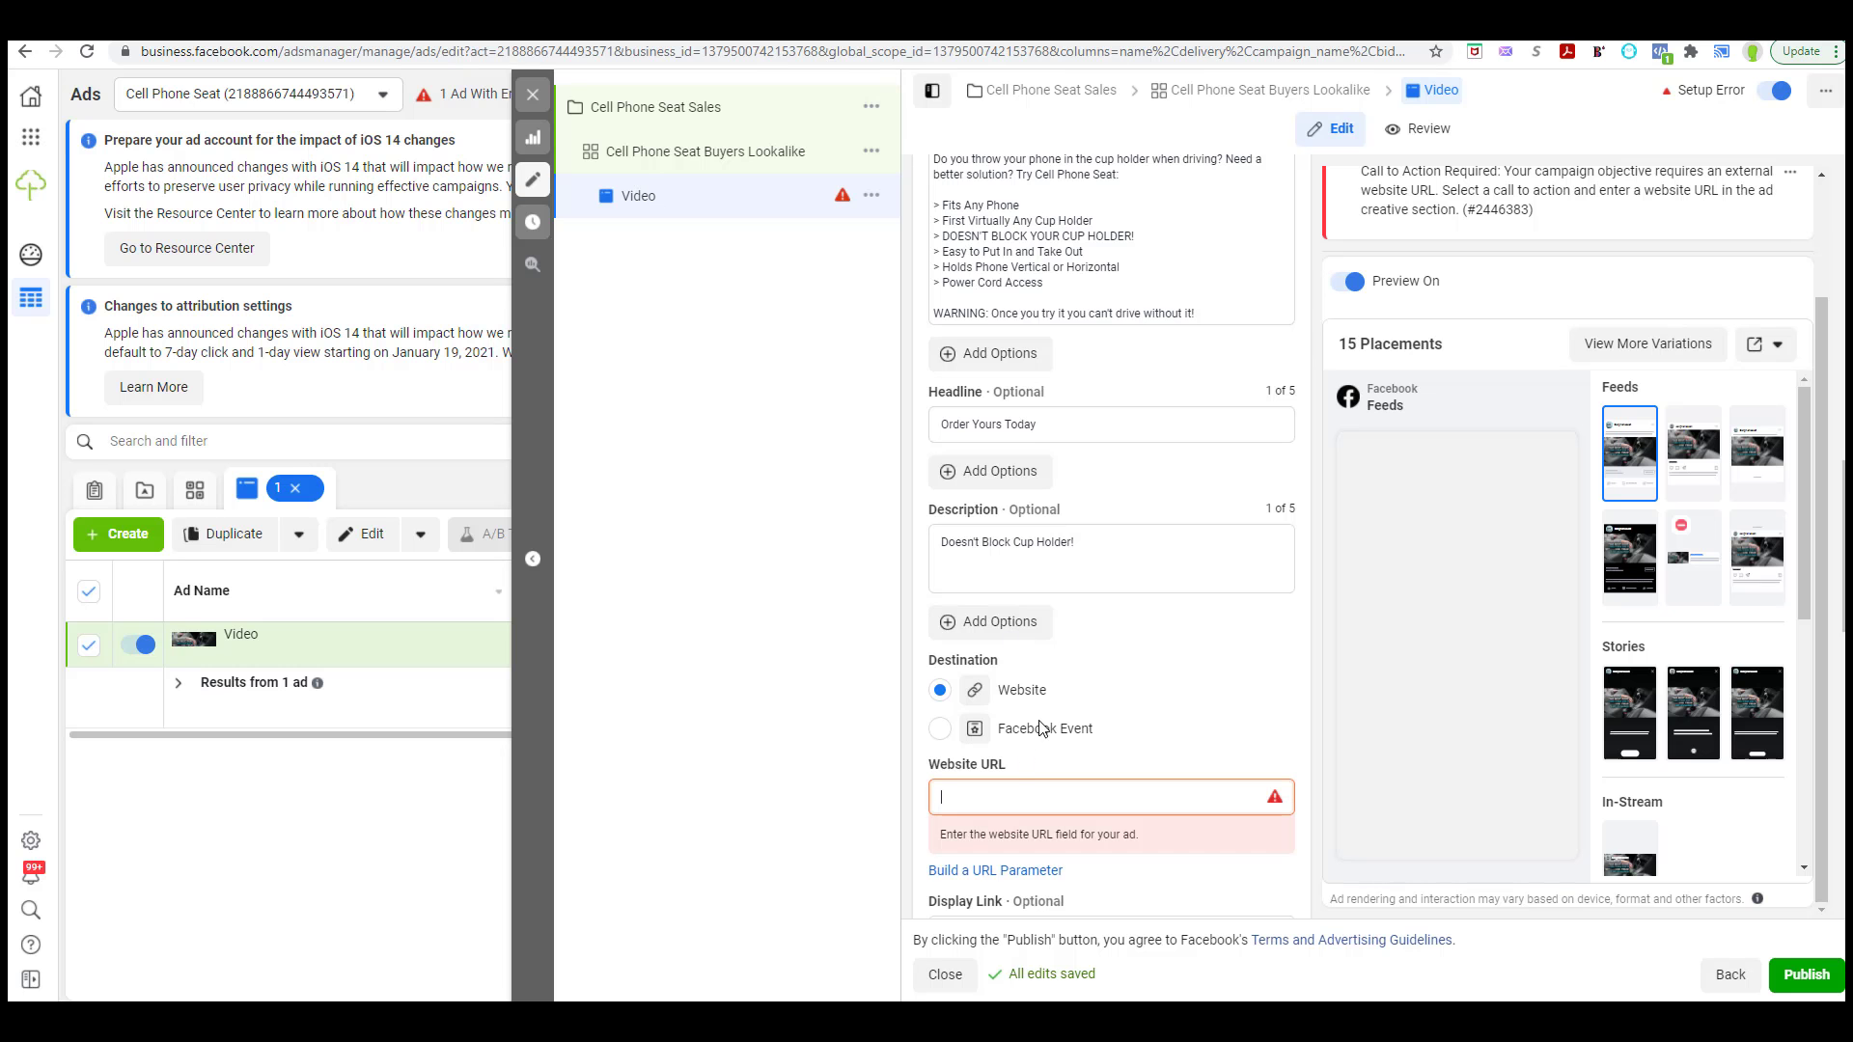
pyautogui.click(1014, 797)
pyautogui.hotkey('ctrl', 'v')
pyautogui.click(1218, 729)
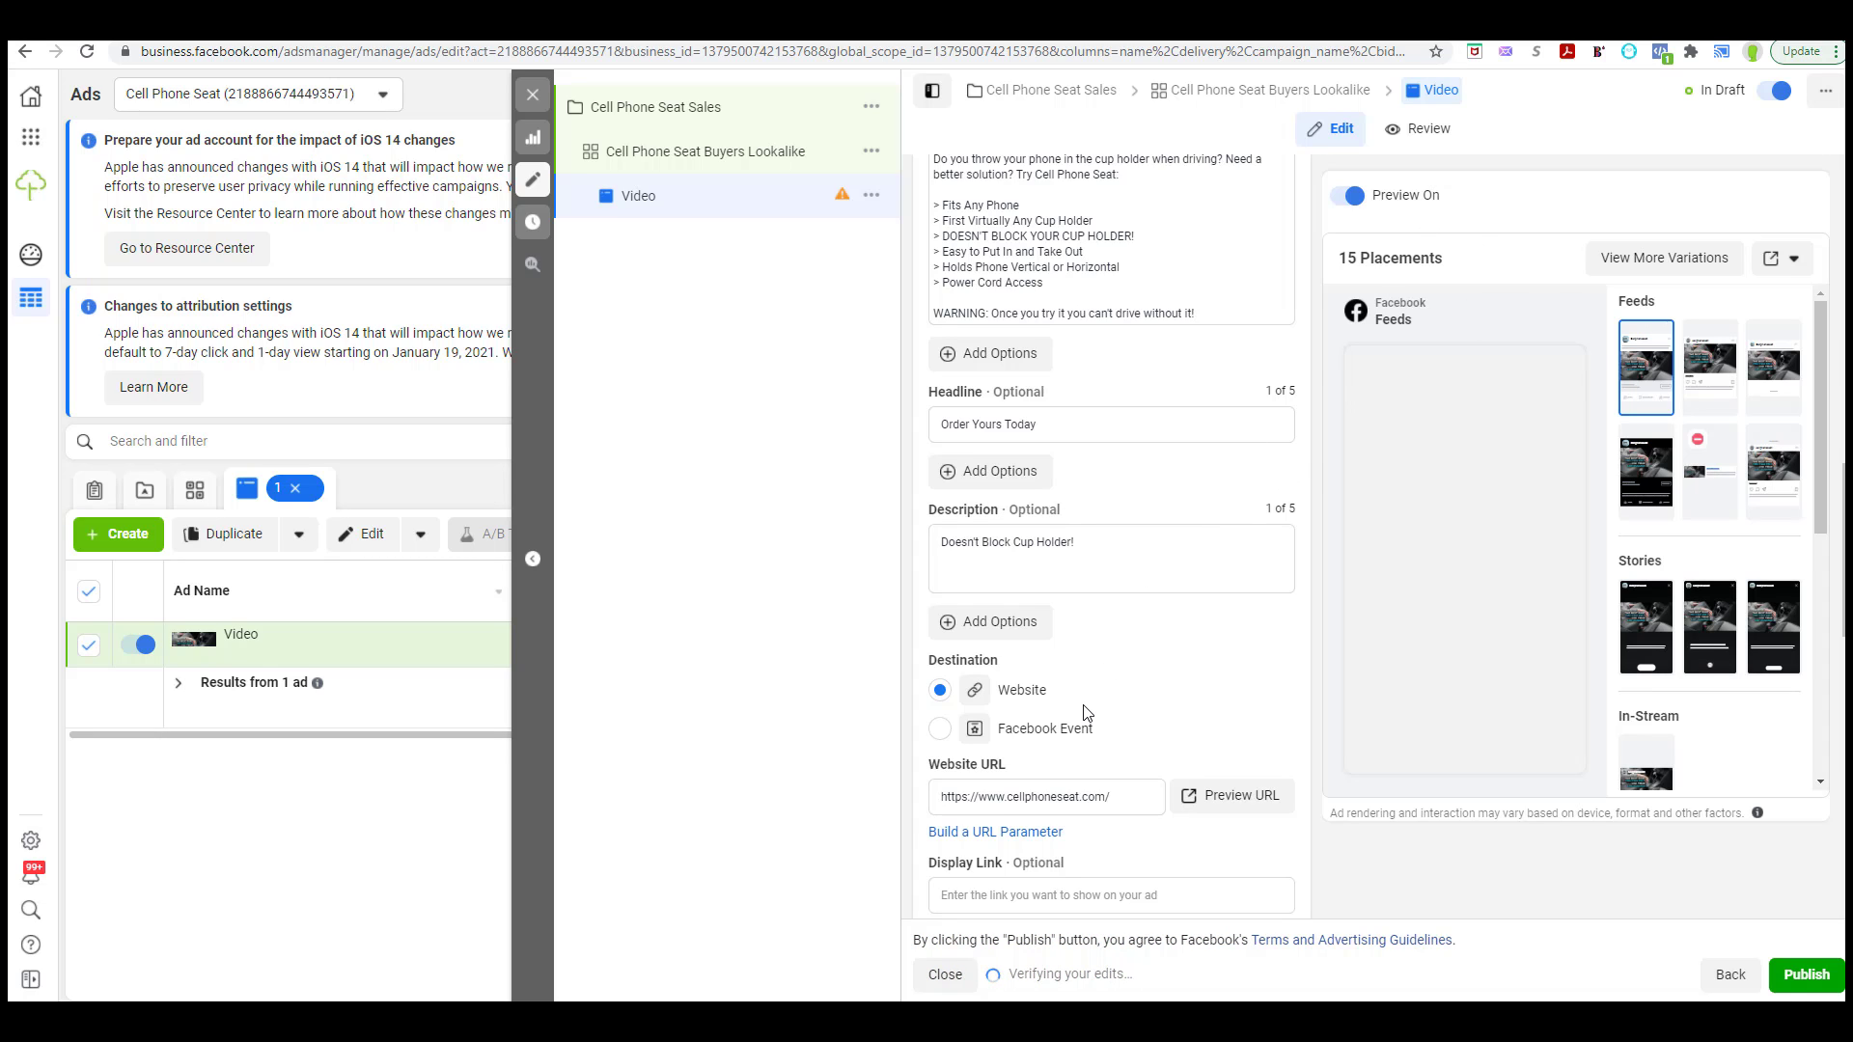
# - Preview the ad in the Facebook Feeds, Instagram Feed with expanded caption, Facebook Marketplace and Facebook Video Feeds placements
pyautogui.scroll(2, 1084, 711)
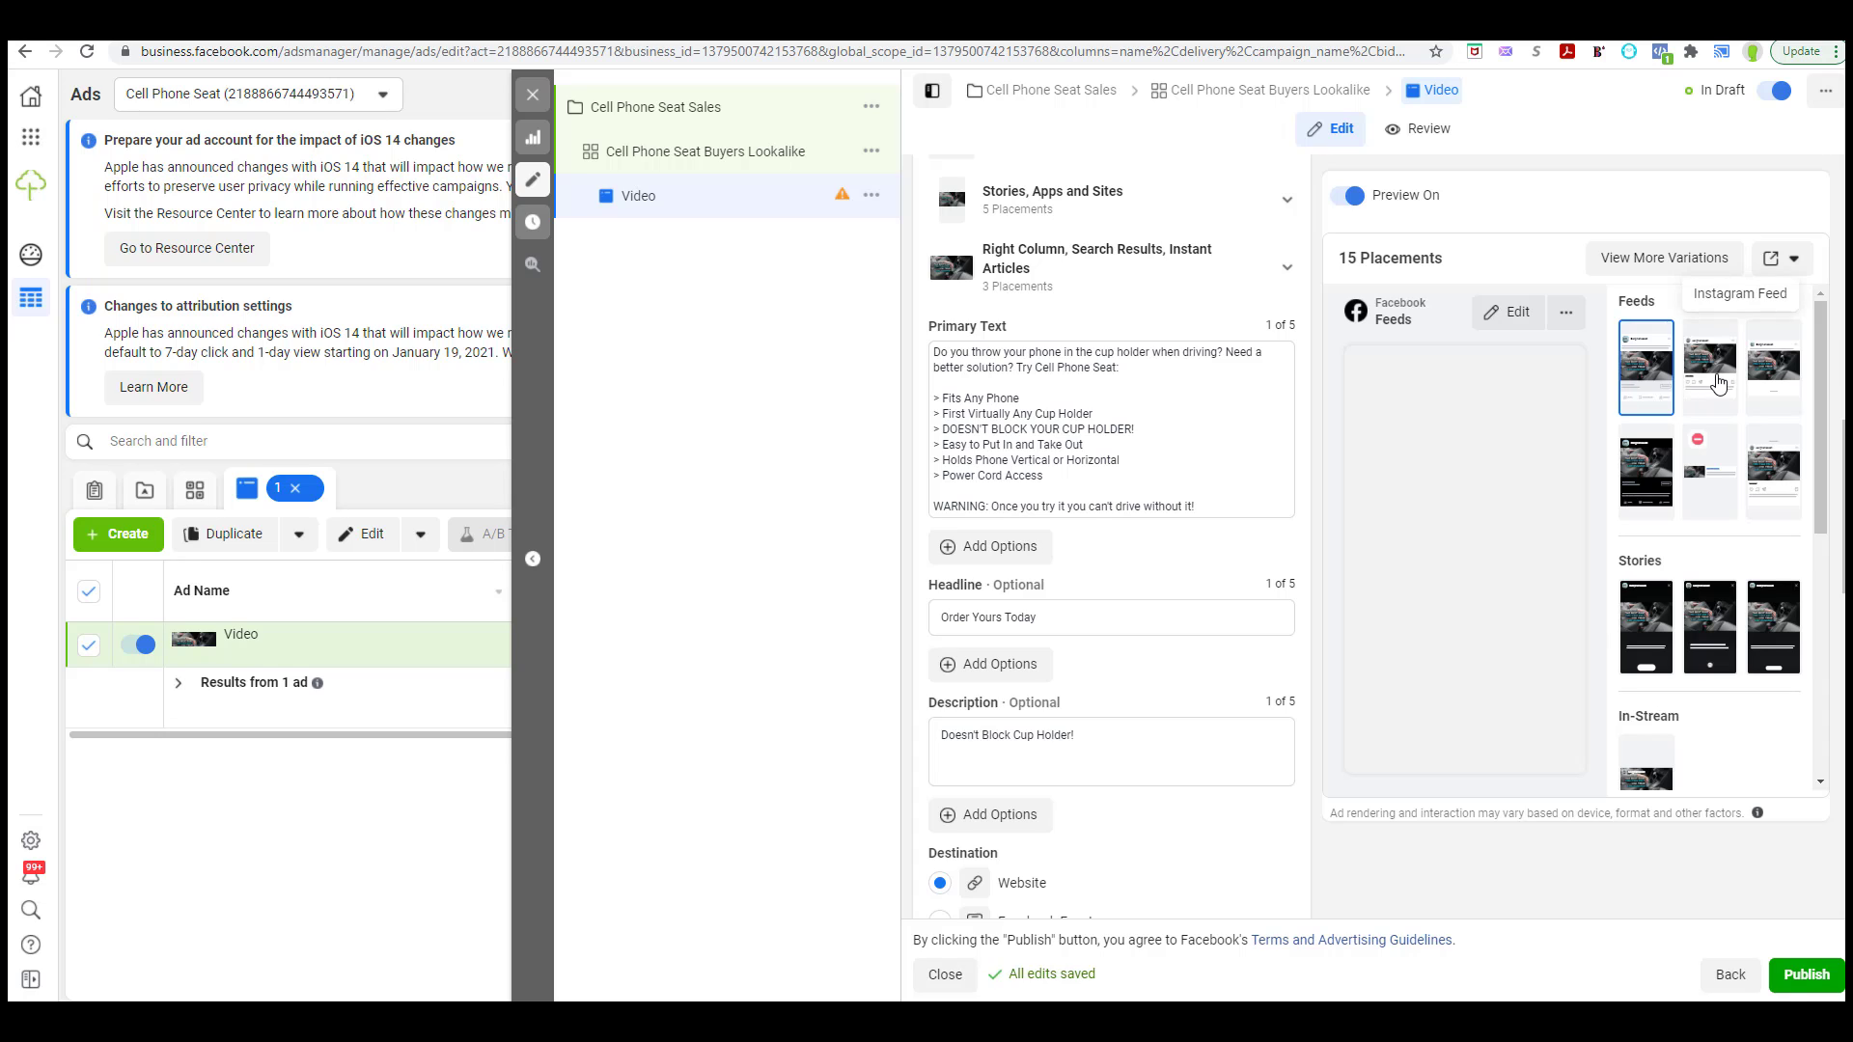
pyautogui.click(1717, 383)
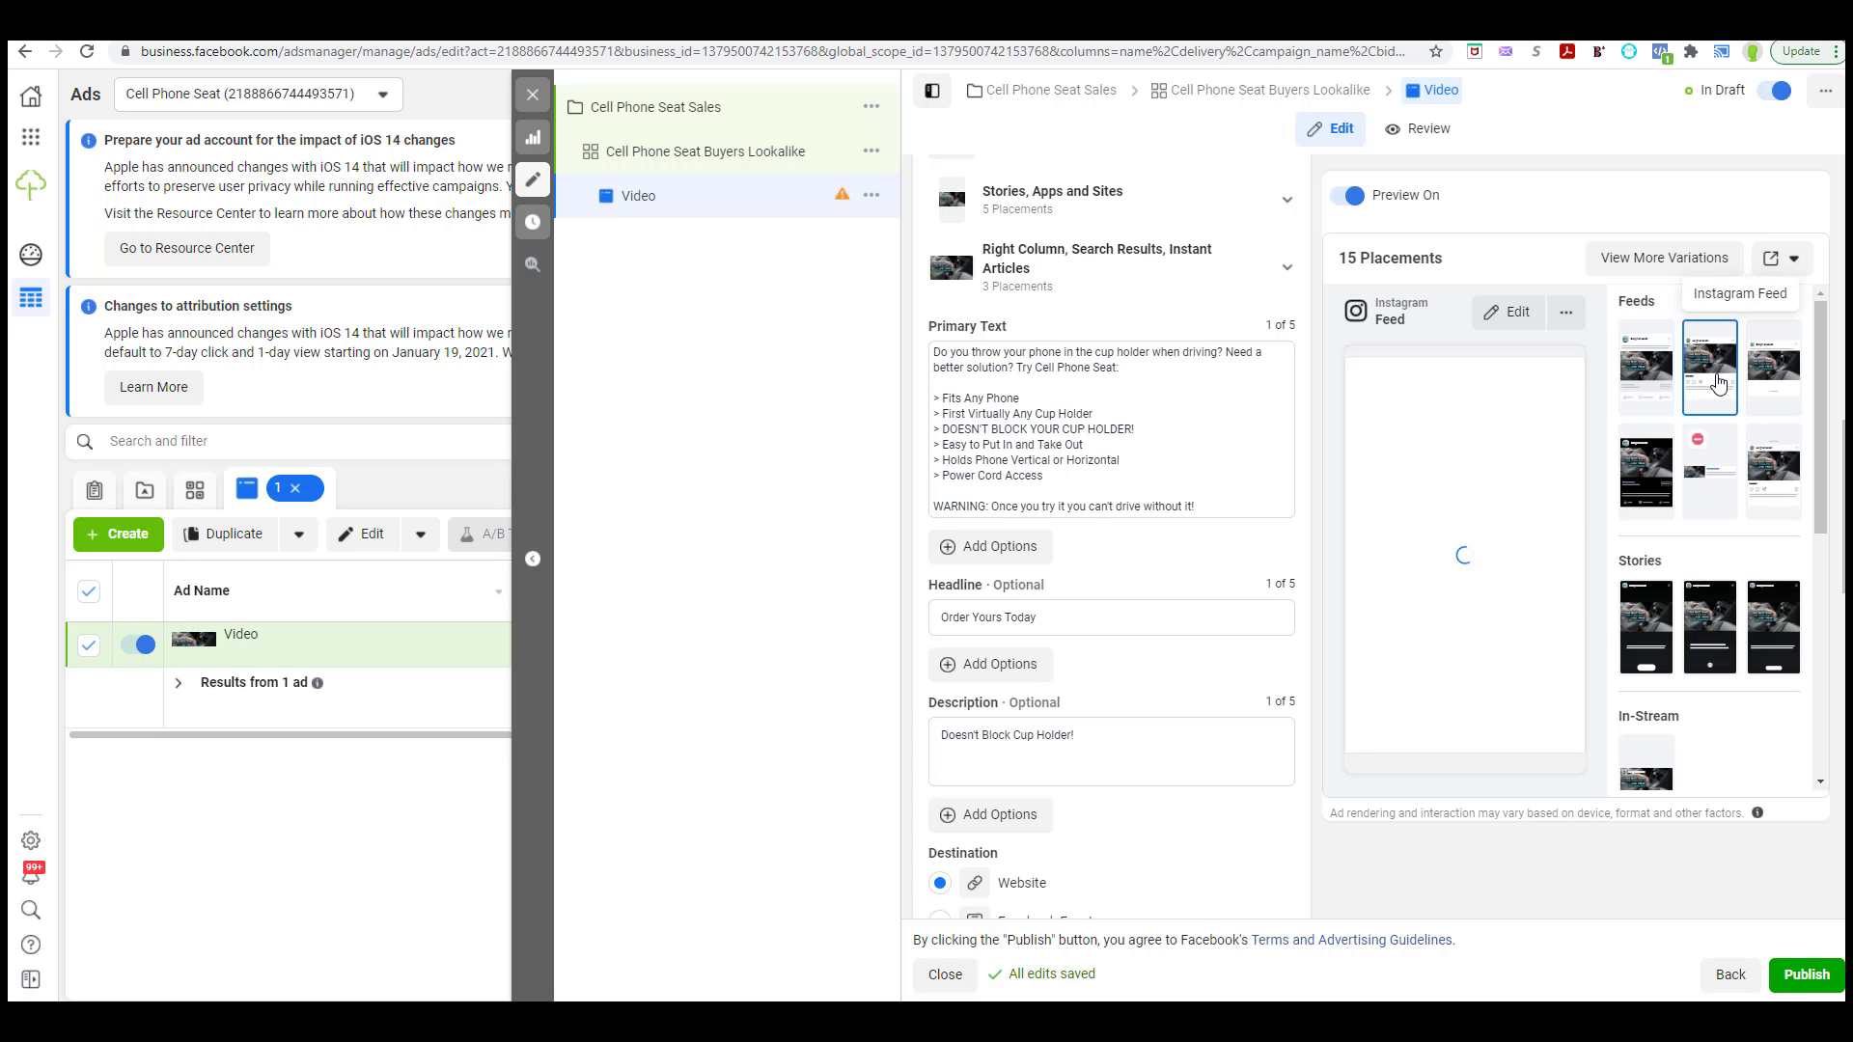
pyautogui.click(1647, 377)
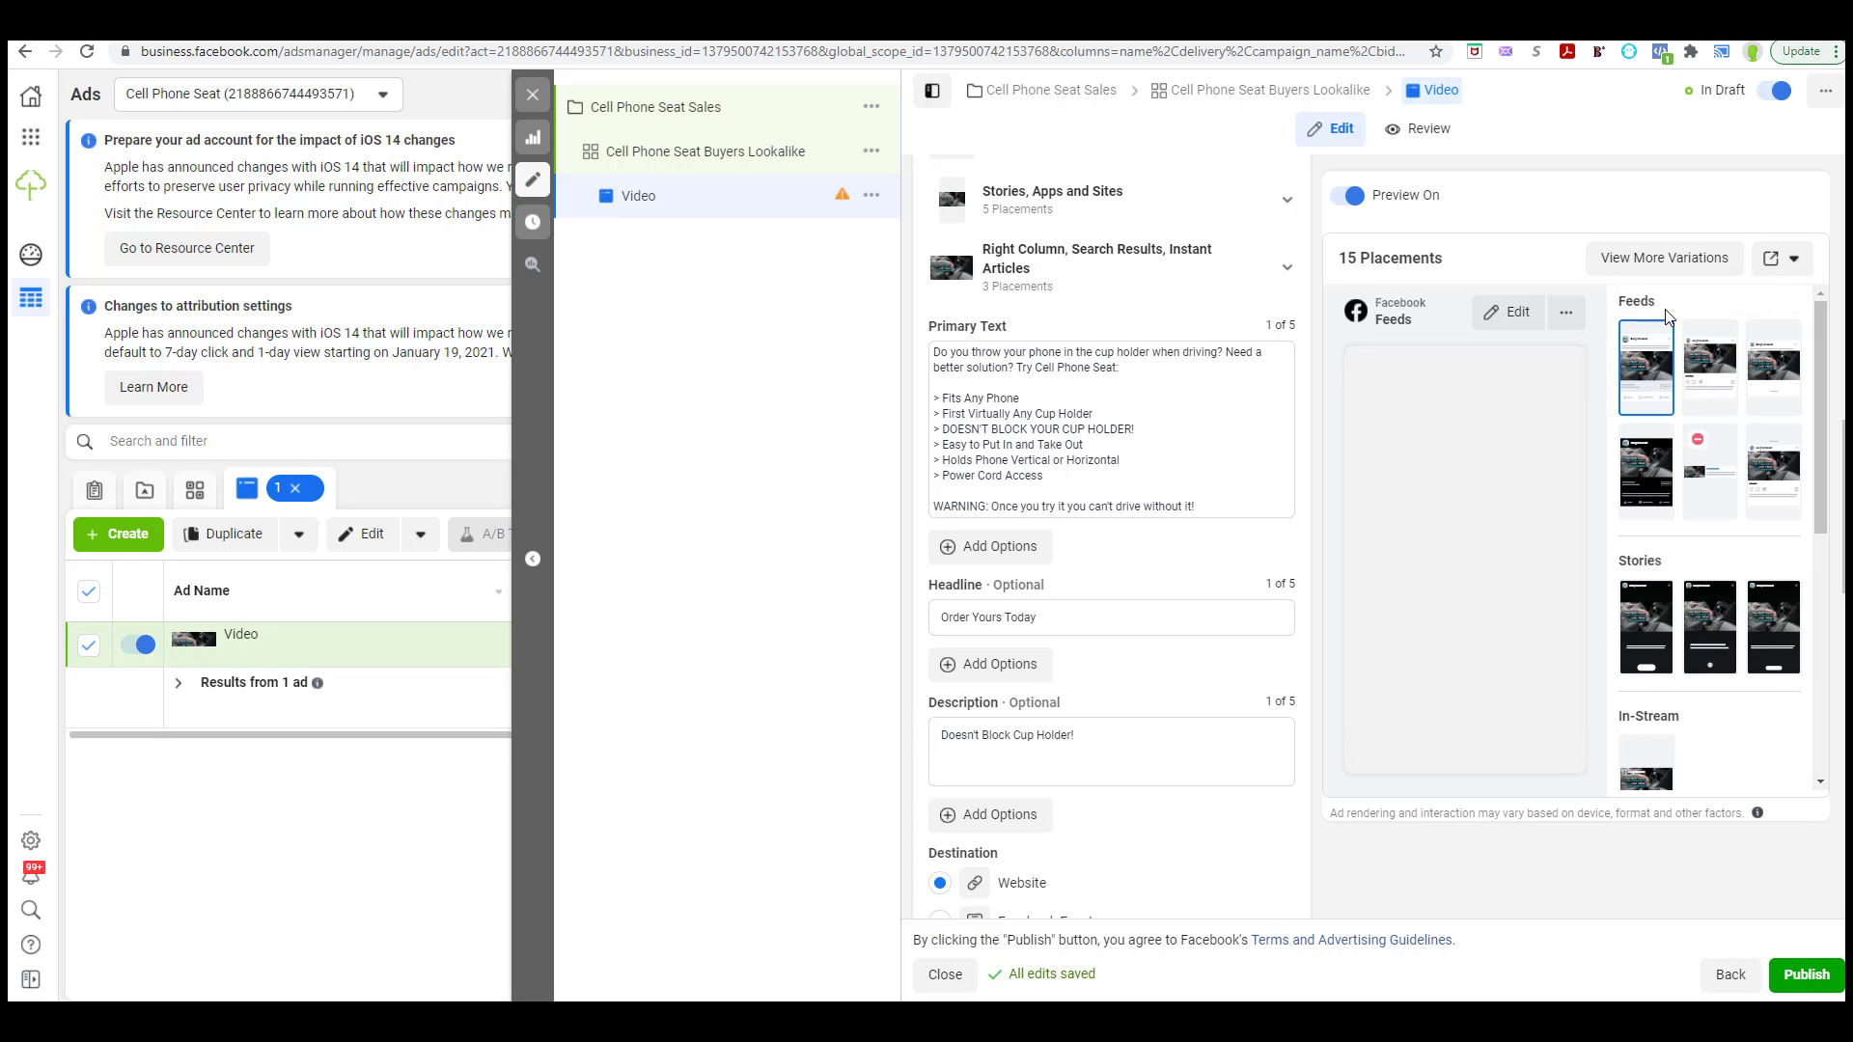
pyautogui.click(1710, 366)
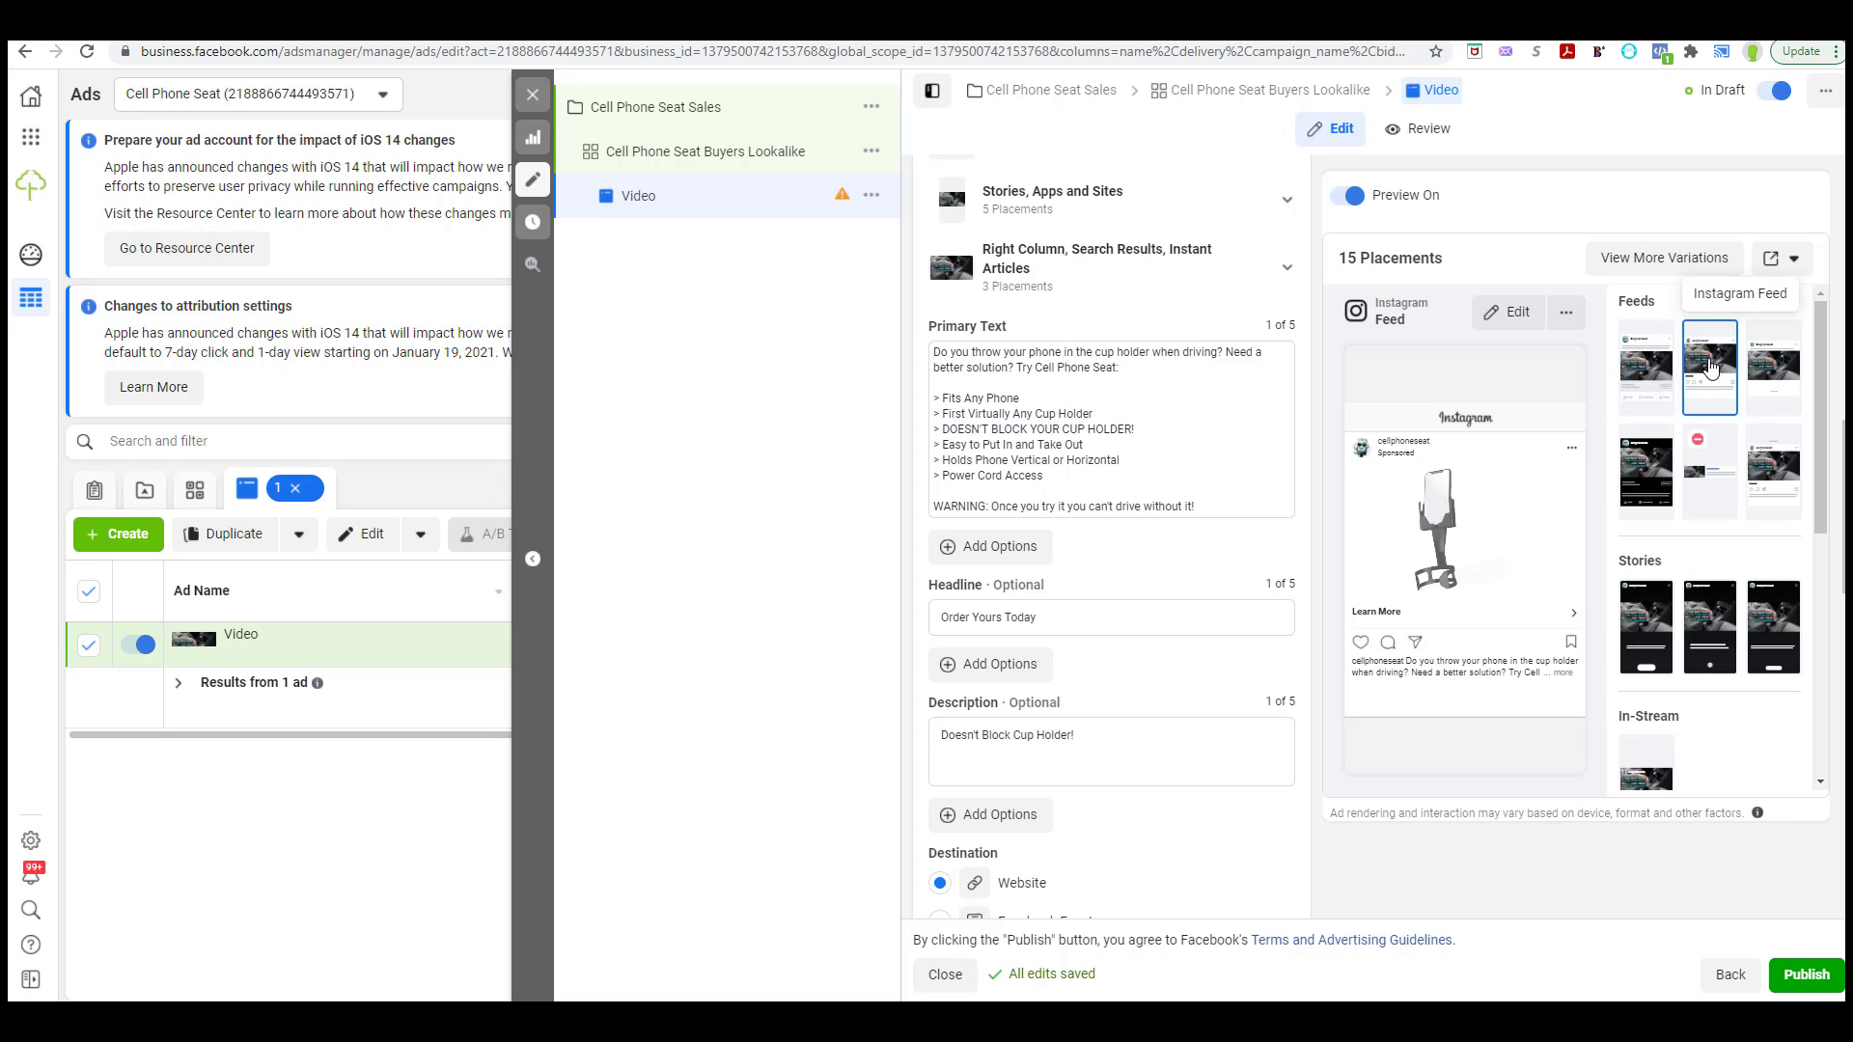
pyautogui.click(1563, 673)
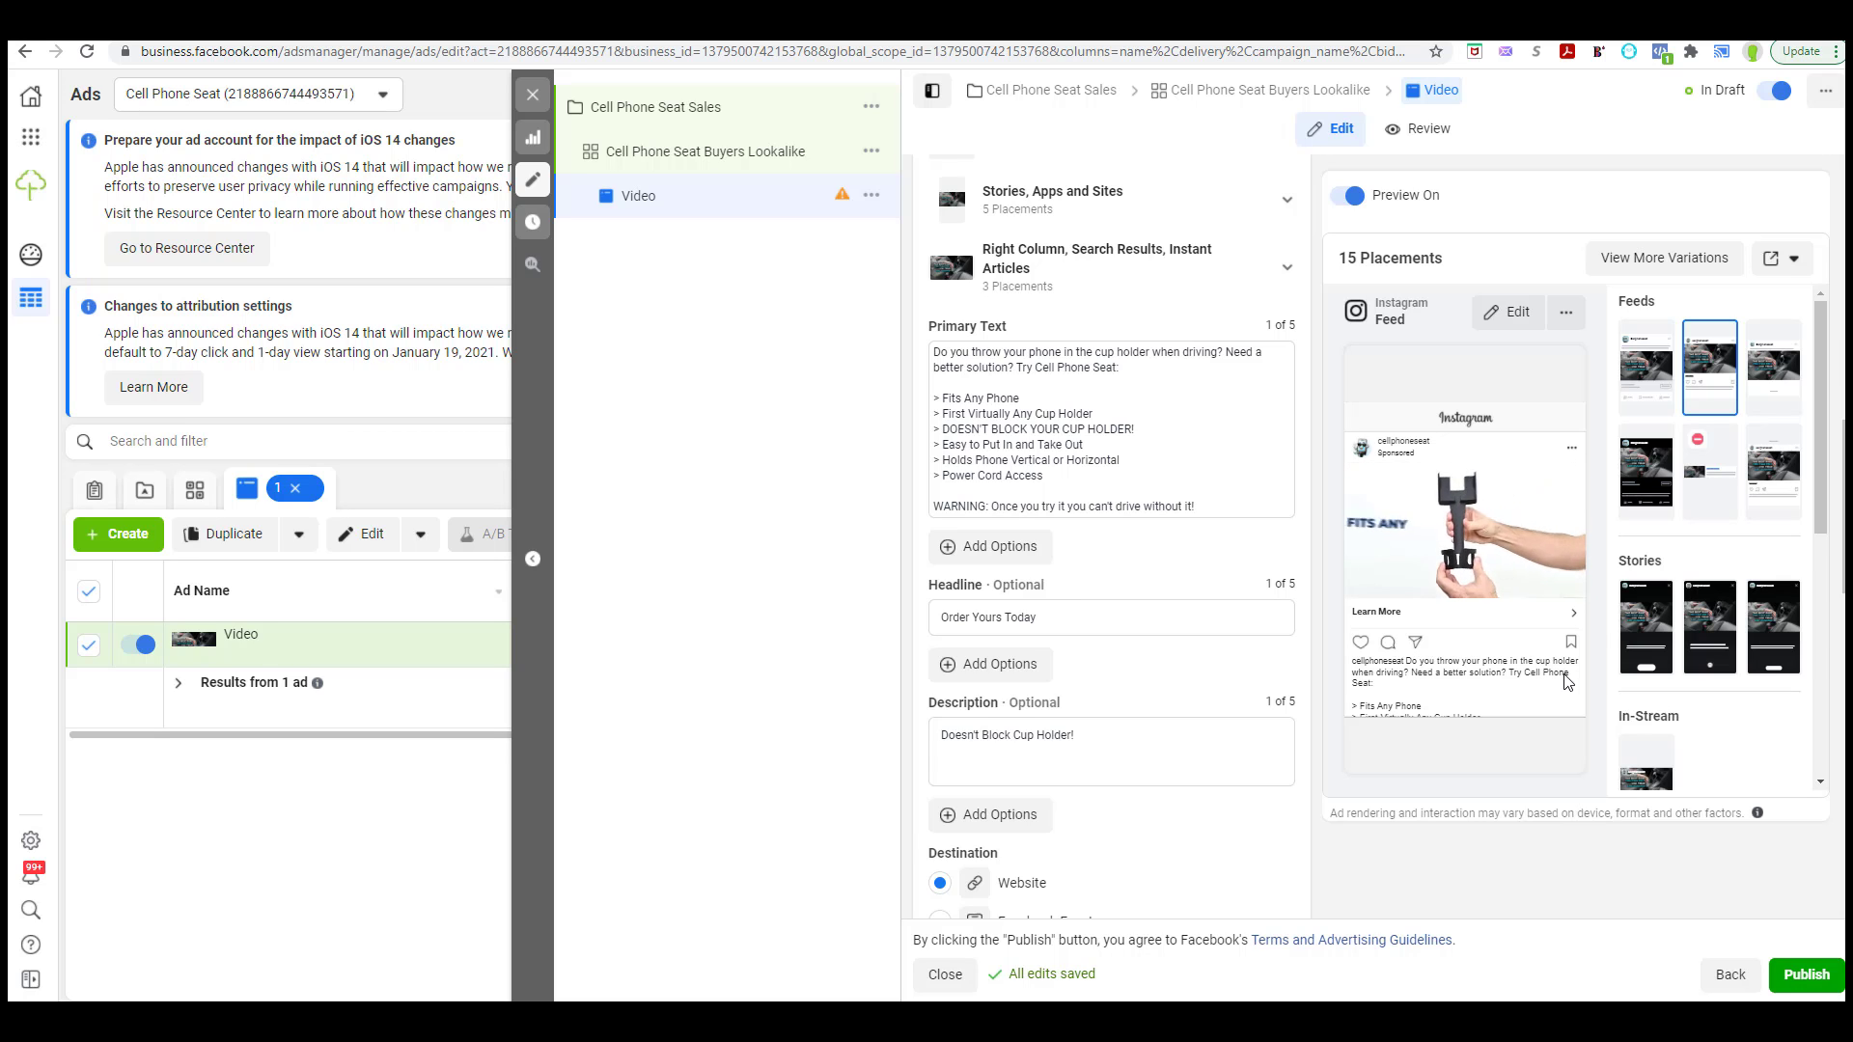
pyautogui.click(1799, 372)
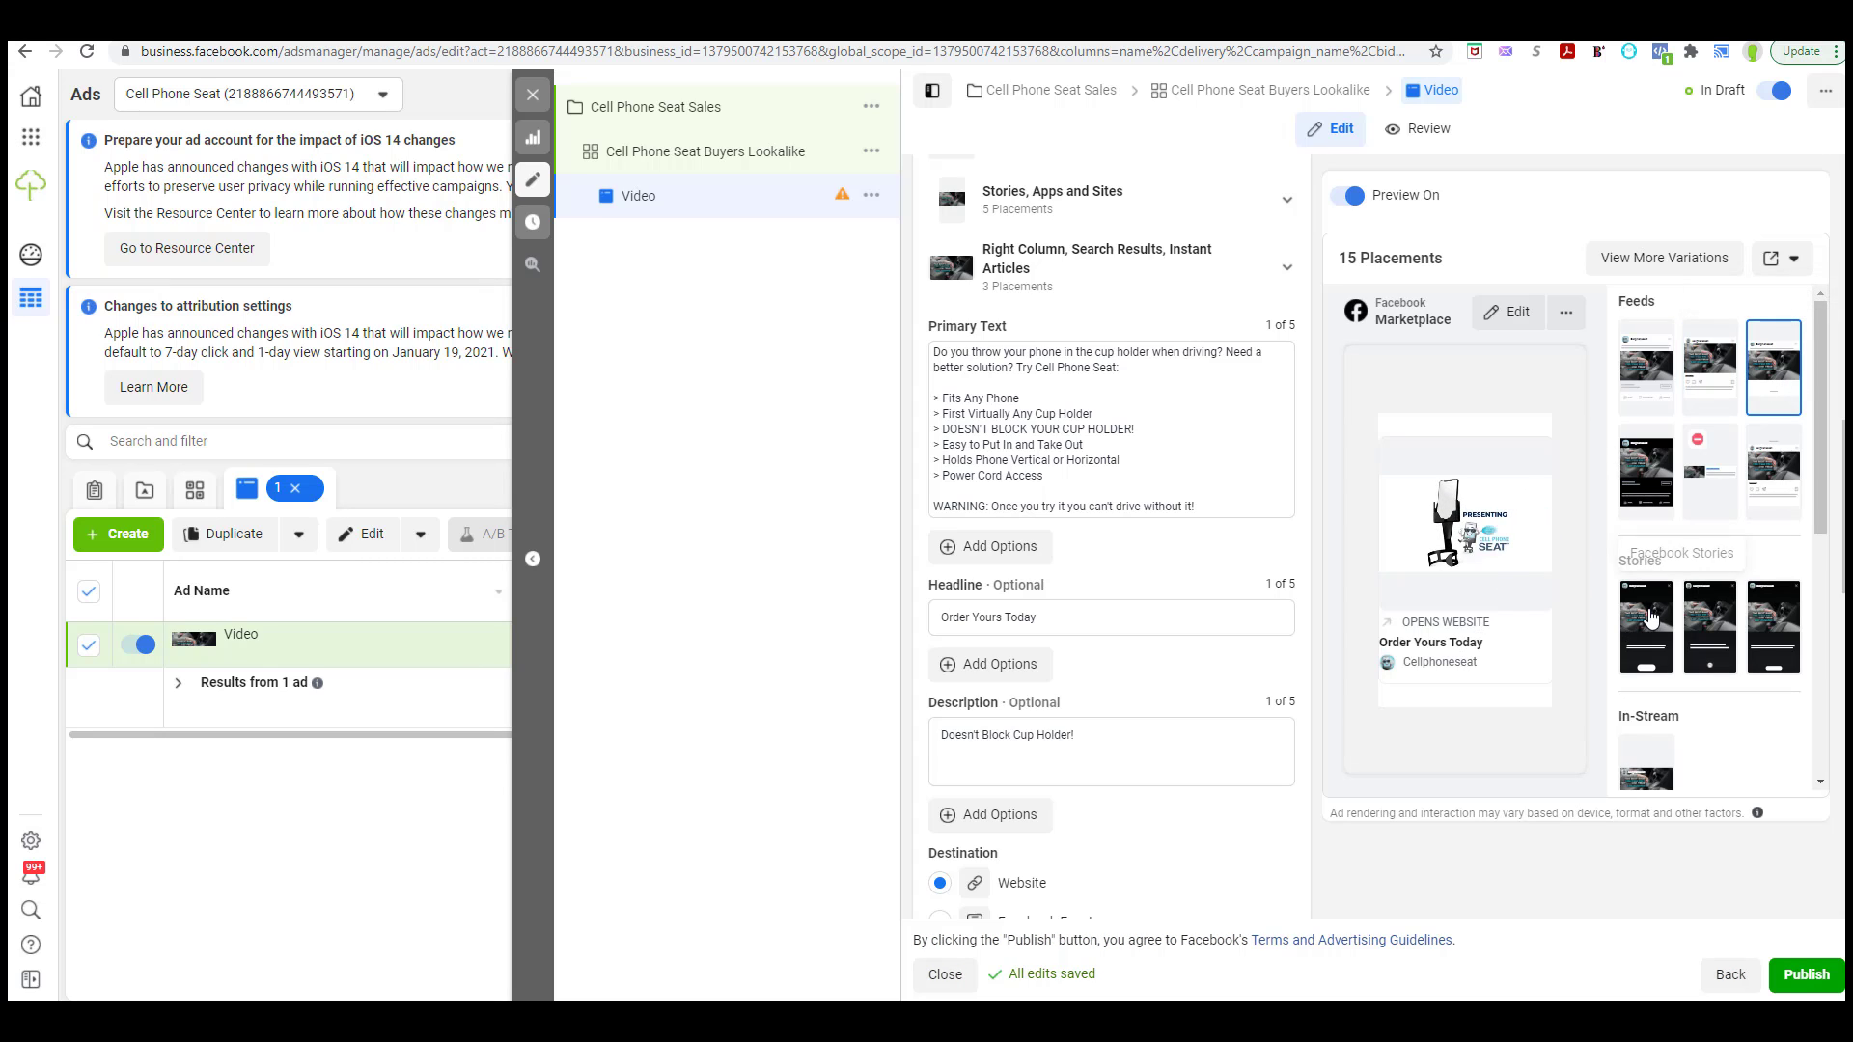
pyautogui.click(1656, 488)
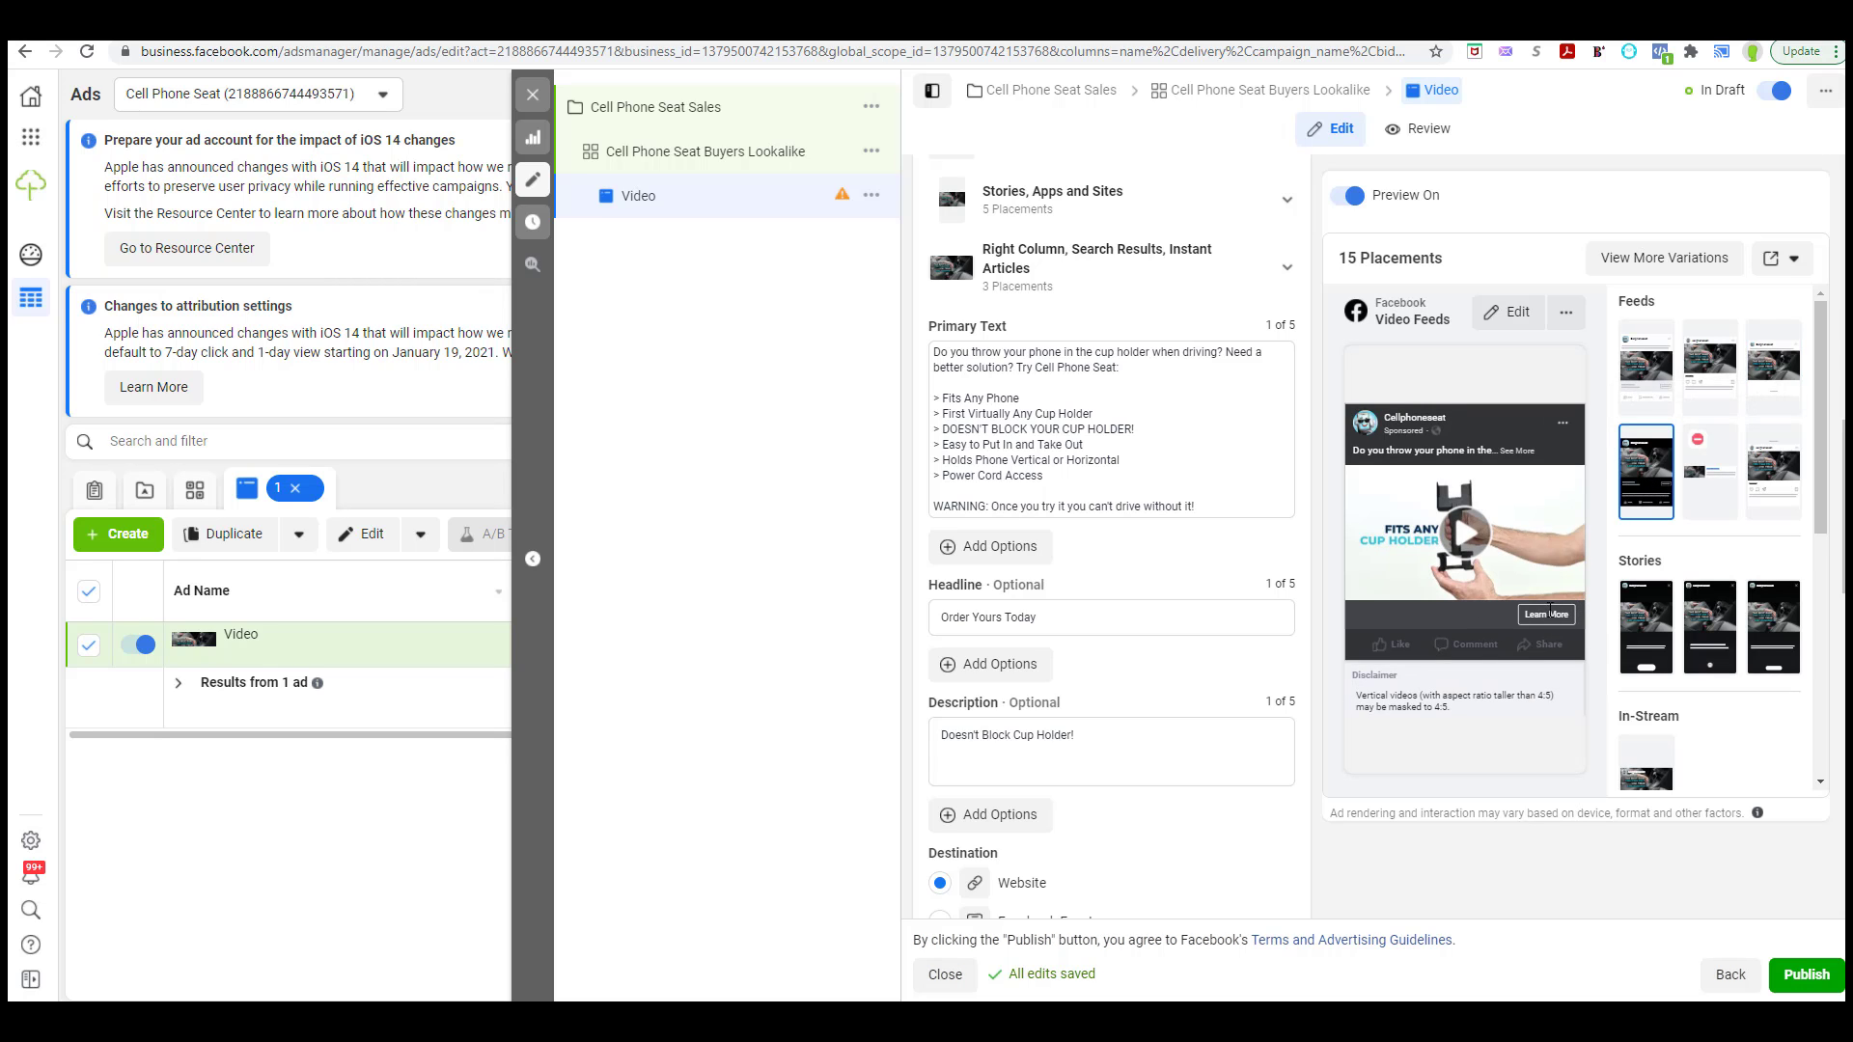
# - Change the ad's call to action to Shop Now
pyautogui.scroll(-3, 1161, 545)
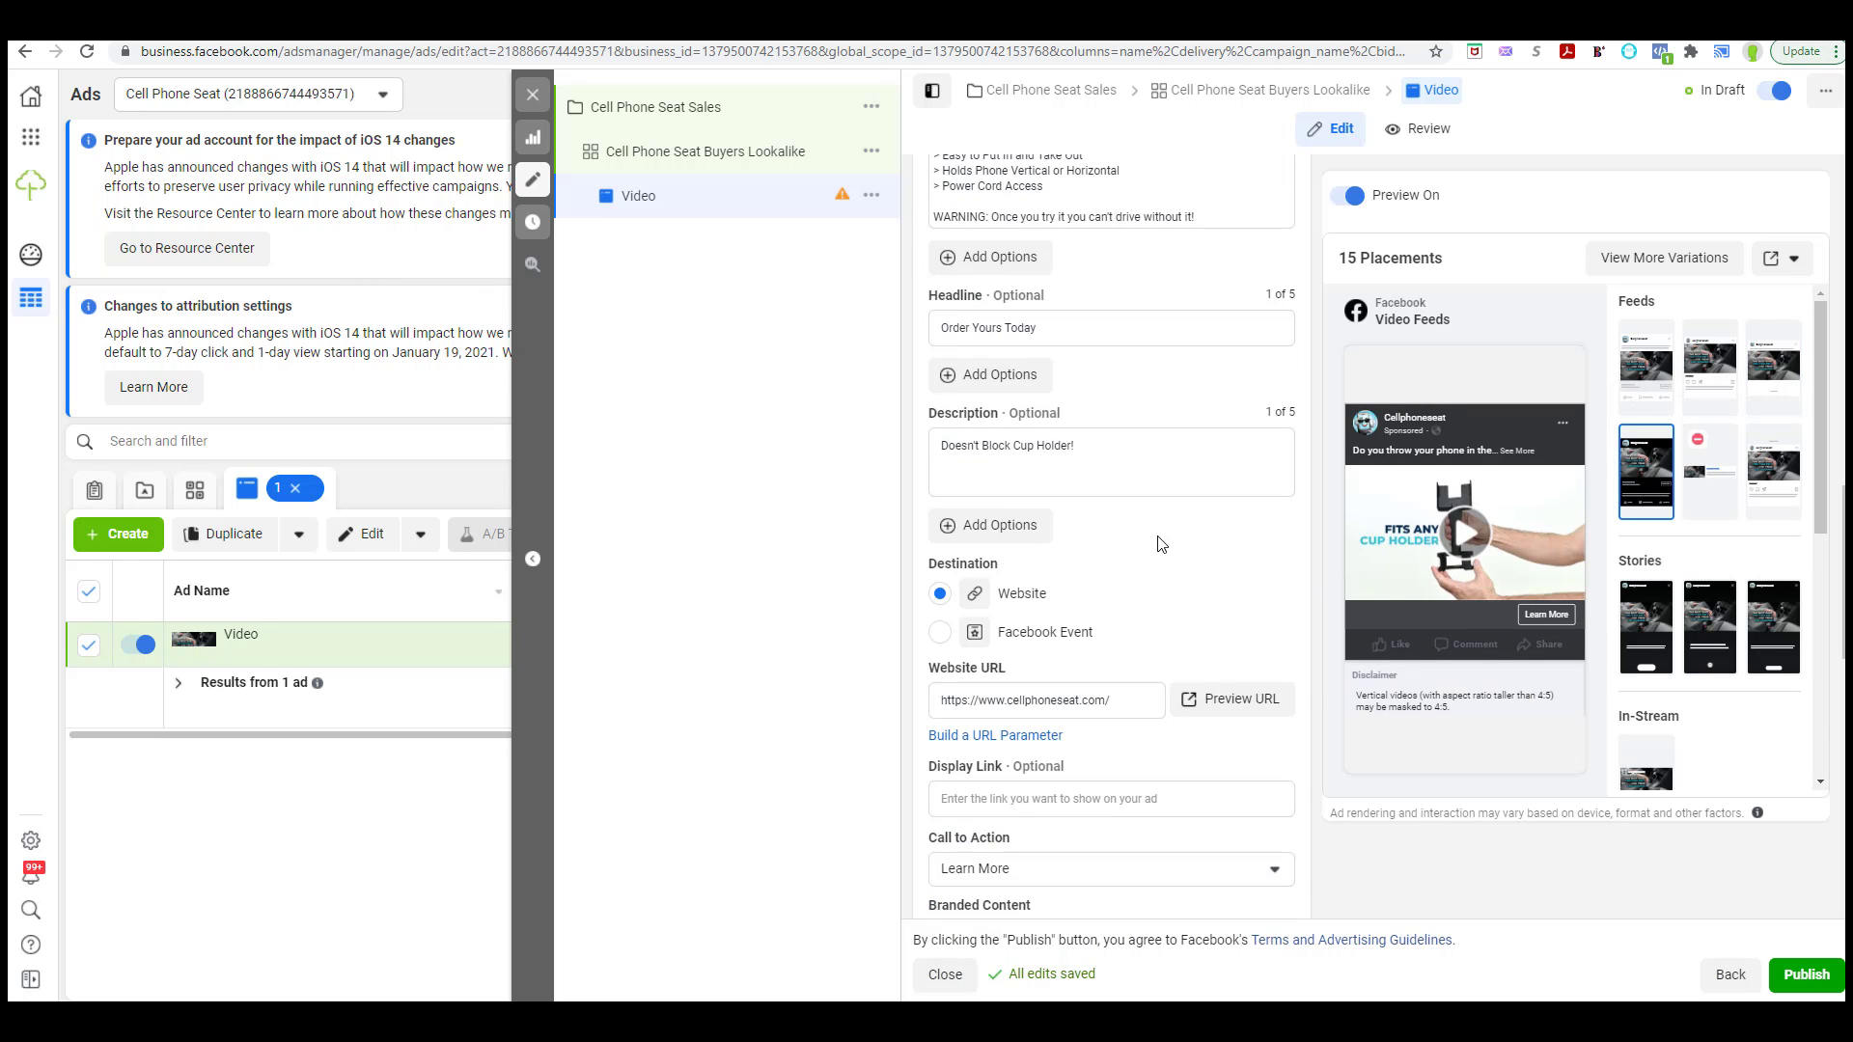
pyautogui.scroll(-3, 1029, 562)
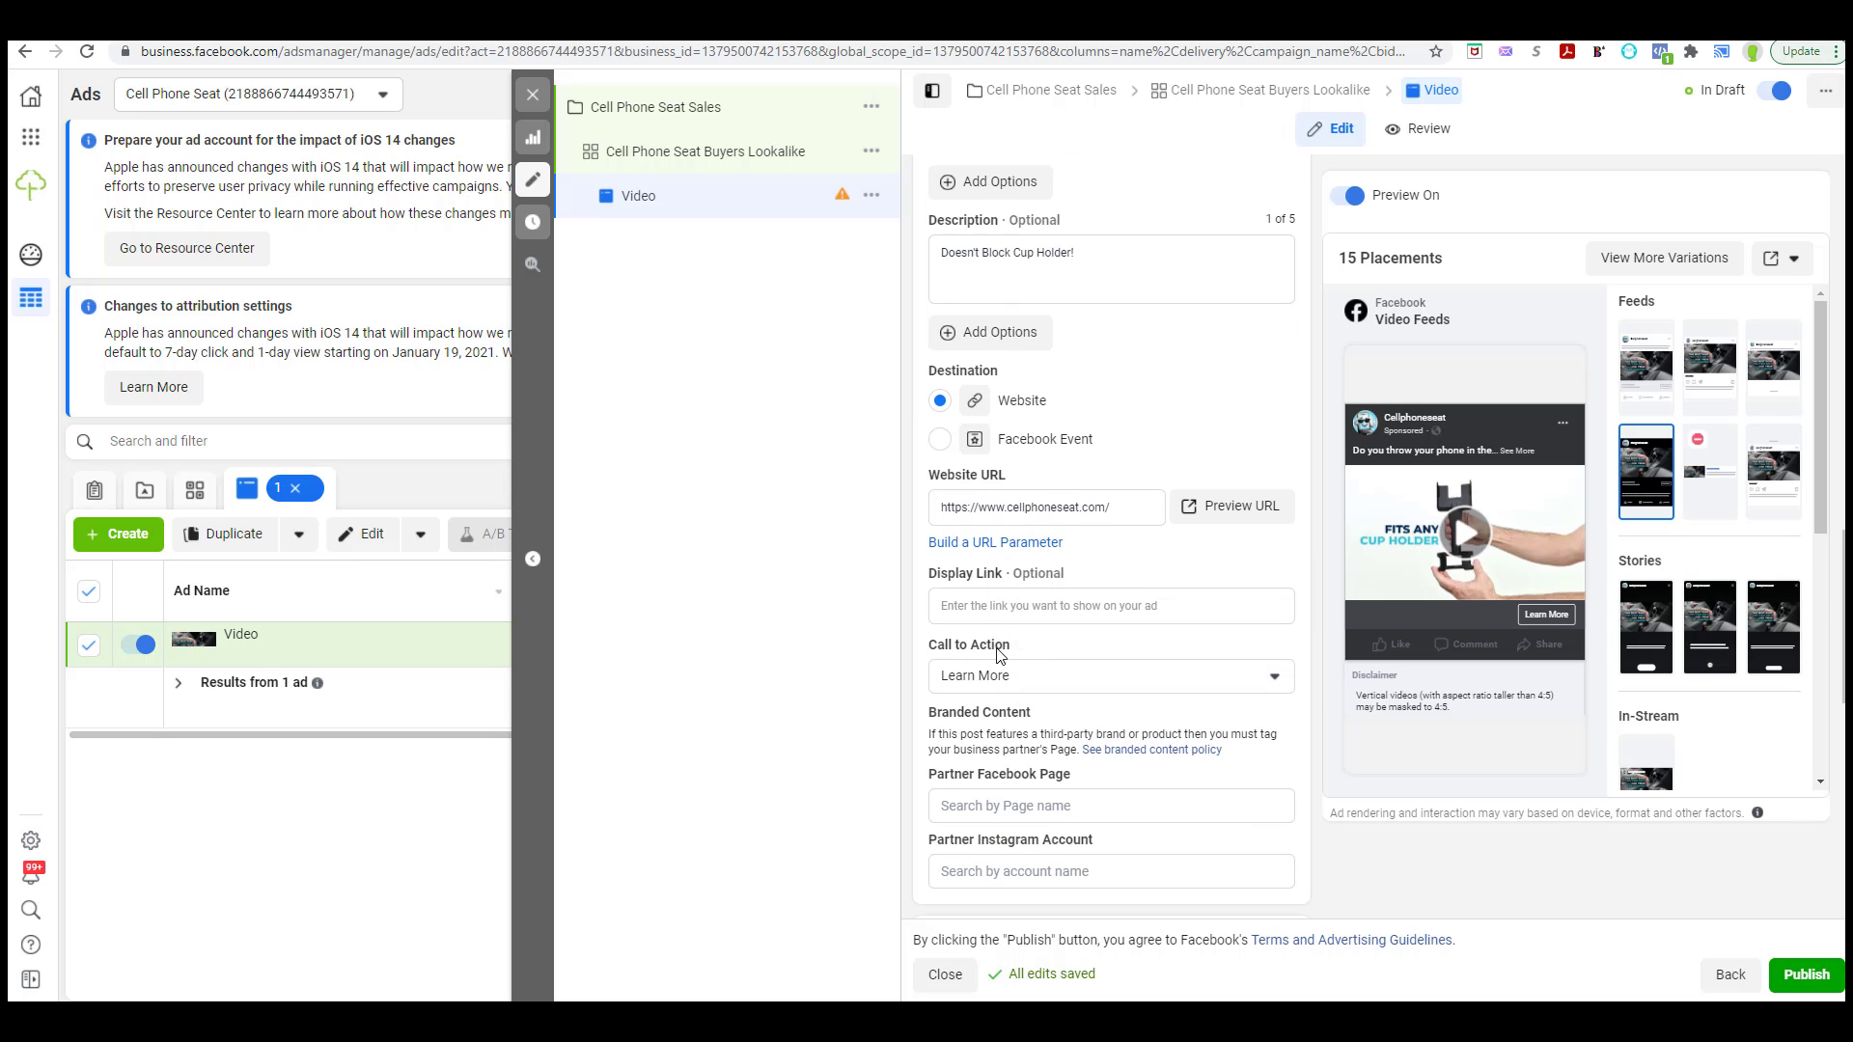
pyautogui.click(1015, 677)
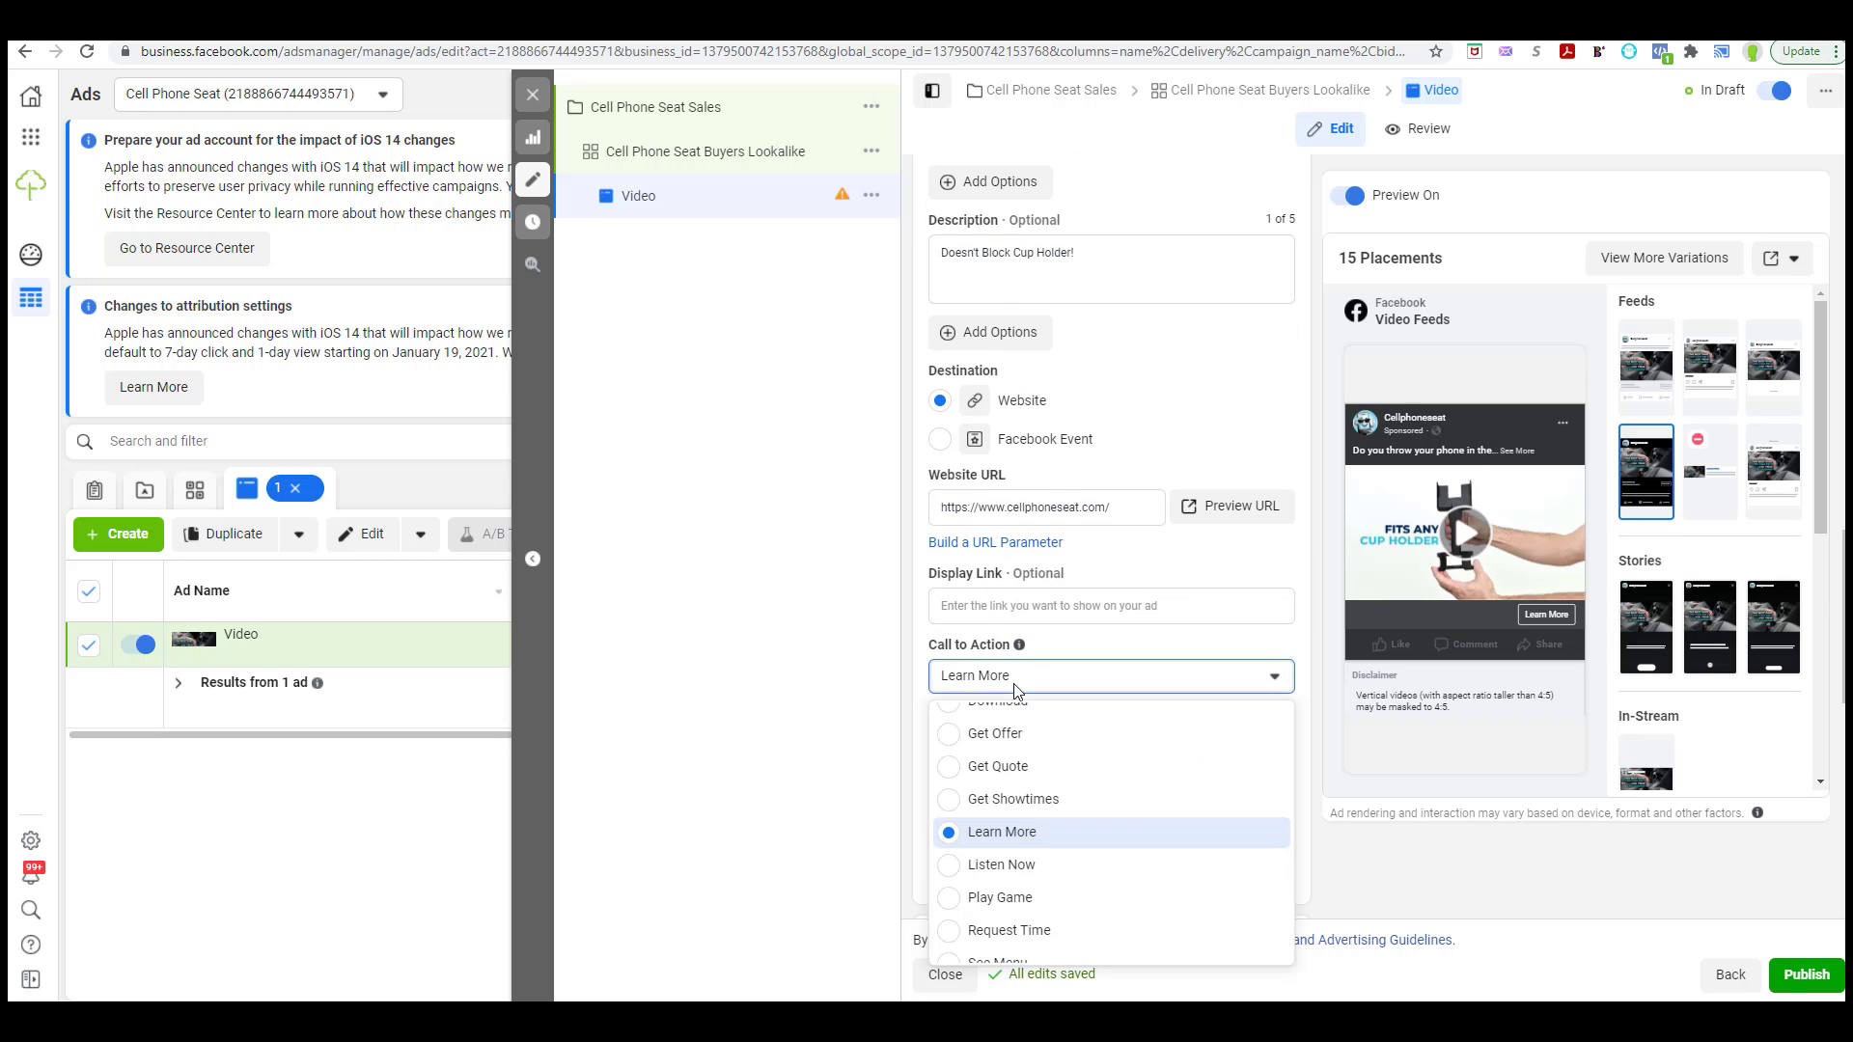
pyautogui.scroll(-3, 1013, 801)
pyautogui.click(1008, 819)
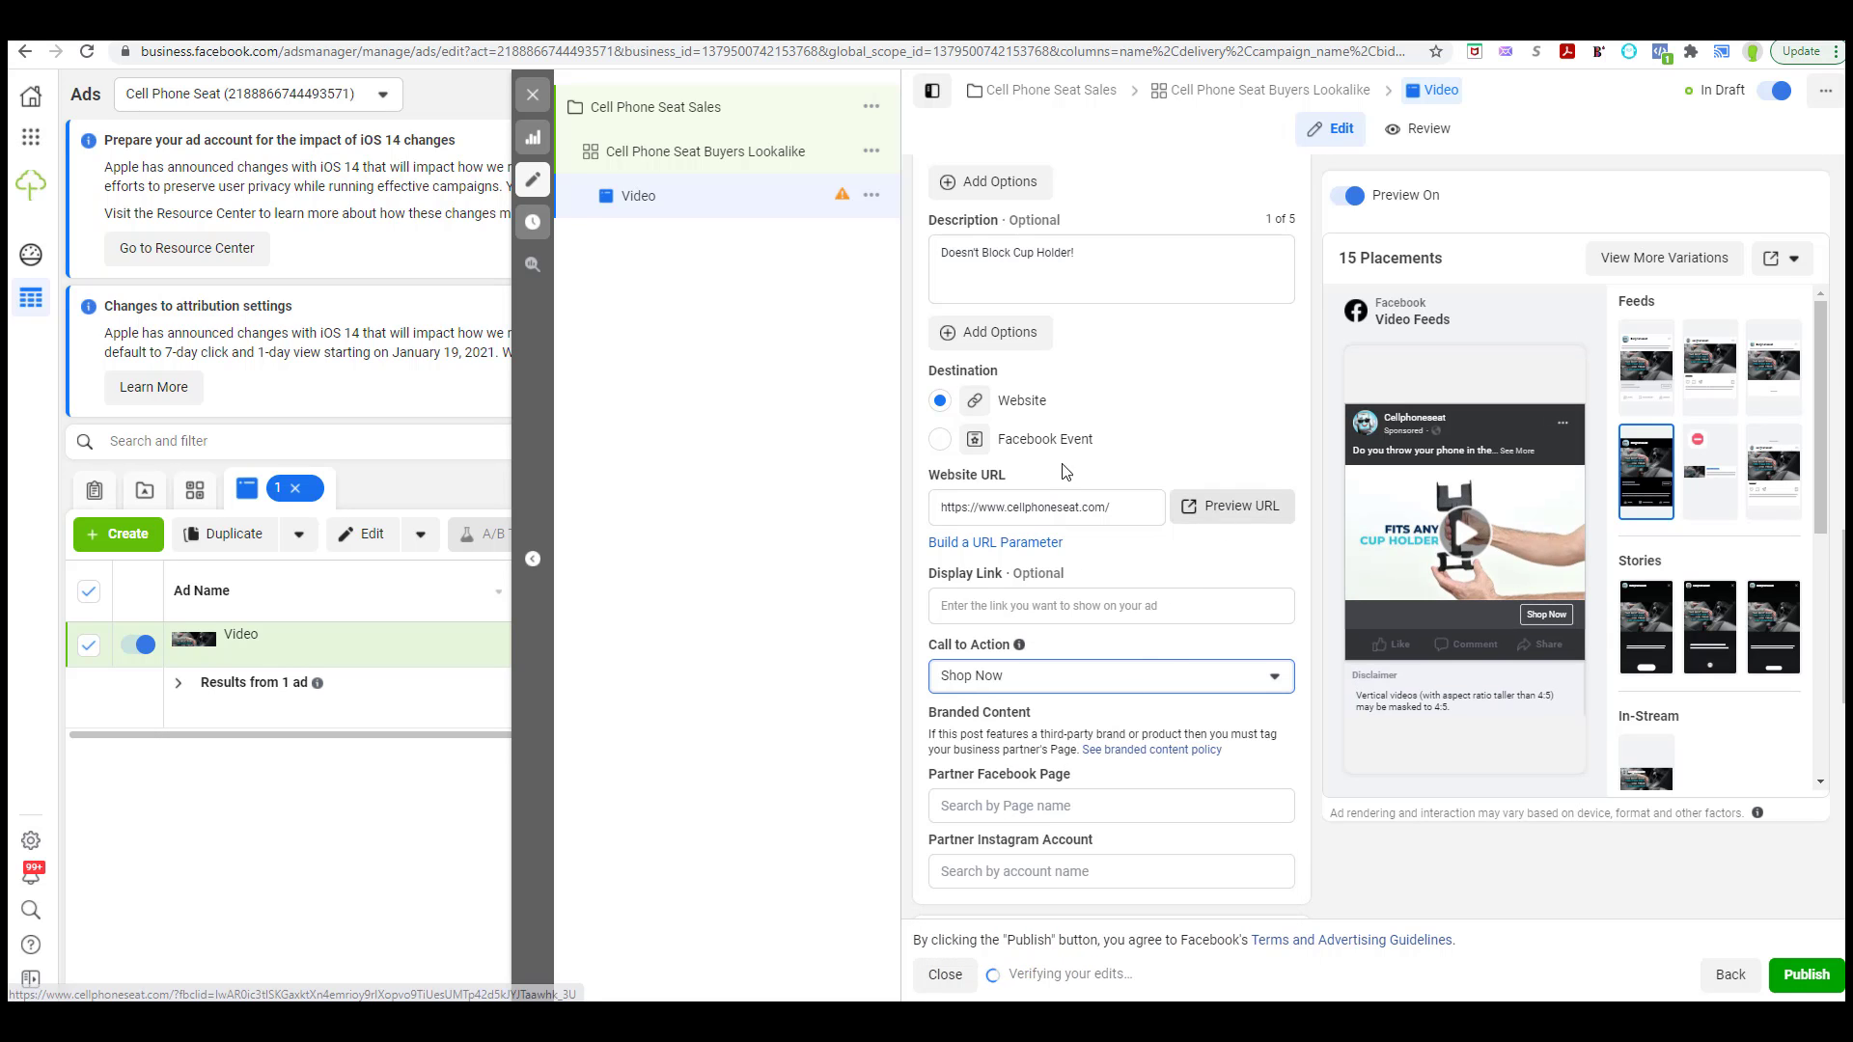
# - Review the ad's headline, description, destination, call to action, branded content and languages settings
pyautogui.scroll(3, 1045, 425)
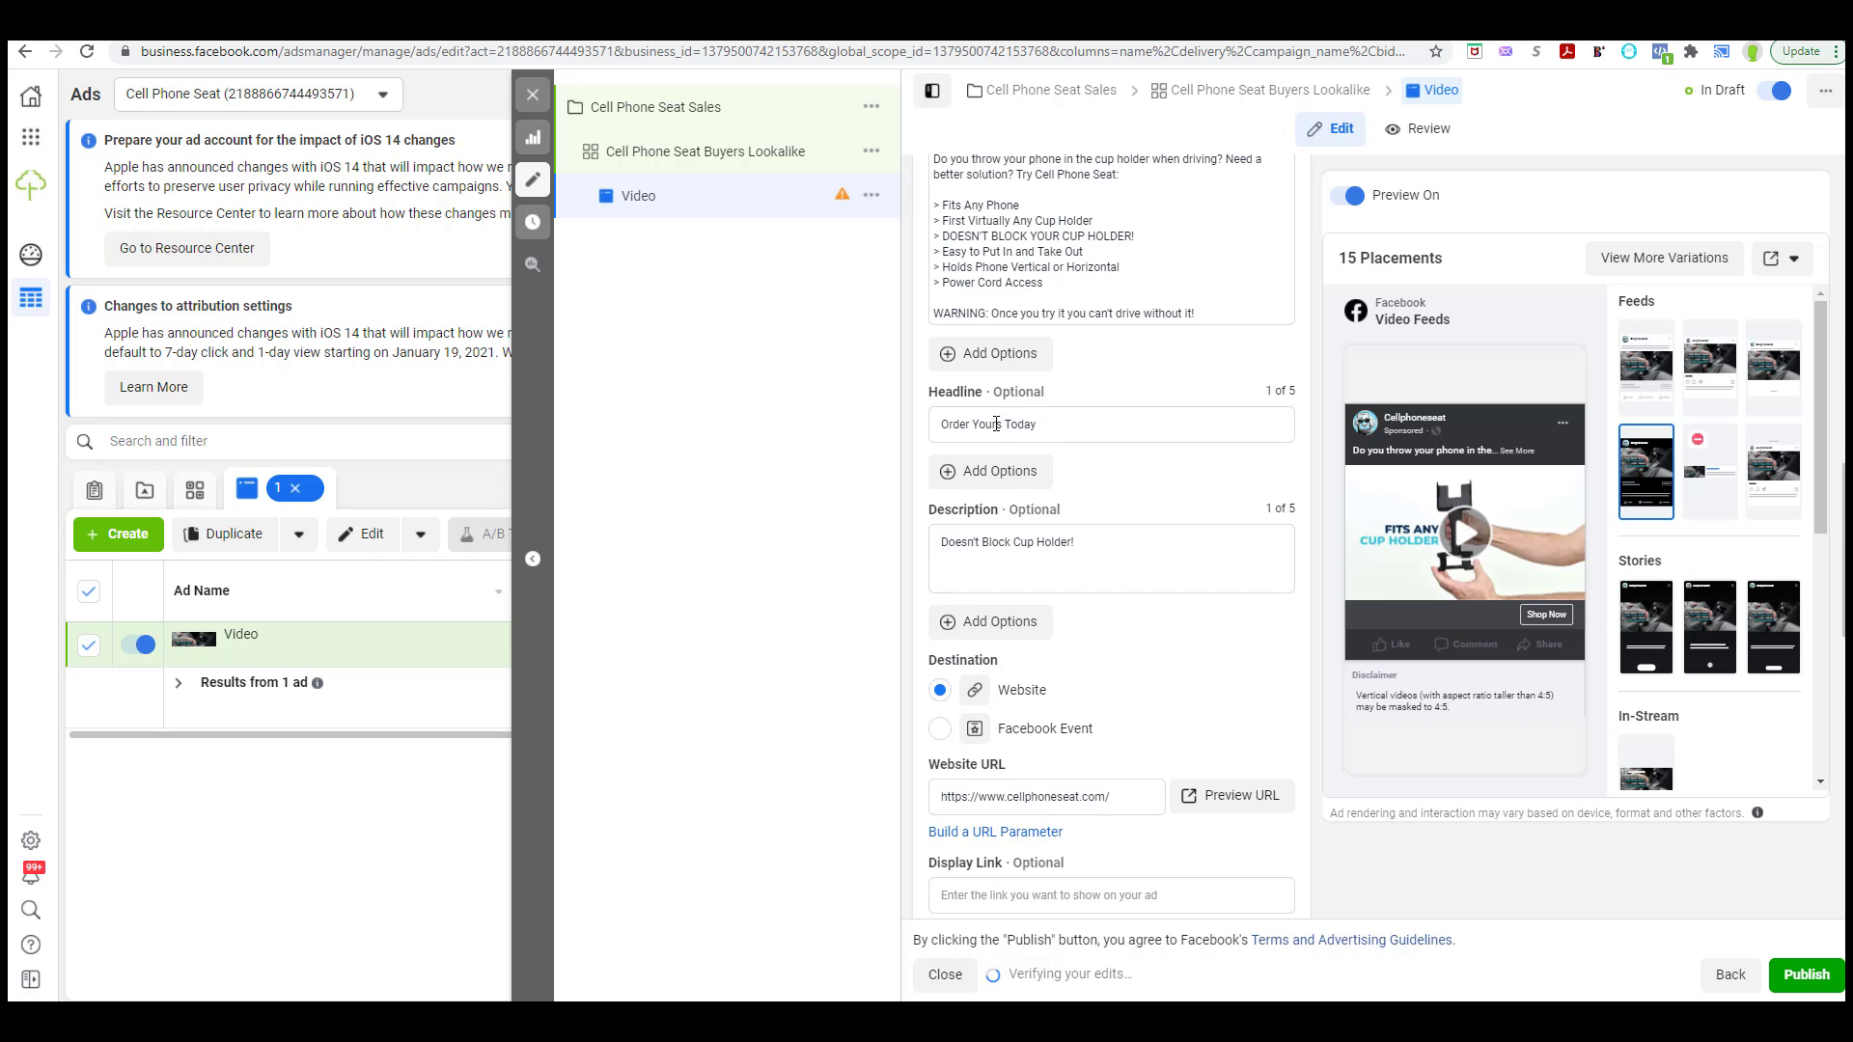
pyautogui.scroll(-1, 1060, 553)
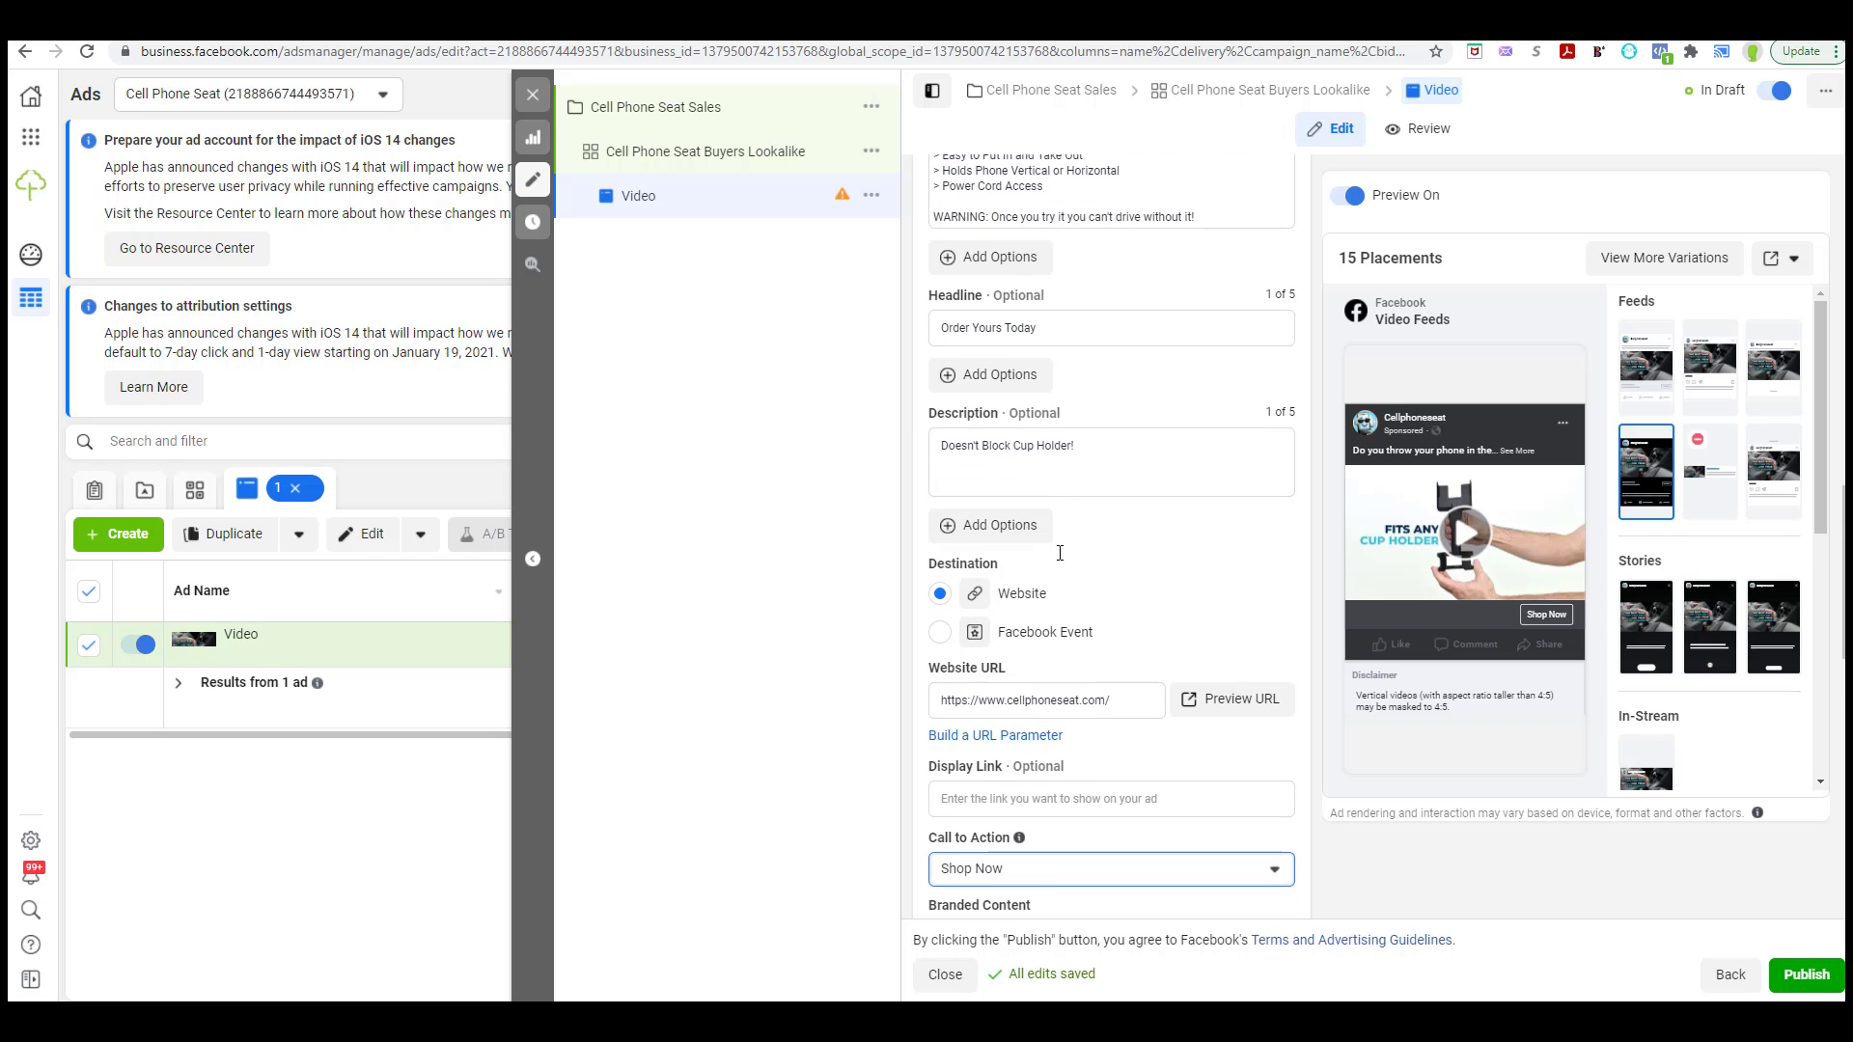
pyautogui.scroll(-1, 1071, 558)
pyautogui.scroll(-5, 1078, 560)
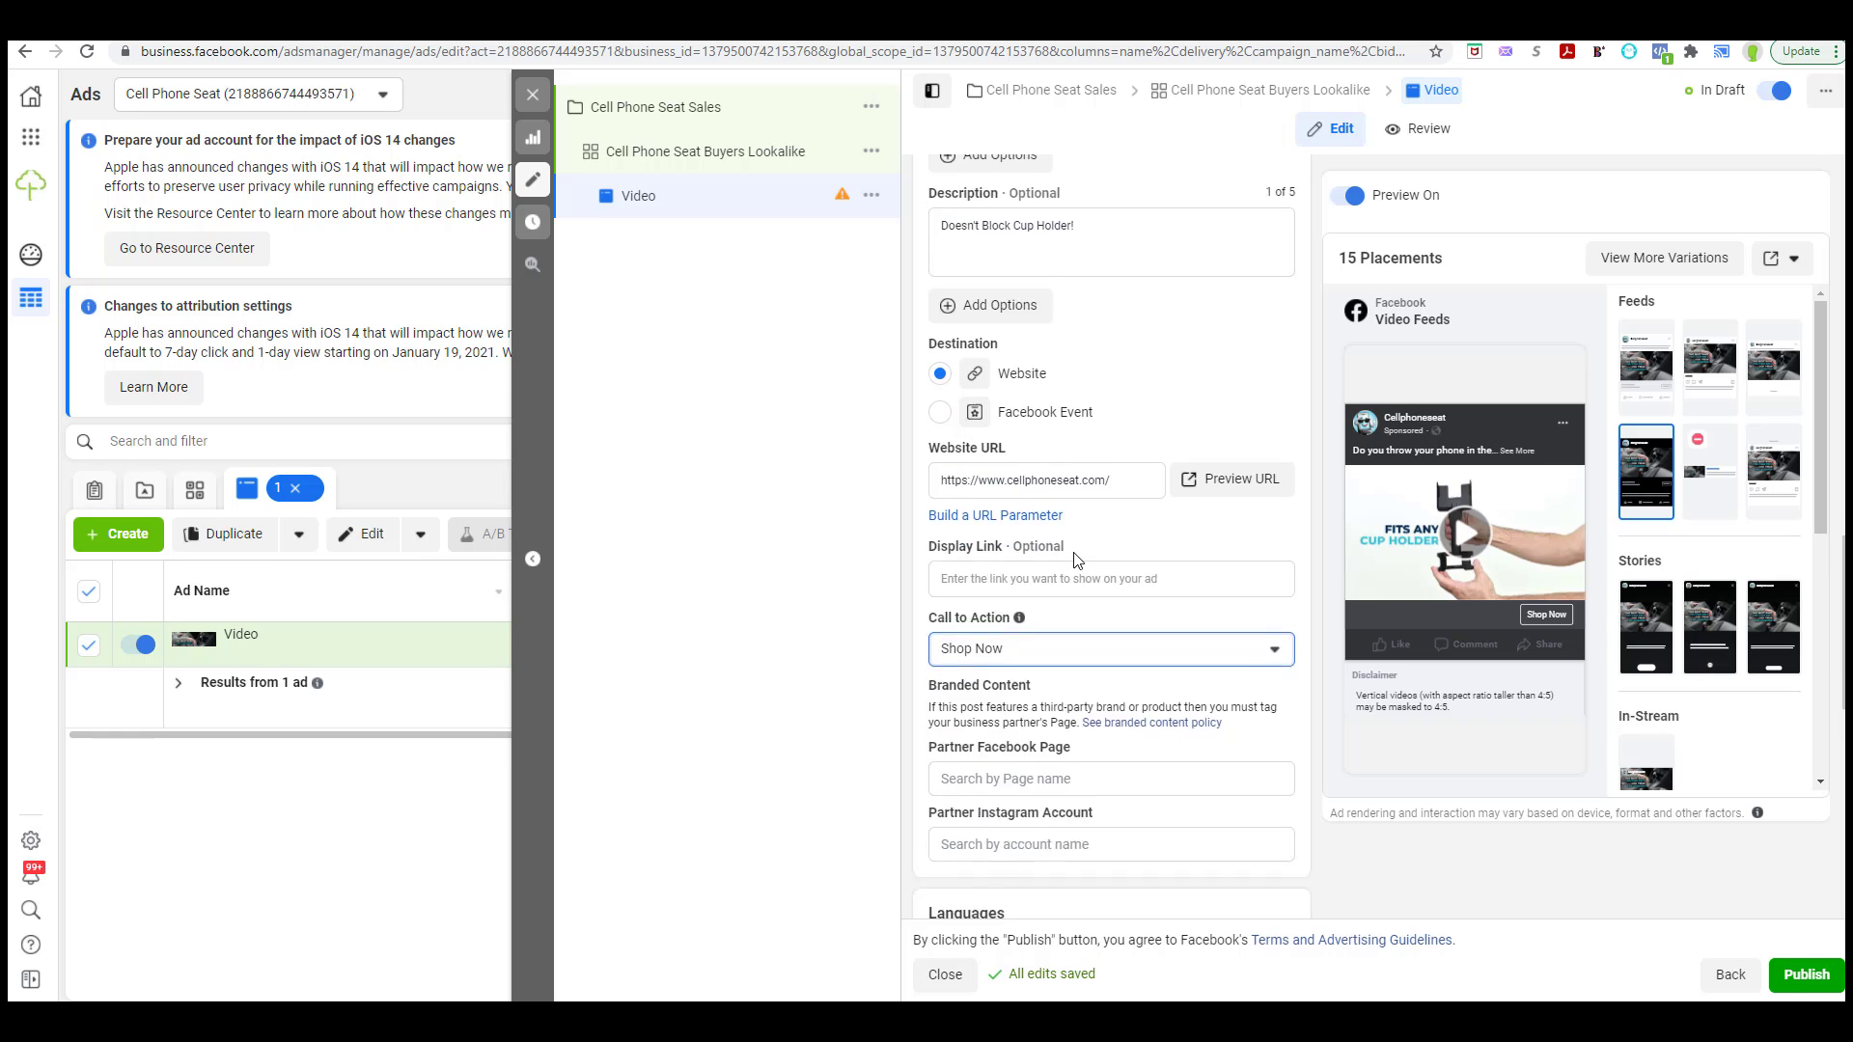
pyautogui.scroll(-1, 1078, 561)
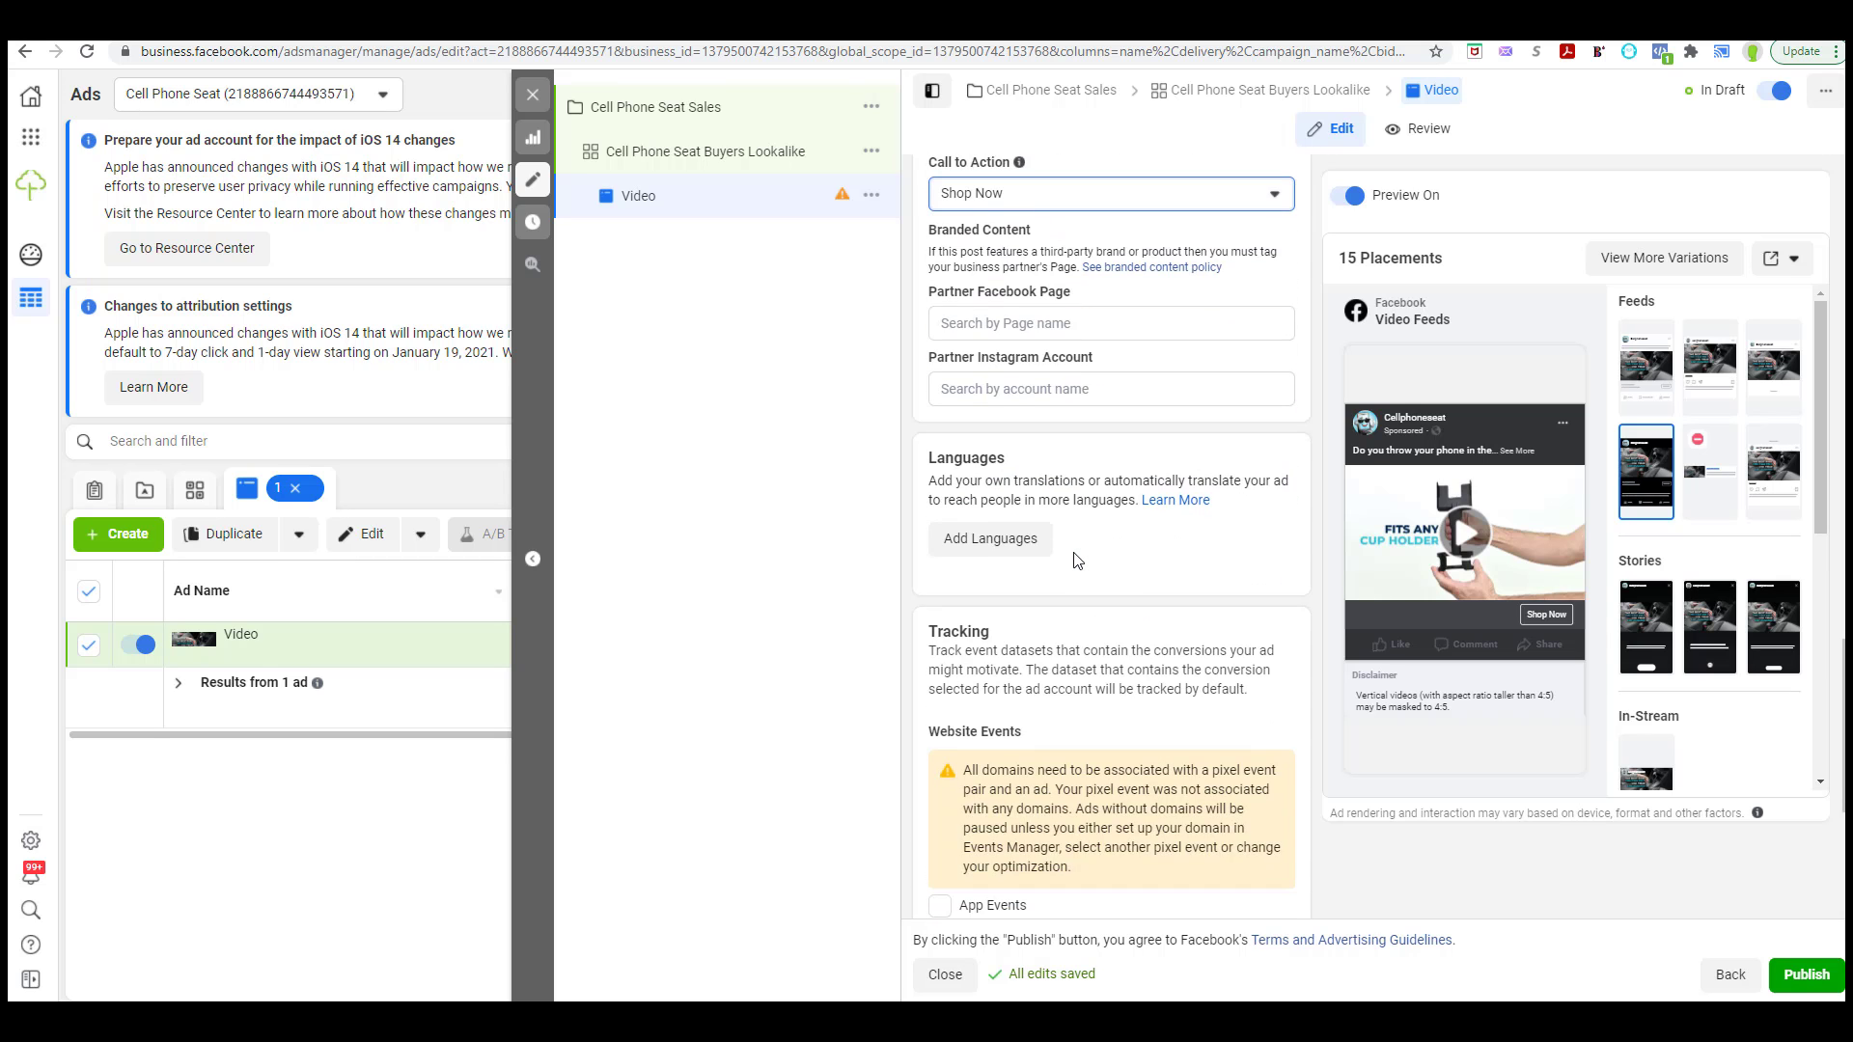
pyautogui.scroll(3, 1078, 560)
pyautogui.scroll(1, 1076, 545)
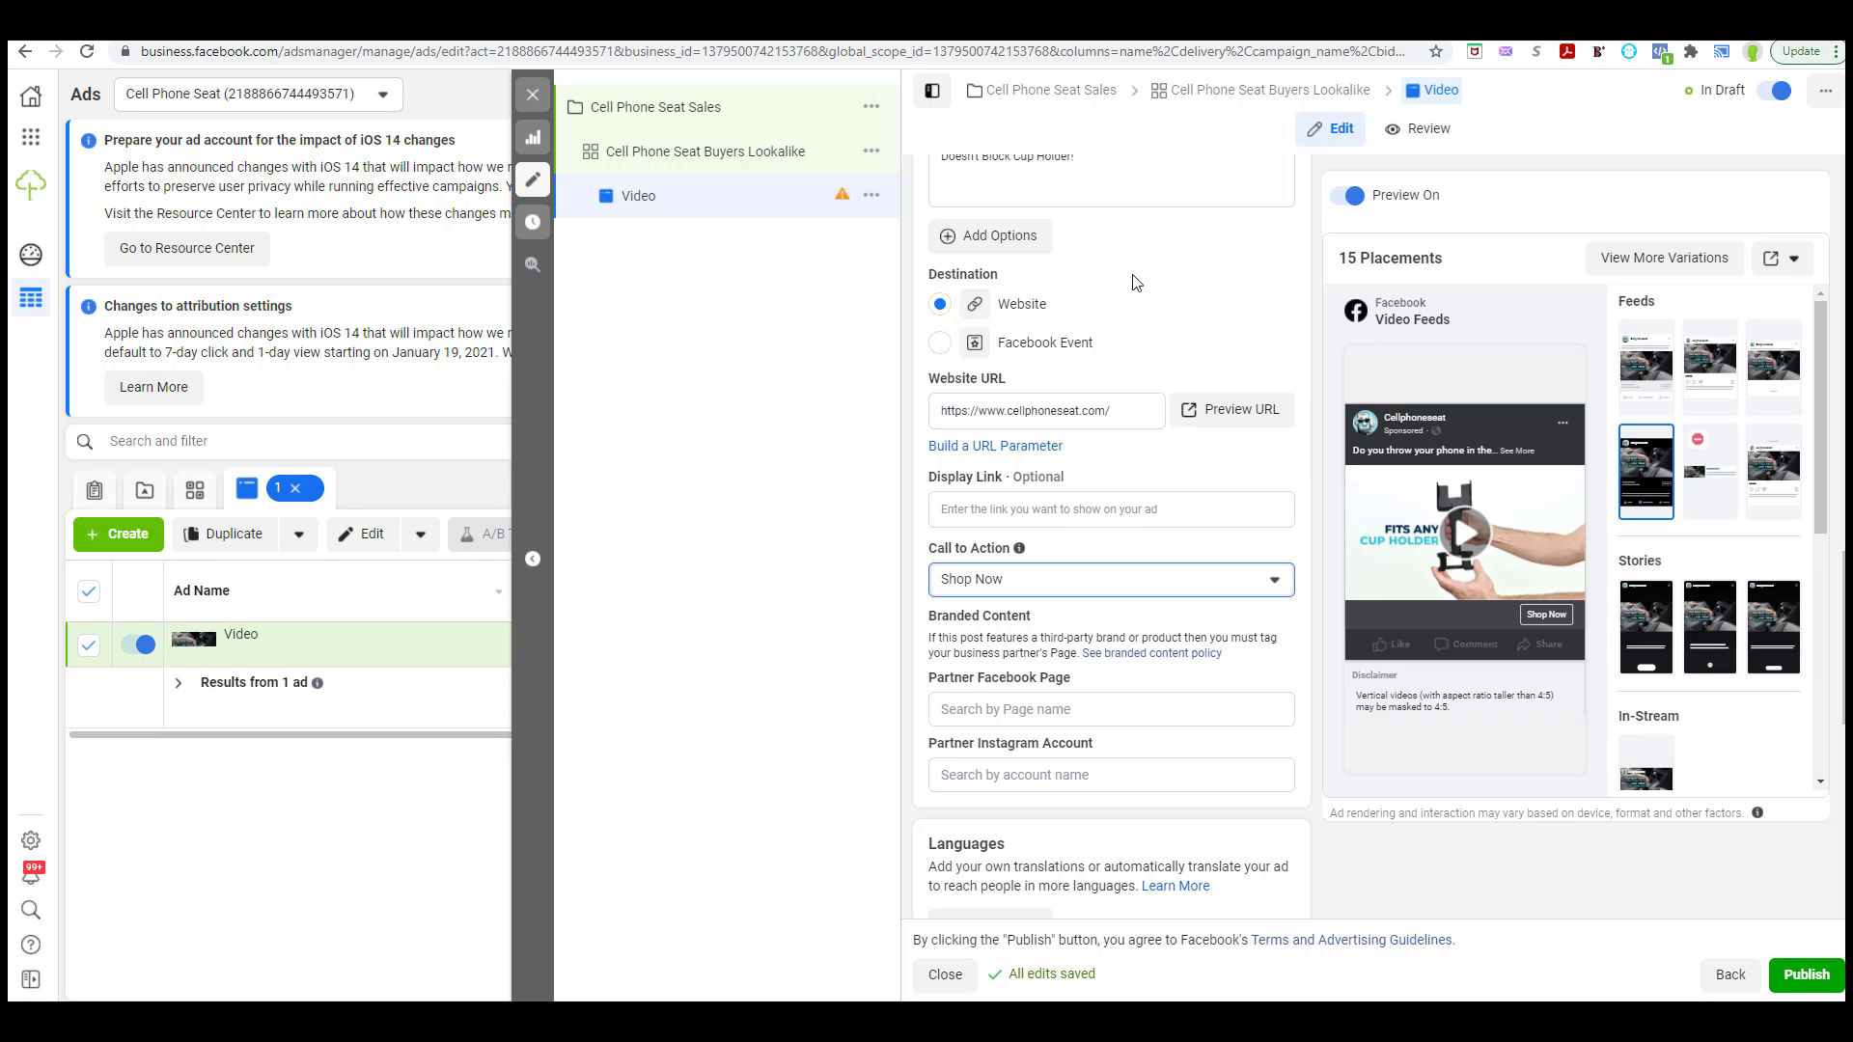
pyautogui.scroll(1, 1143, 307)
pyautogui.scroll(3, 1142, 306)
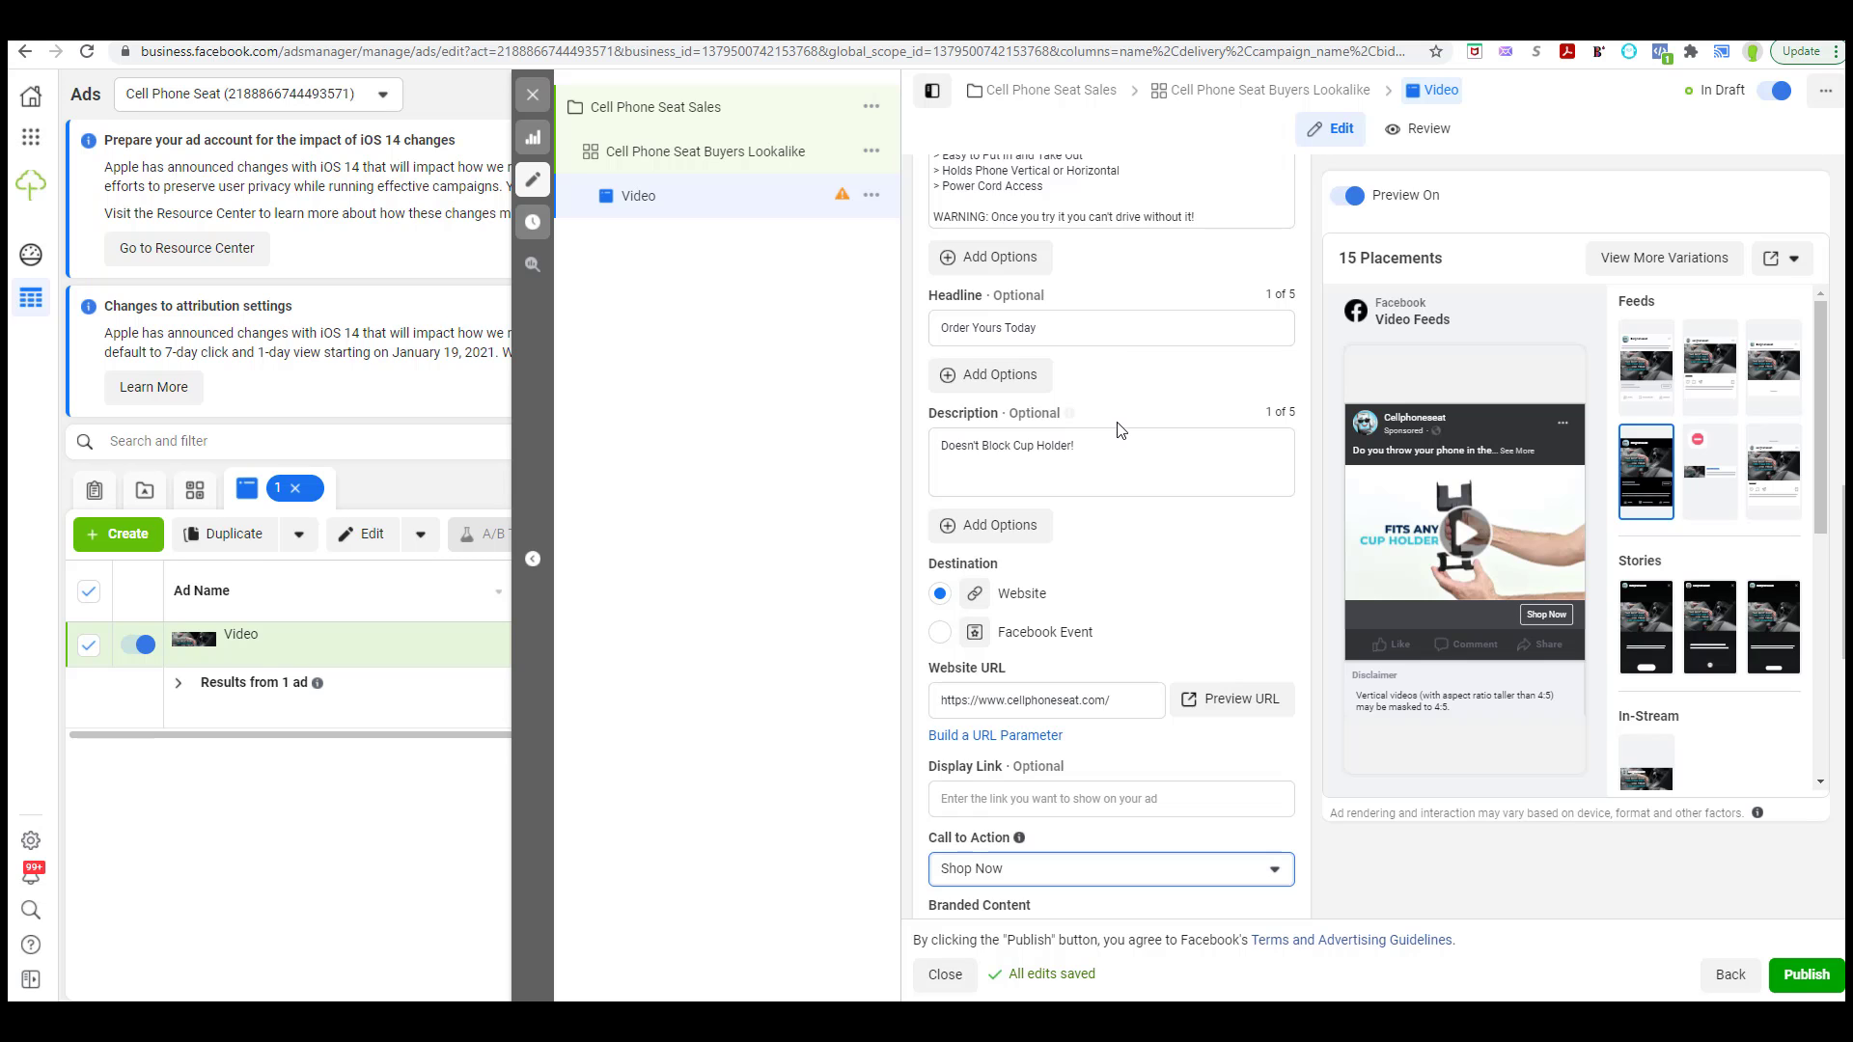
# - Check the ad's tracking settings and website events notice, and publish the campaign with its ad set and video ad
pyautogui.scroll(-2, 1119, 429)
pyautogui.scroll(-5, 1119, 429)
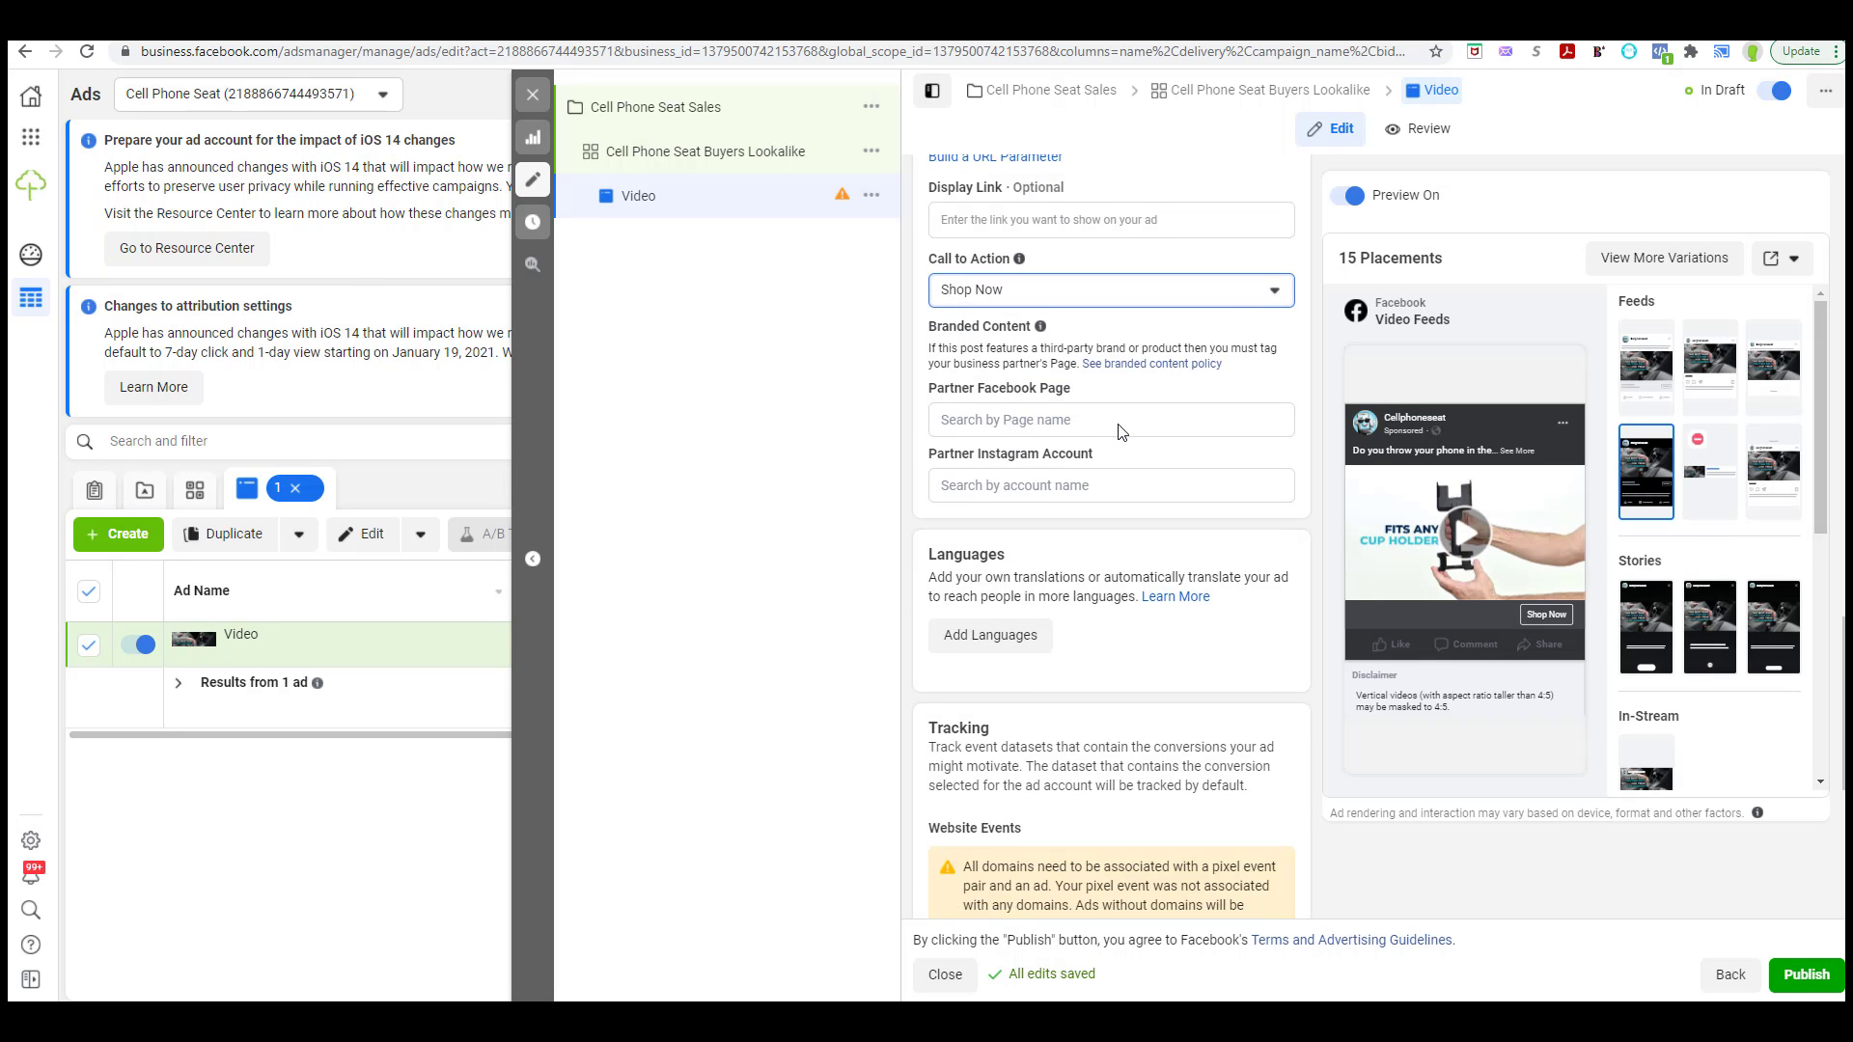
pyautogui.scroll(-2, 1119, 425)
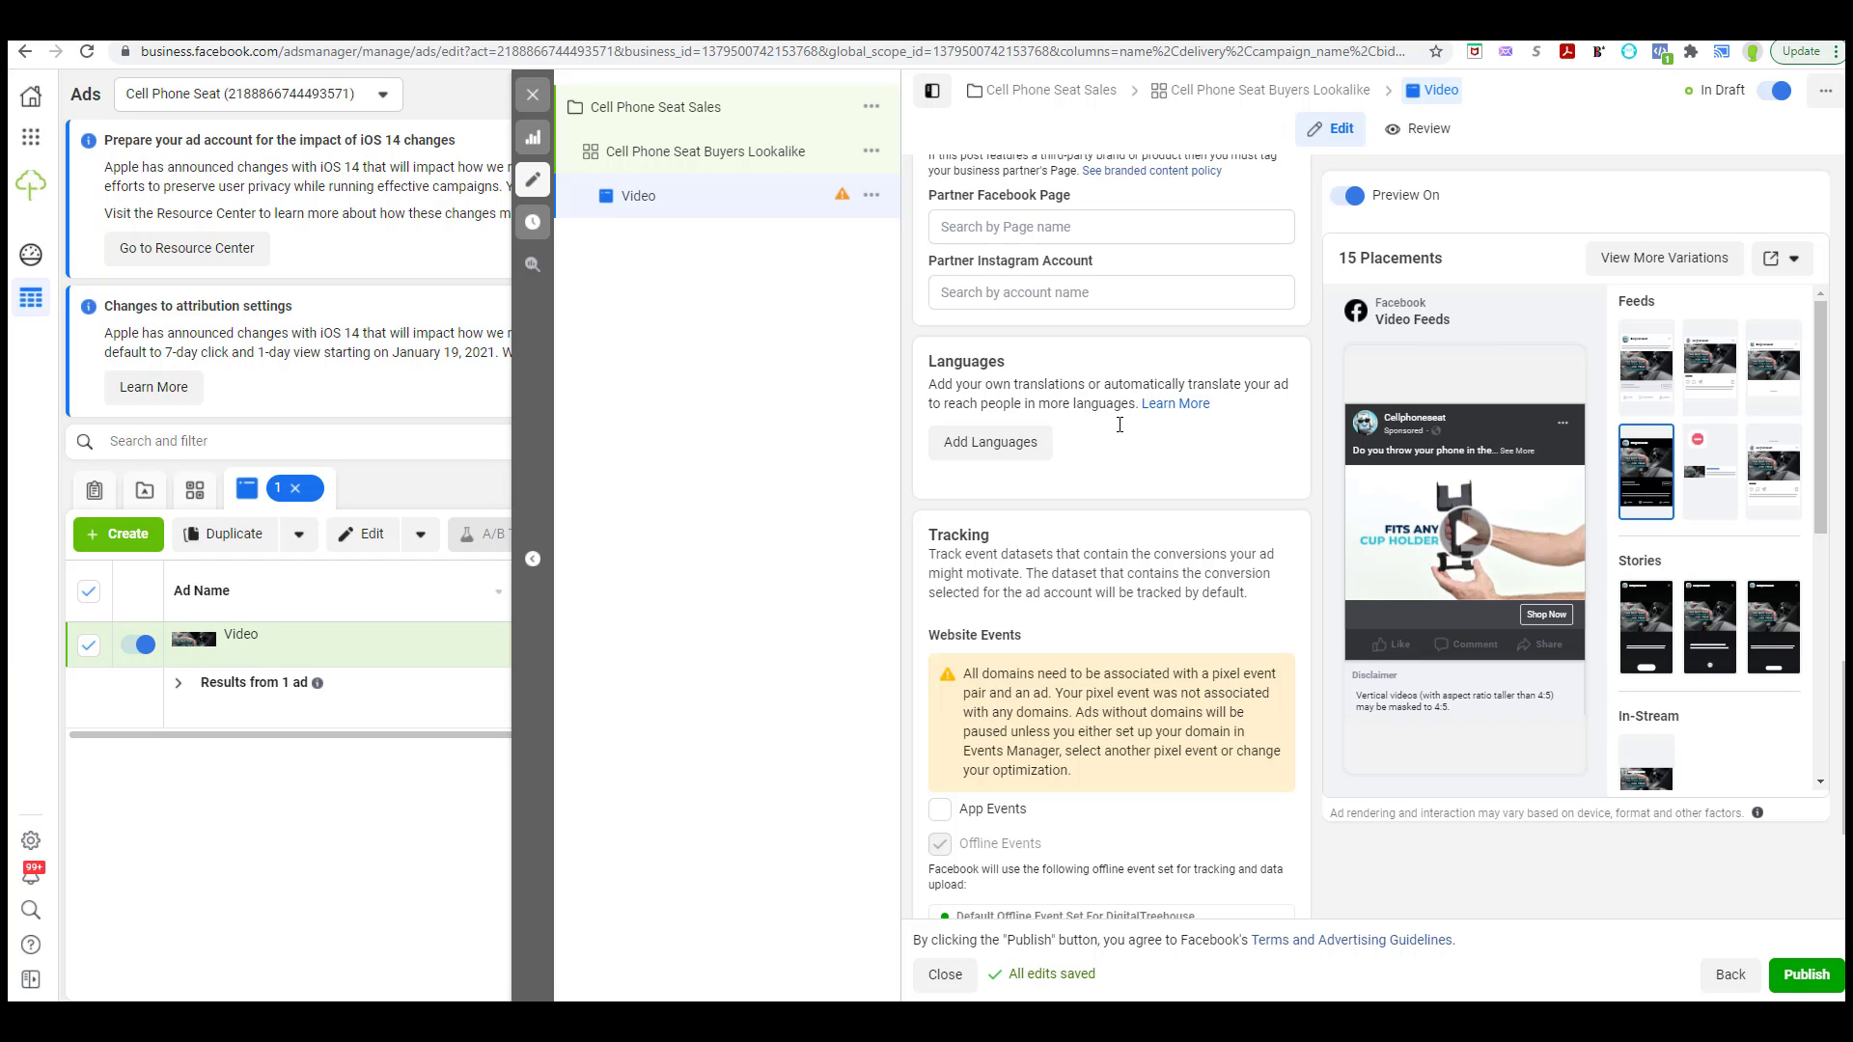
pyautogui.scroll(-1, 1120, 424)
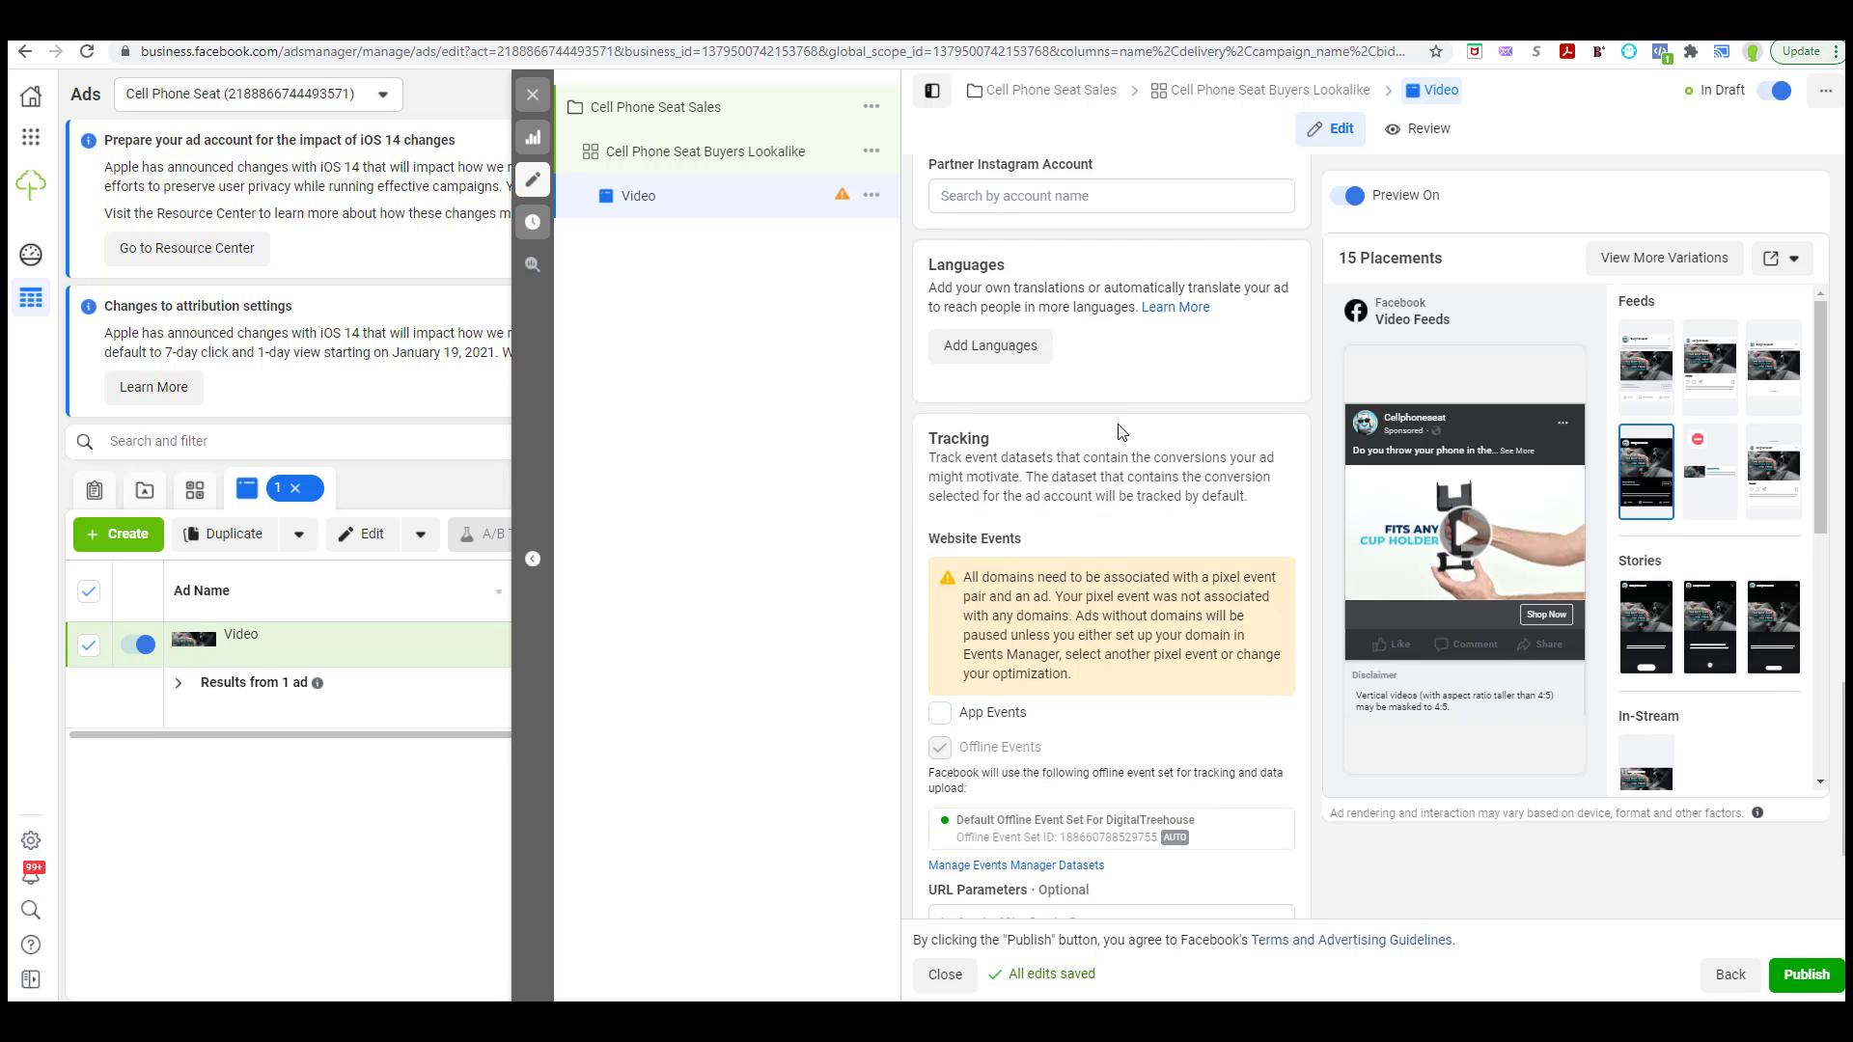
pyautogui.scroll(-1, 1120, 430)
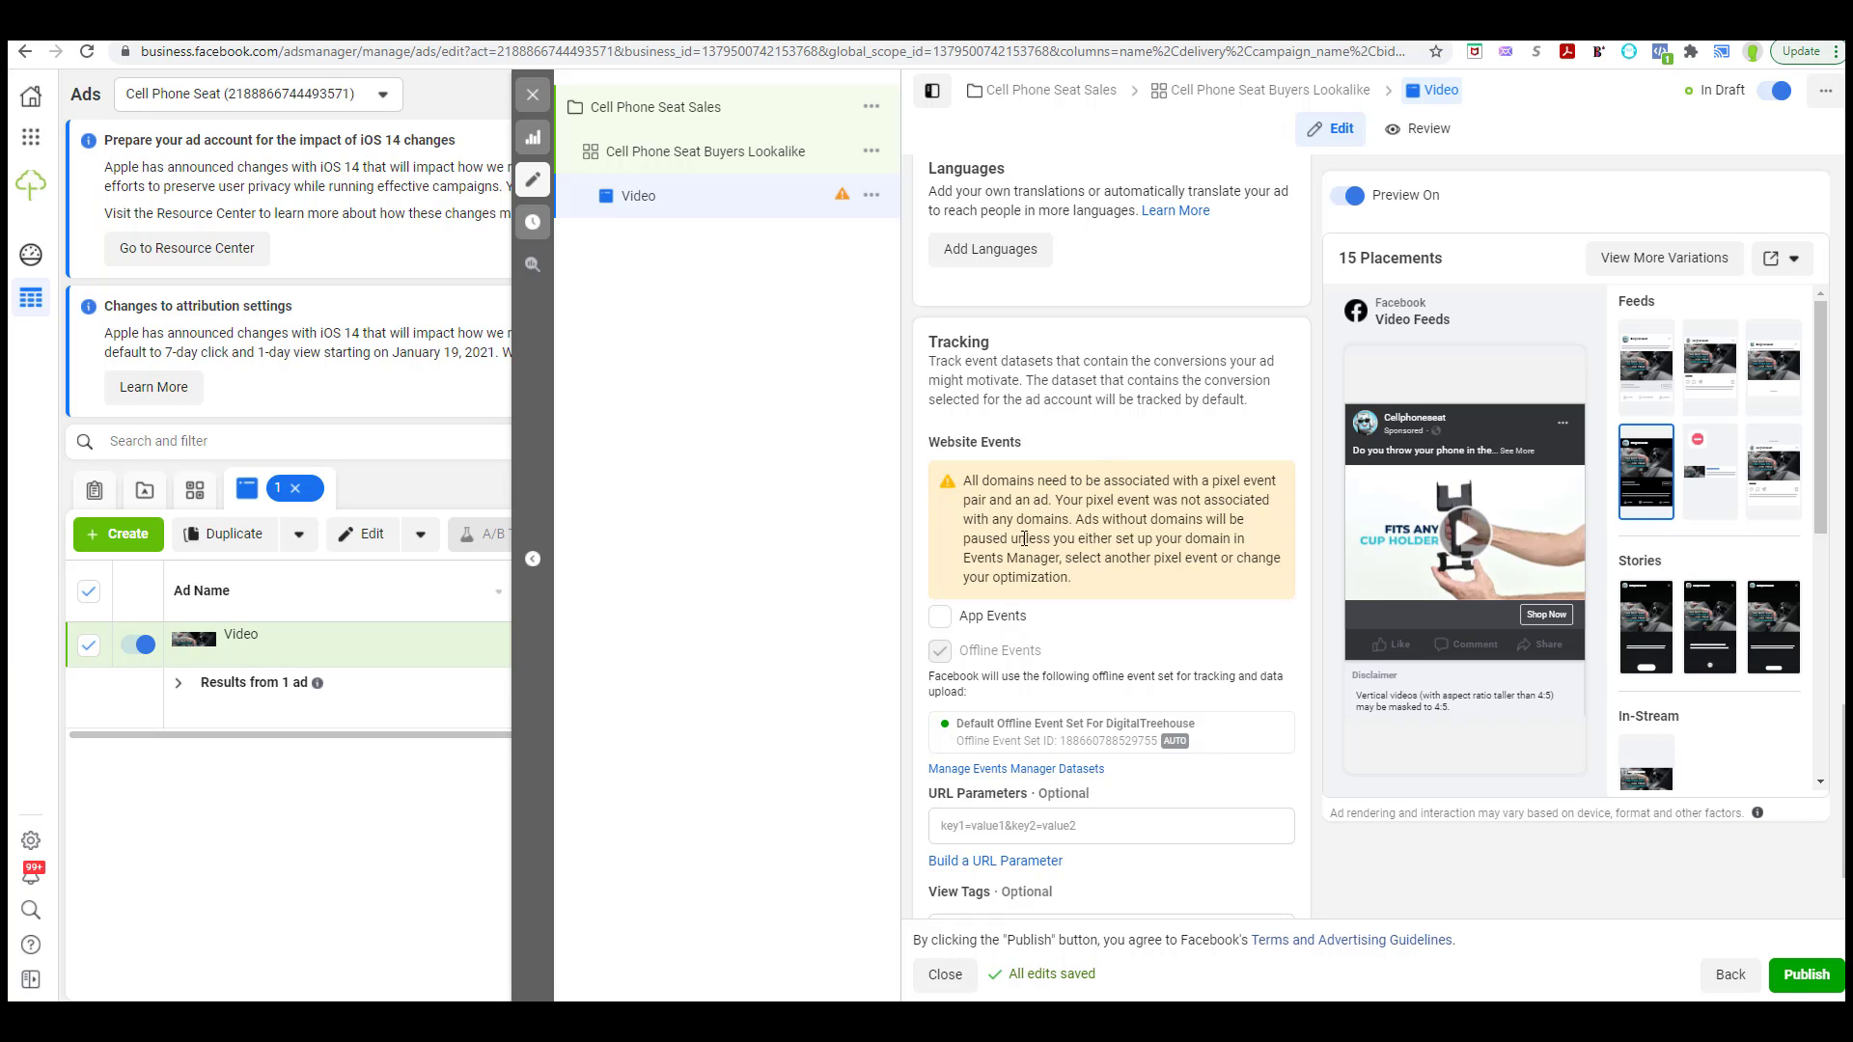
pyautogui.scroll(-1, 1008, 617)
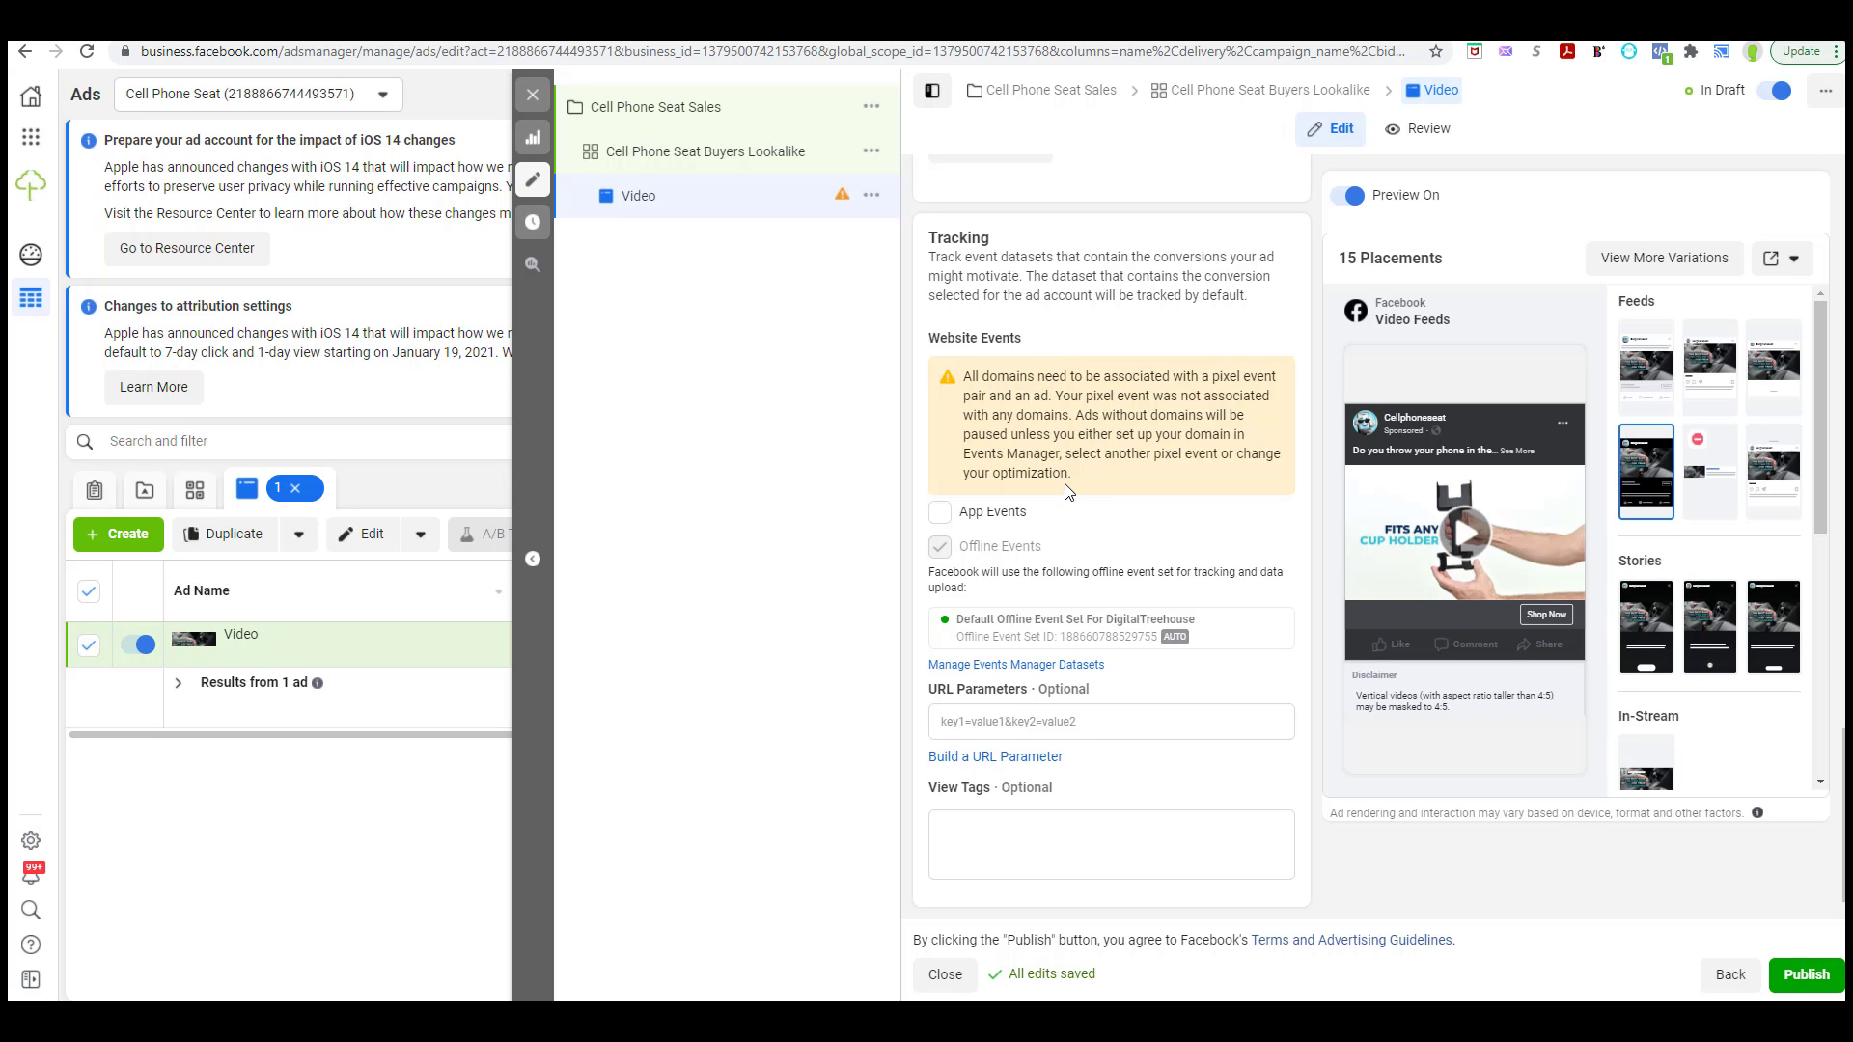
pyautogui.click(1803, 975)
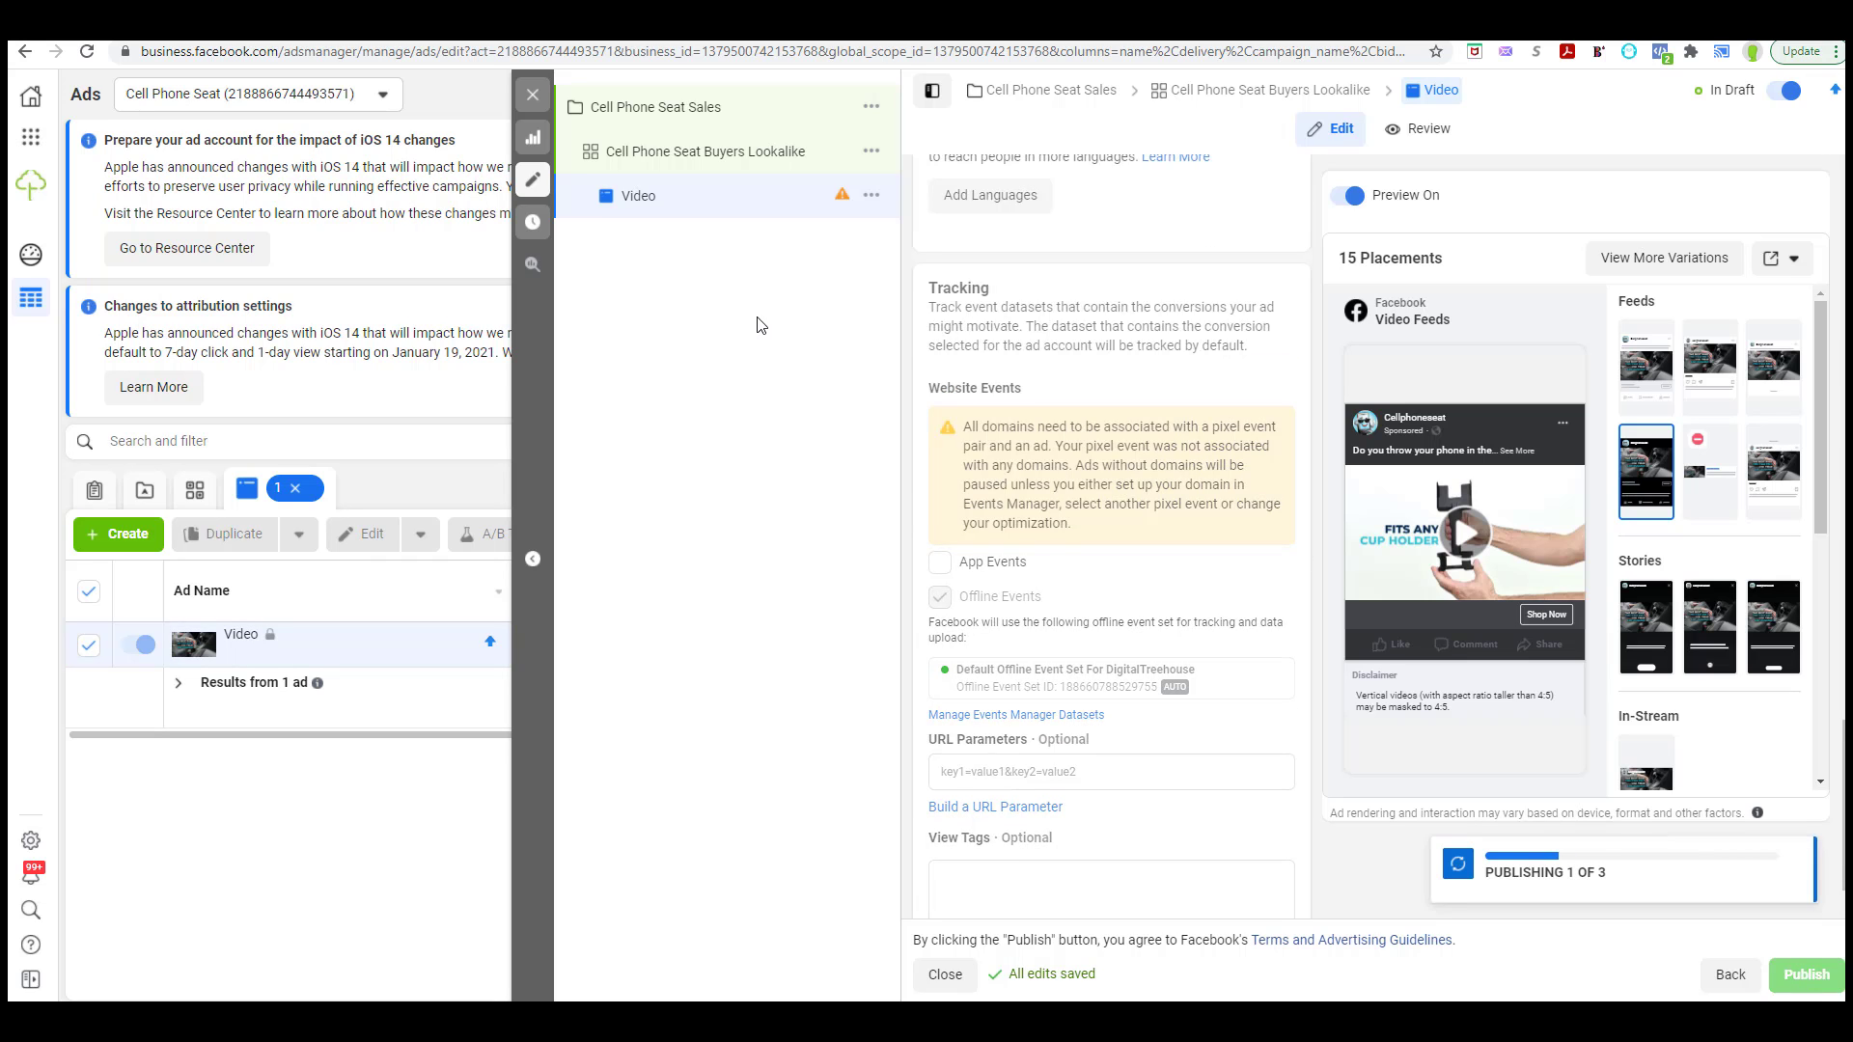